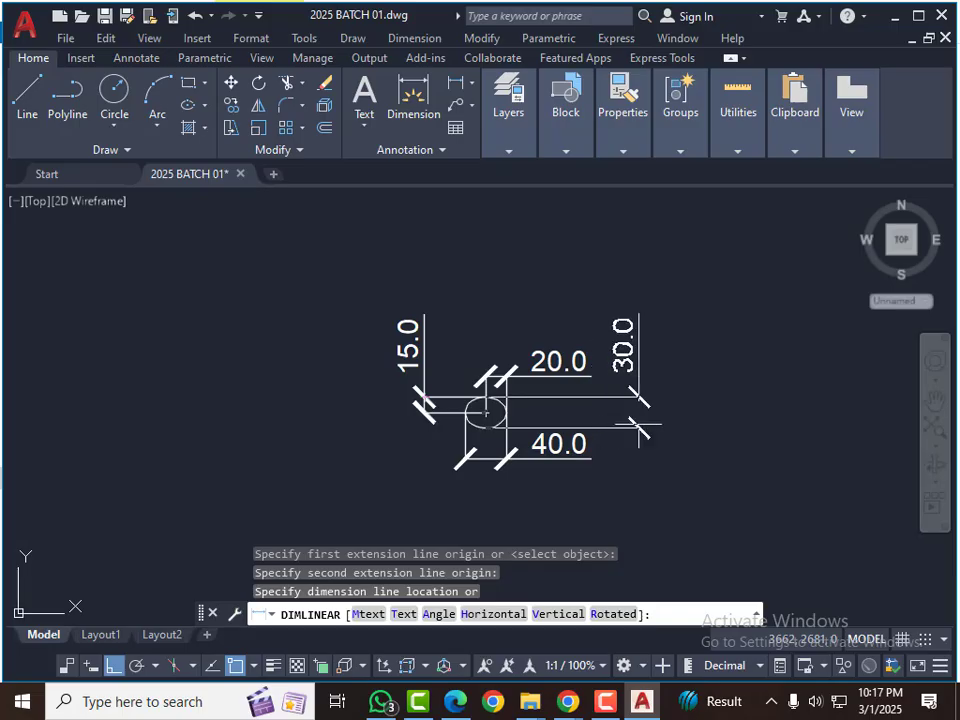
# Step: Place the linear dimension for the ellipse's full height on its right side
pyautogui.click(658, 427)
pyautogui.scroll(2, 505, 425)
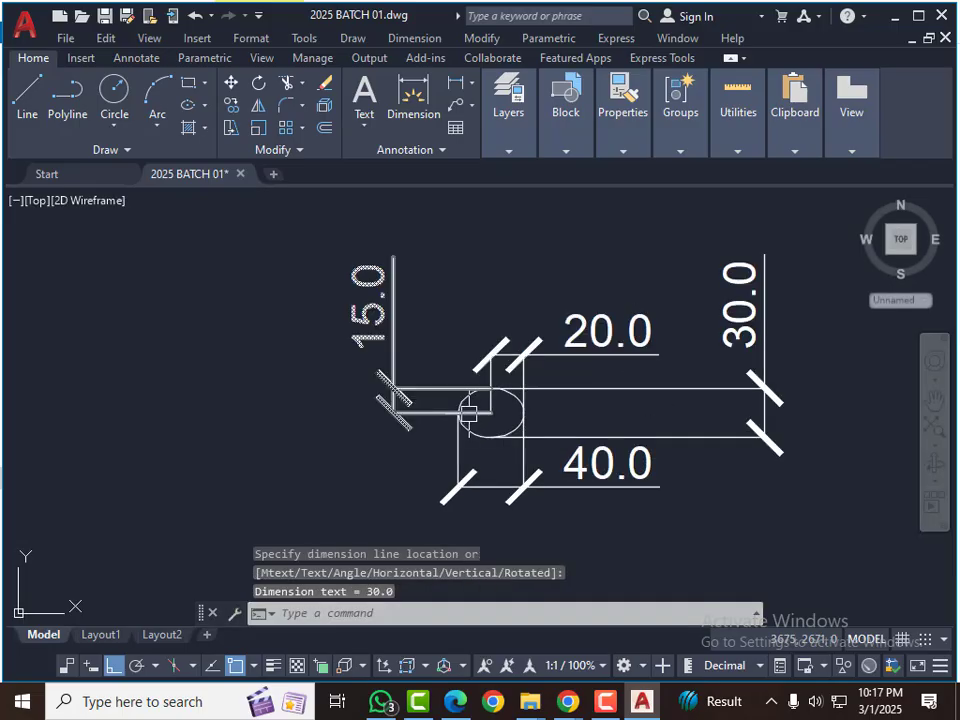
pyautogui.scroll(-2, 537, 388)
pyautogui.press('Escape')
pyautogui.press('Escape')
# Step: Erase the ellipse together with all four of its dimensions
pyautogui.click(726, 266)
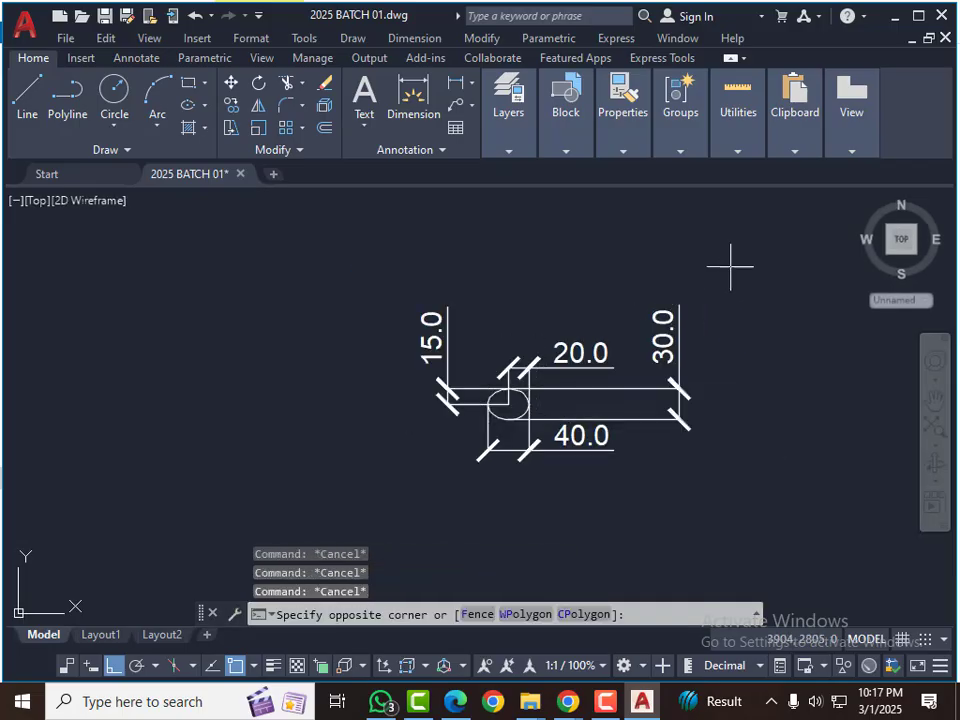
pyautogui.click(392, 500)
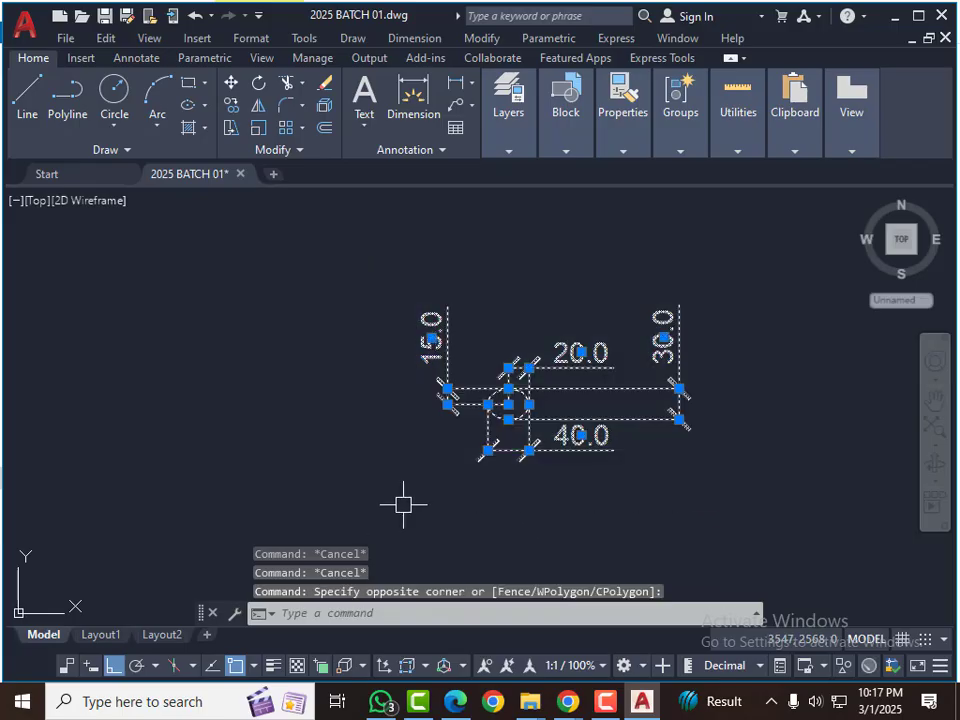
pyautogui.write('e')
pyautogui.press('Return')
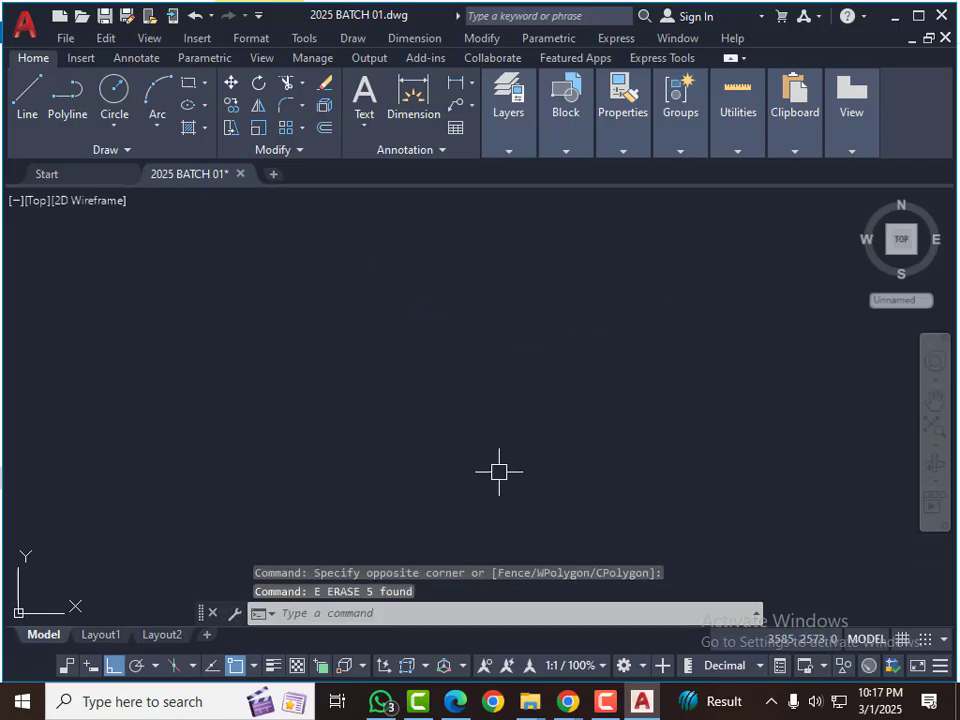
pyautogui.press('Escape')
pyautogui.press('Escape')
pyautogui.press('Escape')
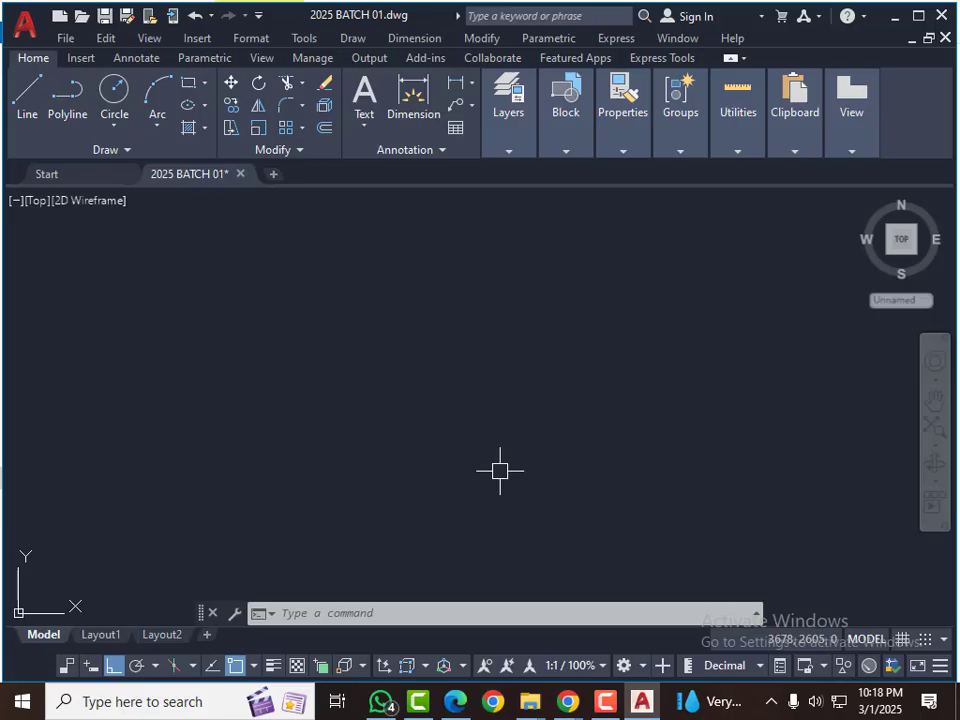
# Step: Draw a large, wide rectangle in the empty drawing area as the outer boundary
pyautogui.write('r')
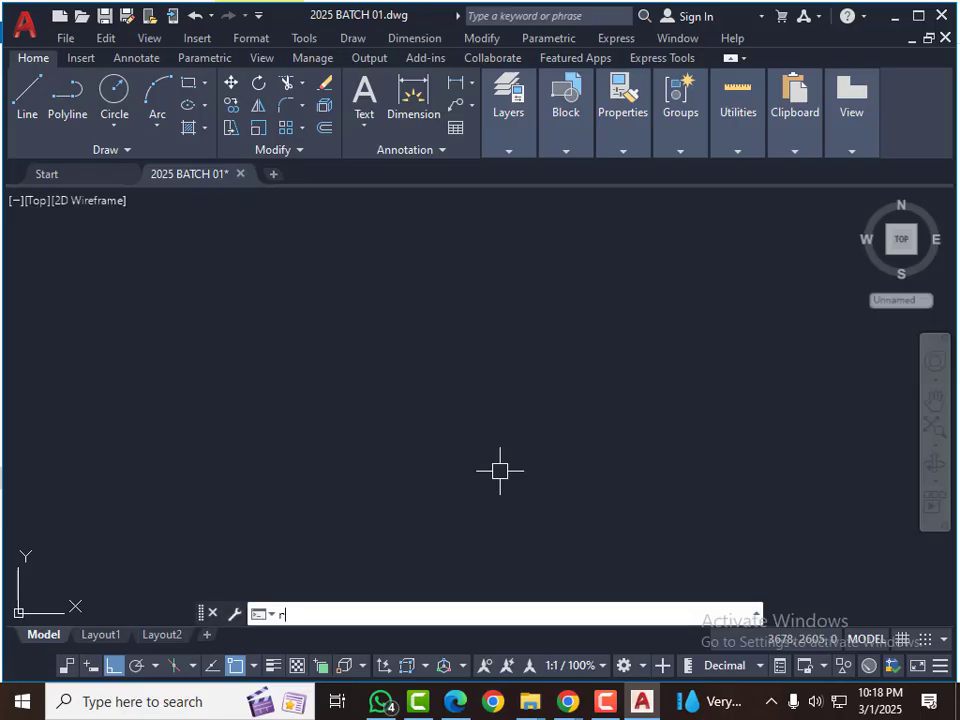
pyautogui.write('ec')
pyautogui.press('space')
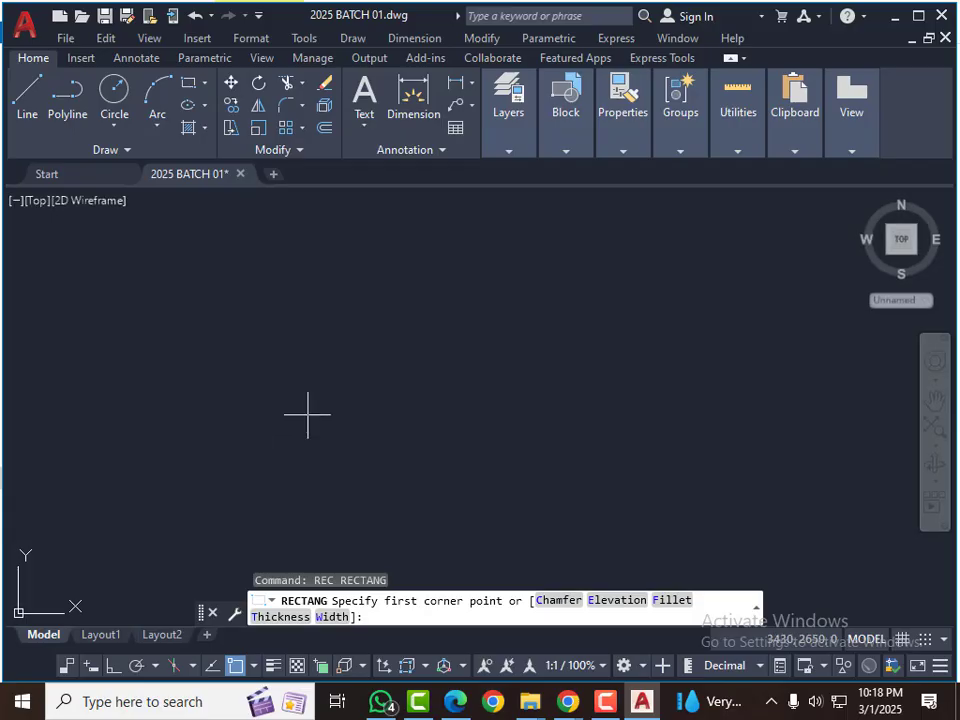
pyautogui.click(248, 318)
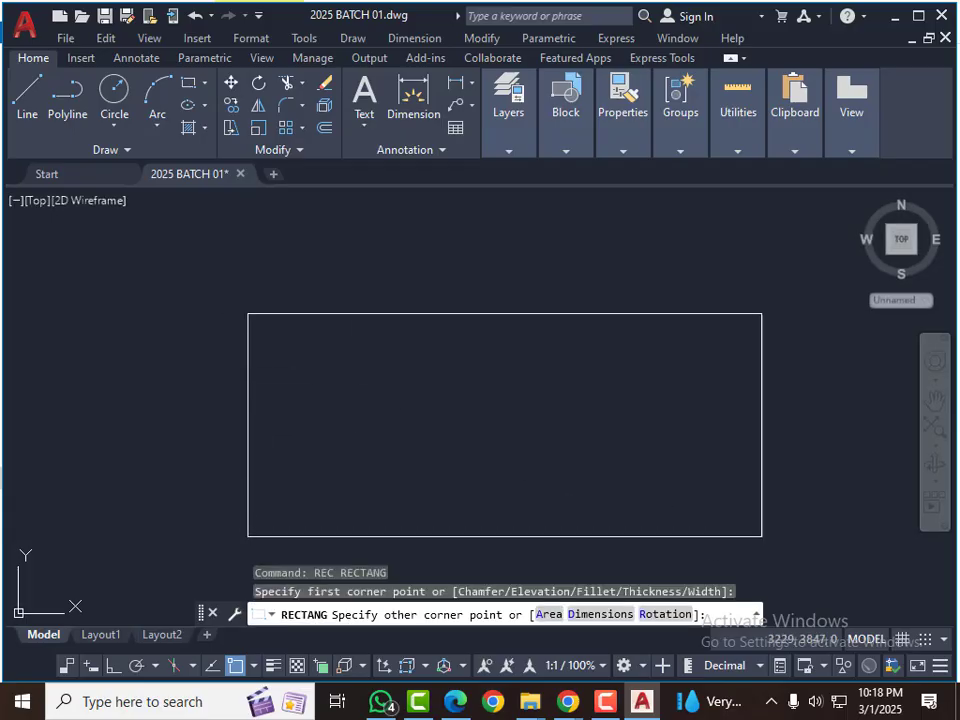
pyautogui.click(769, 534)
pyautogui.scroll(-3, 490, 340)
pyautogui.scroll(2, 490, 340)
# Step: Stretch the bottom edge of the large rectangle downward to make it taller
pyautogui.click(462, 350)
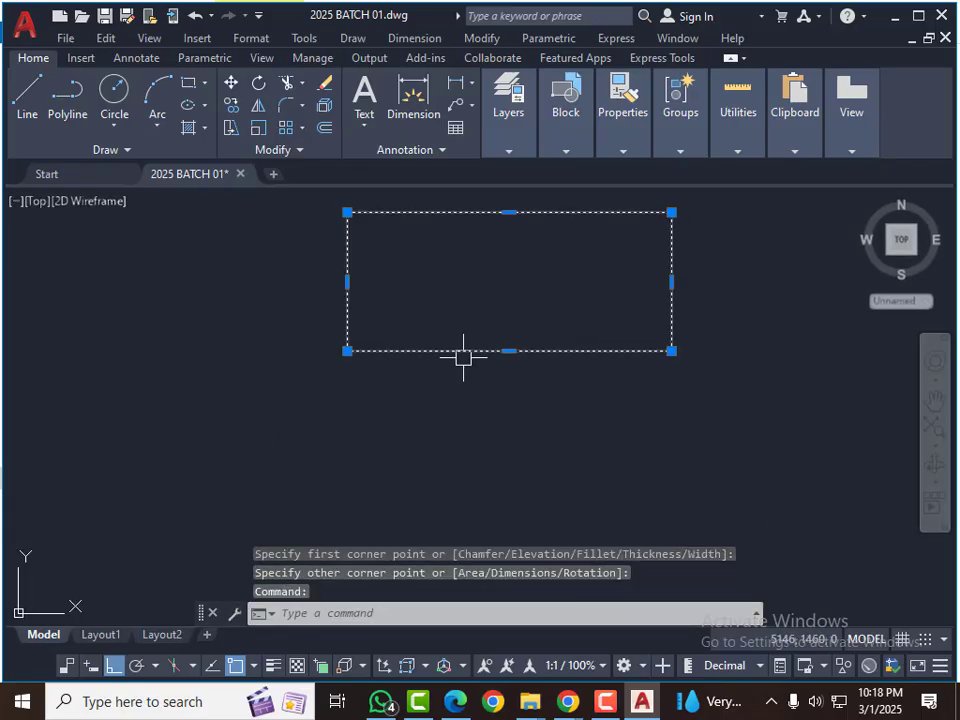
pyautogui.click(514, 350)
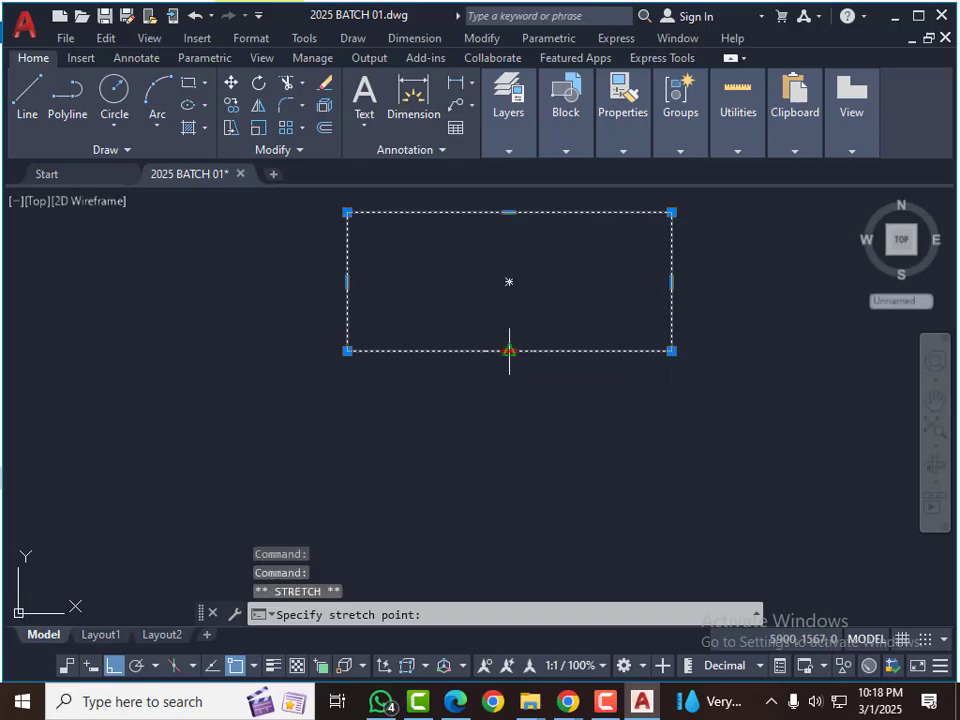
pyautogui.click(500, 458)
pyautogui.press('Escape')
pyautogui.press('Escape')
pyautogui.press('Escape')
pyautogui.scroll(2, 486, 448)
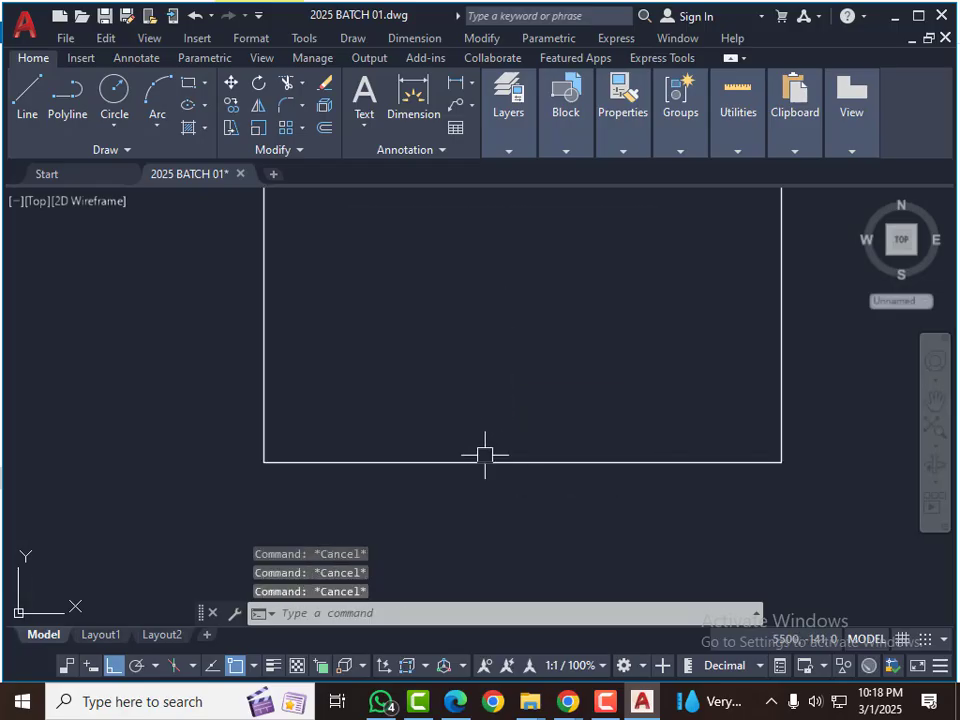
# Step: Draw a small rectangle inside the outer one, standing on its bottom edge left of centre
pyautogui.write('rec')
pyautogui.press('Return')
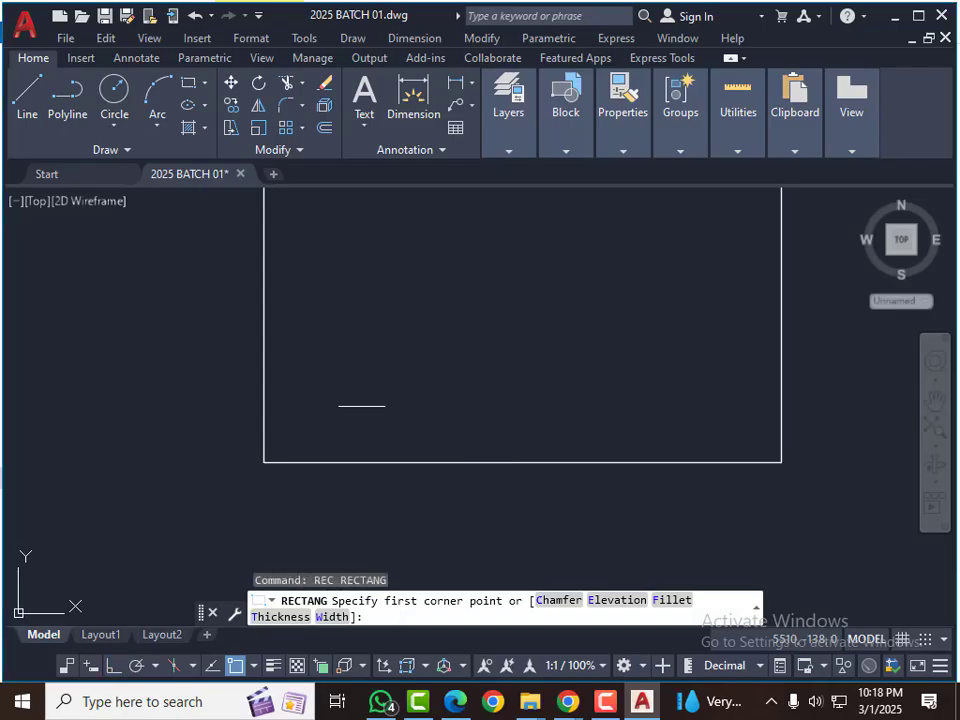
pyautogui.click(350, 400)
pyautogui.click(475, 462)
# Step: Draw a second small rectangle standing on the outer rectangle's bottom edge, near its right corner
pyautogui.press('Return')
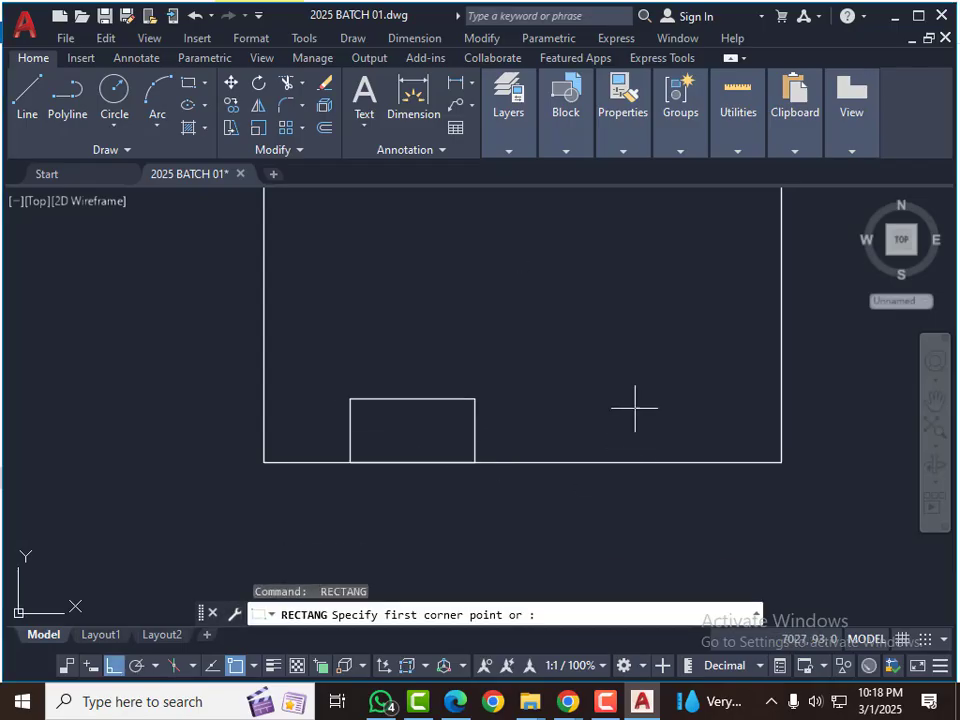
pyautogui.click(620, 390)
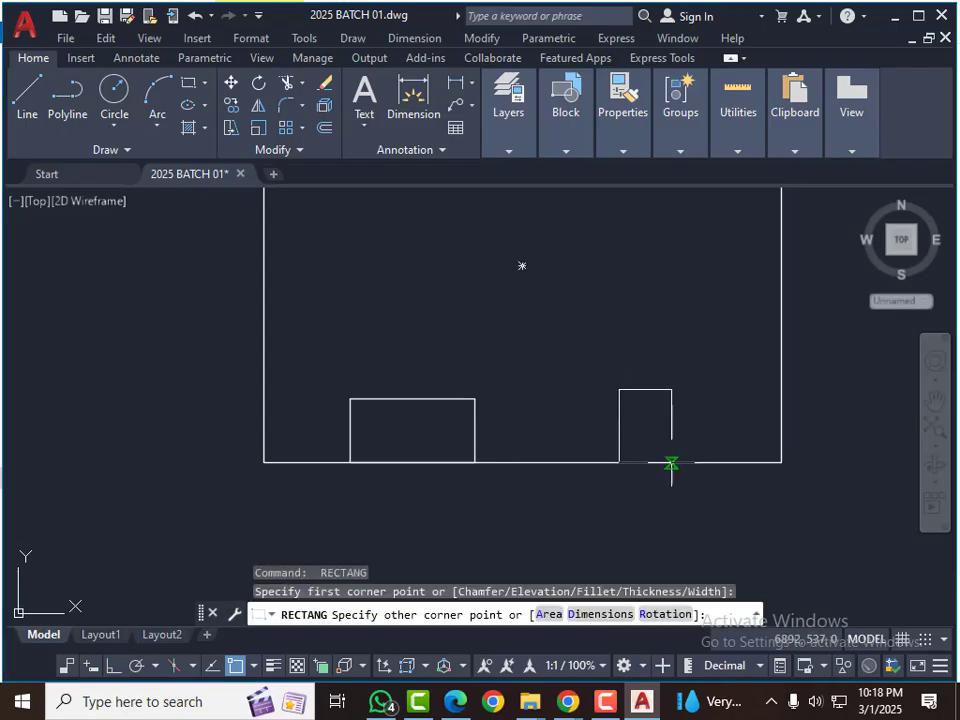
pyautogui.click(728, 462)
pyautogui.scroll(-2, 591, 481)
pyautogui.scroll(2, 660, 364)
# Step: Draw a small square above the bottom-right inner rectangle, leaving a gap between them
pyautogui.press('Return')
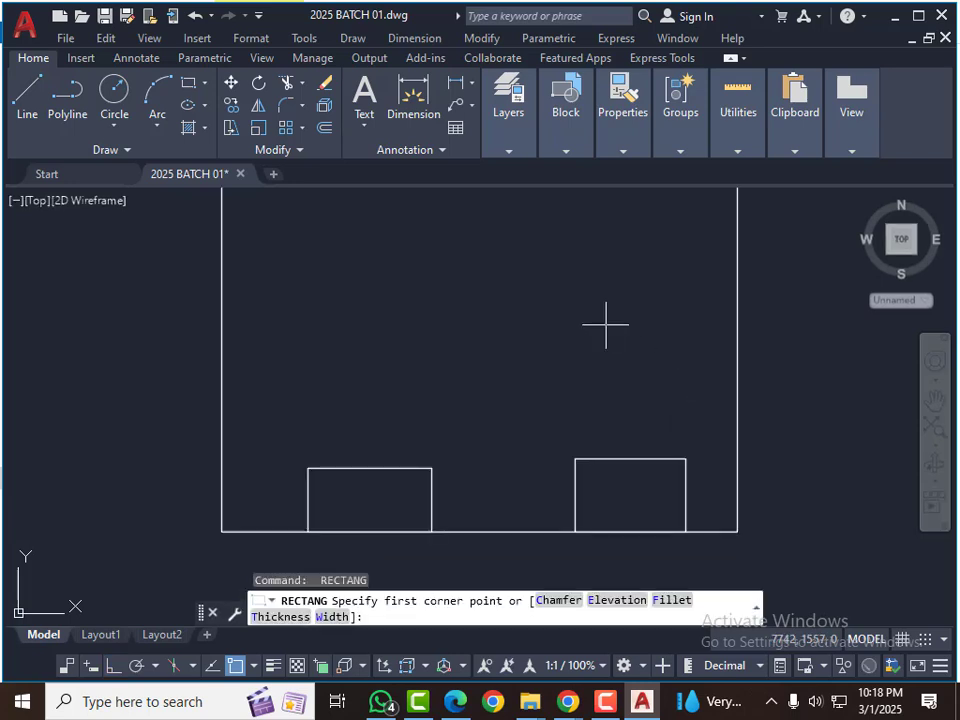
pyautogui.click(604, 326)
pyautogui.click(674, 393)
pyautogui.scroll(-2, 558, 462)
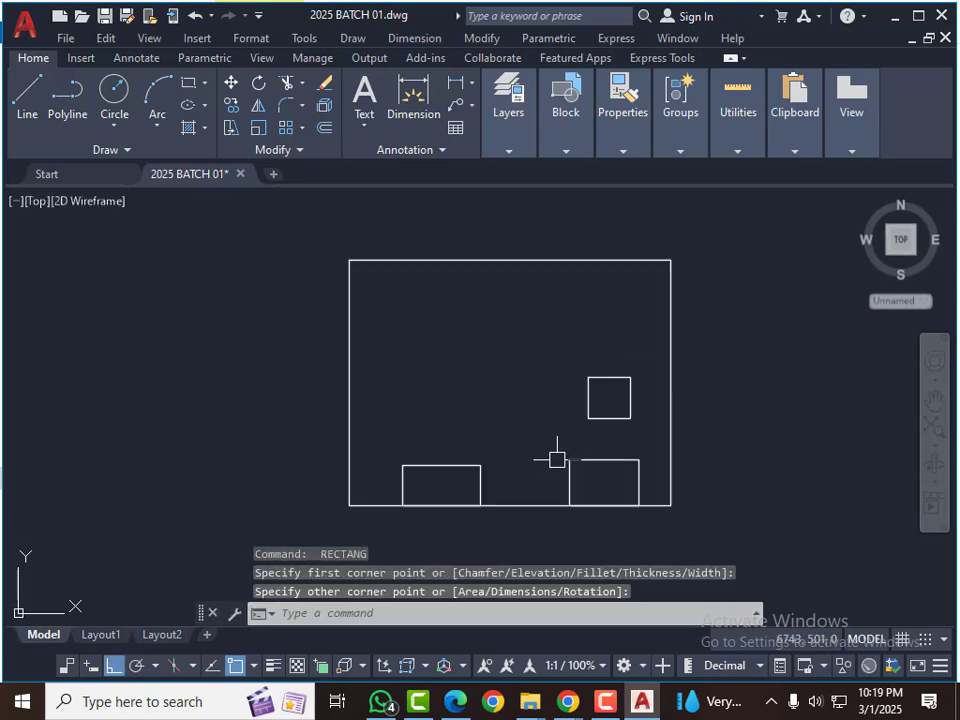
# Step: Draw two smaller squares, one above the other, over the existing square near the outer rectangle's right edge
pyautogui.moveTo(573, 407); pyautogui.dragTo(575, 412, button='middle')
pyautogui.scroll(2, 606, 349)
pyautogui.press('Return')
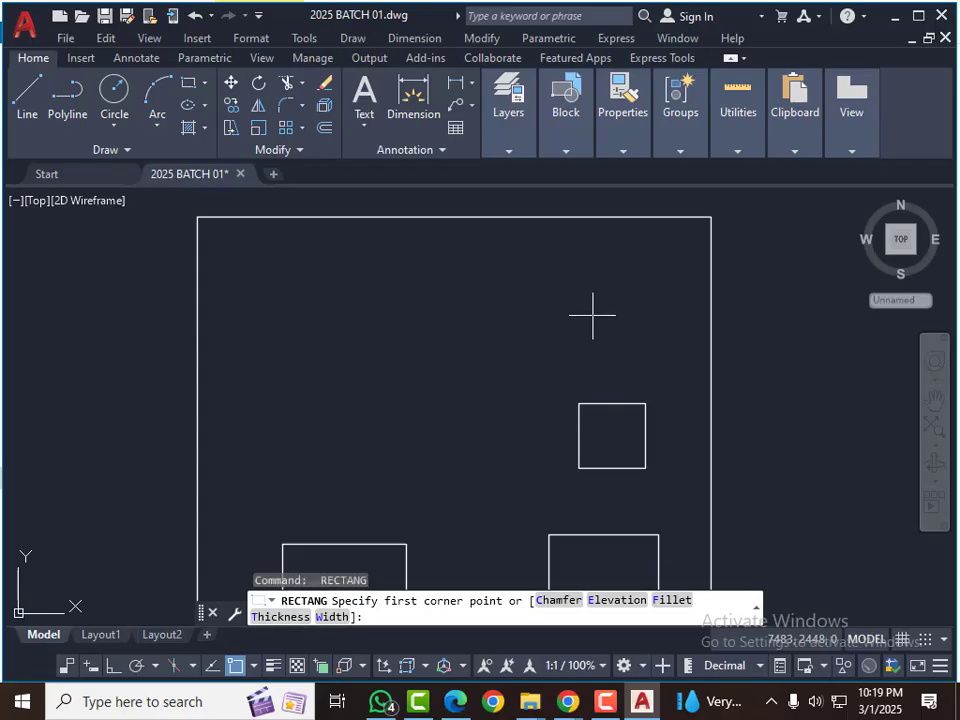
pyautogui.click(593, 316)
pyautogui.click(636, 364)
pyautogui.moveTo(654, 371); pyautogui.dragTo(659, 415, button='middle')
pyautogui.scroll(2, 611, 309)
pyautogui.press('Return')
pyautogui.click(577, 296)
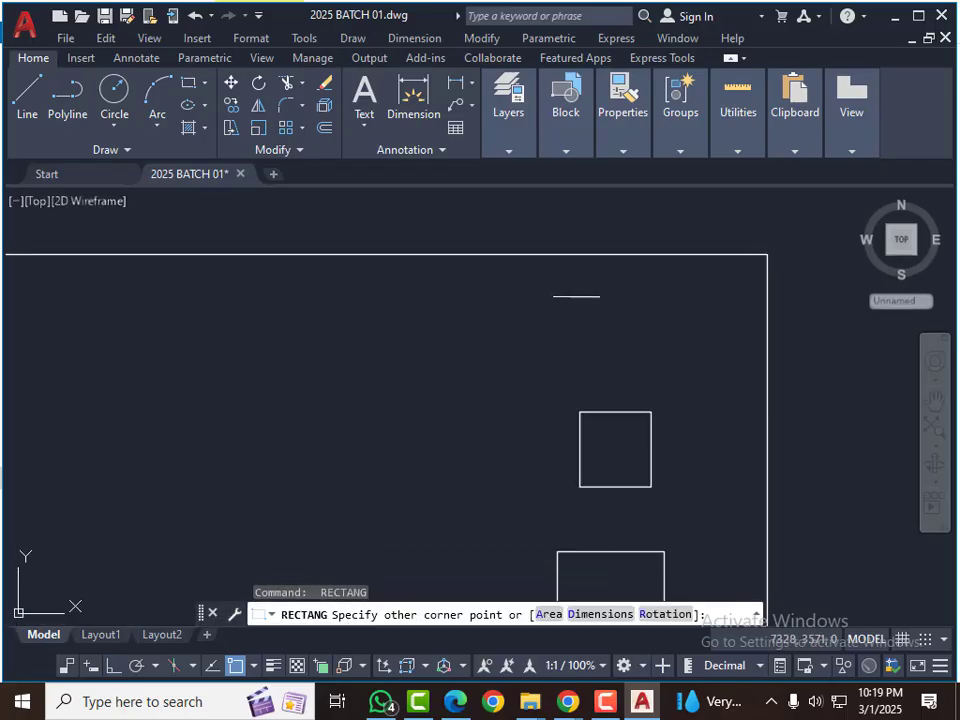
pyautogui.click(649, 369)
pyautogui.scroll(-4, 640, 250)
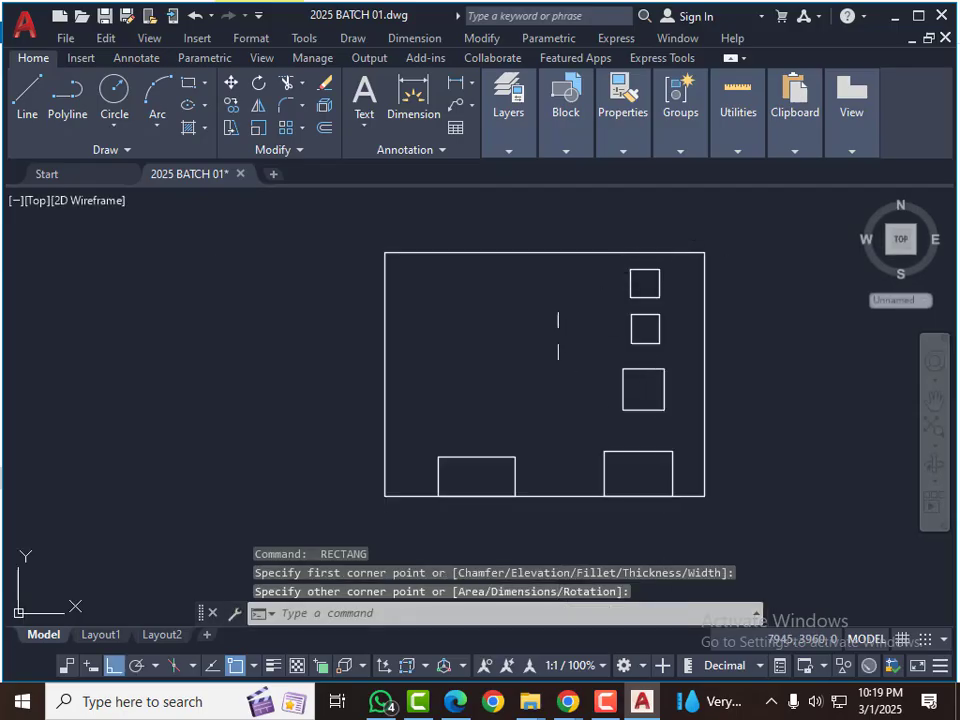
# Step: Draw two tall, narrow rectangles side by side to the left of the column of squares
pyautogui.press('Return')
pyautogui.click(541, 273)
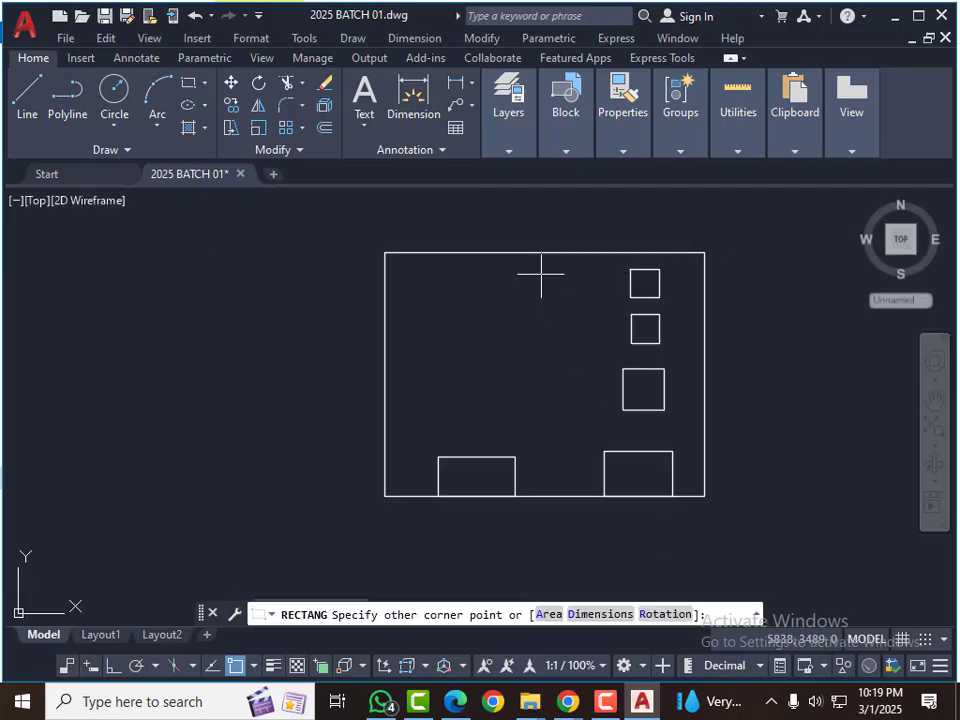
pyautogui.click(599, 422)
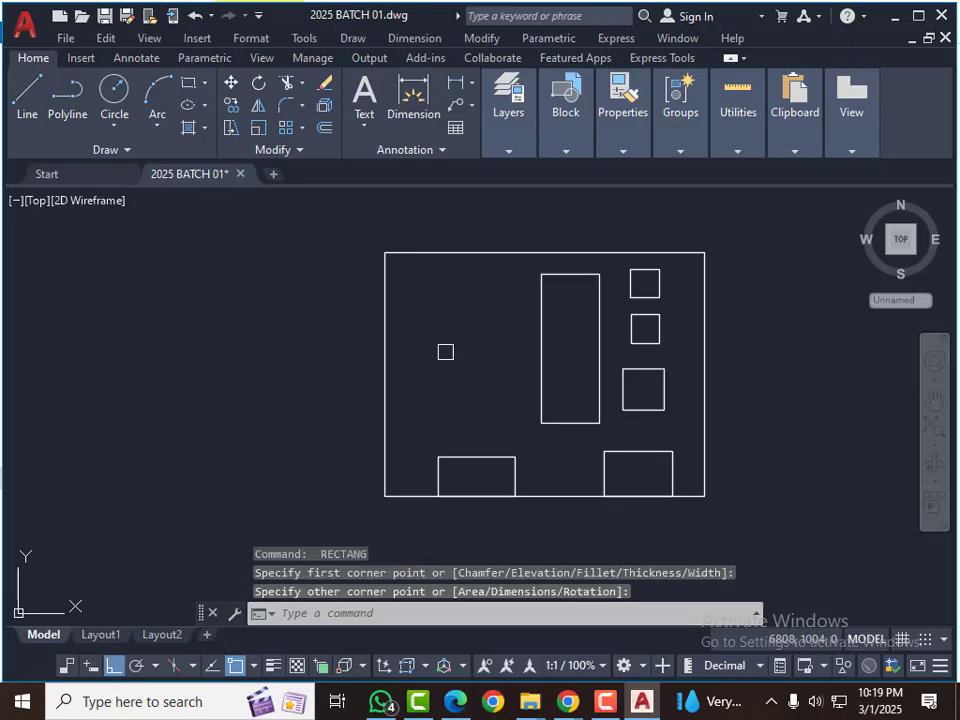
pyautogui.press('Return')
pyautogui.click(430, 282)
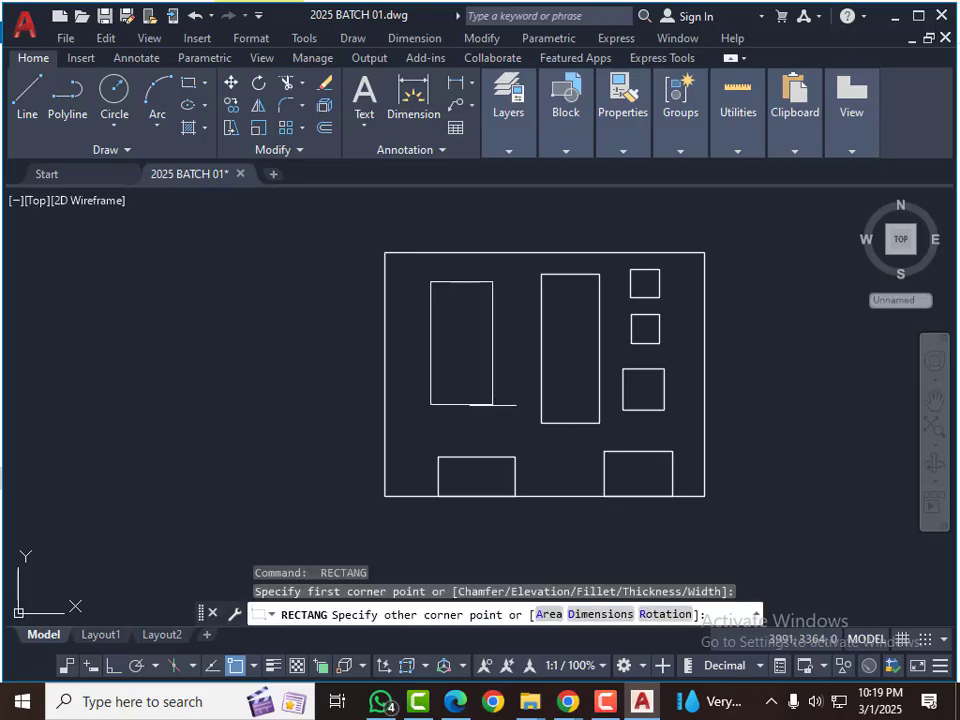
pyautogui.click(493, 407)
pyautogui.press('F8')
# Step: Draw a long, thin horizontal rectangle between the two tall rectangles and the bottom pair
pyautogui.scroll(-2, 497, 377)
pyautogui.scroll(4, 463, 386)
pyautogui.press('Return')
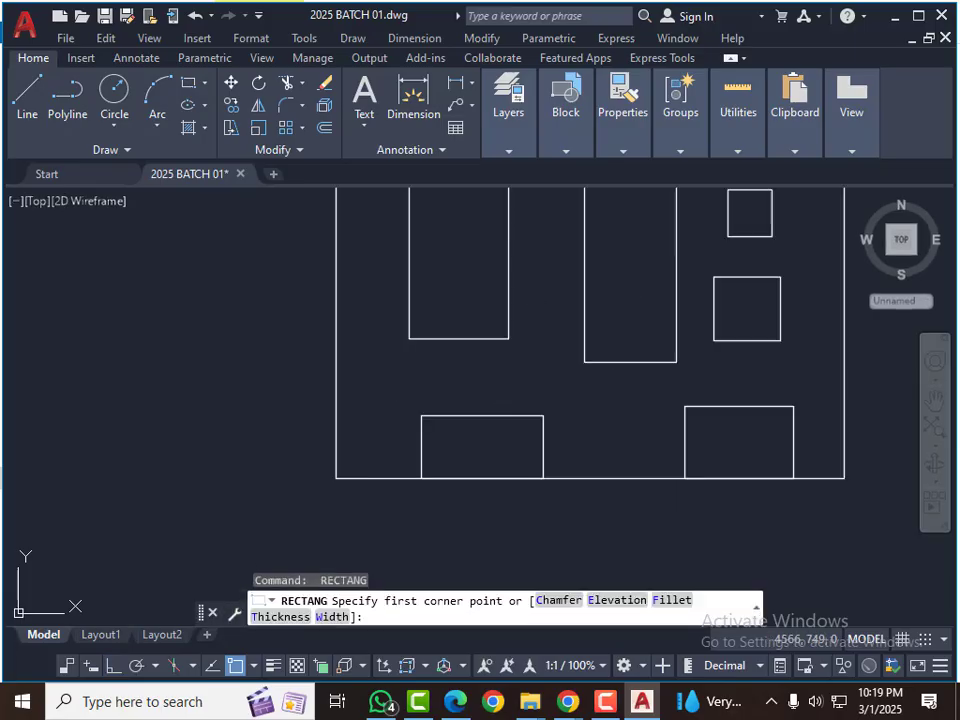
pyautogui.click(388, 354)
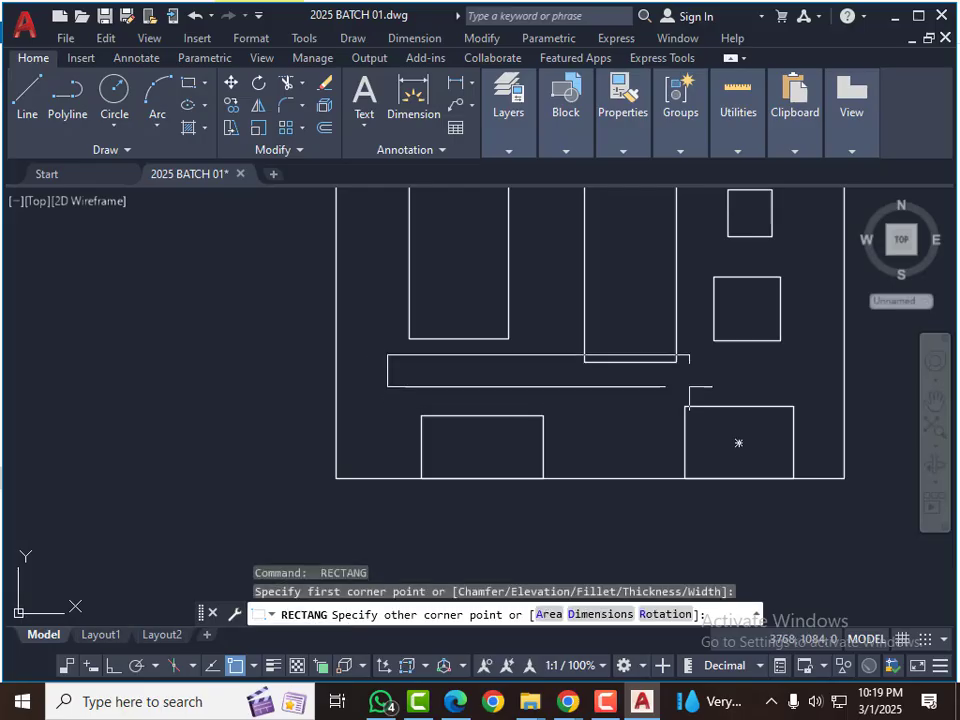
pyautogui.click(688, 387)
# Step: Shorten the right tall rectangle by stretching its bottom edge up clear of the thin horizontal rectangle
pyautogui.scroll(2, 626, 364)
pyautogui.click(632, 362)
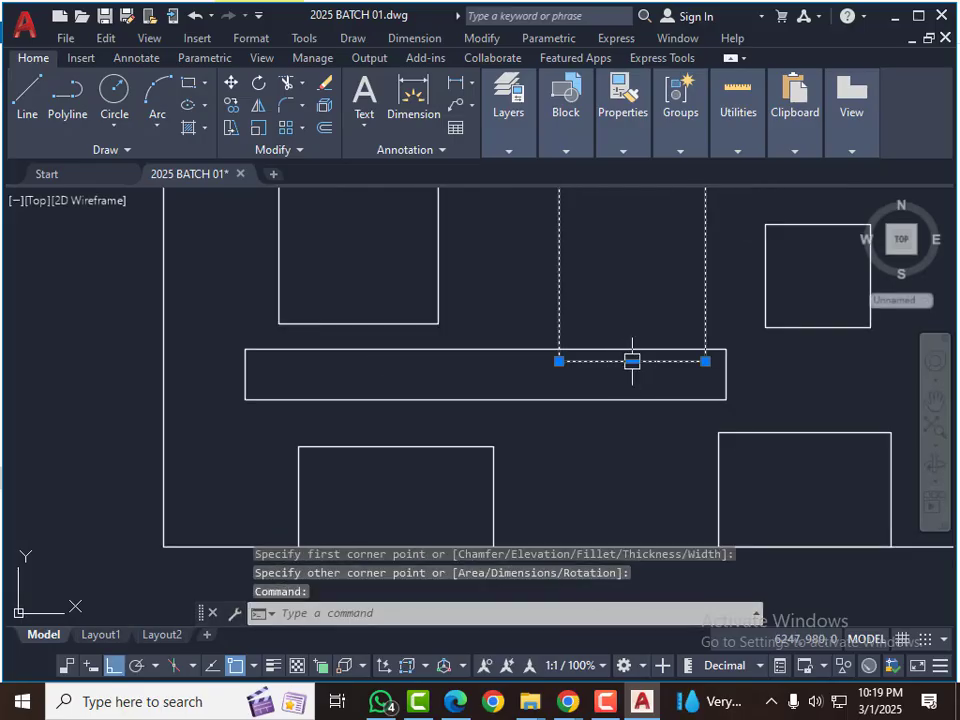
pyautogui.click(632, 361)
pyautogui.scroll(-5, 628, 330)
pyautogui.press('Escape')
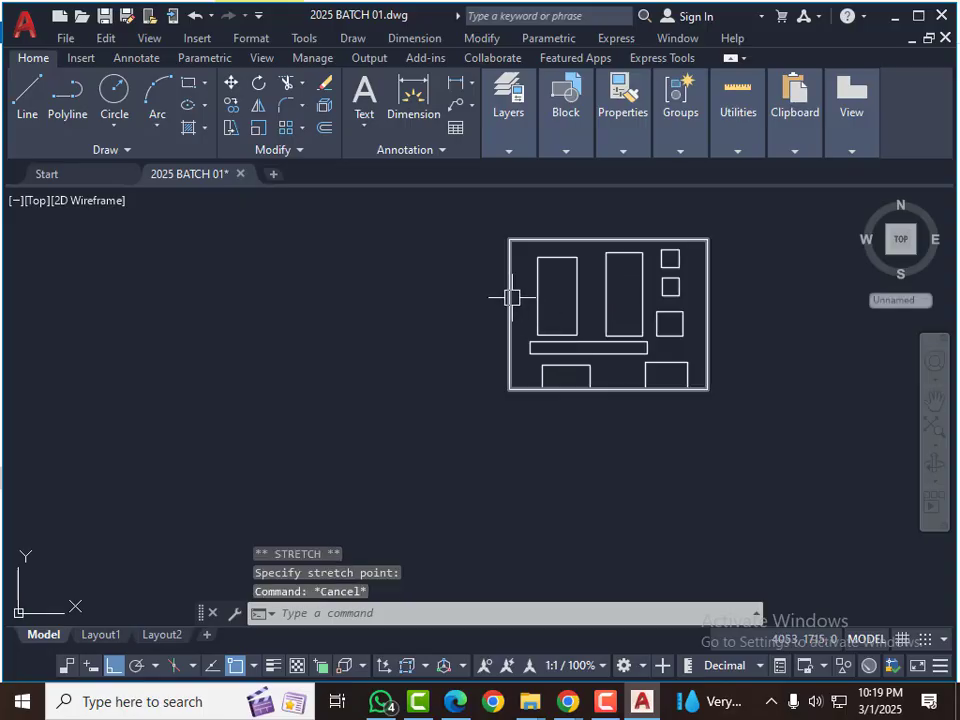
# Step: Widen the outer rectangle by stretching its left and right edges outward
pyautogui.click(512, 297)
pyautogui.click(508, 314)
pyautogui.click(421, 314)
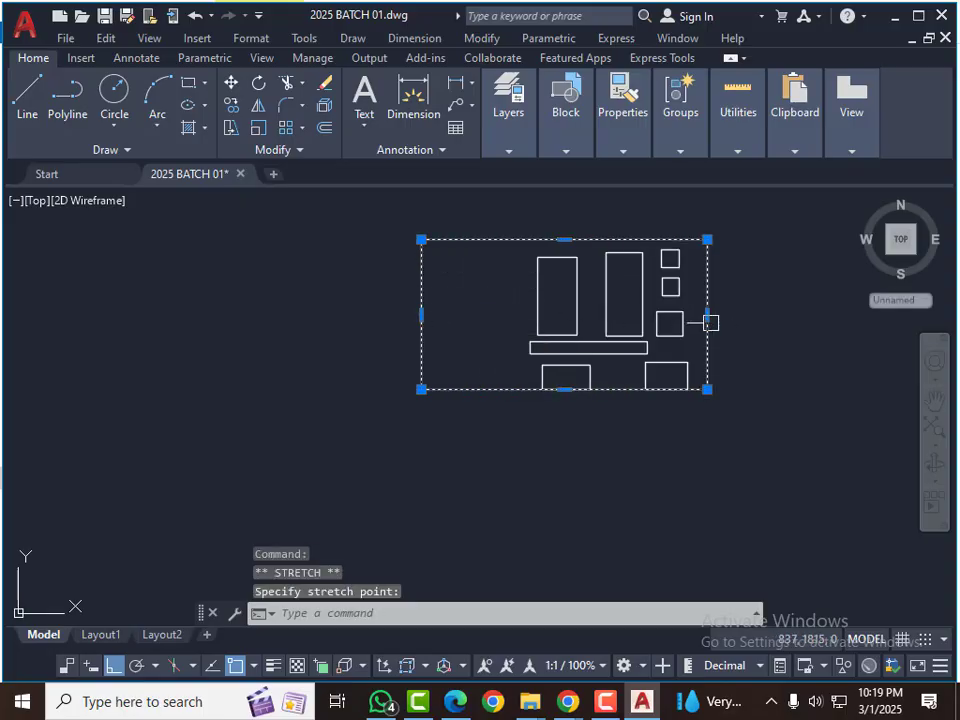
pyautogui.click(707, 314)
pyautogui.click(778, 313)
pyautogui.scroll(-2, 565, 430)
pyautogui.scroll(2, 586, 306)
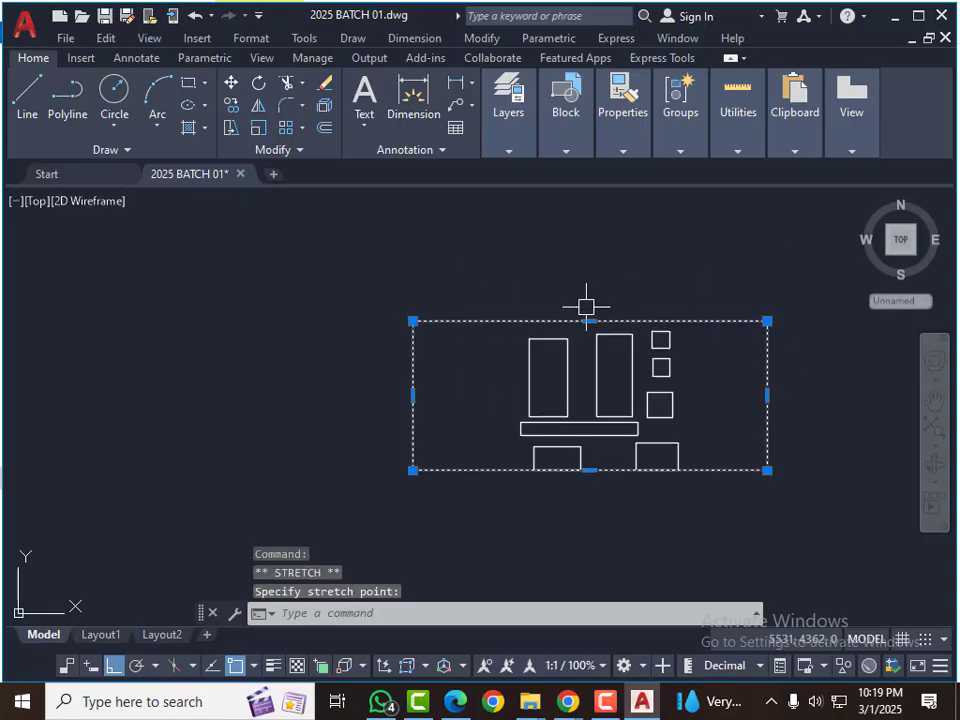
# Step: Stretch the top edge of the outer rectangle upward, leaving free space above the inner shapes
pyautogui.click(590, 321)
pyautogui.click(590, 242)
pyautogui.press('Escape')
pyautogui.press('Escape')
pyautogui.scroll(-2, 486, 352)
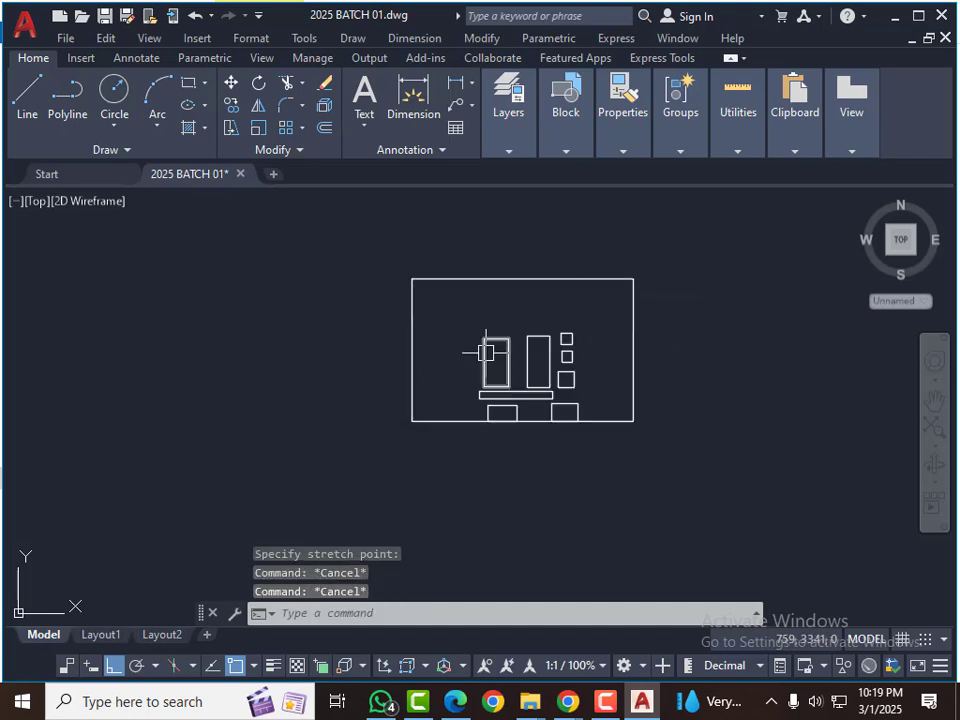
pyautogui.press('Escape')
# Step: Draw an upright rectangle inside the outer rectangle, near its upper-left corner
pyautogui.scroll(2, 475, 354)
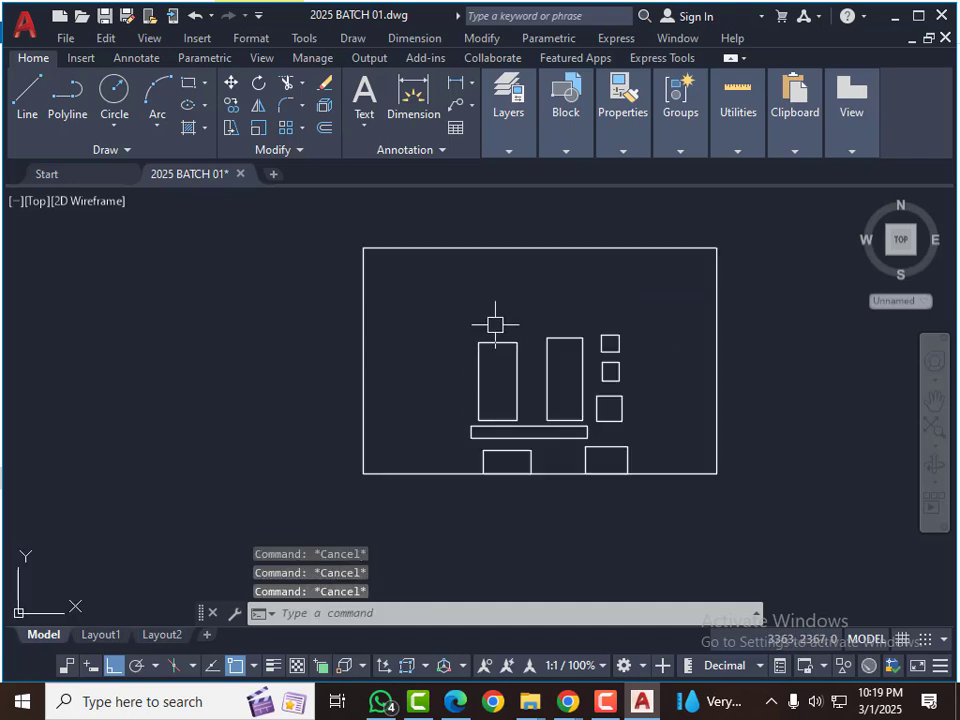
pyautogui.scroll(2, 450, 407)
pyautogui.scroll(-2, 467, 399)
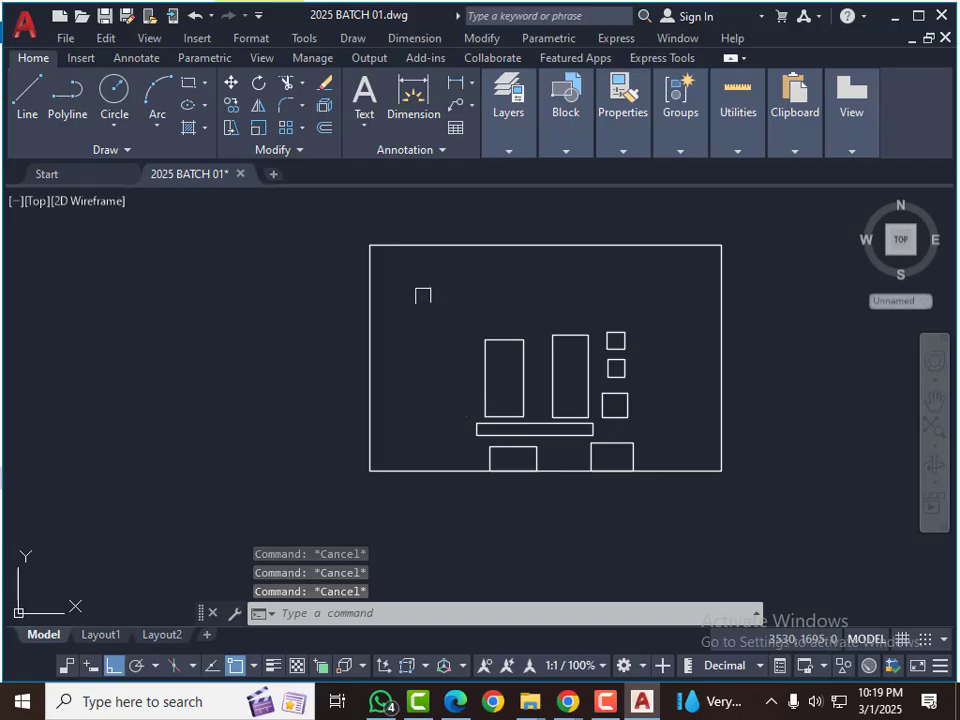
pyautogui.write('re')
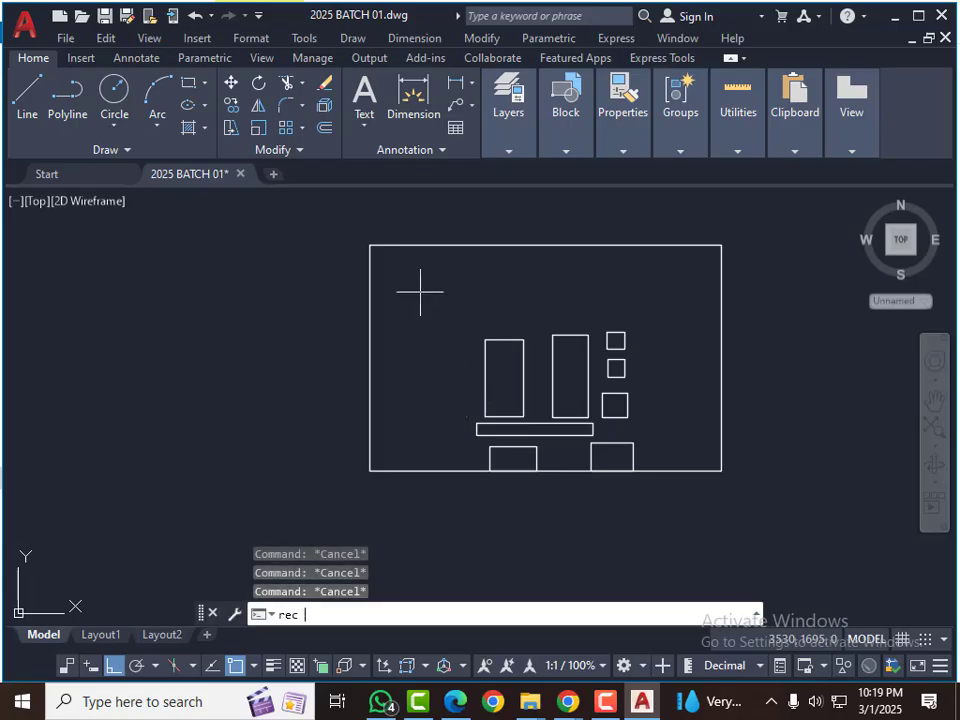
pyautogui.write('c')
pyautogui.press('Return')
pyautogui.click(410, 279)
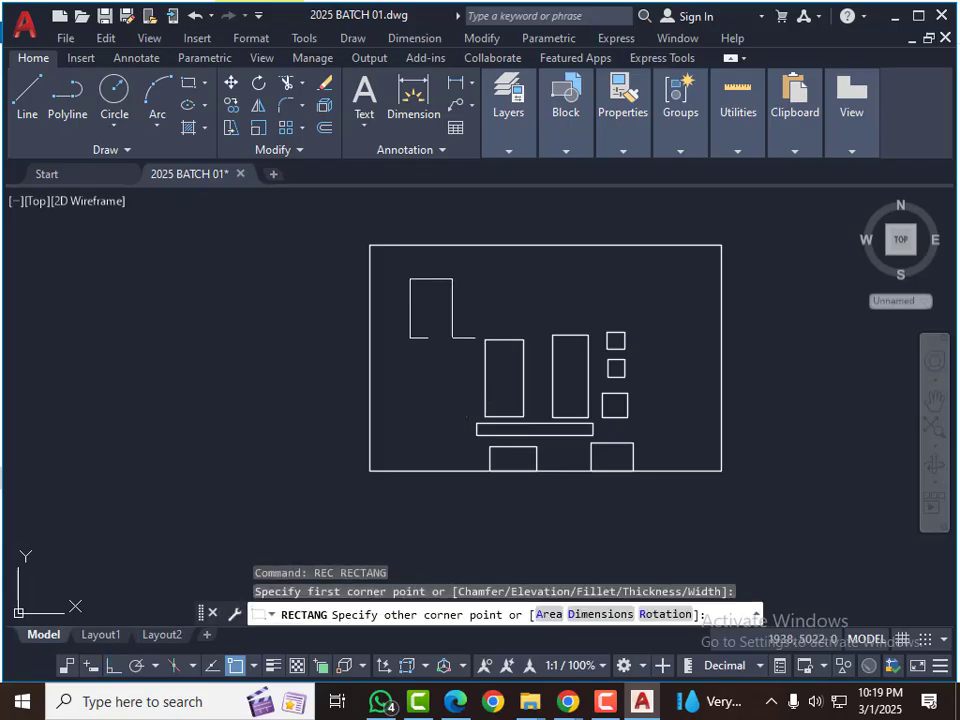
pyautogui.click(452, 338)
pyautogui.scroll(2, 598, 465)
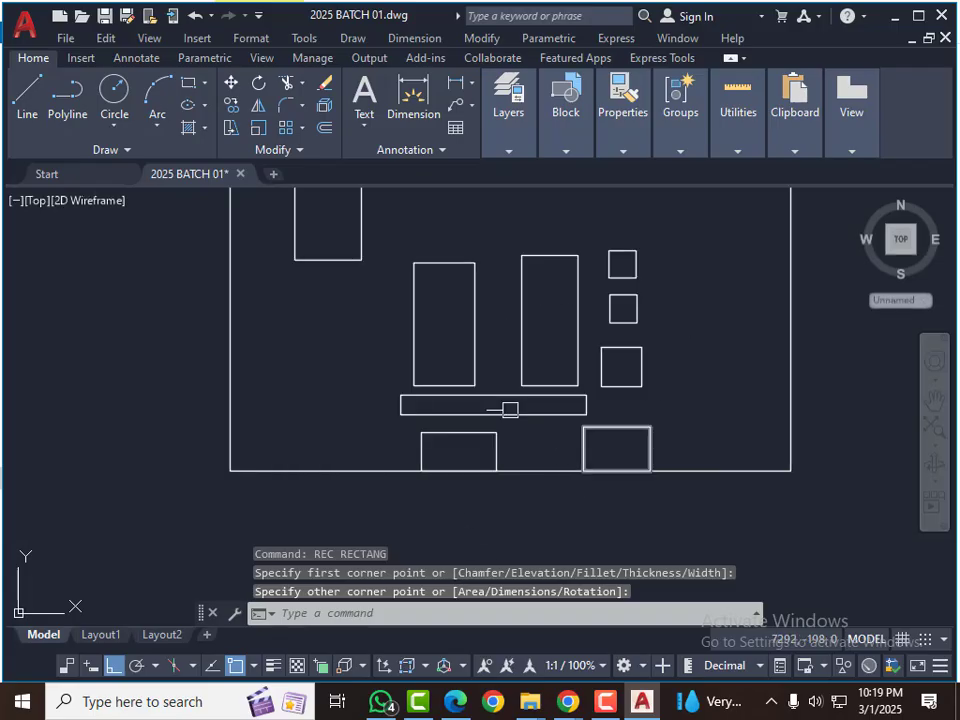
pyautogui.scroll(-2, 474, 330)
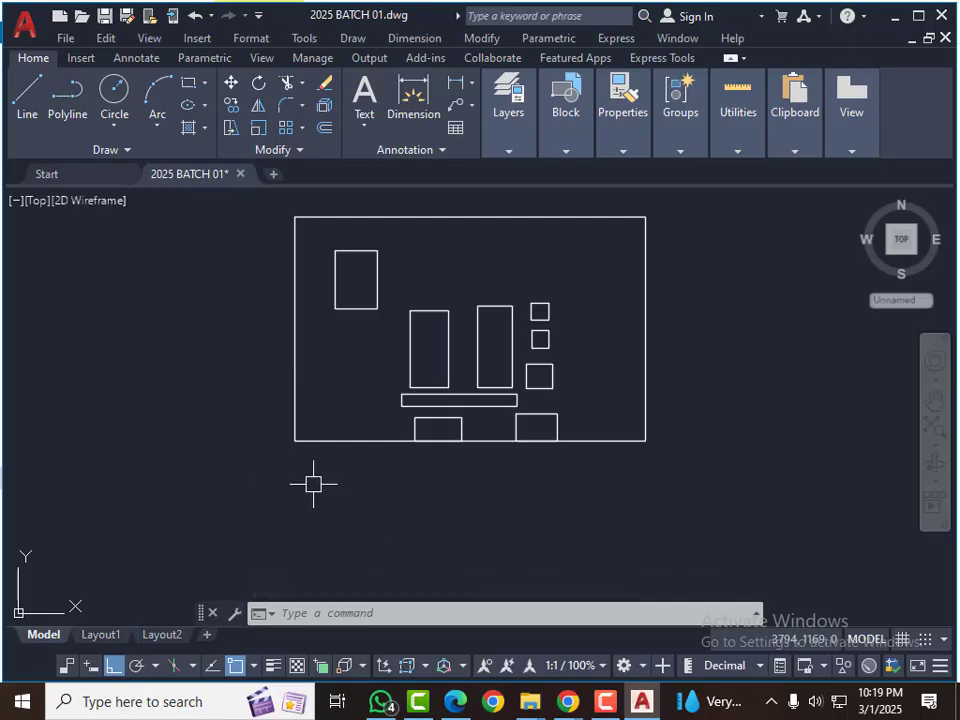
pyautogui.scroll(4, 266, 459)
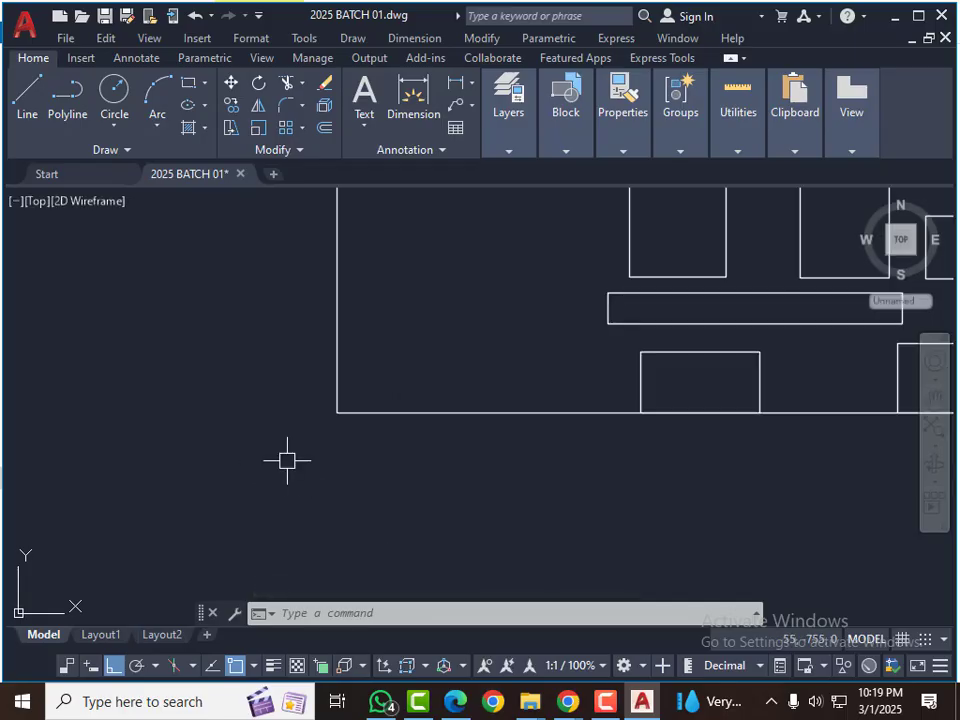
pyautogui.scroll(-2, 287, 460)
pyautogui.scroll(-2, 515, 370)
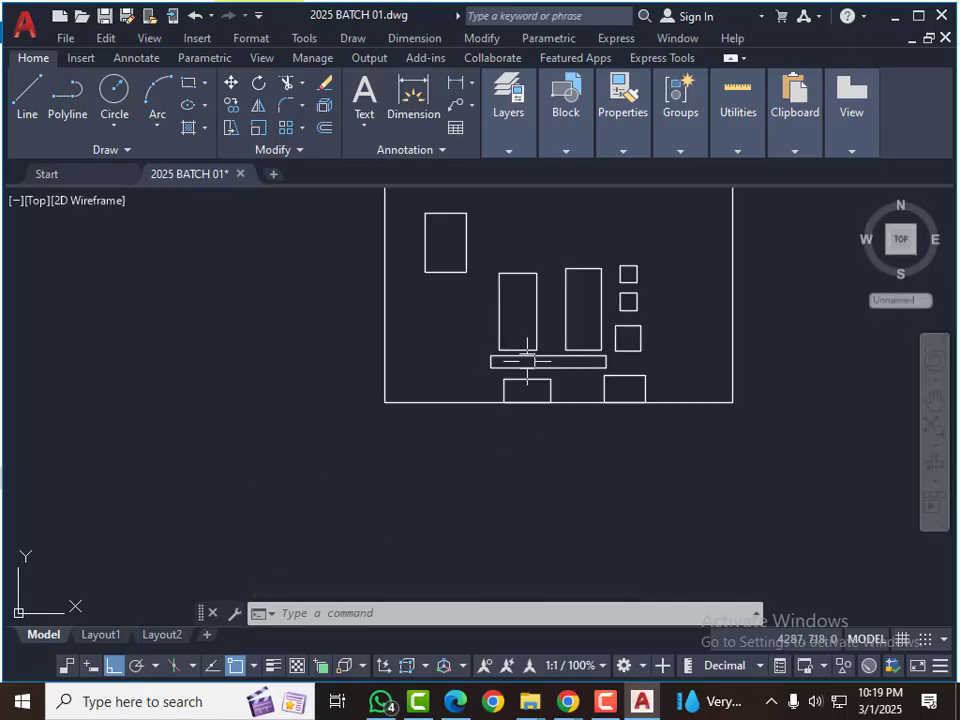
pyautogui.scroll(2, 377, 402)
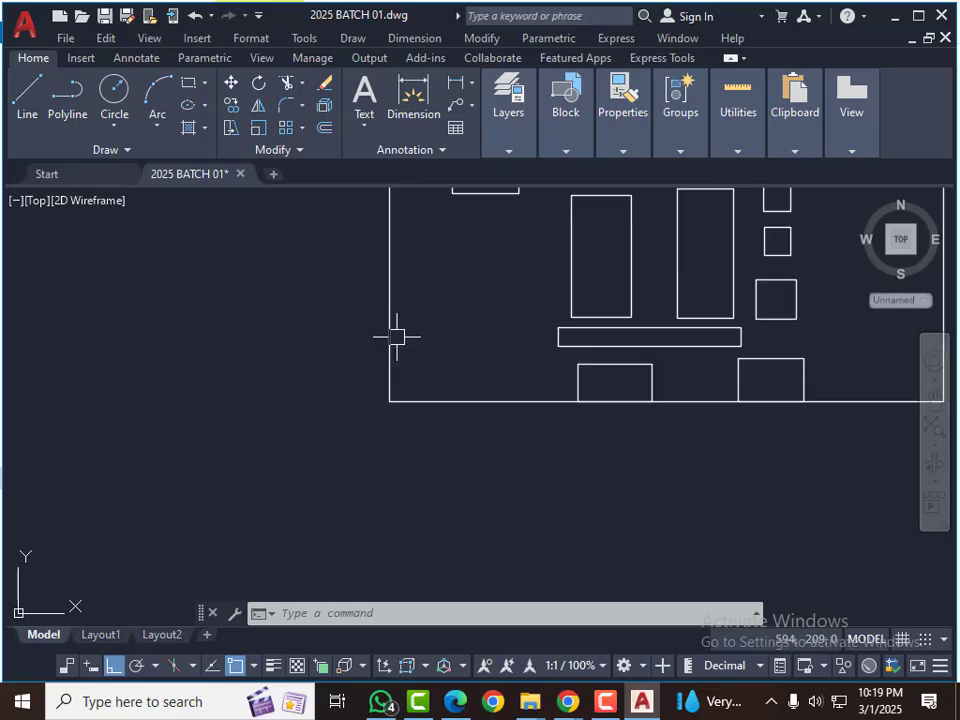
pyautogui.scroll(-2, 390, 347)
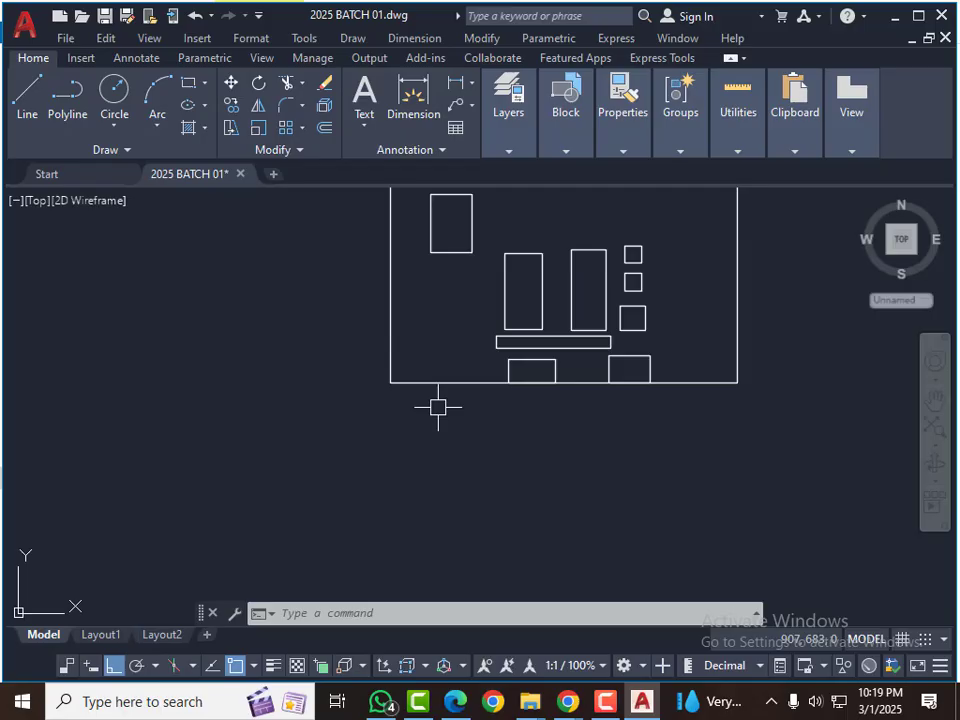
pyautogui.scroll(-2, 360, 391)
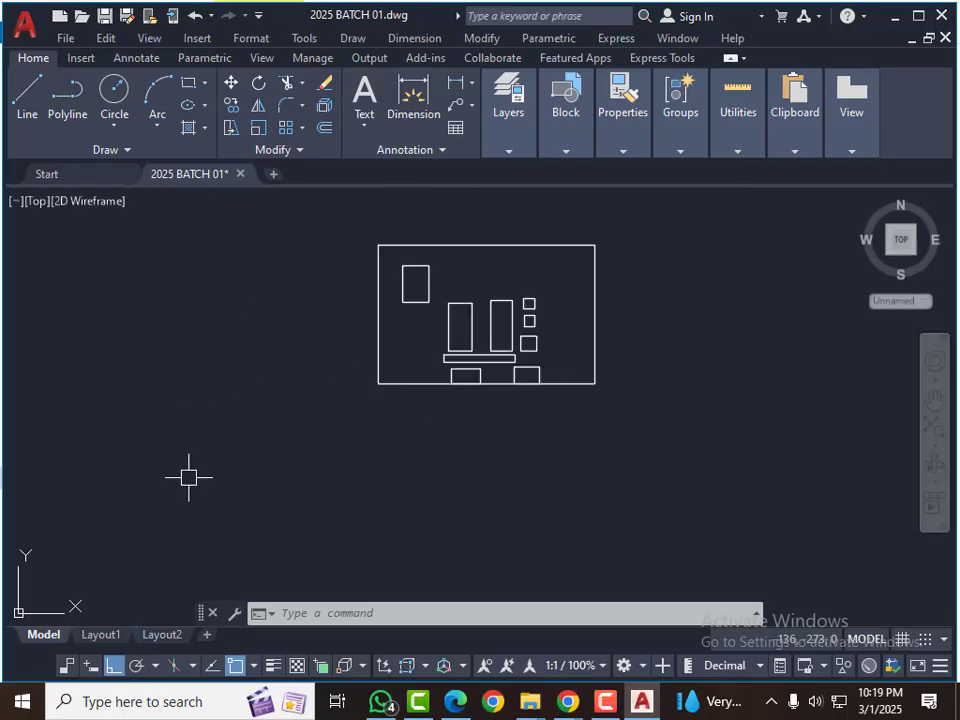
pyautogui.scroll(-15, 253, 358)
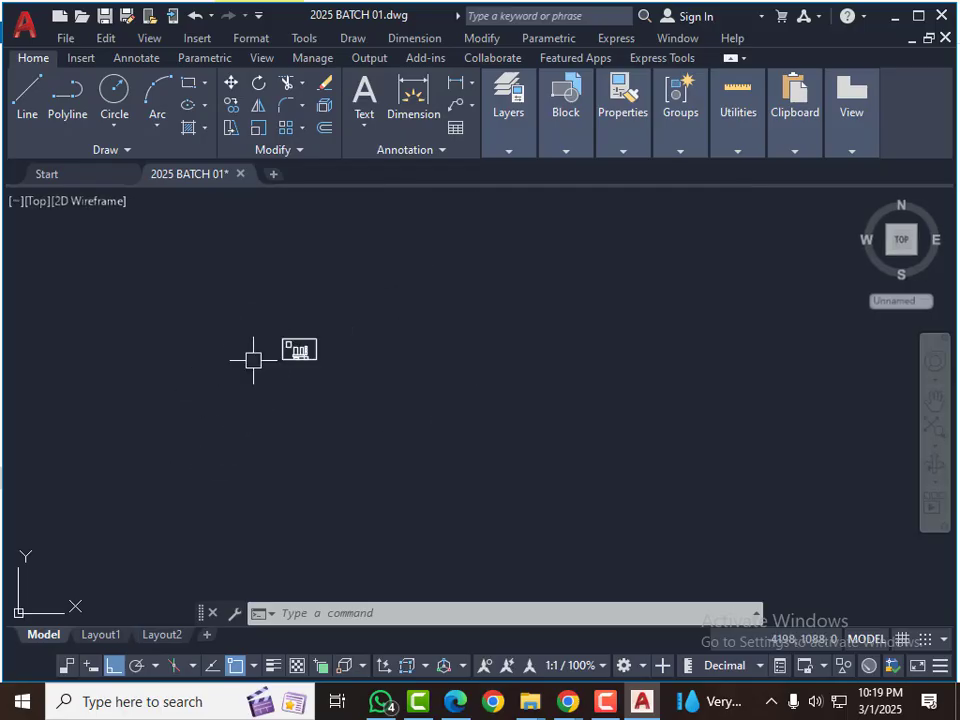
pyautogui.scroll(2, 170, 273)
pyautogui.scroll(5, 170, 274)
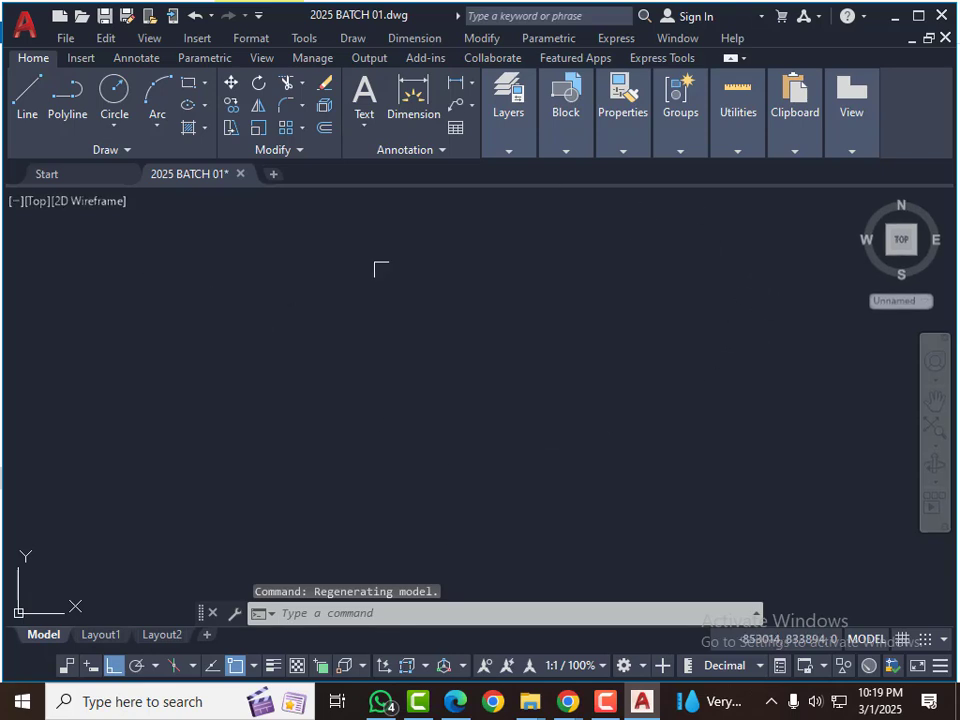
pyautogui.scroll(-6, 381, 268)
pyautogui.scroll(5, 628, 512)
pyautogui.scroll(10, 440, 500)
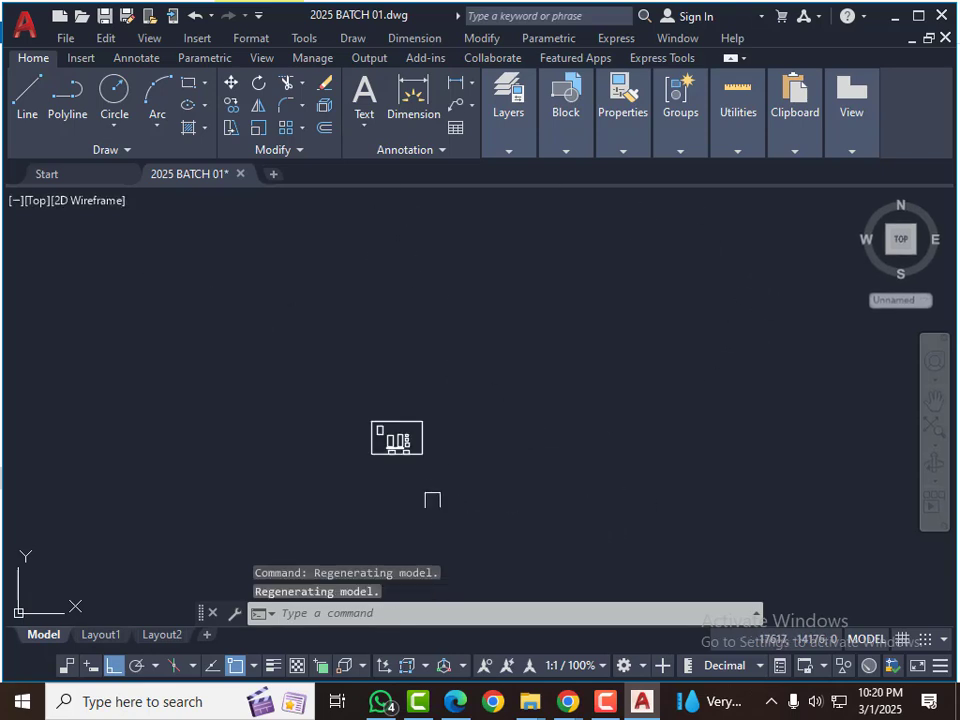
pyautogui.scroll(2, 315, 419)
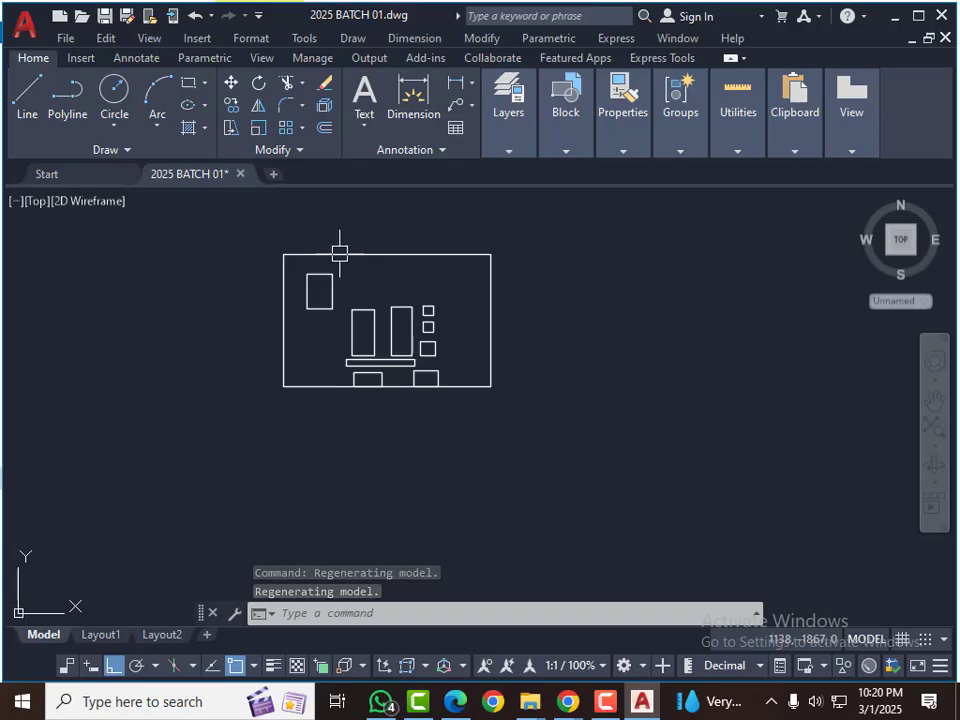
pyautogui.scroll(-6, 471, 332)
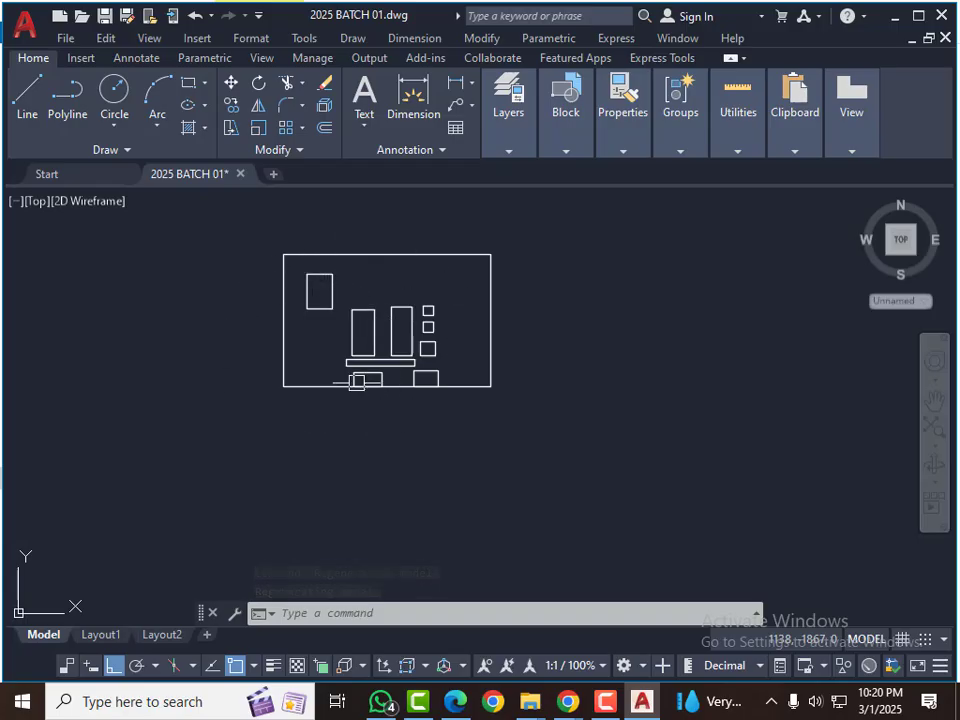
pyautogui.scroll(-4, 164, 335)
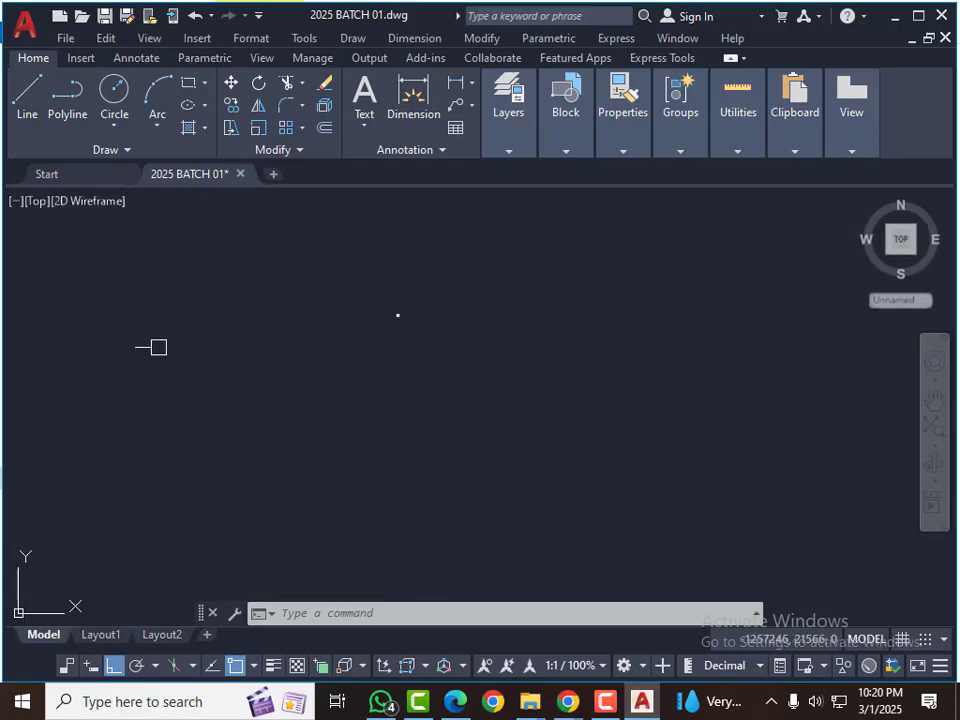
pyautogui.scroll(5, 392, 314)
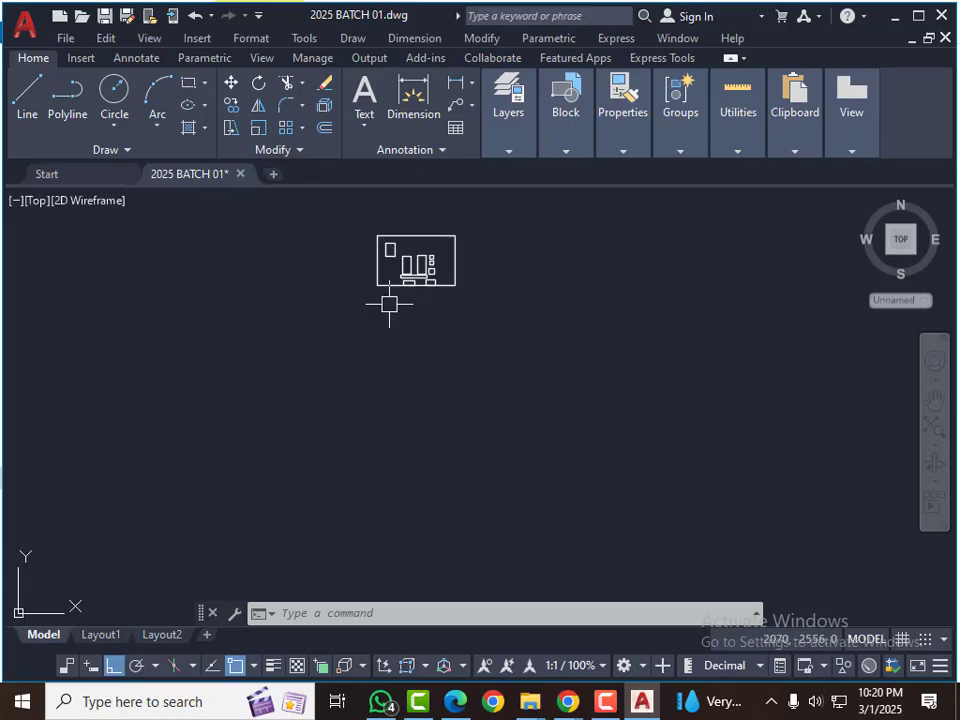
pyautogui.scroll(5, 383, 229)
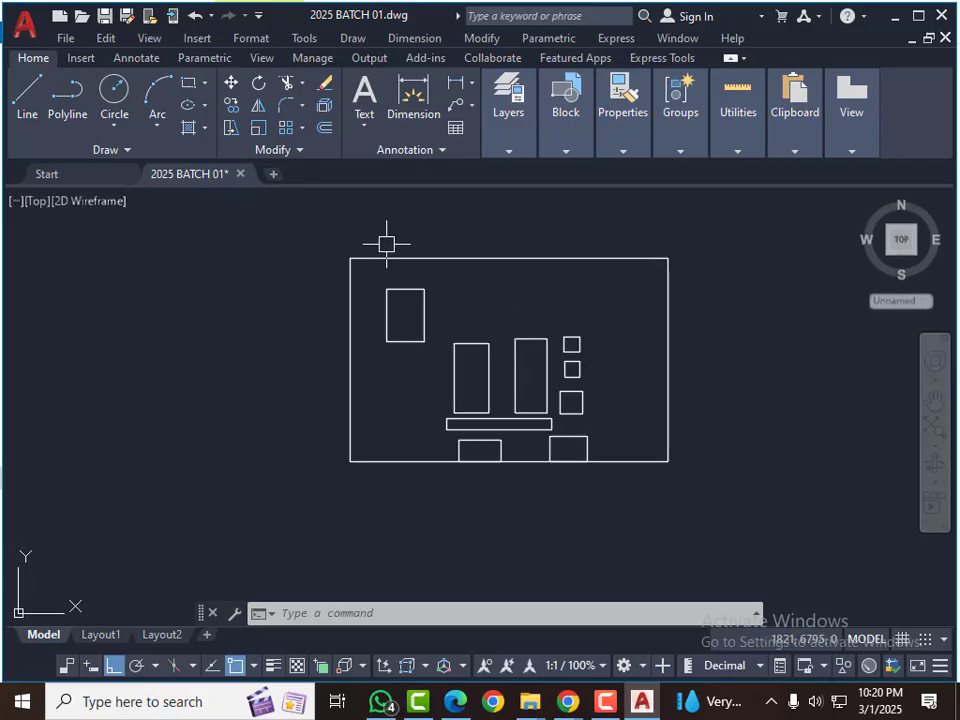
pyautogui.scroll(-2, 386, 243)
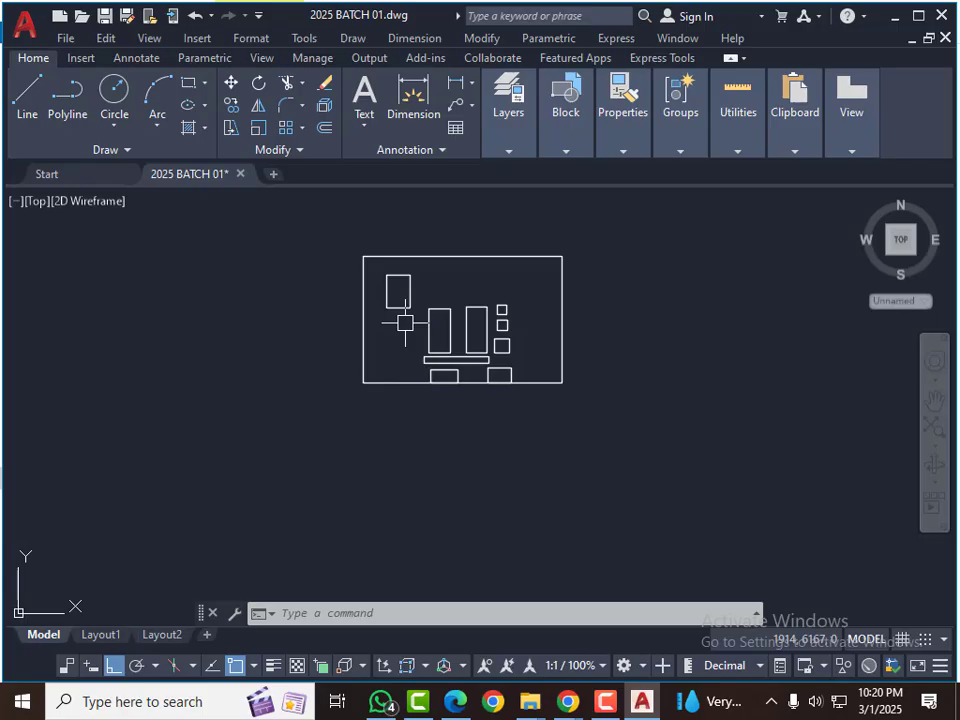
pyautogui.moveTo(429, 330)
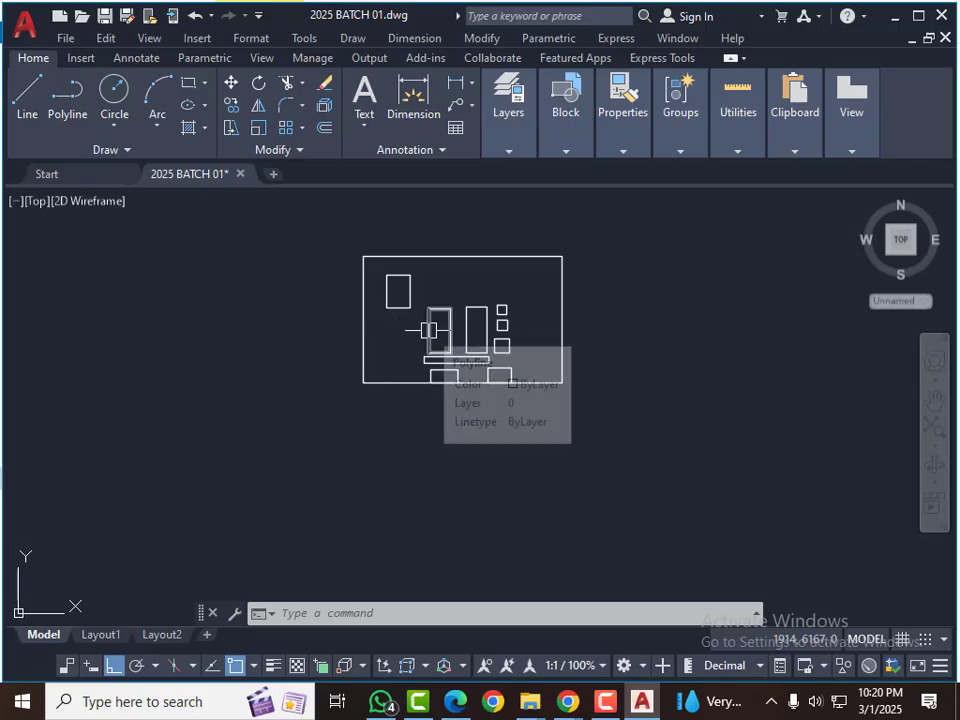
pyautogui.scroll(2, 360, 313)
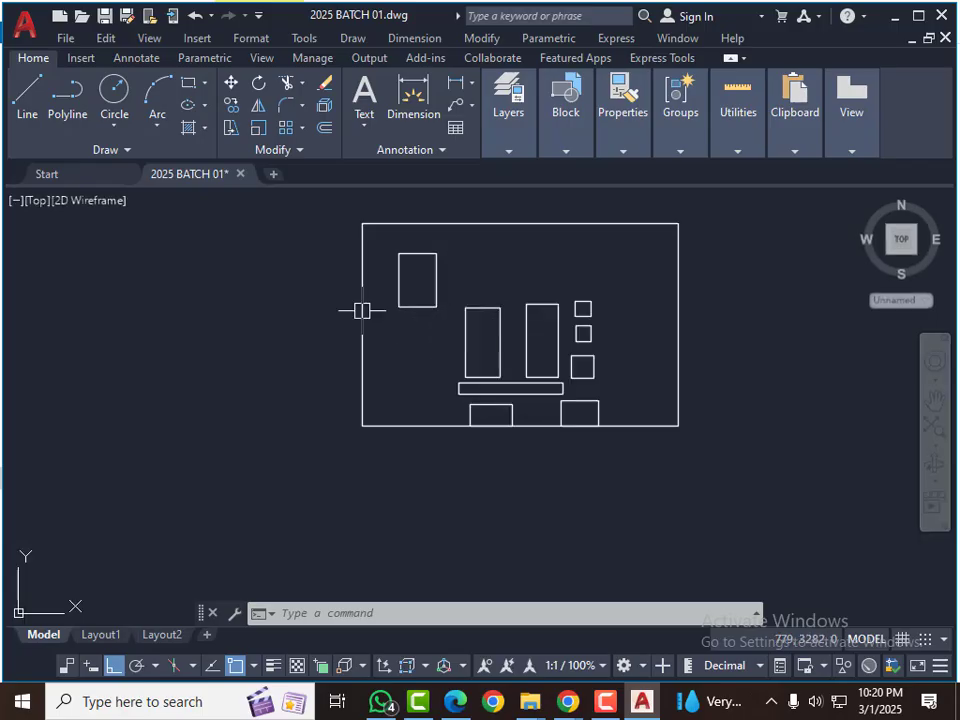
pyautogui.scroll(2, 350, 440)
pyautogui.press('Escape')
pyautogui.press('Escape')
pyautogui.press('Escape')
pyautogui.press('Escape')
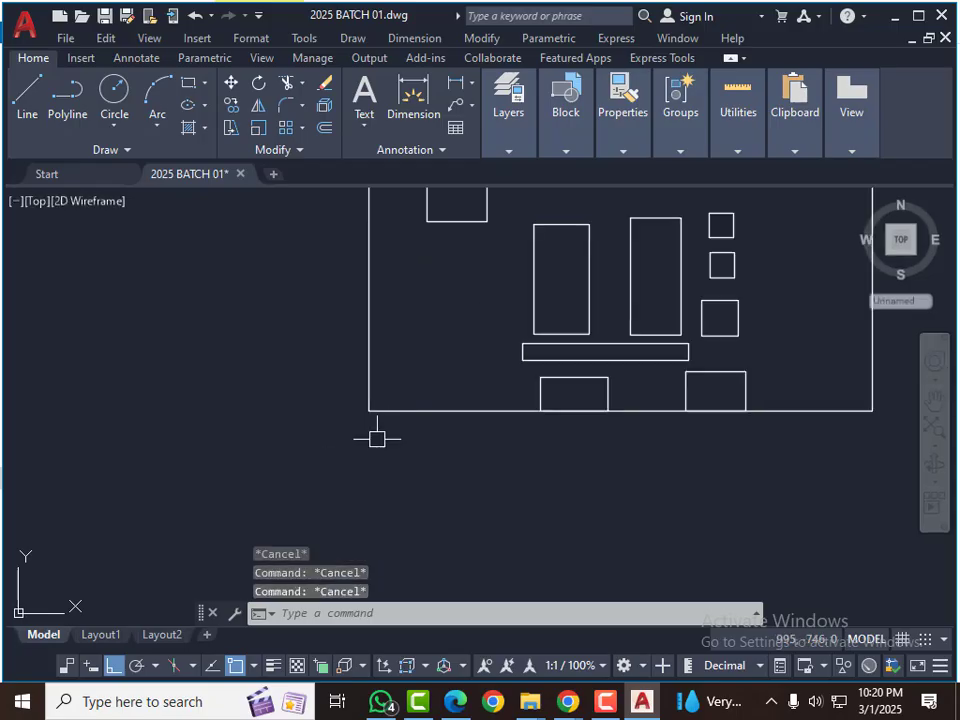
pyautogui.scroll(-2, 375, 432)
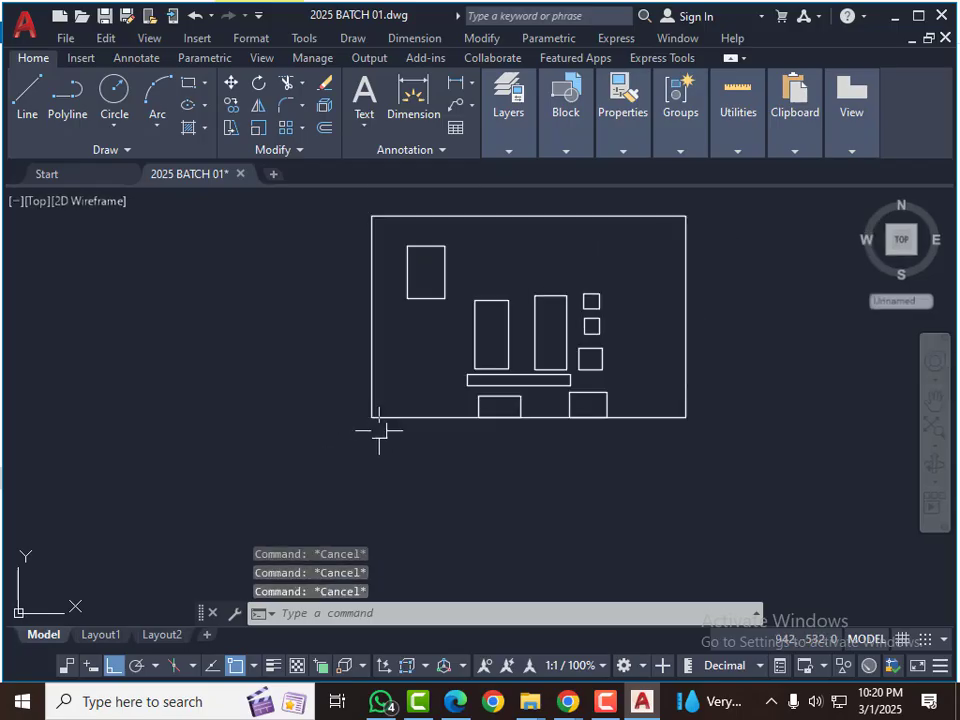
pyautogui.scroll(2, 382, 409)
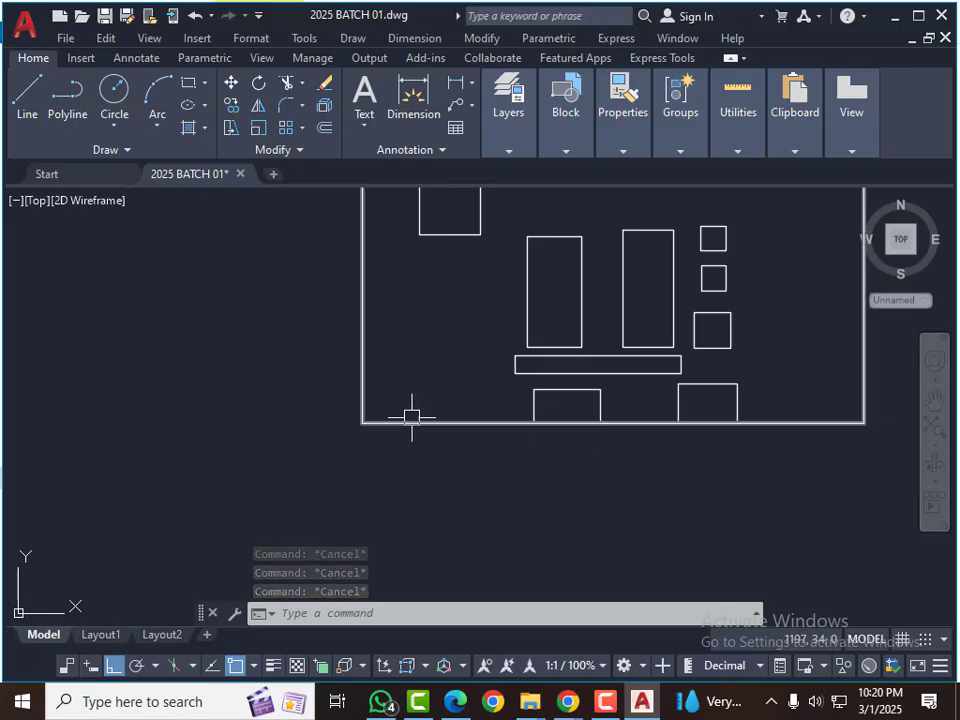
pyautogui.scroll(5, 411, 418)
pyautogui.scroll(-5, 294, 445)
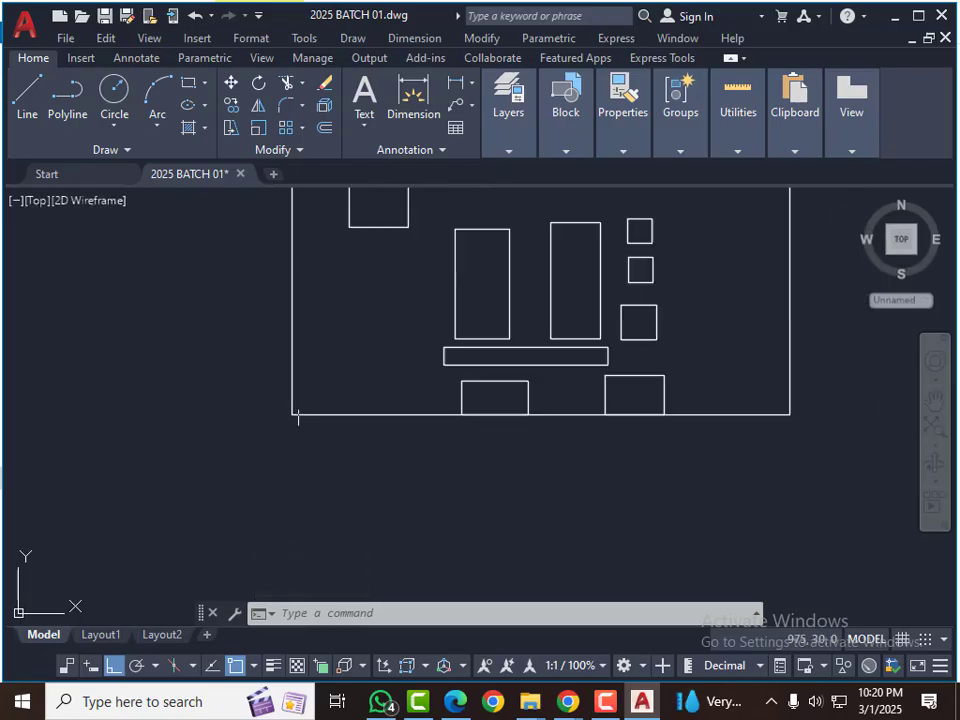
pyautogui.scroll(2, 440, 337)
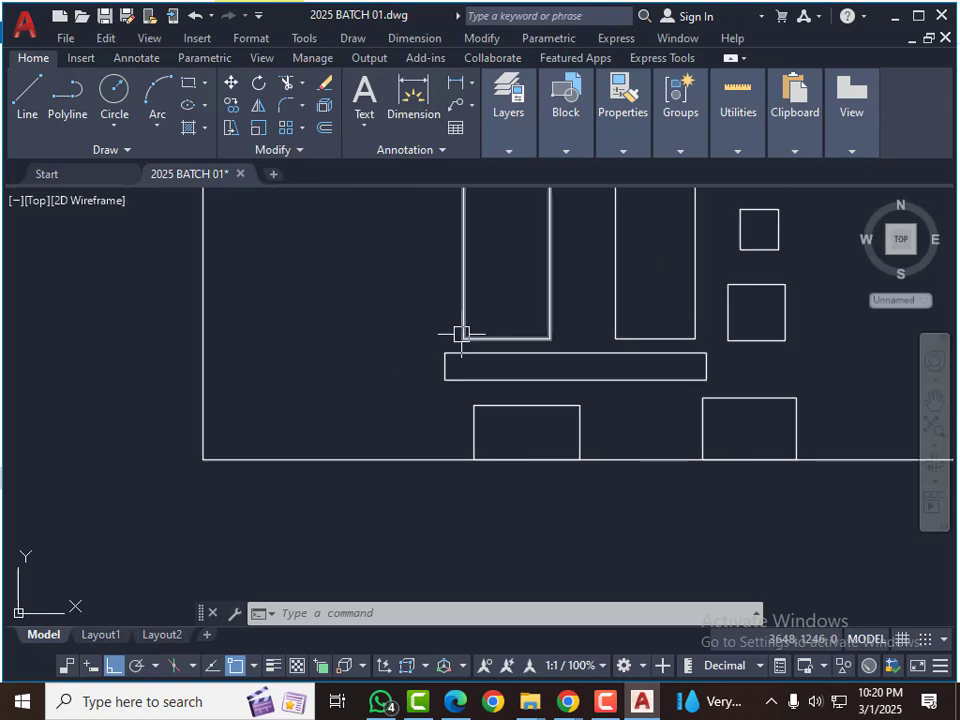
pyautogui.scroll(4, 444, 345)
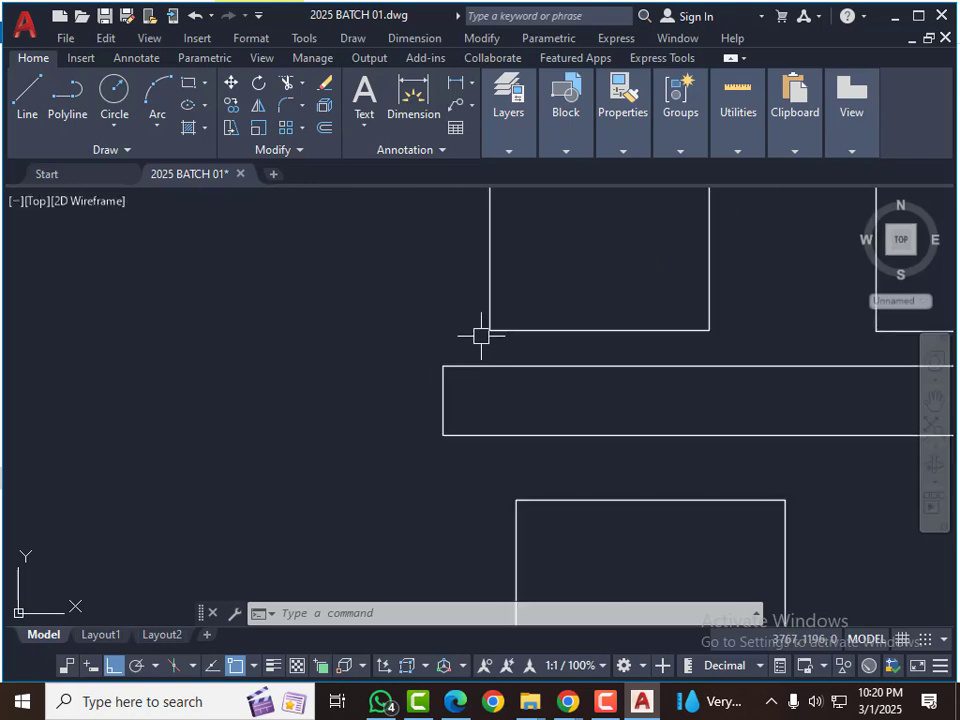
pyautogui.scroll(-2, 495, 322)
pyautogui.scroll(-2, 498, 319)
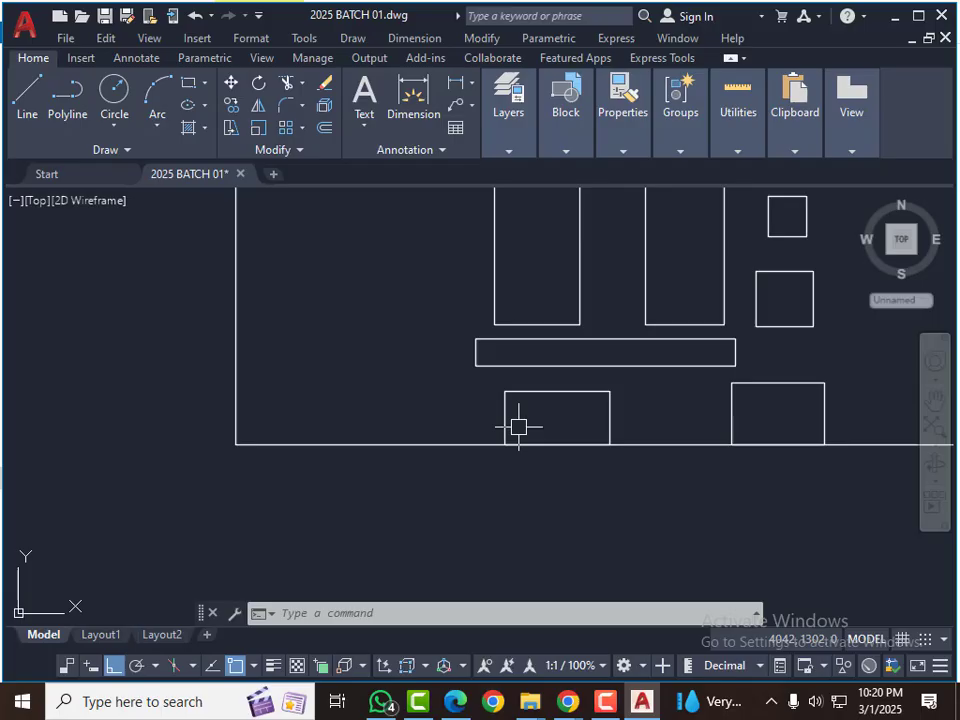
# Step: Switch to the Google Meet call to check the participants, ignore the infinity mirror warning, and return to the AutoCAD drawing
pyautogui.click(455, 701)
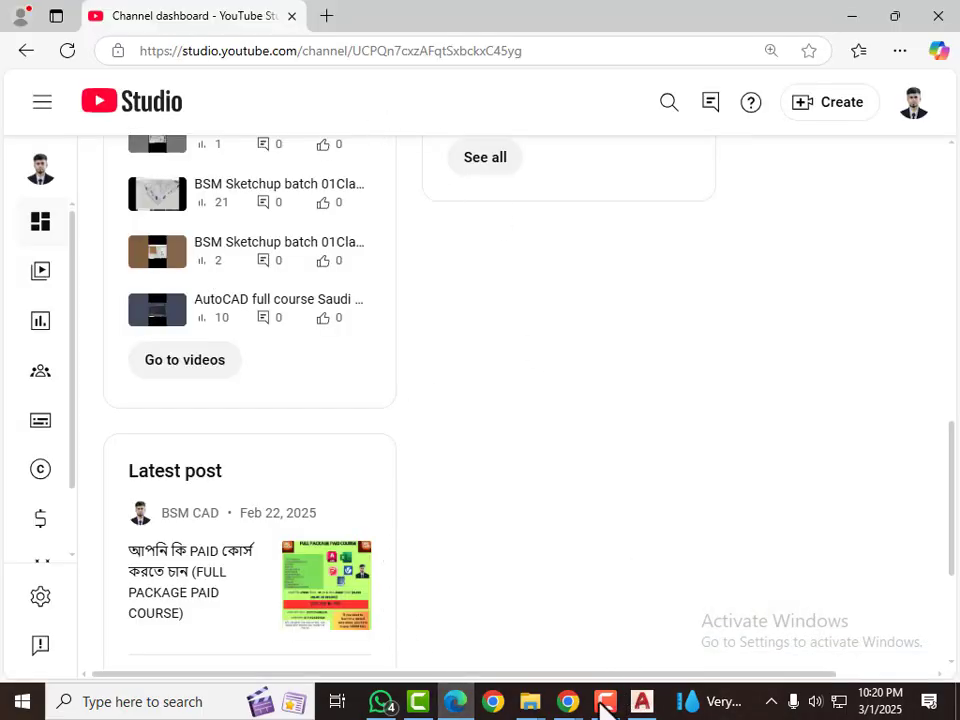
pyautogui.moveTo(571, 705)
pyautogui.click(489, 604)
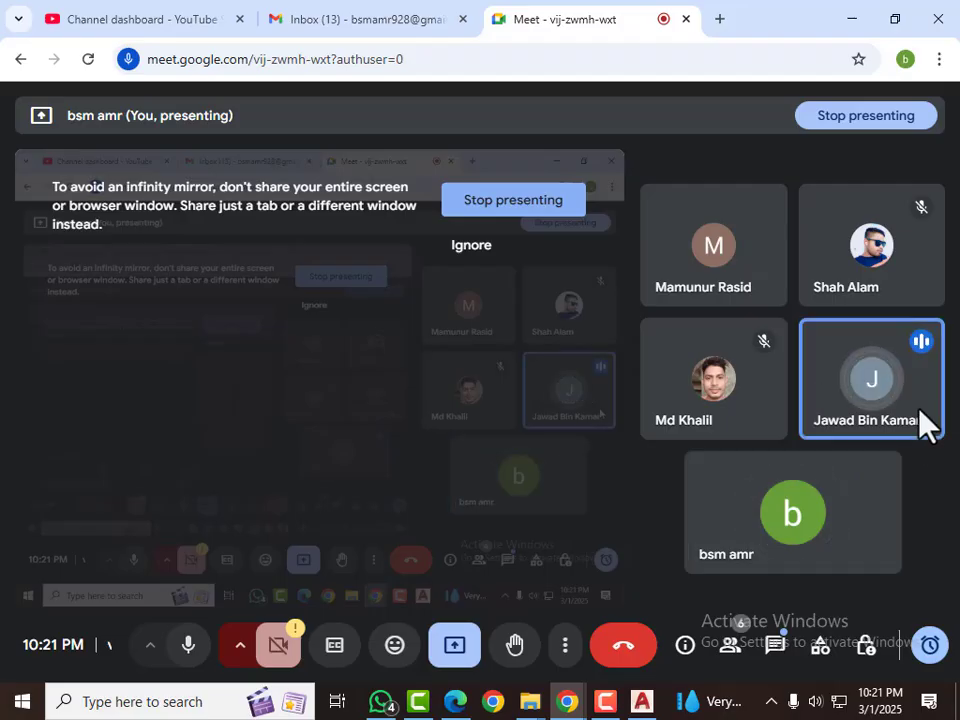
pyautogui.moveTo(862, 407)
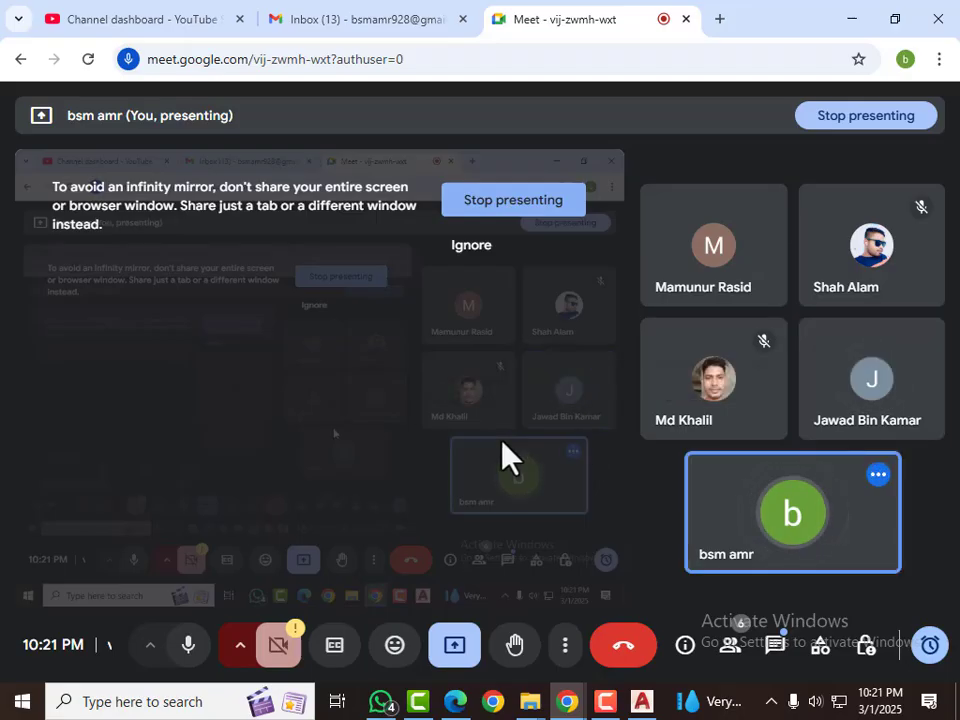
pyautogui.click(462, 245)
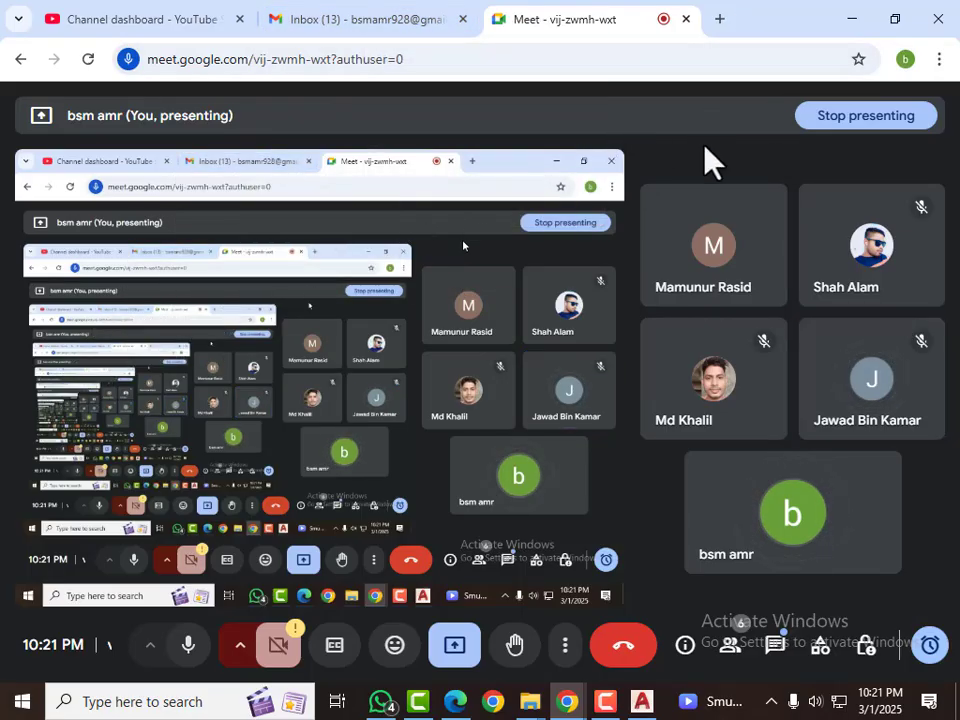
pyautogui.click(850, 20)
pyautogui.click(852, 18)
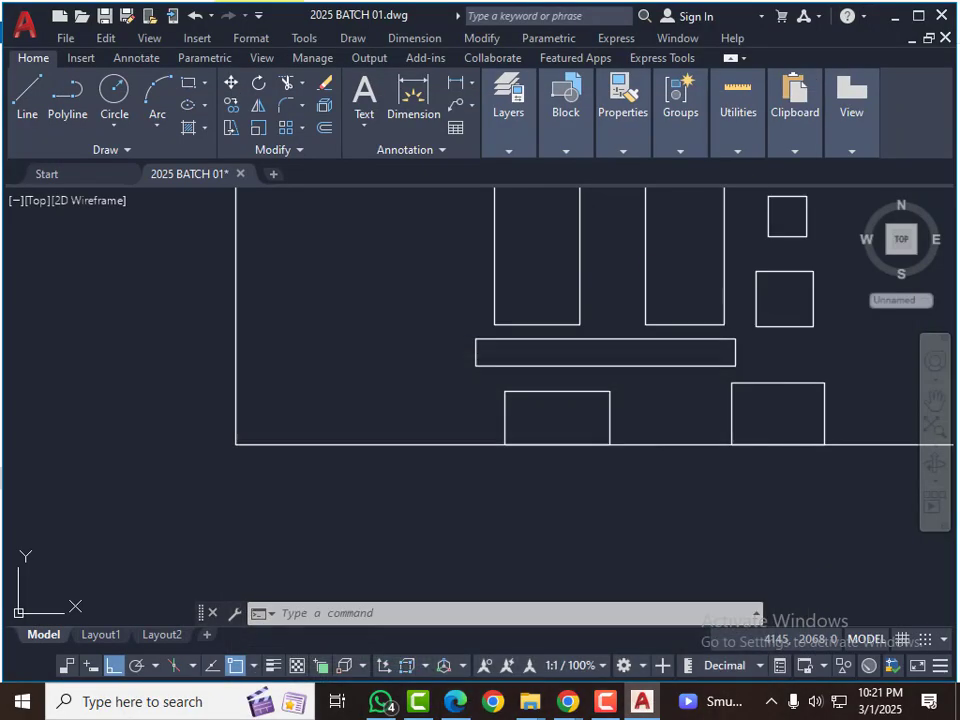
# Step: Examine the arrangement of inner rectangles relative to the outer rectangle's lower-left corner
pyautogui.scroll(-2, 349, 420)
pyautogui.scroll(2, 245, 459)
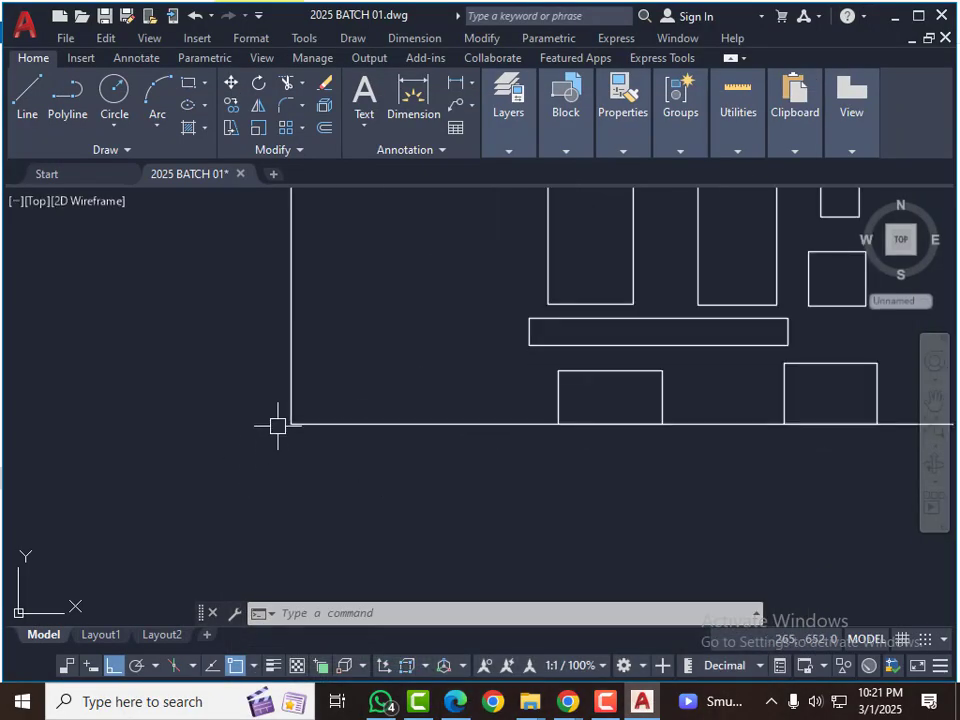
pyautogui.scroll(-2, 350, 425)
pyautogui.scroll(1, 357, 355)
pyautogui.scroll(2, 439, 403)
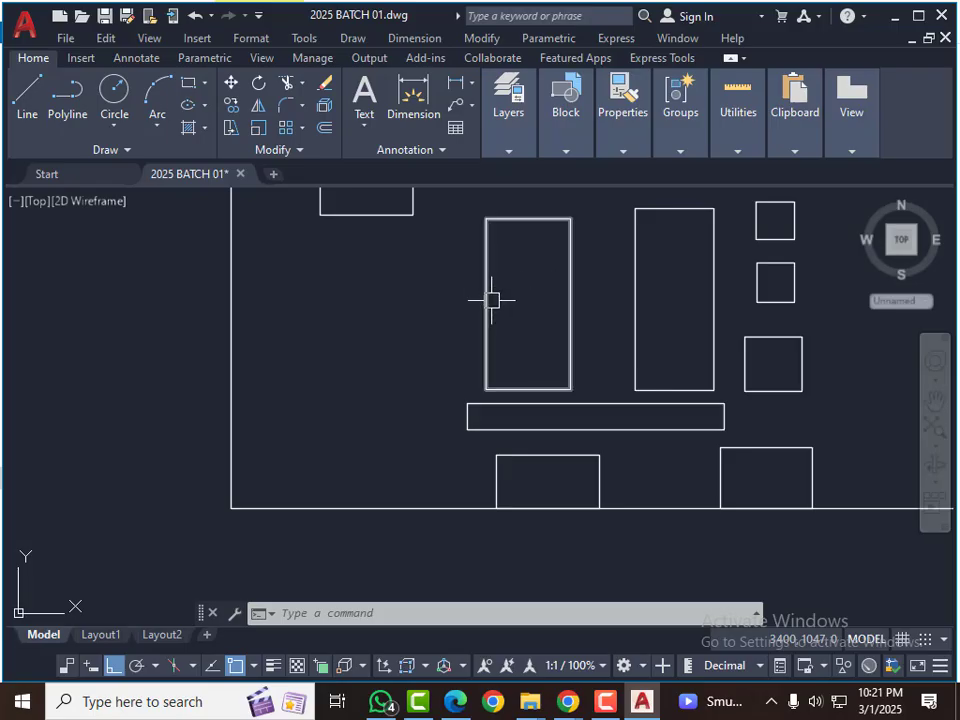
pyautogui.scroll(-2, 514, 328)
pyautogui.scroll(2, 553, 336)
pyautogui.scroll(-2, 450, 390)
pyautogui.scroll(2, 347, 442)
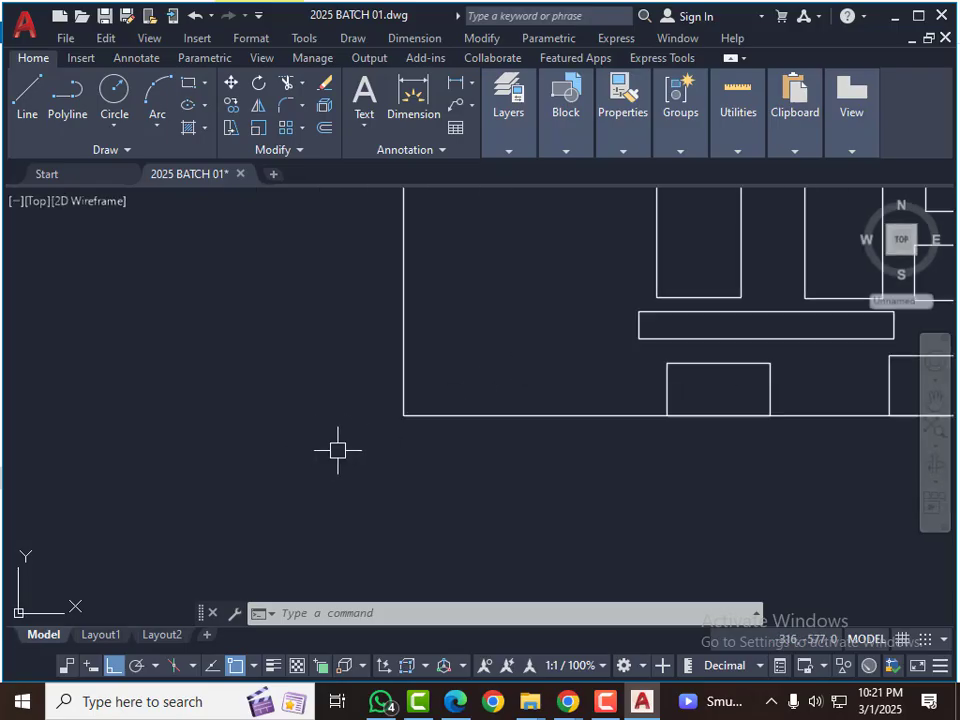
# Step: Turn off Ortho and draw a four-segment polyline from the outer rectangle's lower-left corner, crossing itself in a rough arrowhead outside the rectangle
pyautogui.write('p')
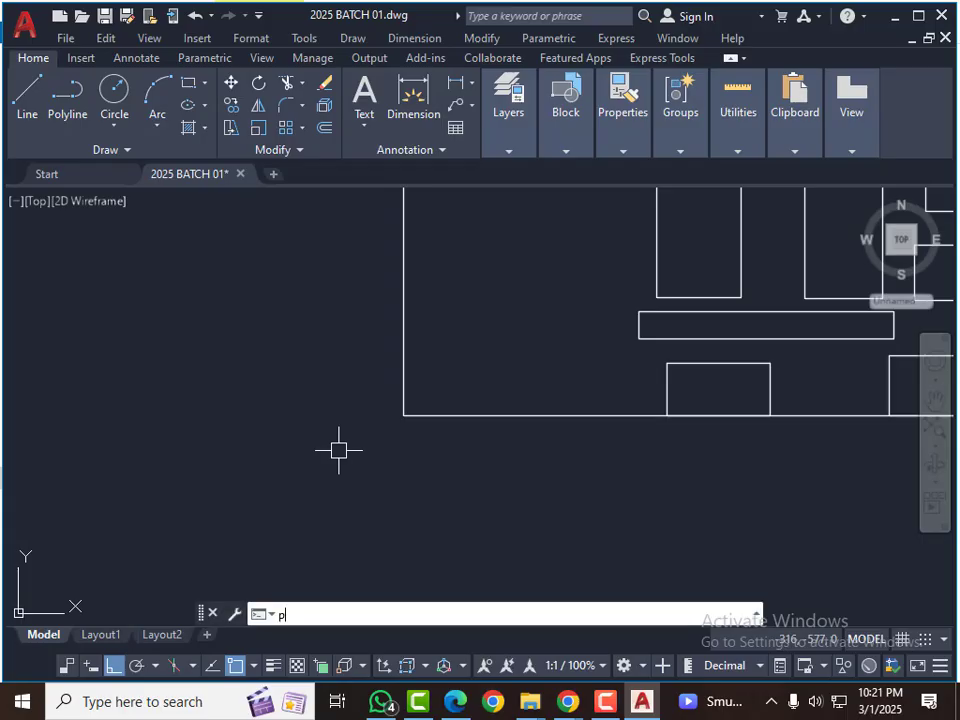
pyautogui.write('l')
pyautogui.press('Return')
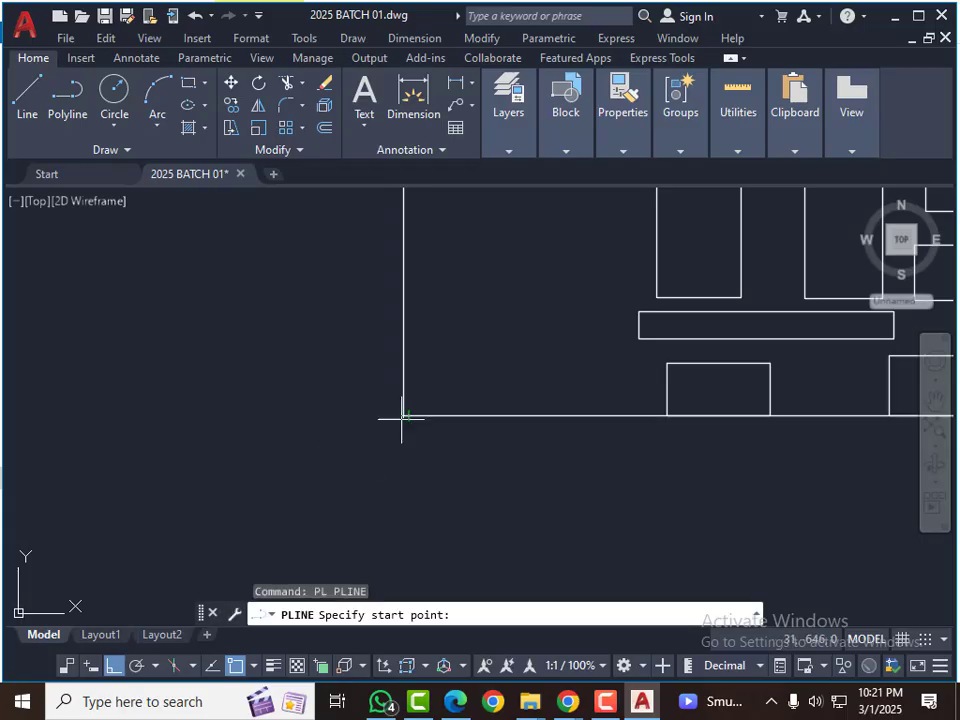
pyautogui.click(403, 416)
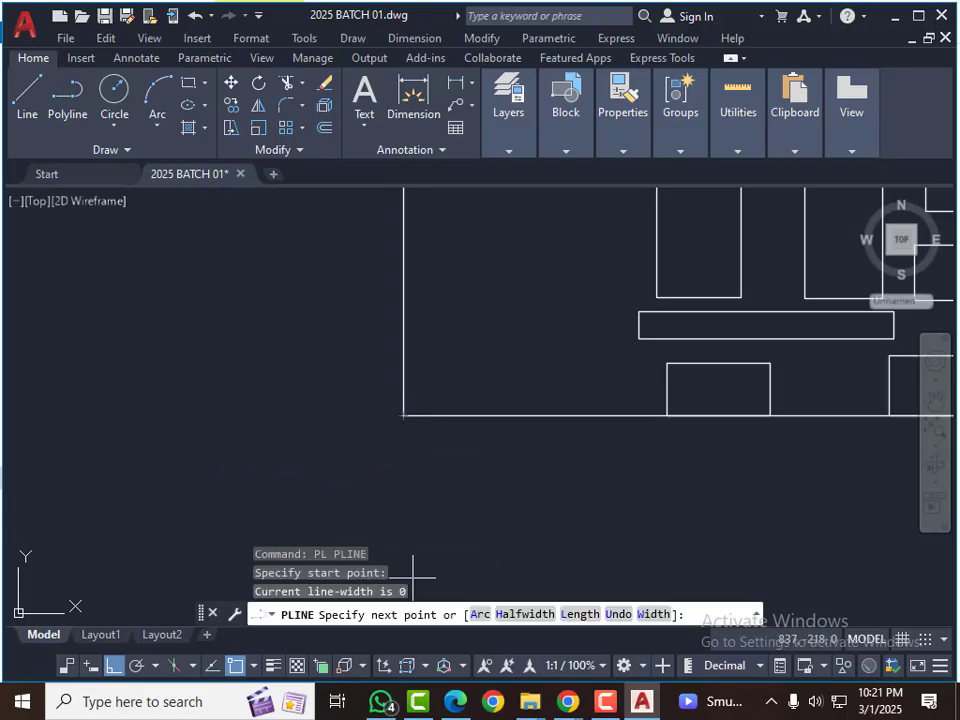
pyautogui.click(116, 666)
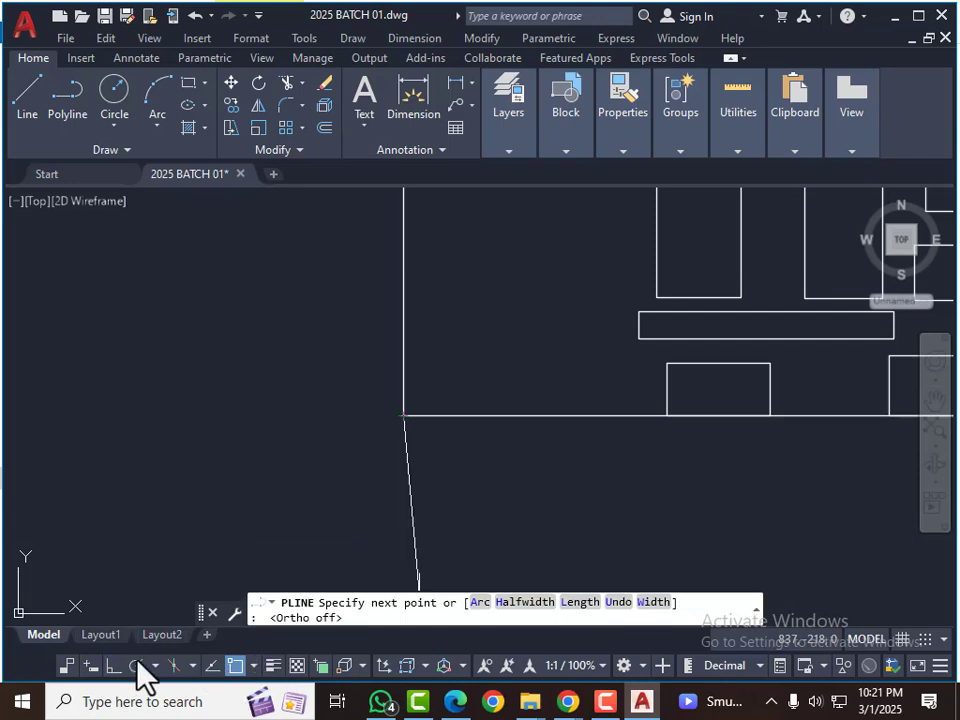
pyautogui.click(302, 324)
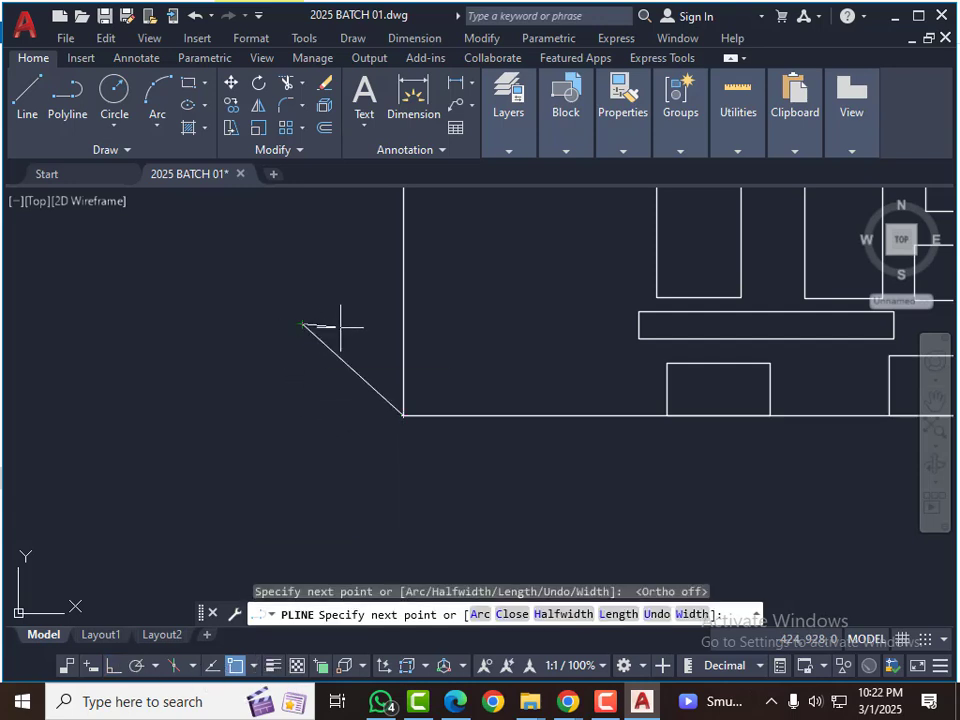
pyautogui.click(301, 412)
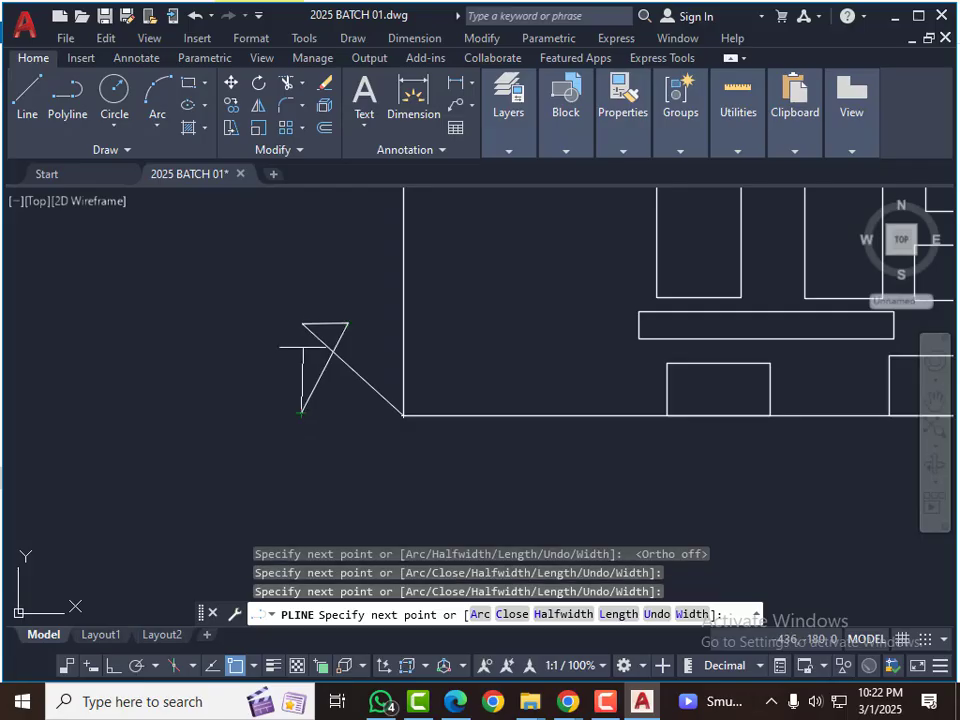
pyautogui.press('Escape')
pyautogui.press('Escape')
# Step: Inspect where the polyline meets the outer rectangle's lower-left corner, leaving nothing selected
pyautogui.scroll(-3, 360, 390)
pyautogui.scroll(5, 321, 343)
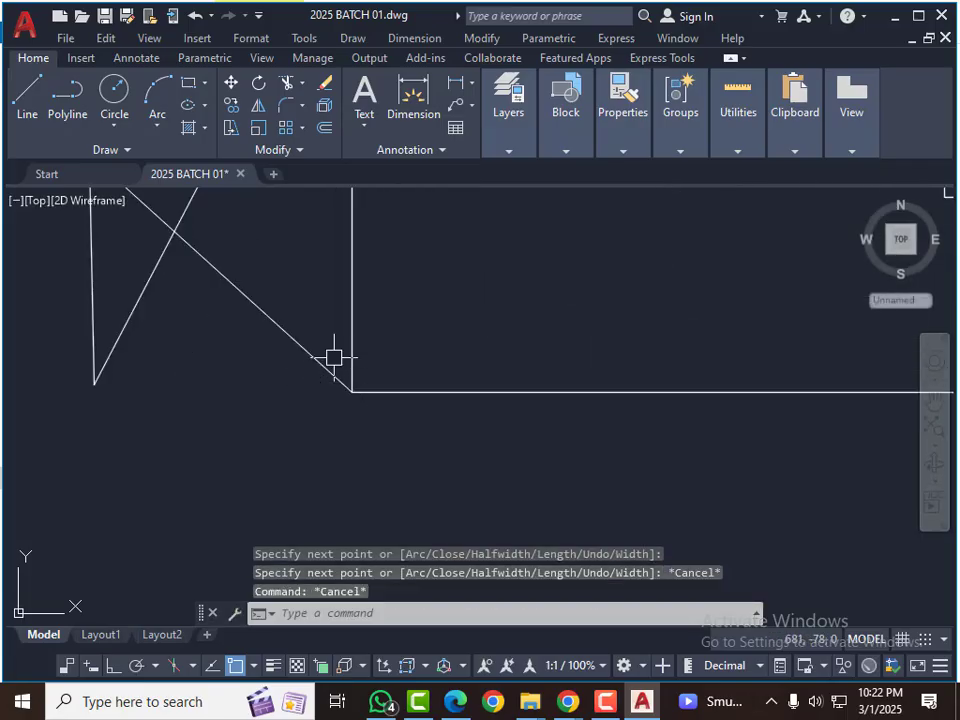
pyautogui.click(344, 352)
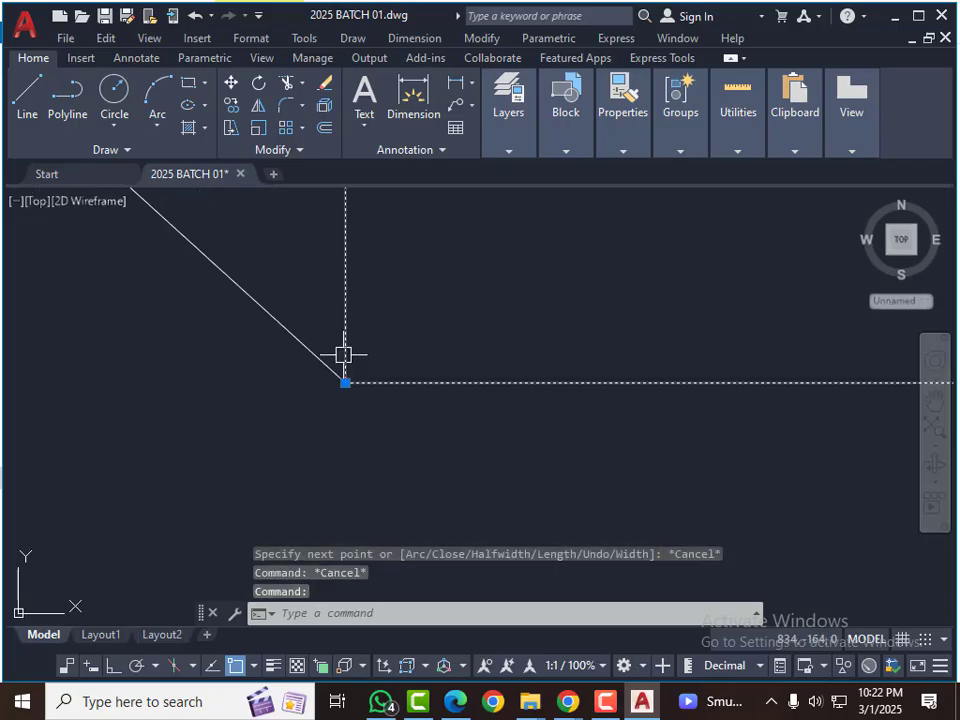
pyautogui.press('Escape')
pyautogui.scroll(-4, 330, 400)
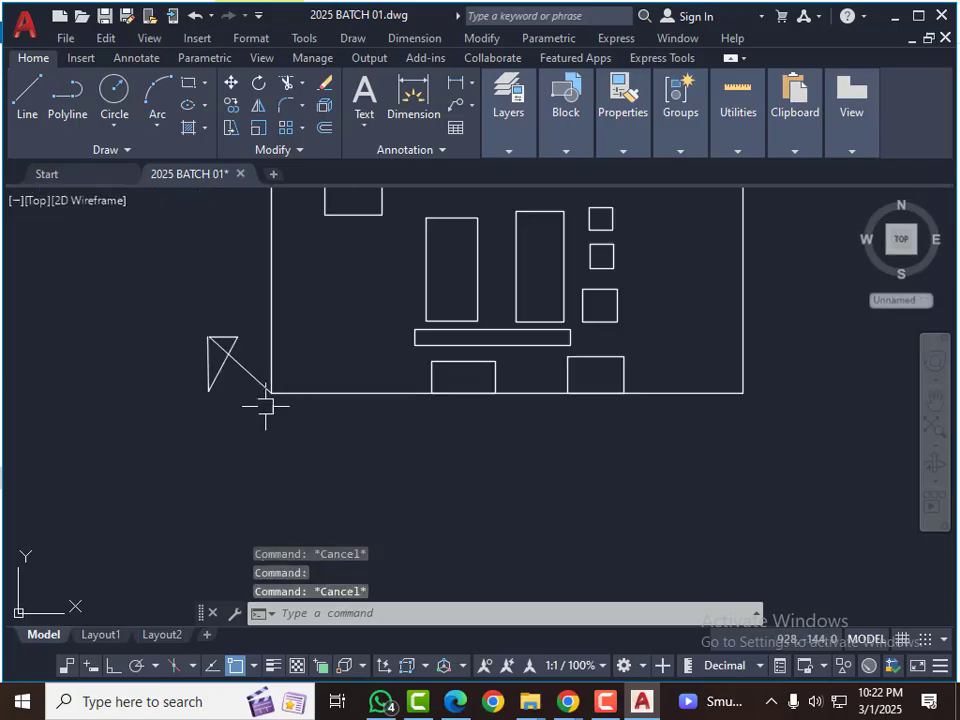
pyautogui.scroll(2, 456, 317)
pyautogui.scroll(-3, 358, 339)
pyautogui.scroll(2, 395, 353)
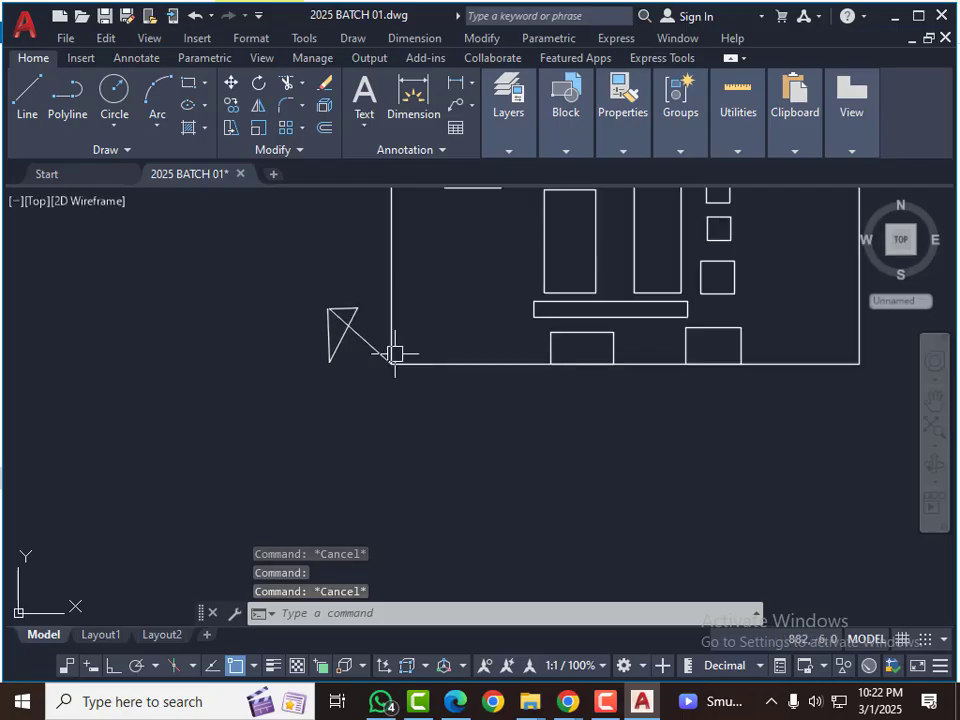
pyautogui.scroll(1, 395, 353)
pyautogui.scroll(1, 394, 403)
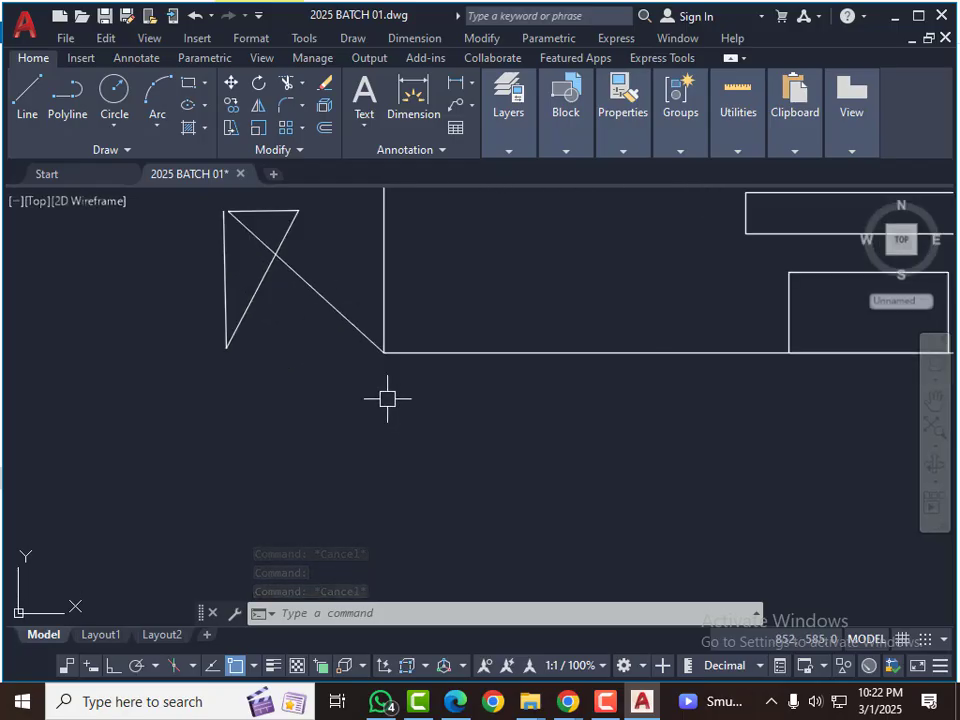
# Step: Add a horizontal linear dimension from the outer rectangle's lower-left corner to the first tall rectangle's lower-left corner, placed below the bottom edge
pyautogui.write('dli')
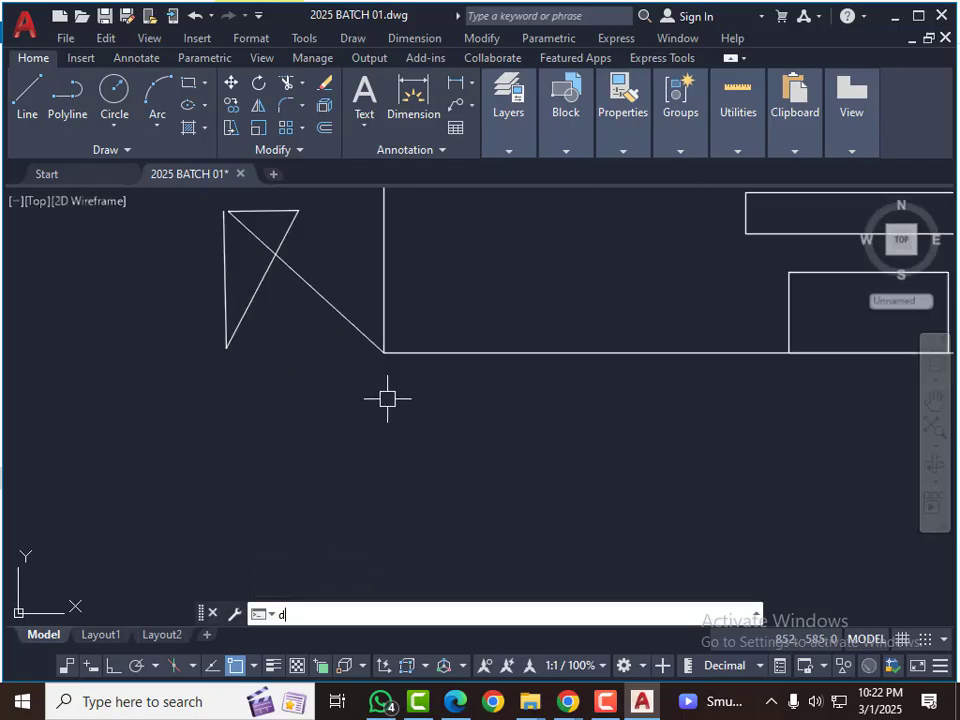
pyautogui.press('Return')
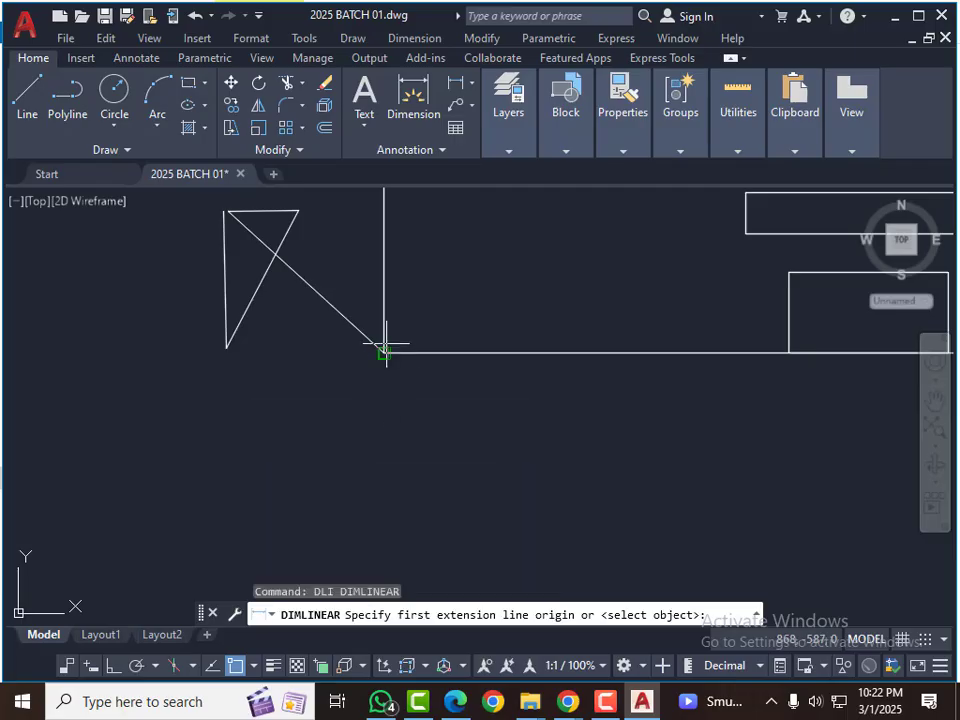
pyautogui.click(384, 352)
pyautogui.scroll(-2, 455, 398)
pyautogui.scroll(2, 584, 381)
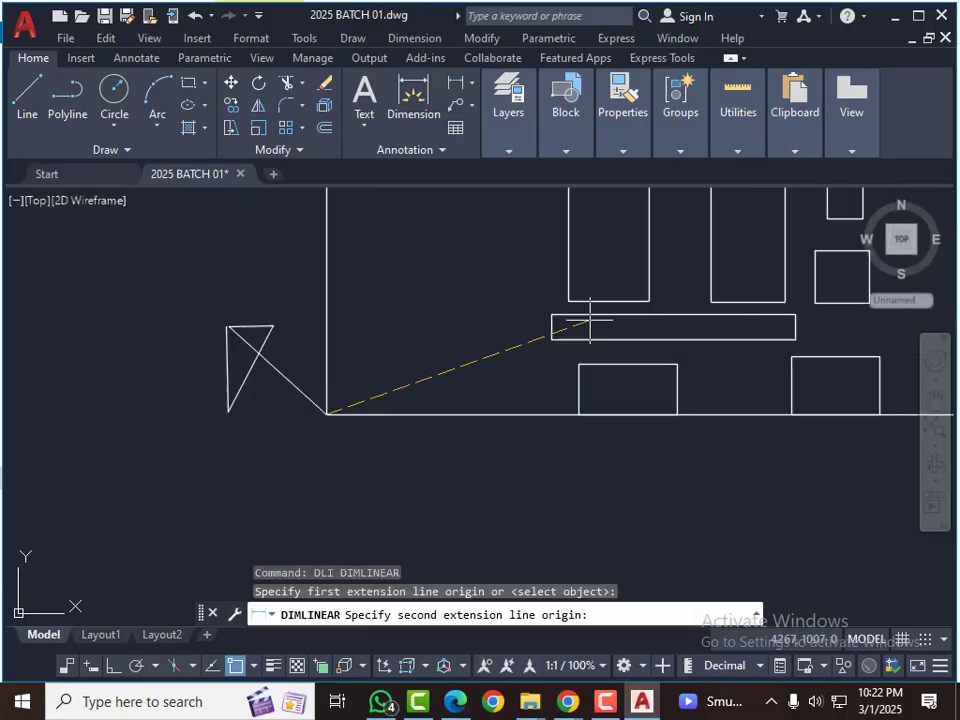
pyautogui.click(568, 300)
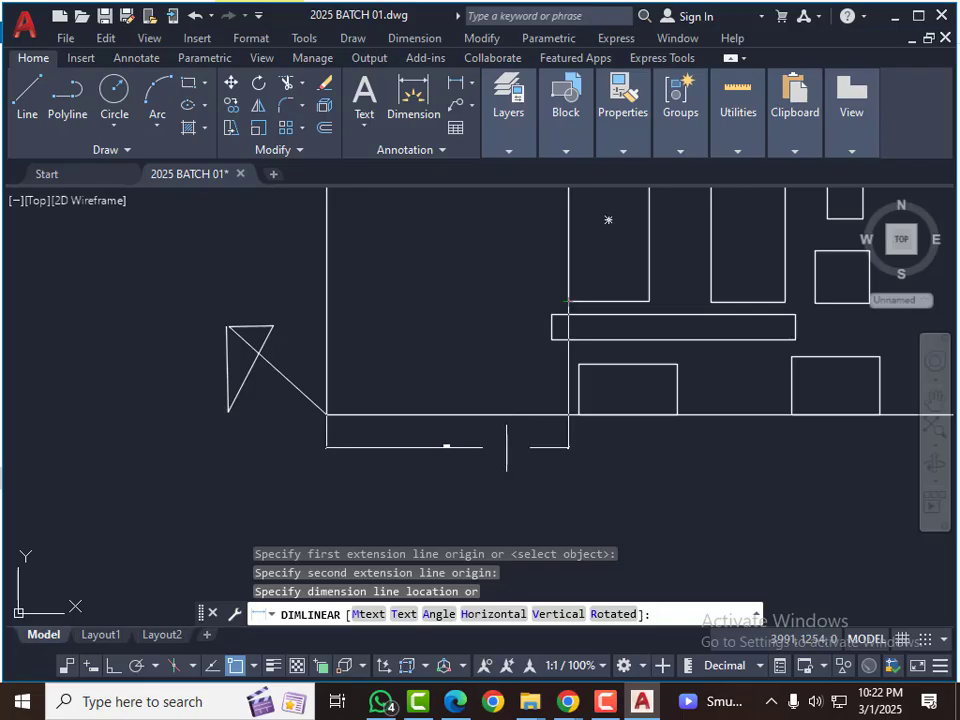
pyautogui.click(471, 439)
pyautogui.scroll(4, 377, 439)
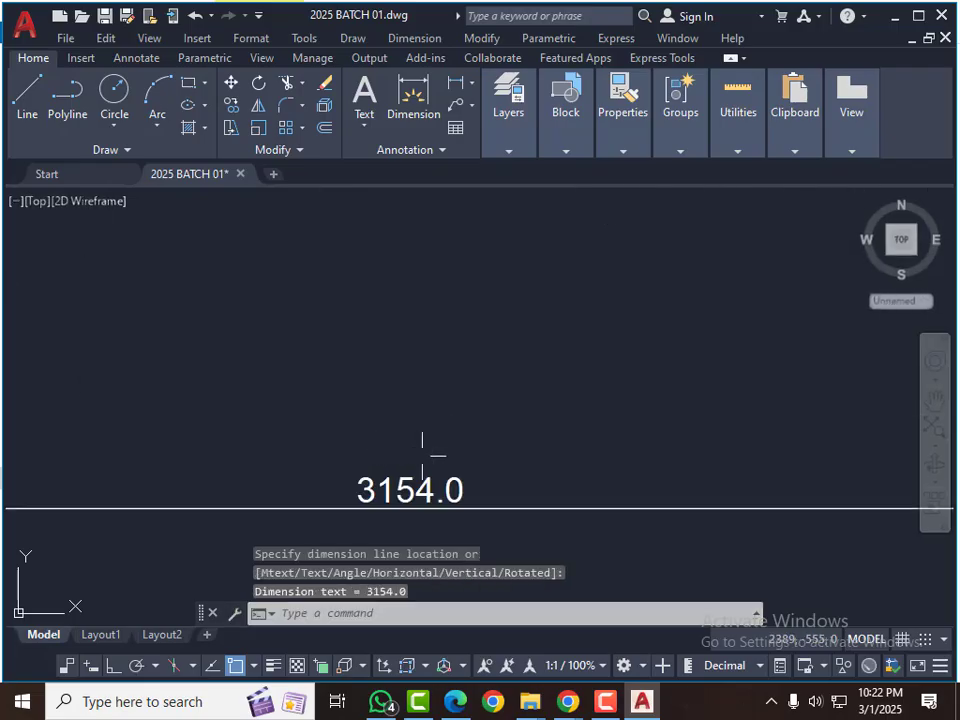
pyautogui.scroll(-4, 462, 460)
# Step: Add a vertical linear dimension from the outer rectangle's bottom edge to the first tall rectangle's lower-left corner, placed just inside the outer left edge
pyautogui.press('Return')
pyautogui.scroll(2, 561, 420)
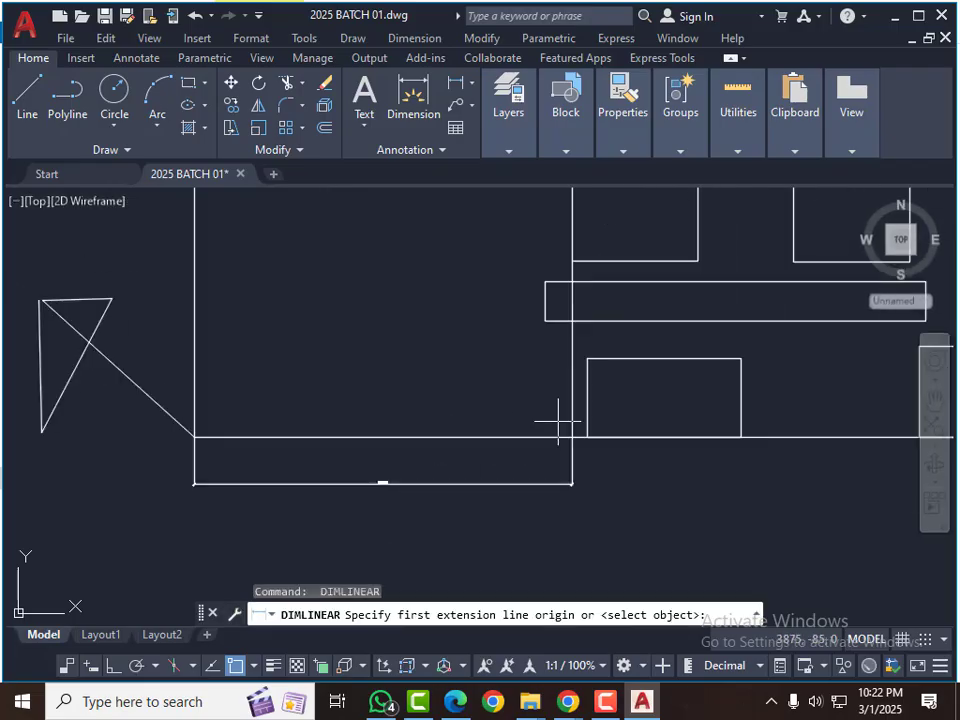
pyautogui.click(572, 437)
pyautogui.click(572, 261)
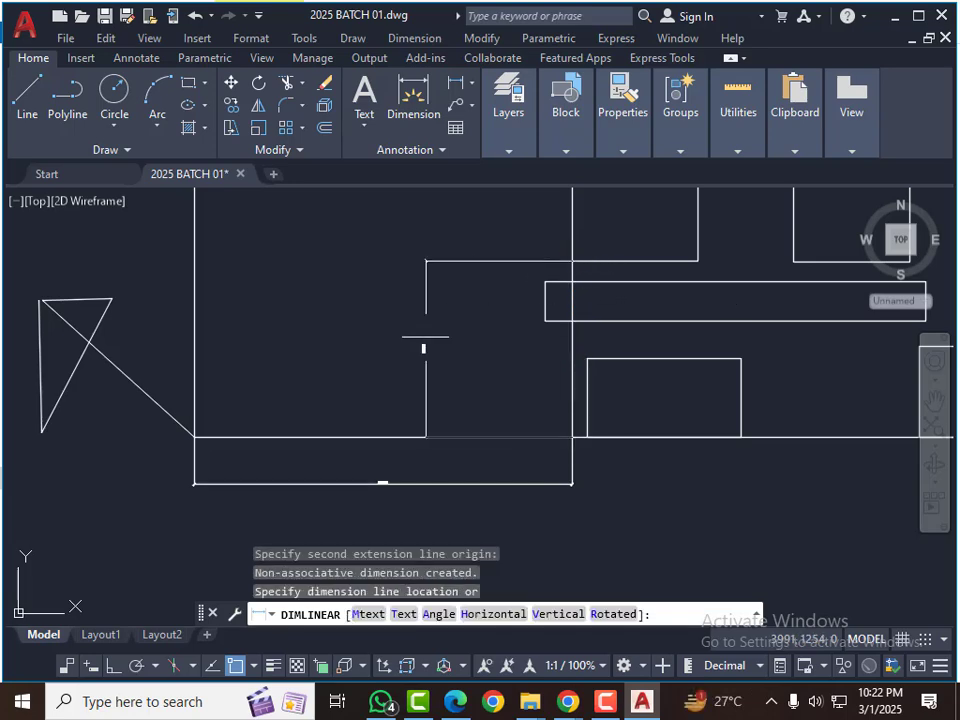
pyautogui.scroll(5, 343, 343)
pyautogui.scroll(-3, 464, 380)
pyautogui.scroll(-4, 464, 381)
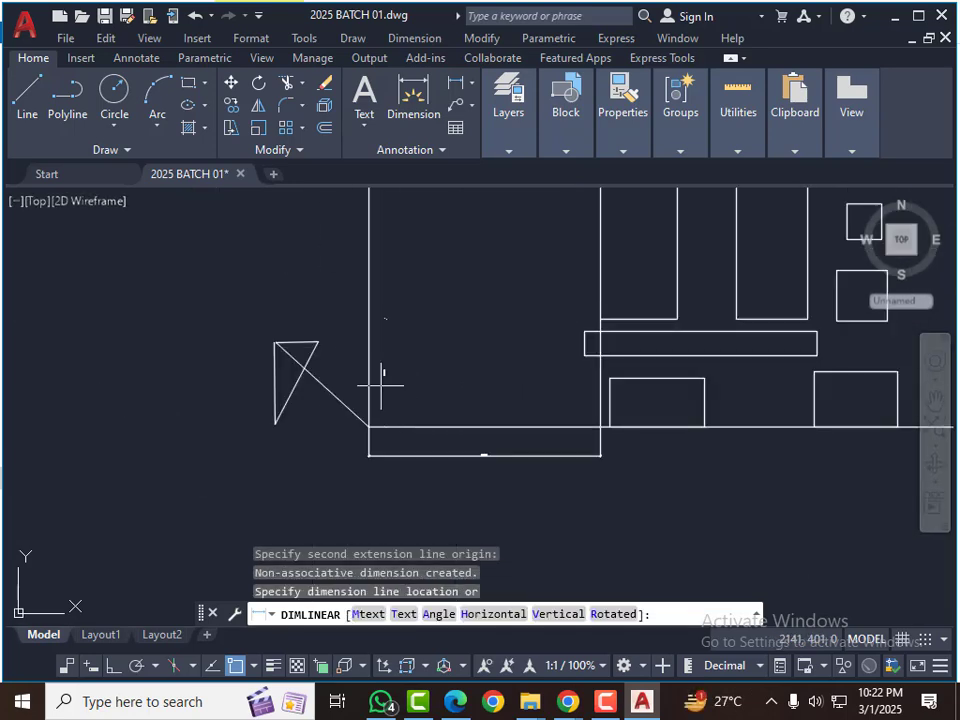
pyautogui.scroll(2, 381, 388)
pyautogui.click(385, 365)
# Step: Inspect the first tall rectangle's lower-left corner against the outer rectangle's lower-left corner, leaving nothing selected
pyautogui.scroll(-2, 437, 387)
pyautogui.scroll(4, 652, 319)
pyautogui.scroll(4, 567, 317)
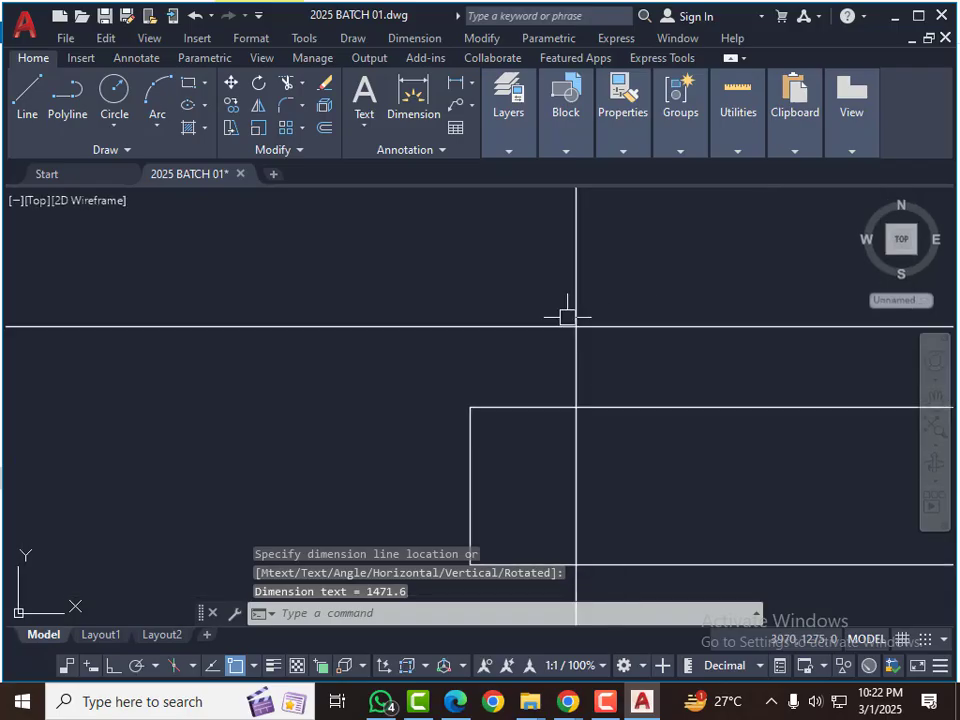
pyautogui.scroll(-3, 589, 333)
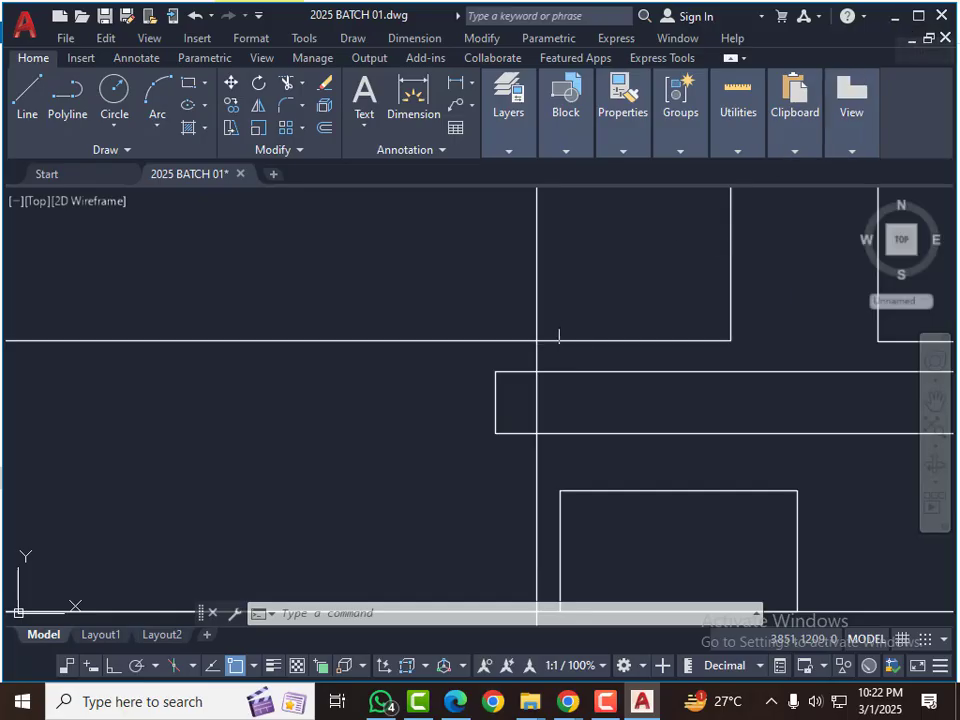
pyautogui.scroll(-4, 559, 334)
pyautogui.scroll(5, 338, 381)
pyautogui.scroll(-4, 521, 403)
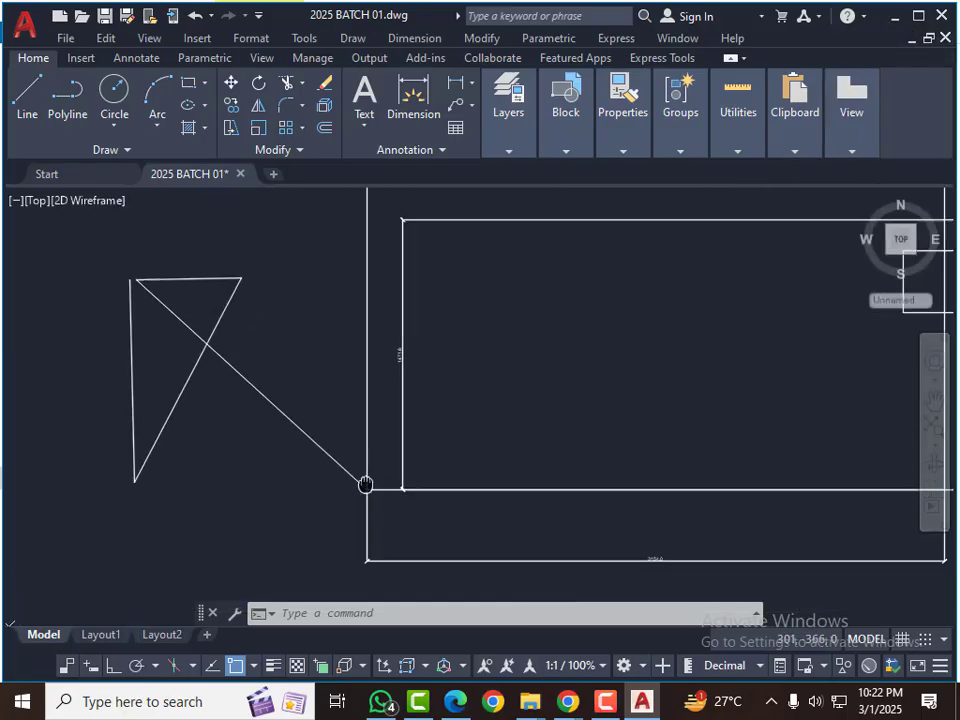
pyautogui.scroll(7, 572, 371)
pyautogui.scroll(-3, 703, 304)
pyautogui.scroll(5, 687, 334)
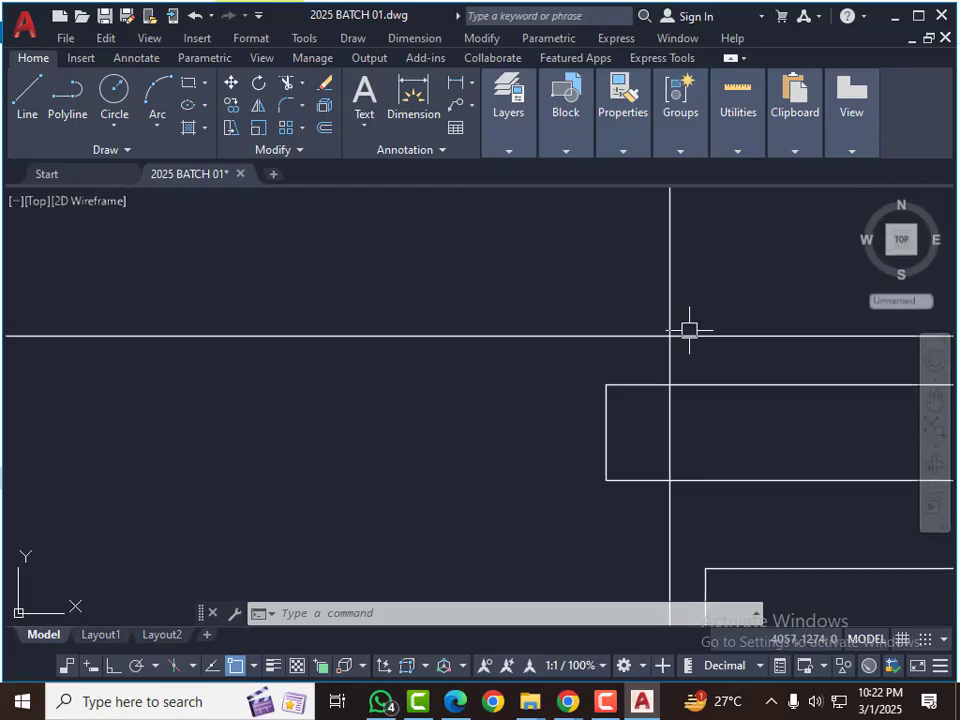
pyautogui.click(690, 336)
pyautogui.scroll(-6, 646, 265)
pyautogui.press('Escape')
pyautogui.press('Escape')
pyautogui.press('Escape')
pyautogui.scroll(2, 388, 403)
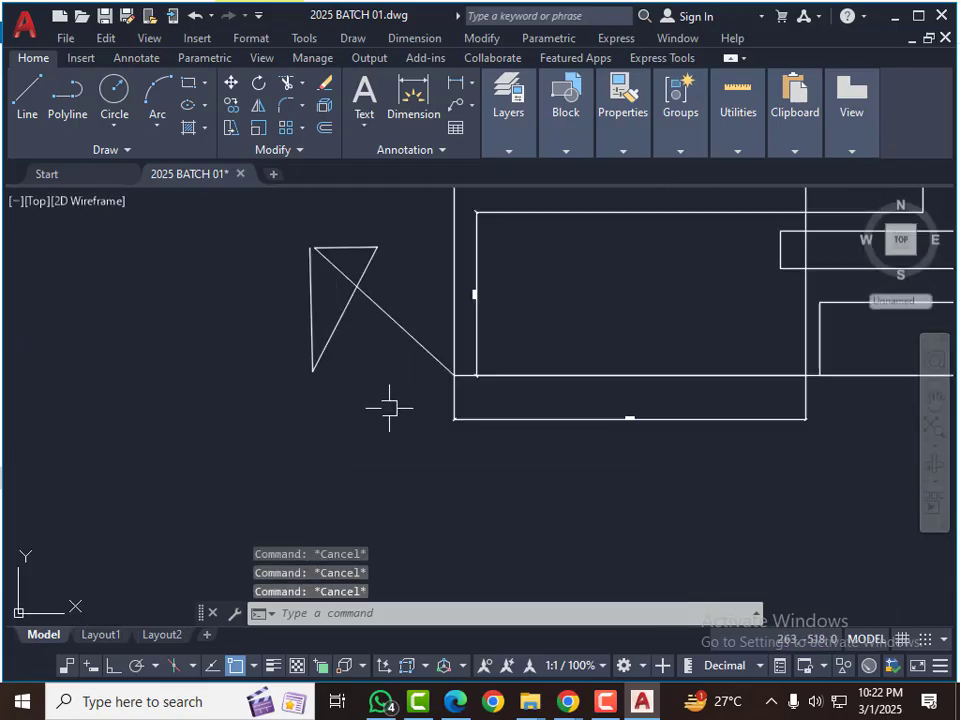
# Step: Read the horizontal and vertical dimension texts that locate the first tall rectangle from the outer rectangle's lower-left corner
pyautogui.scroll(-4, 388, 405)
pyautogui.scroll(7, 559, 349)
pyautogui.scroll(2, 580, 316)
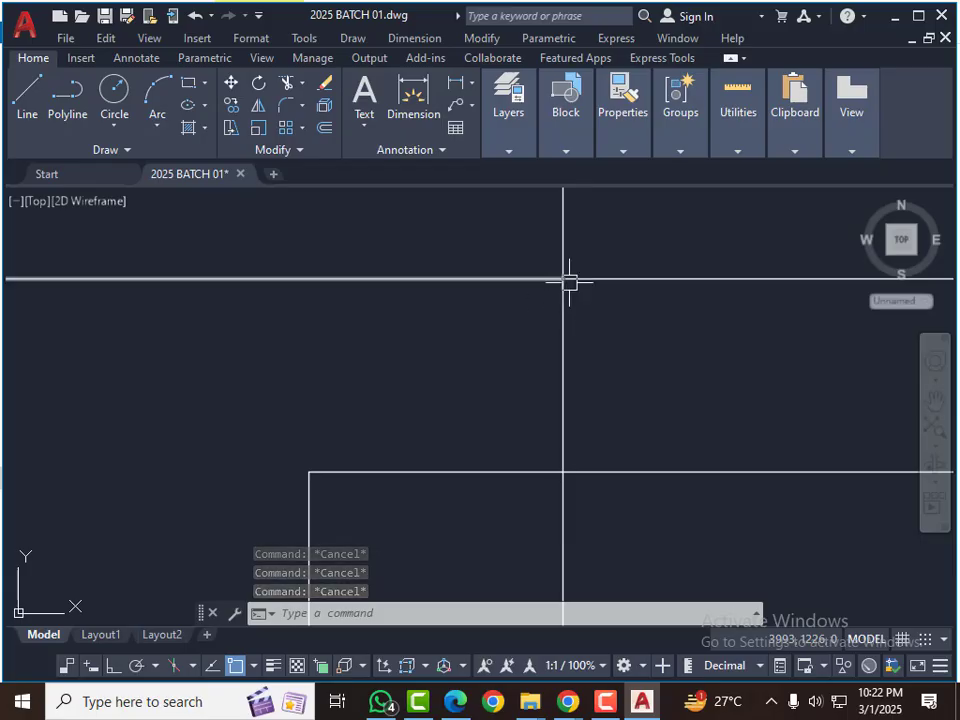
pyautogui.scroll(-4, 590, 320)
pyautogui.scroll(-4, 579, 300)
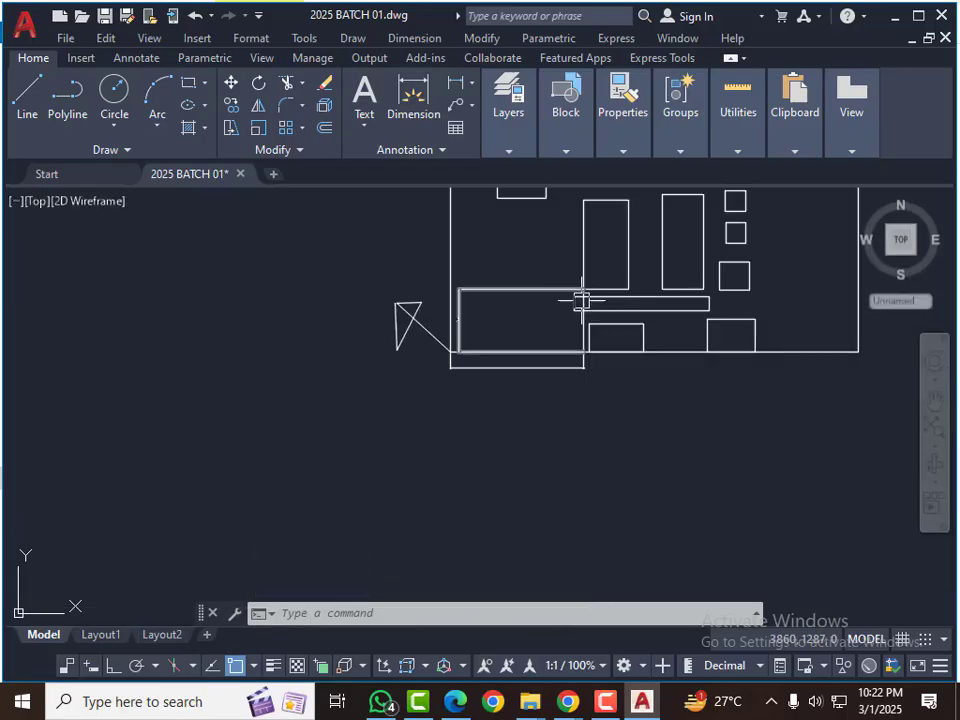
pyautogui.scroll(6, 444, 324)
pyautogui.scroll(2, 400, 390)
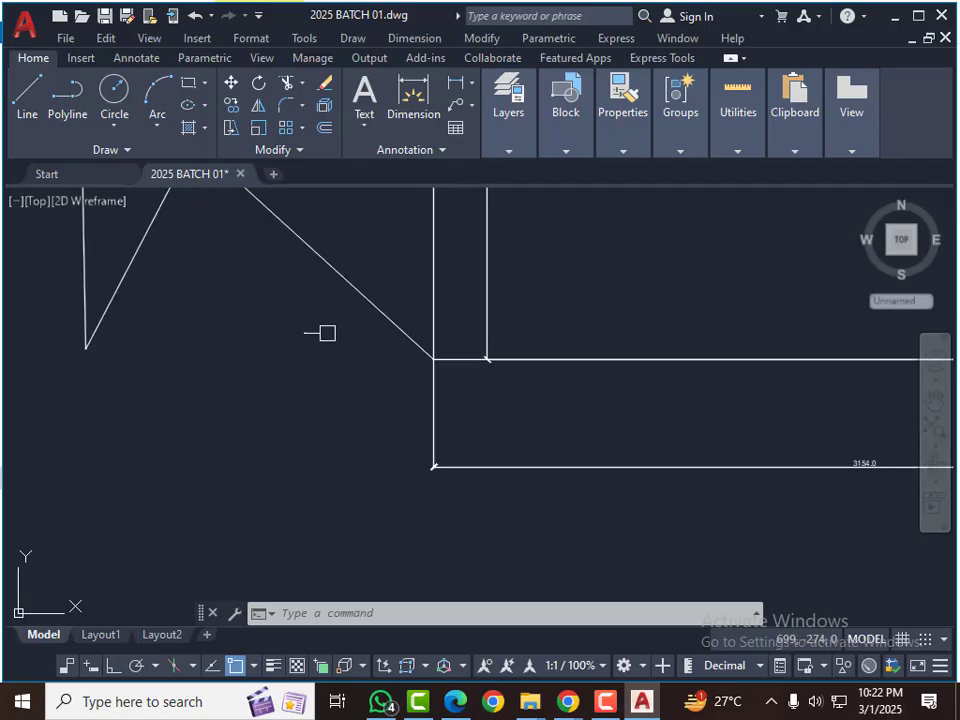
pyautogui.scroll(-4, 540, 400)
pyautogui.scroll(8, 524, 383)
pyautogui.scroll(-5, 596, 354)
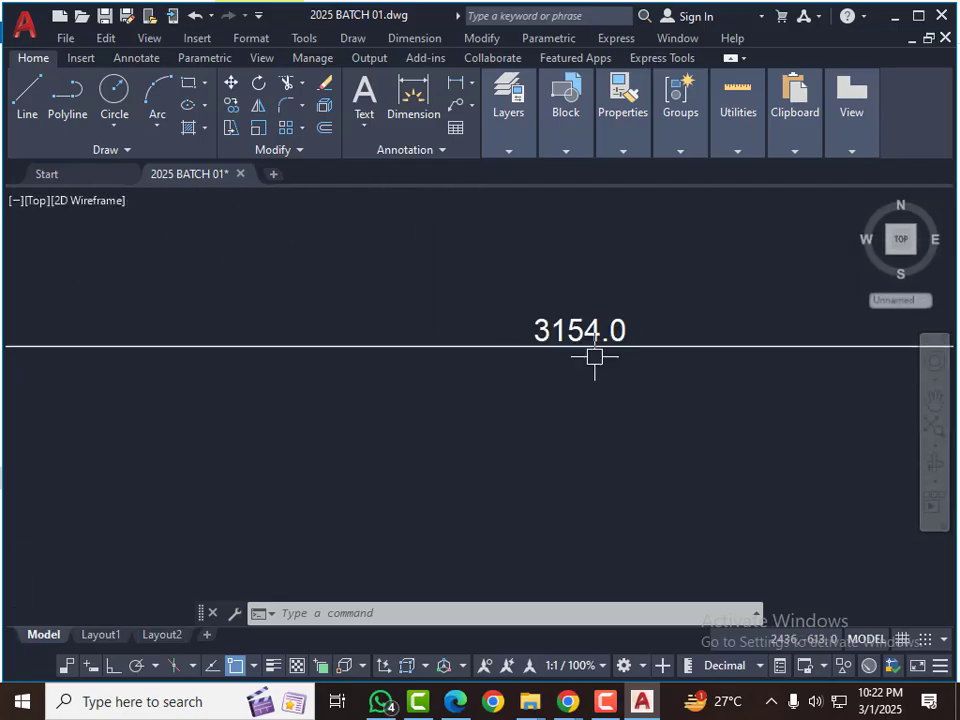
pyautogui.scroll(7, 410, 300)
pyautogui.scroll(2, 415, 302)
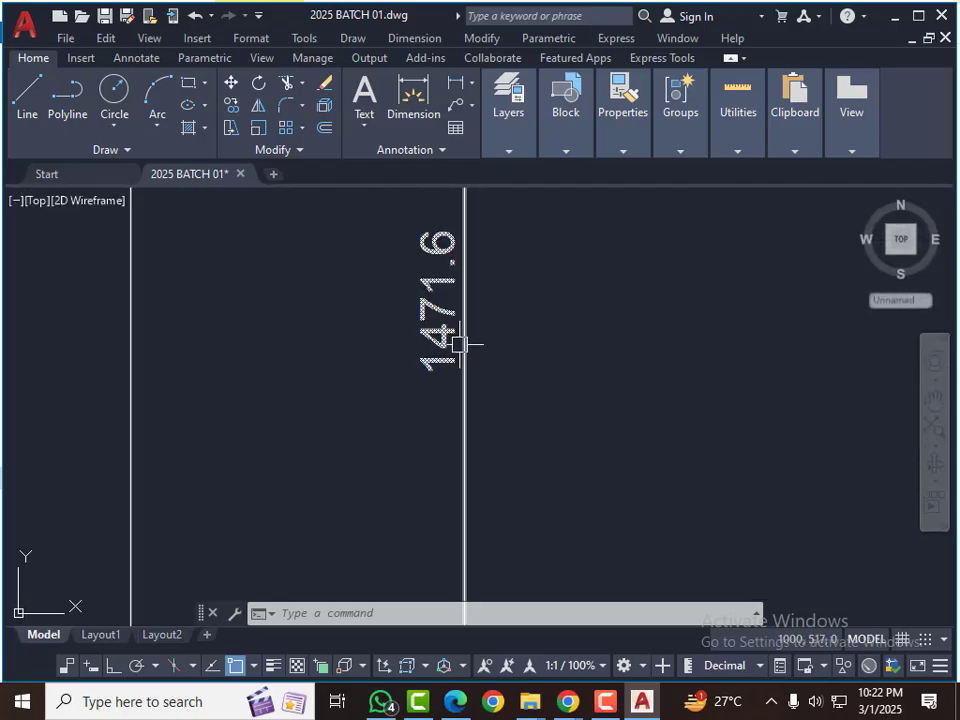
pyautogui.scroll(-6, 465, 329)
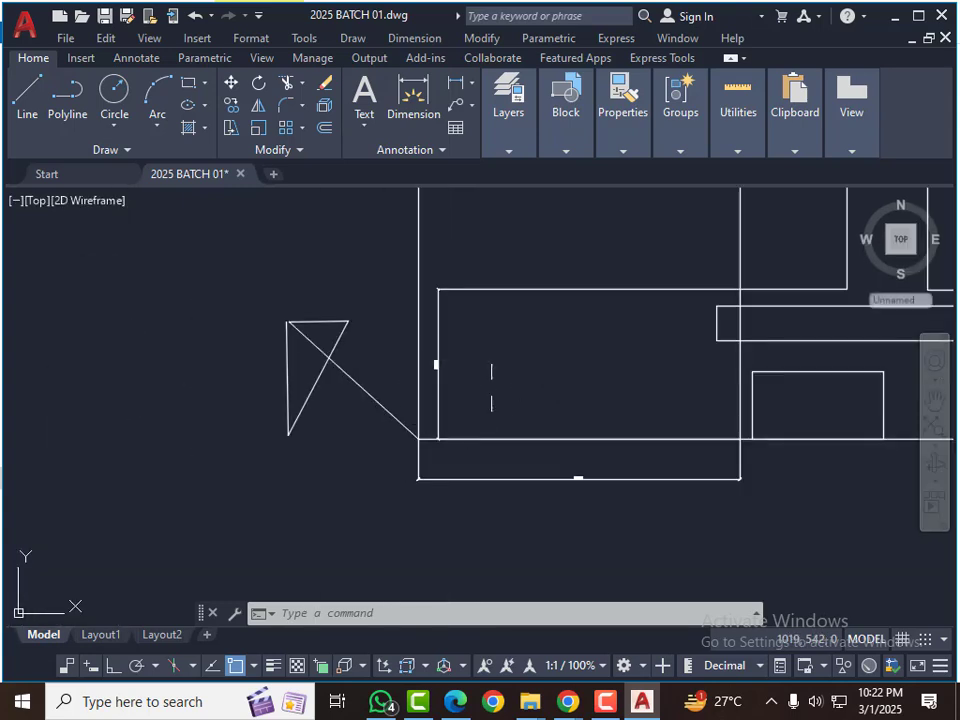
pyautogui.scroll(-2, 493, 393)
pyautogui.scroll(4, 649, 321)
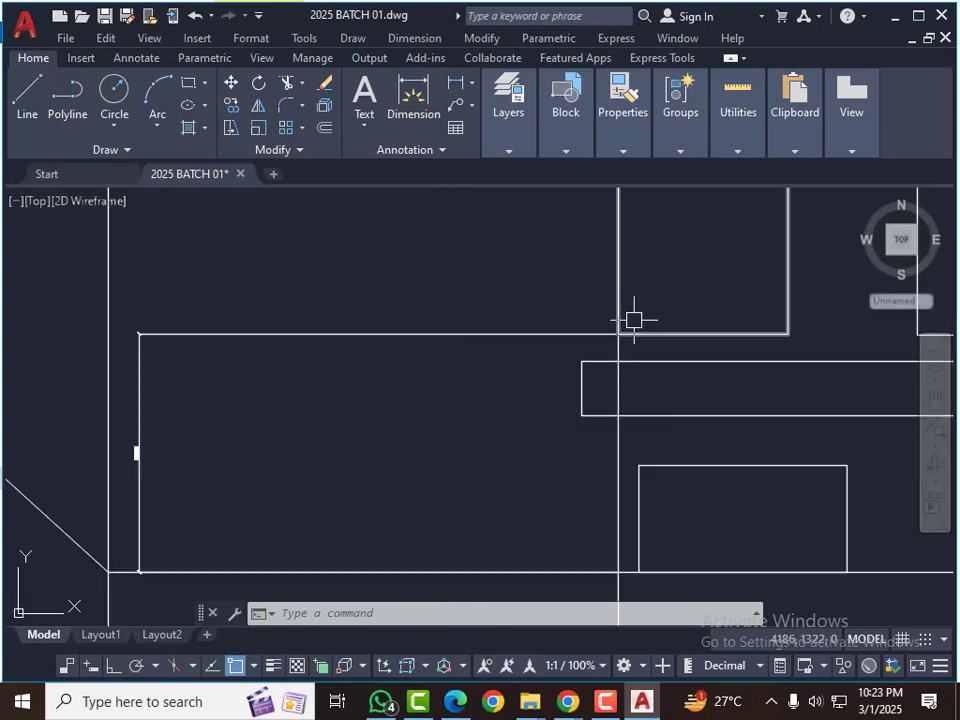
pyautogui.scroll(-4, 633, 320)
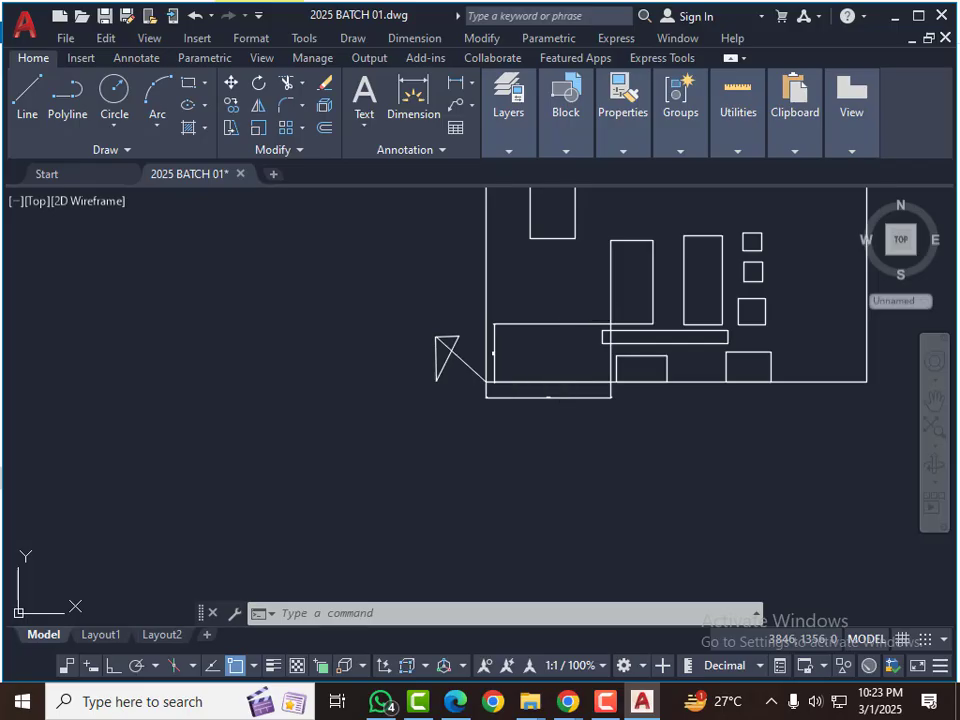
# Step: Examine the dimensioned rectangle layout, from the lower-left corner marker and position dimensions out to the whole outer rectangle
pyautogui.scroll(3, 492, 378)
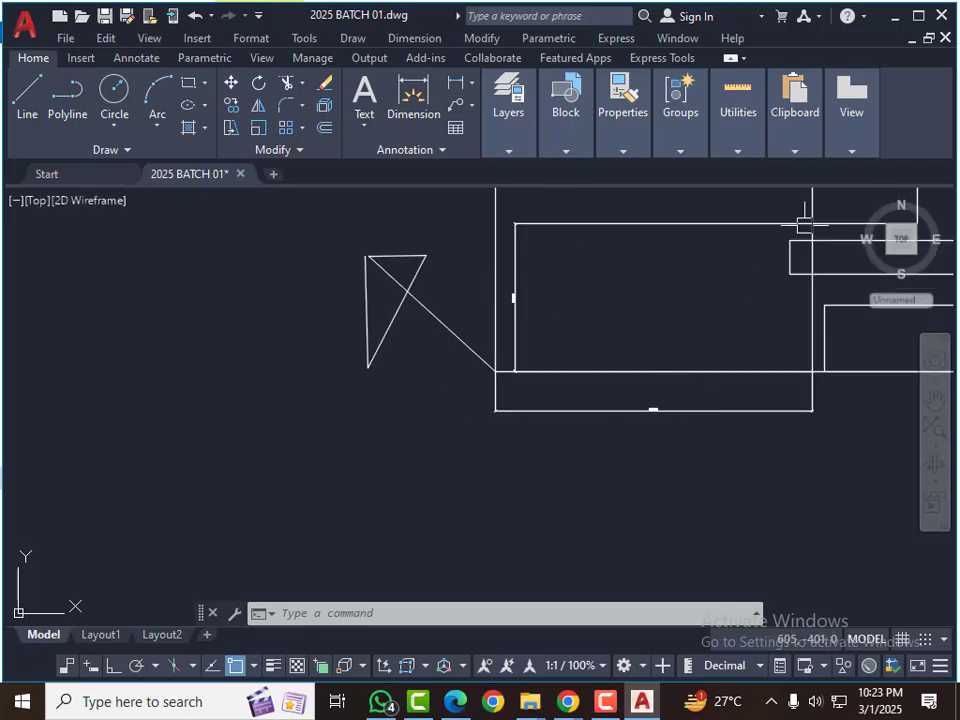
pyautogui.moveTo(696, 226); pyautogui.dragTo(517, 287, button='middle')
pyautogui.scroll(-5, 526, 303)
pyautogui.scroll(2, 534, 298)
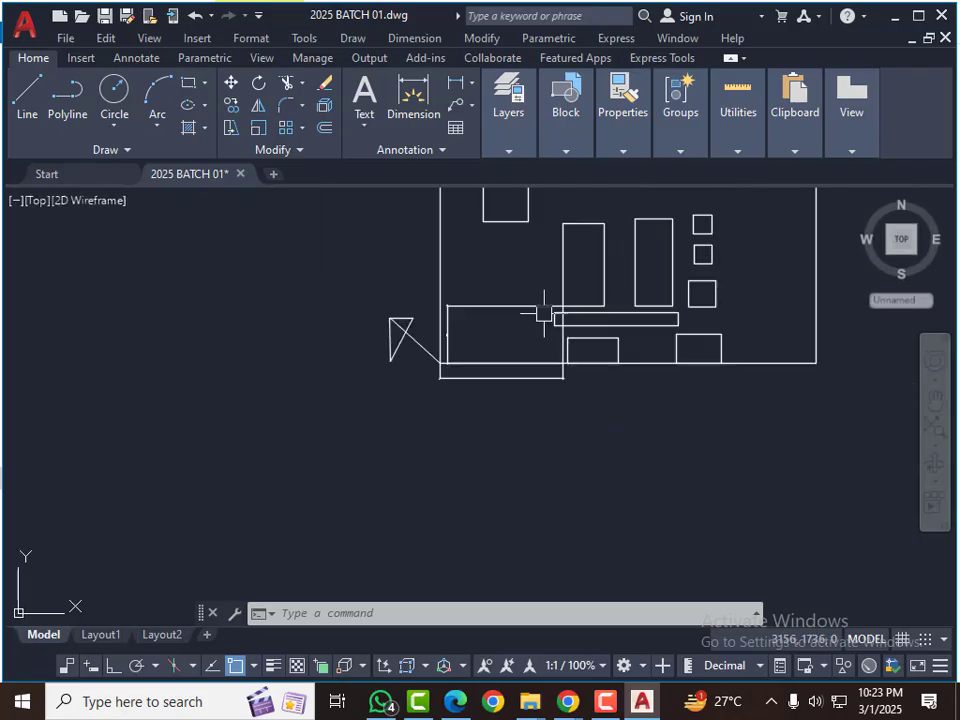
pyautogui.scroll(2, 467, 311)
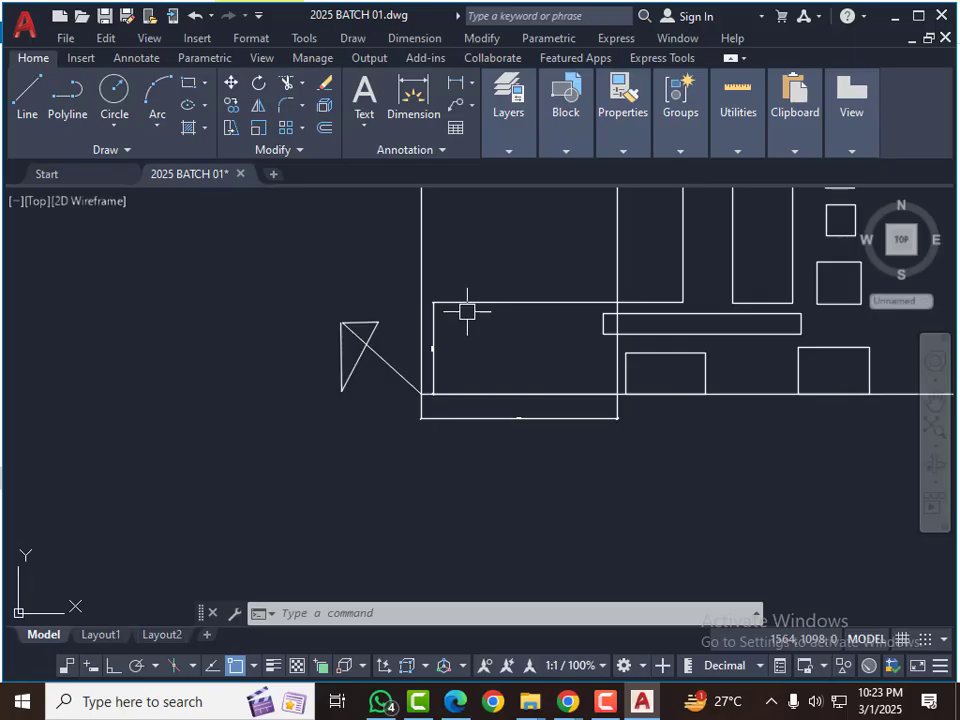
pyautogui.scroll(-4, 467, 311)
pyautogui.moveTo(546, 368); pyautogui.dragTo(486, 490, button='middle')
pyautogui.scroll(2, 483, 472)
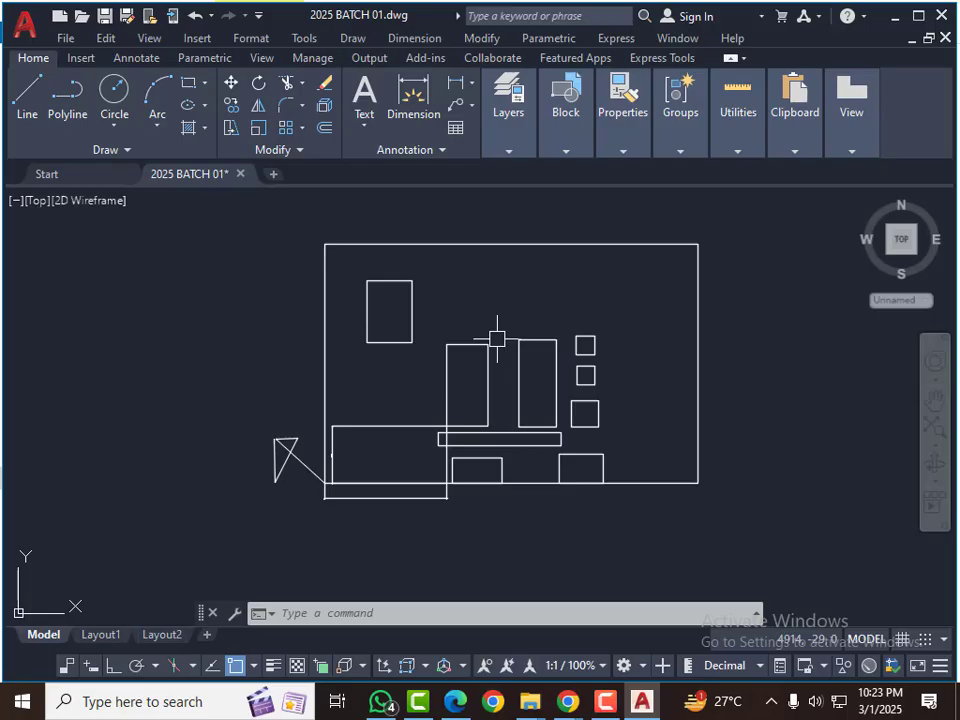
# Step: Erase the entire layout: the outer rectangle, all inner rectangles, the corner marker polyline and both dimensions
pyautogui.scroll(-2, 478, 332)
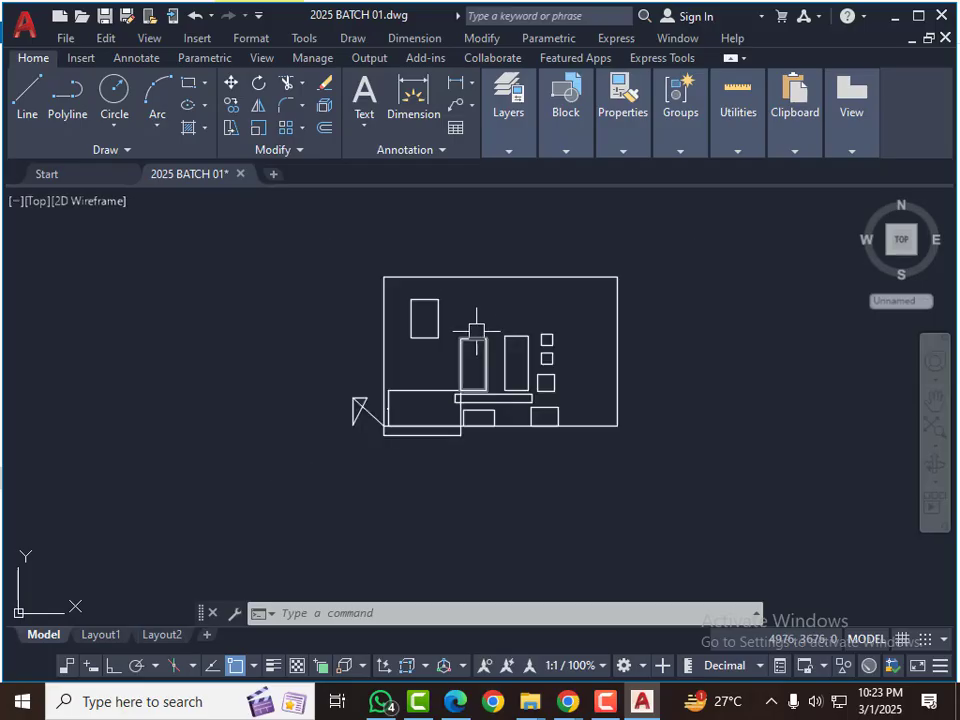
pyautogui.click(297, 221)
pyautogui.click(726, 510)
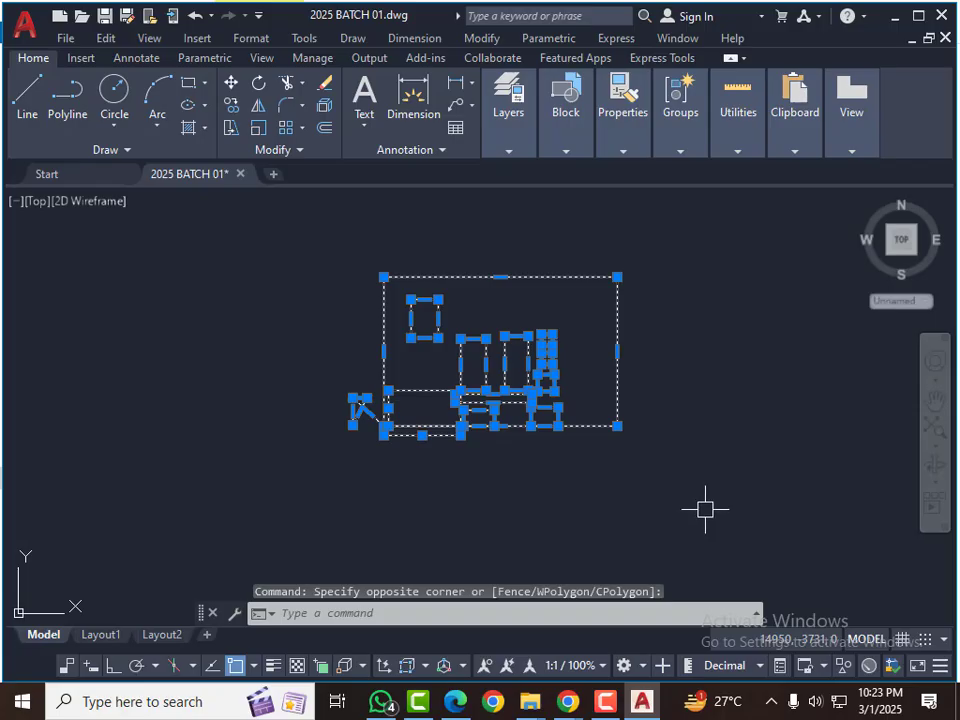
pyautogui.write('e')
pyautogui.press('Return')
pyautogui.press('Escape')
pyautogui.press('Escape')
pyautogui.press('Escape')
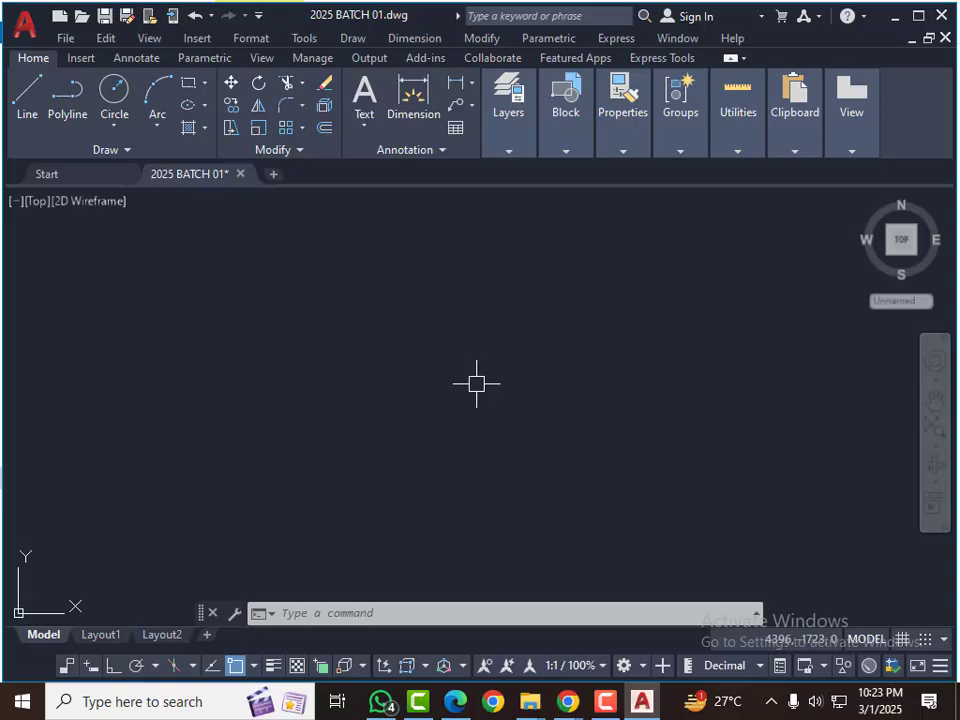
# Step: Draw an ellipse by its centre at 0,0 with Ortho on, axis endpoint 20,0 and other-axis distance 30,0
pyautogui.write('el')
pyautogui.press('Return')
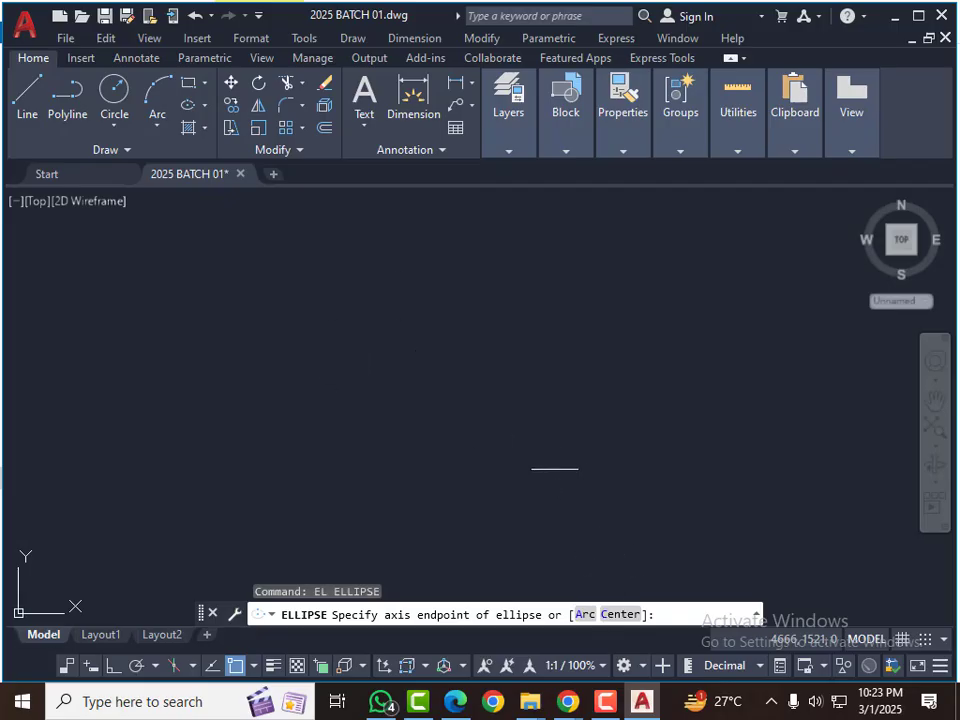
pyautogui.write('c')
pyautogui.press('Return')
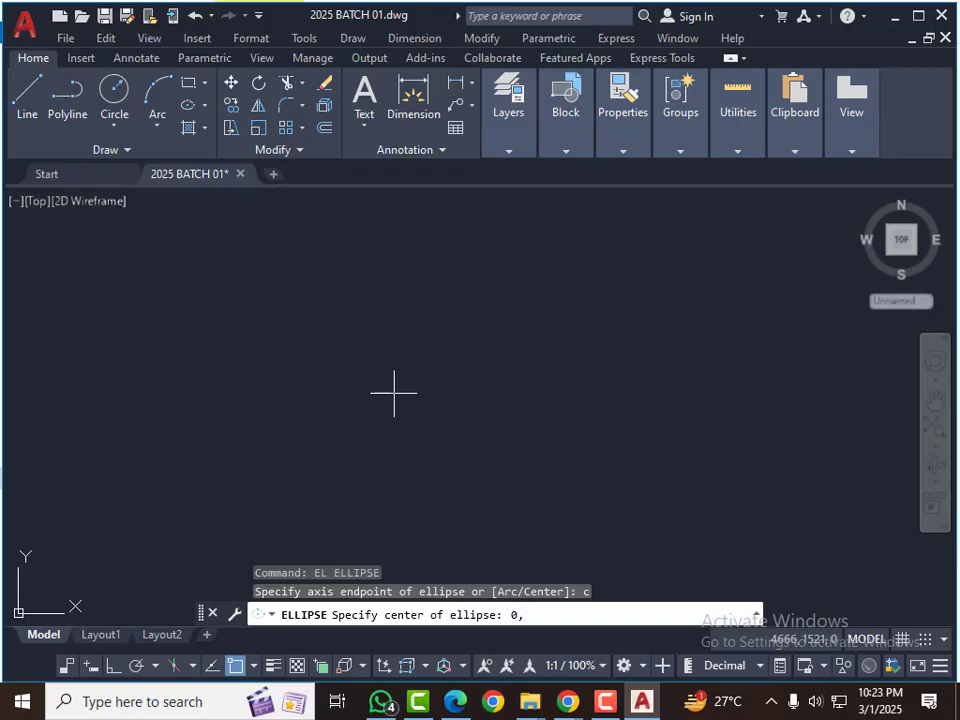
pyautogui.press('Return')
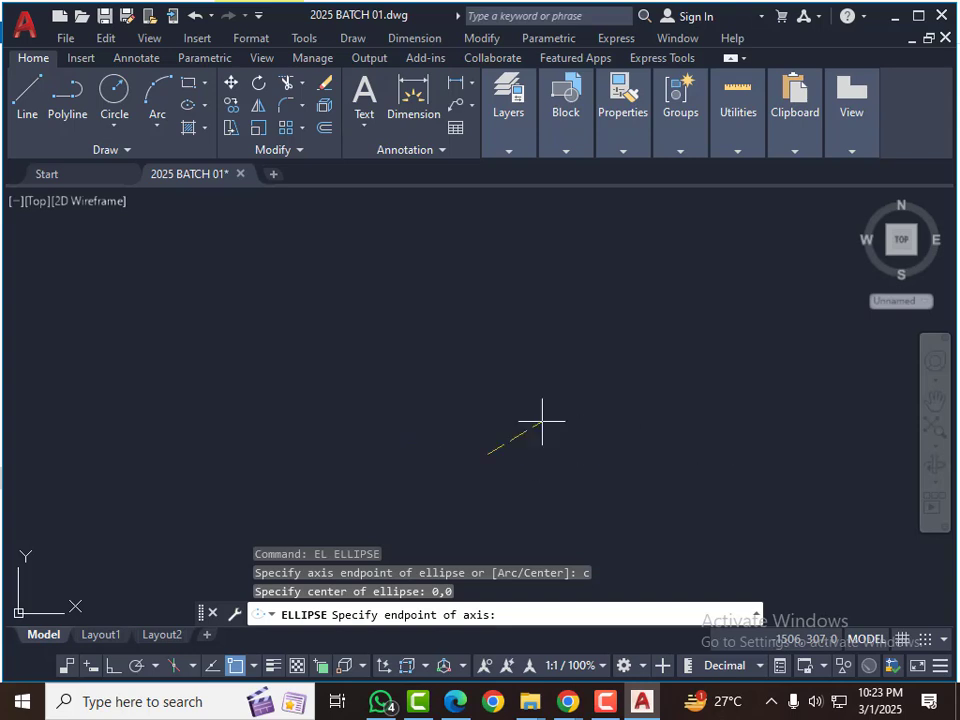
pyautogui.click(113, 665)
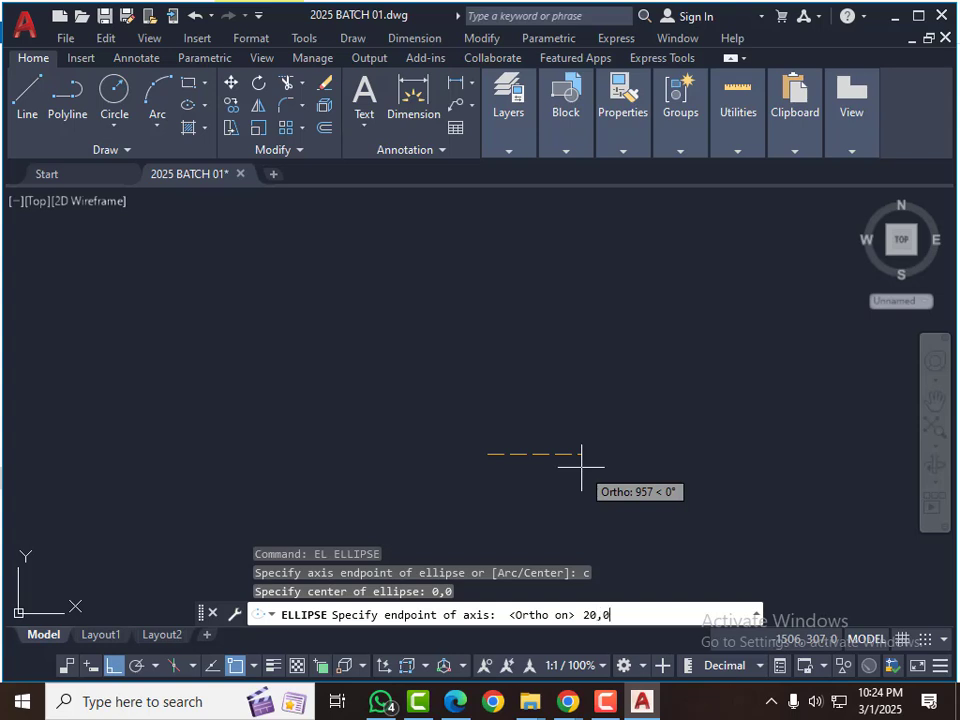
pyautogui.press('Return')
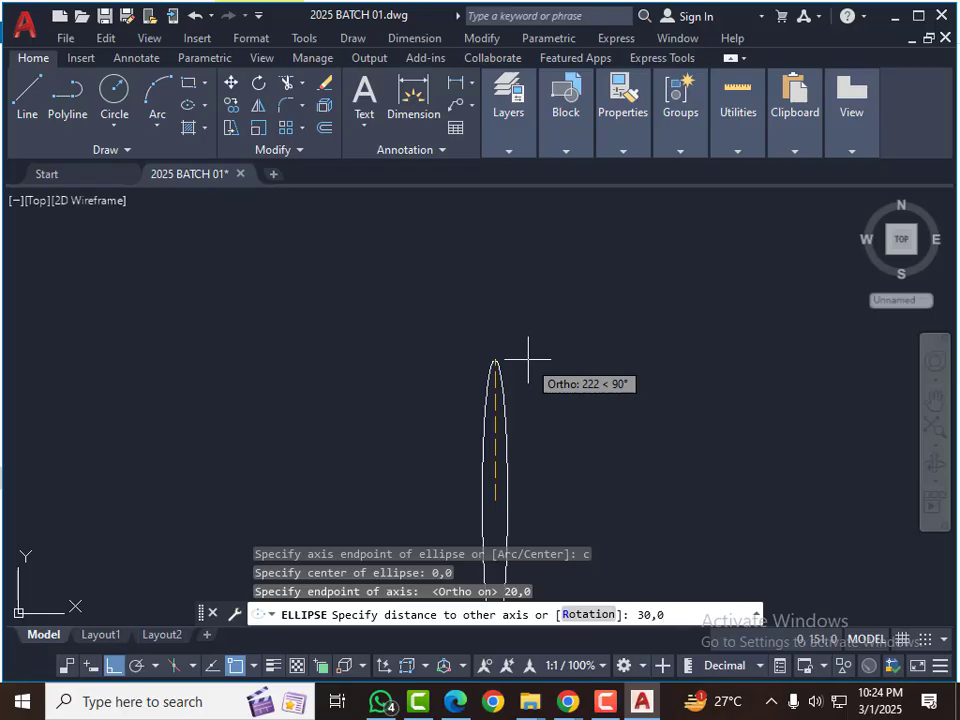
pyautogui.press('Return')
pyautogui.scroll(9, 501, 521)
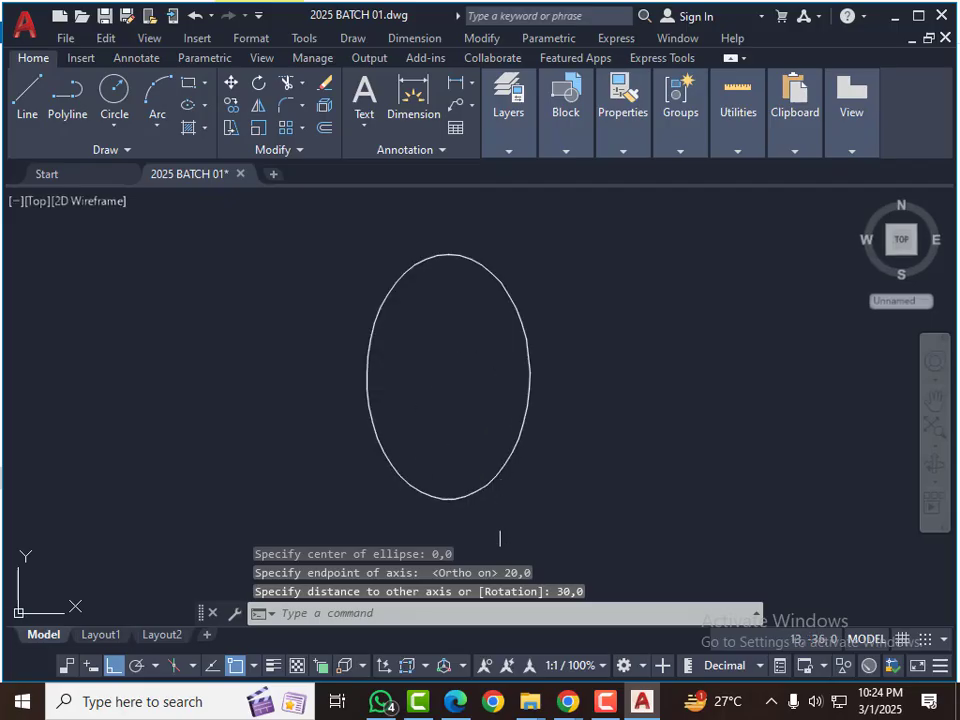
# Step: Add a horizontal linear dimension from the ellipse's centre to its right quadrant, placed below the ellipse
pyautogui.write('dli')
pyautogui.press('Return')
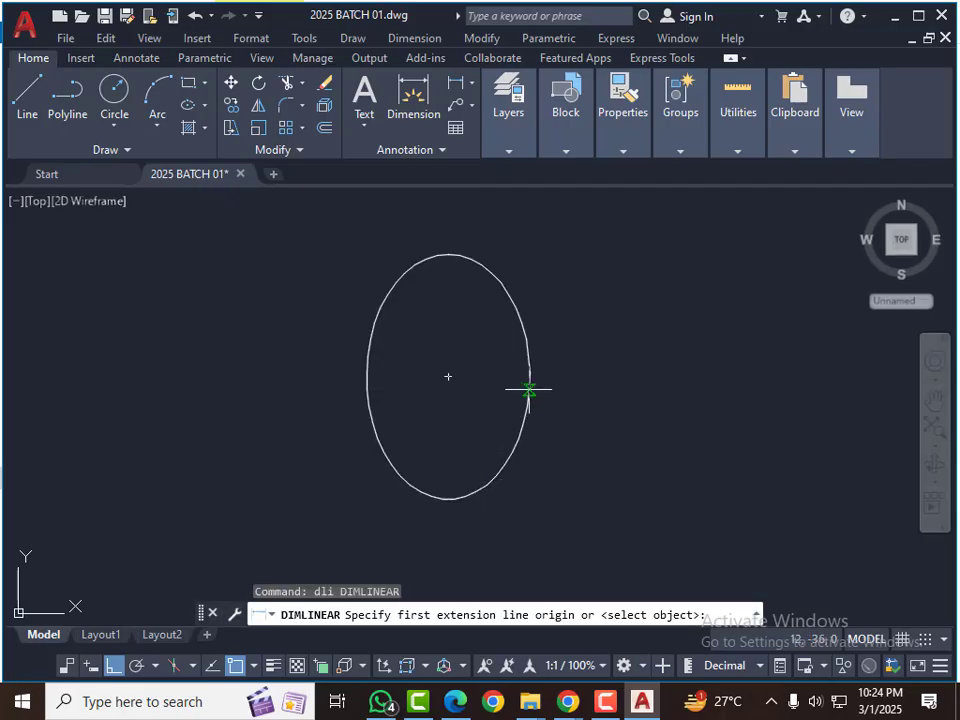
pyautogui.click(448, 376)
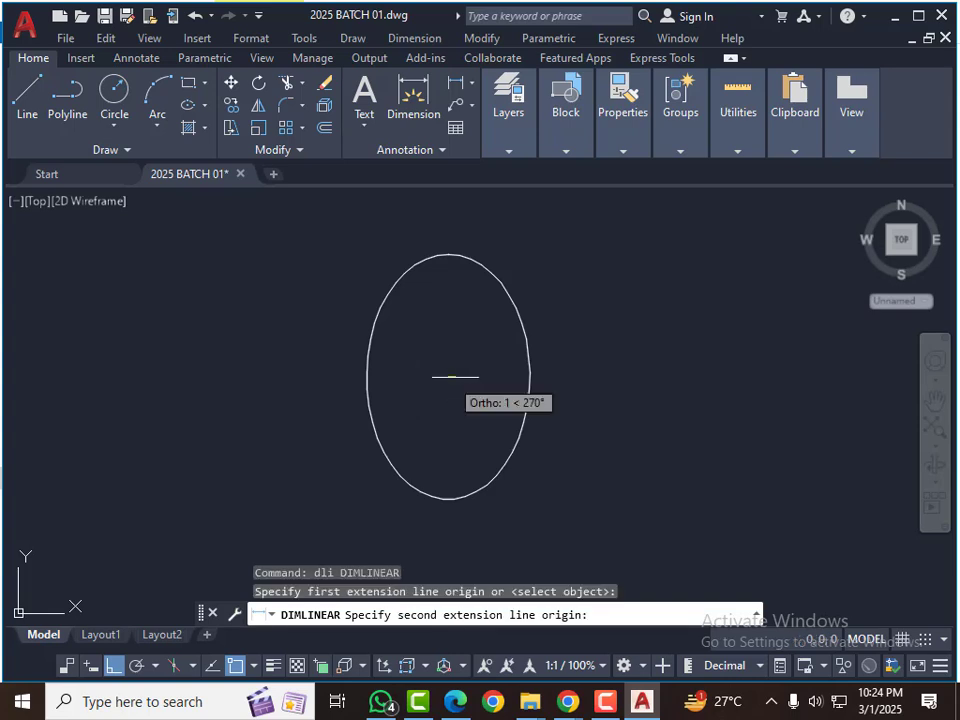
pyautogui.click(530, 376)
pyautogui.scroll(-4, 530, 370)
pyautogui.click(524, 458)
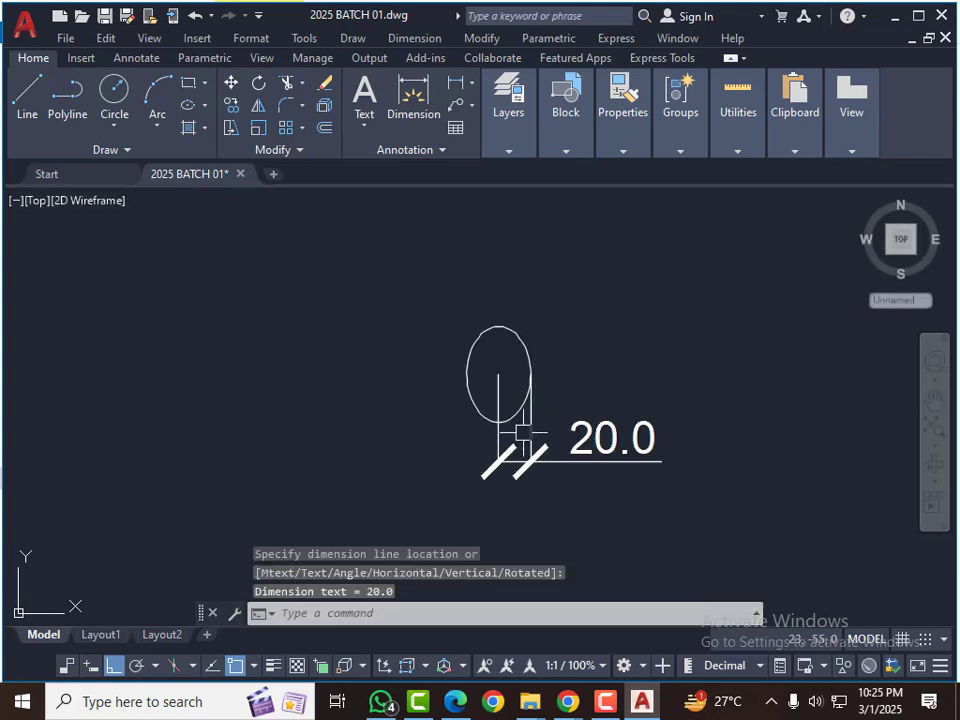
# Step: Add a vertical linear dimension from the ellipse's centre to its top quadrant, placed to the right of the ellipse
pyautogui.press('Return')
pyautogui.click(498, 376)
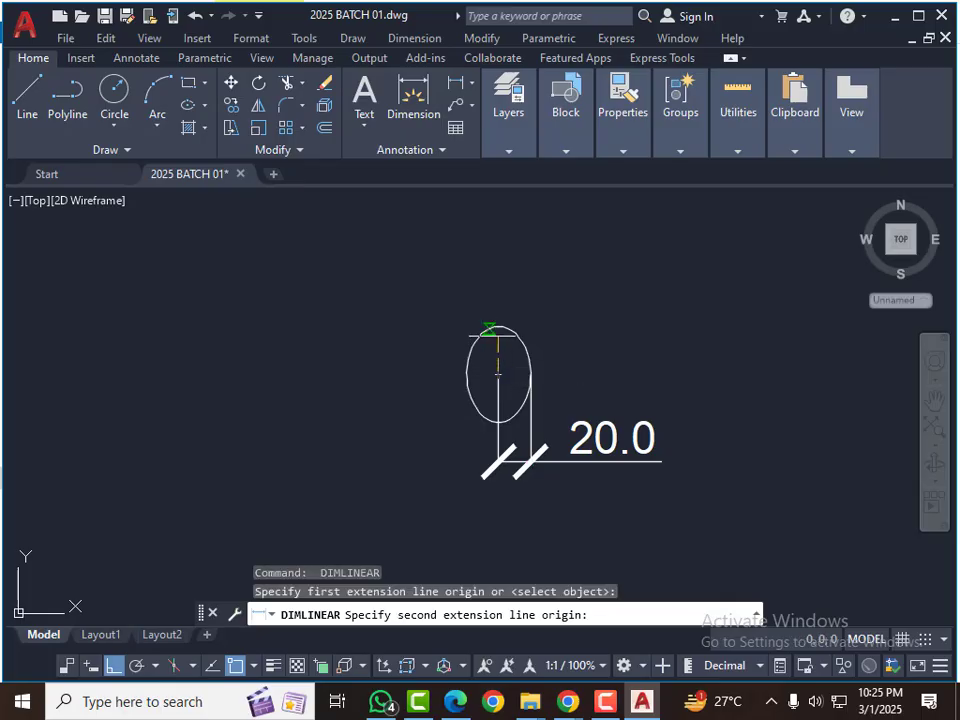
pyautogui.click(498, 327)
pyautogui.click(580, 345)
pyautogui.press('Return')
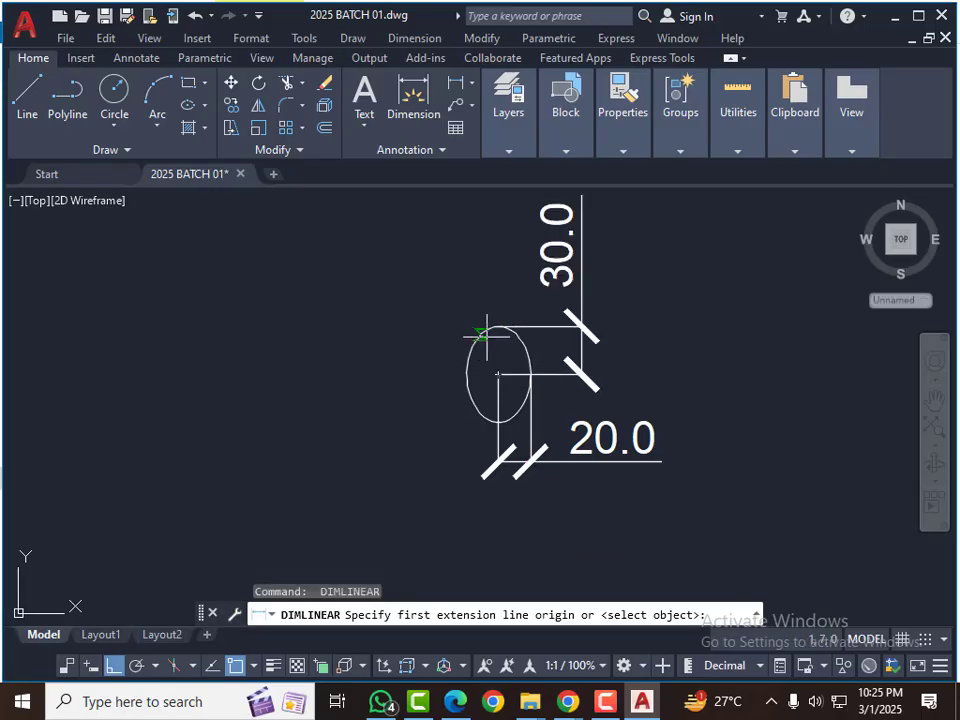
pyautogui.click(498, 327)
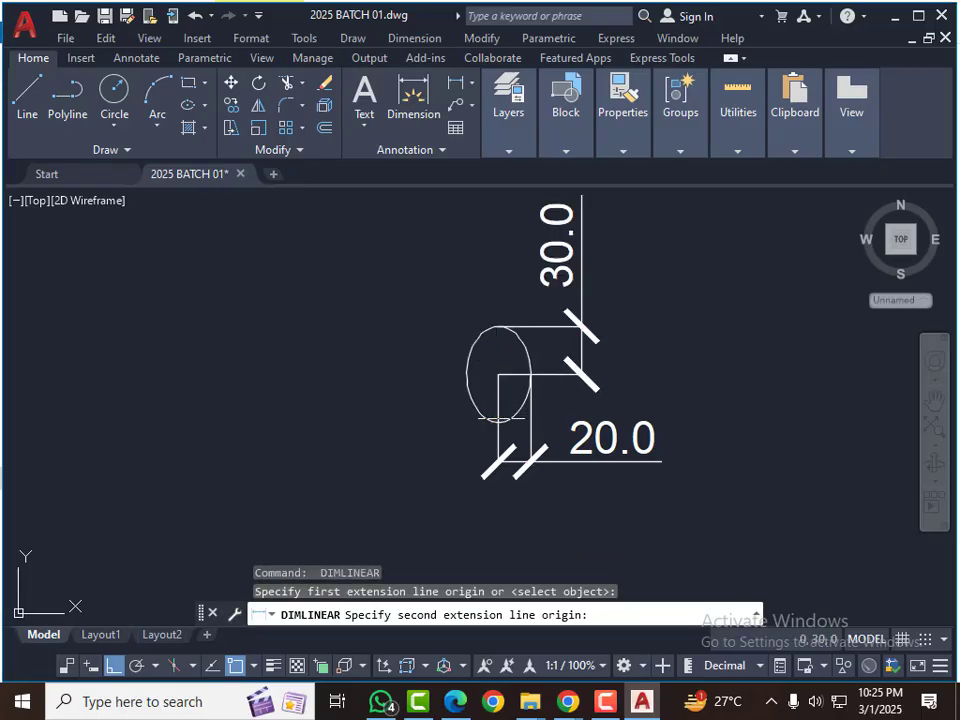
pyautogui.click(496, 418)
pyautogui.scroll(2, 498, 420)
pyautogui.press('Escape')
# Step: Add a vertical linear dimension from the ellipse's bottom quadrant to its top quadrant, placed to the left of the ellipse
pyautogui.press('Return')
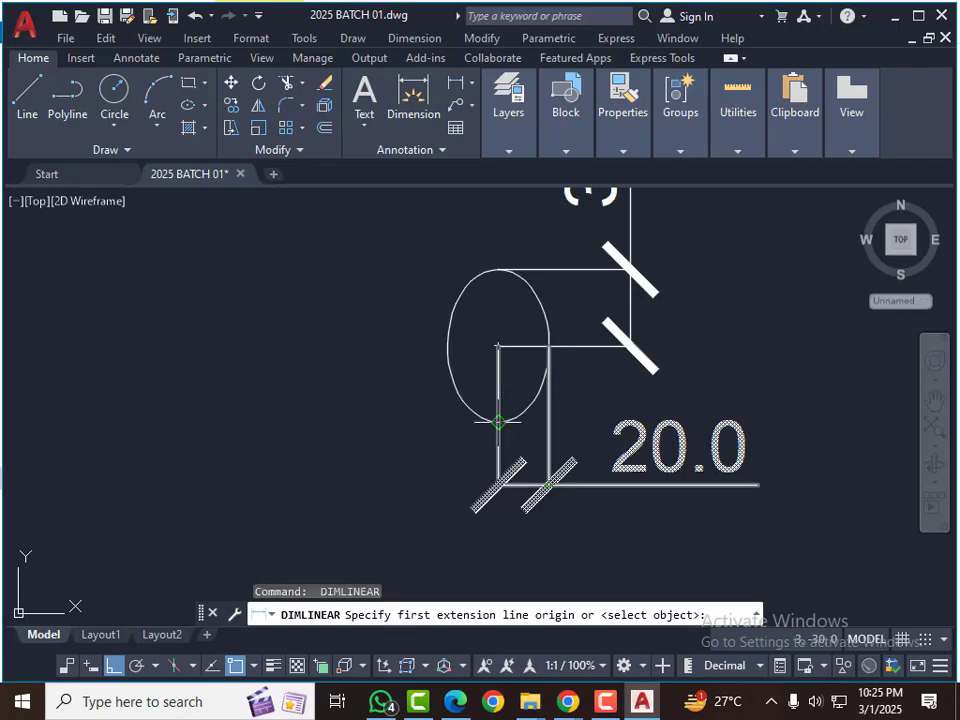
pyautogui.click(498, 422)
pyautogui.click(498, 268)
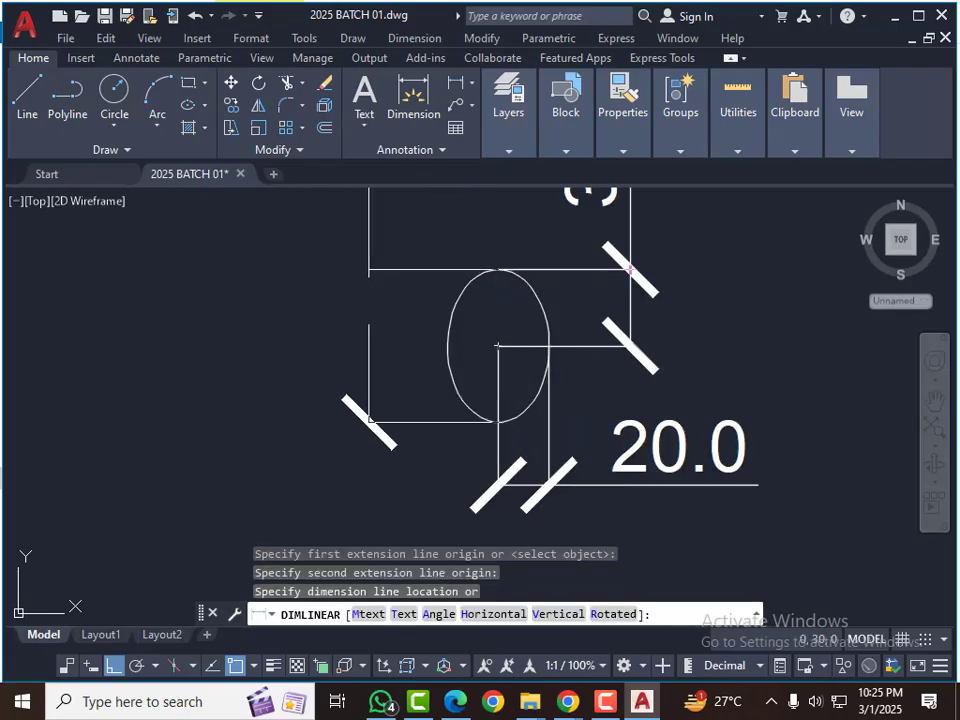
pyautogui.click(630, 268)
pyautogui.scroll(-5, 395, 433)
pyautogui.scroll(3, 414, 400)
# Step: Add a horizontal linear dimension across the ellipse's full width between its left and right quadrants, placed below the half-width dimension
pyautogui.press('Return')
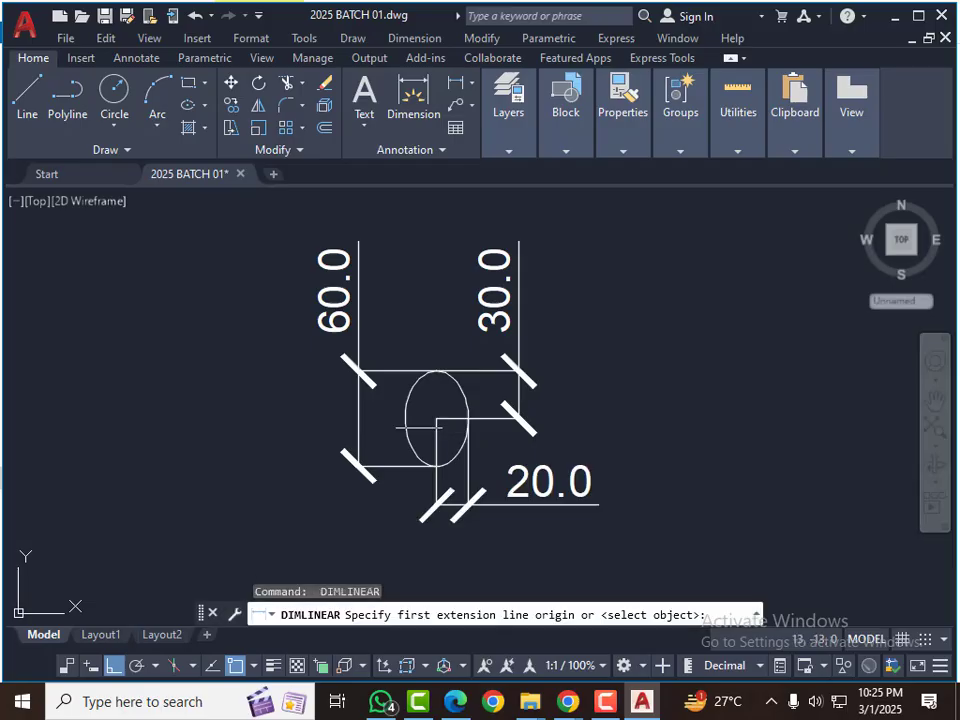
pyautogui.click(437, 416)
pyautogui.click(467, 416)
pyautogui.scroll(-4, 470, 401)
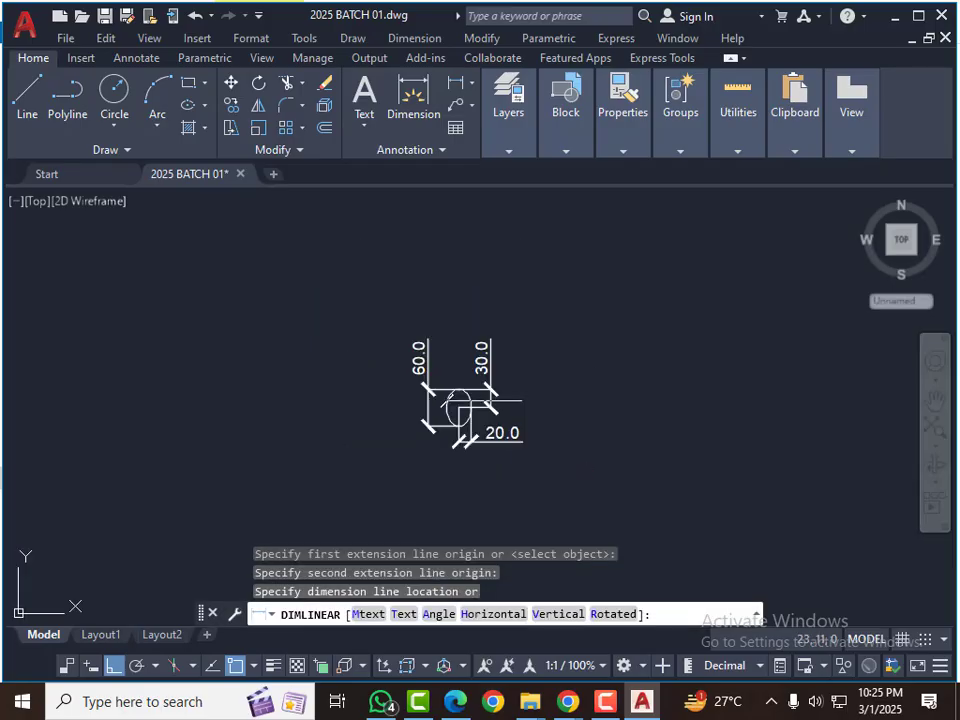
pyautogui.scroll(2, 467, 469)
pyautogui.click(520, 478)
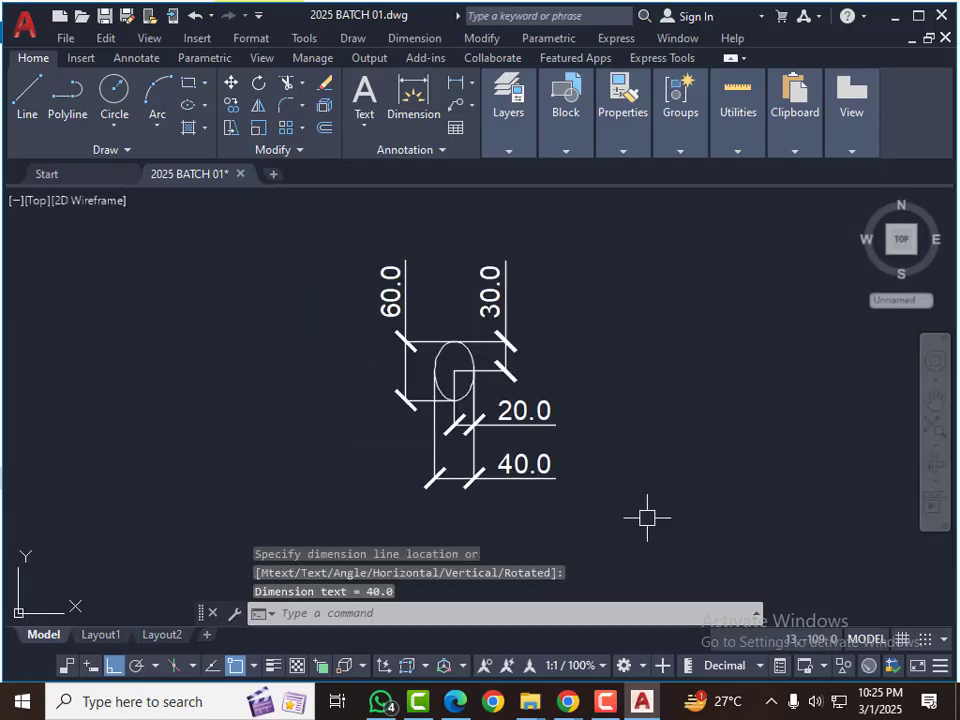
pyautogui.press('Escape')
# Step: Erase the ellipse together with its four linear dimensions
pyautogui.scroll(-3, 340, 330)
pyautogui.press('Escape')
pyautogui.click(322, 238)
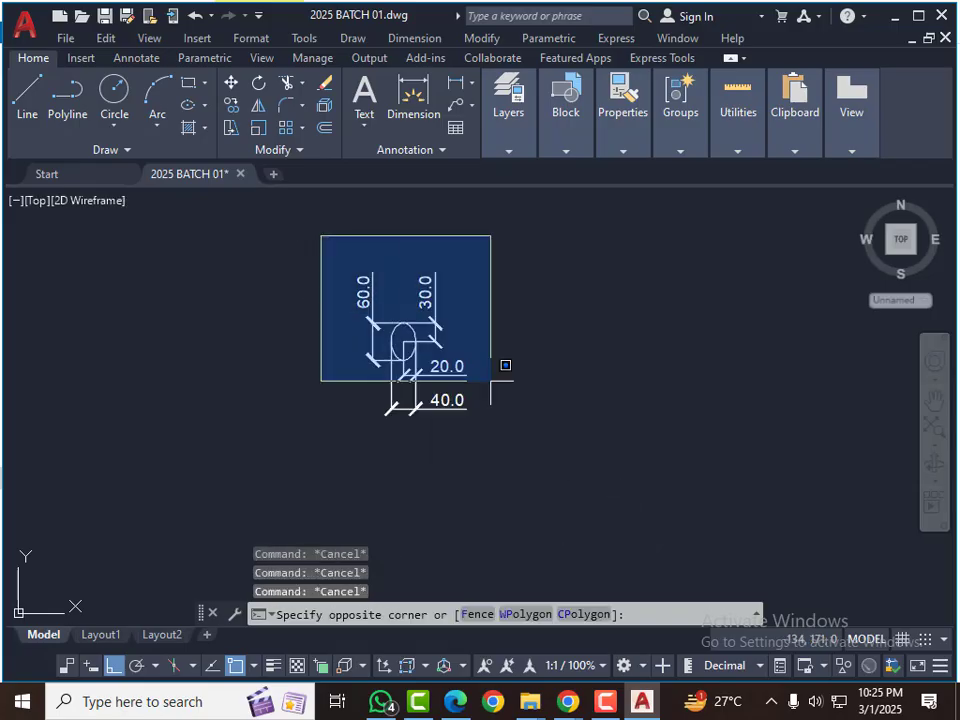
pyautogui.click(497, 405)
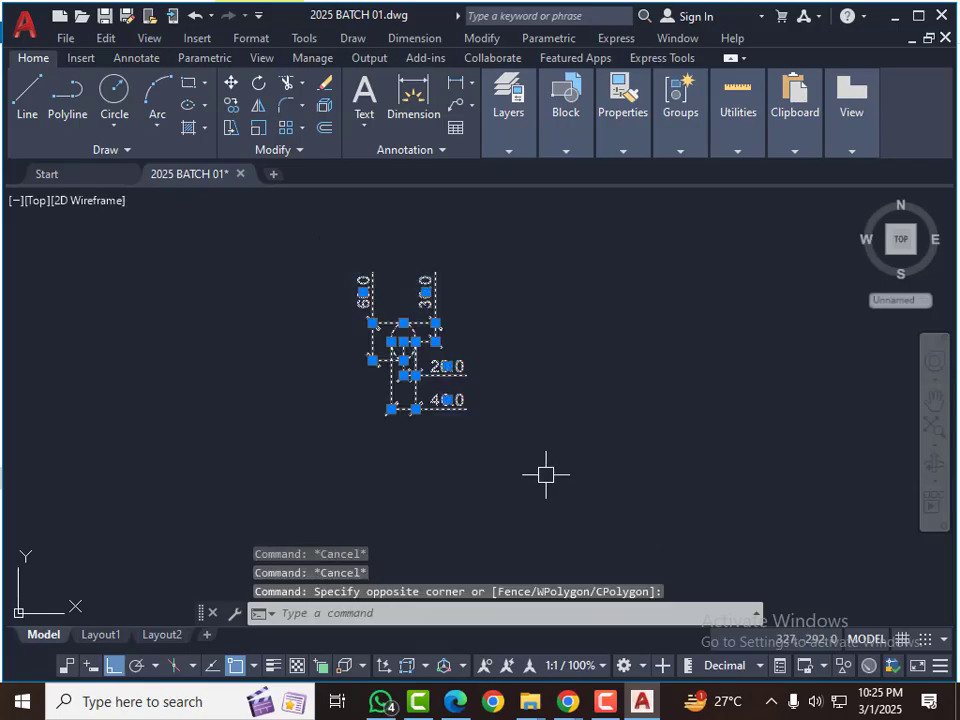
pyautogui.write('e')
pyautogui.press('Return')
pyautogui.press('Escape')
pyautogui.press('Escape')
# Step: Draw a horizontal-axis elliptical arc with axis length 50, other-axis distance 30, start angle 20 and end angle 15
pyautogui.write('e')
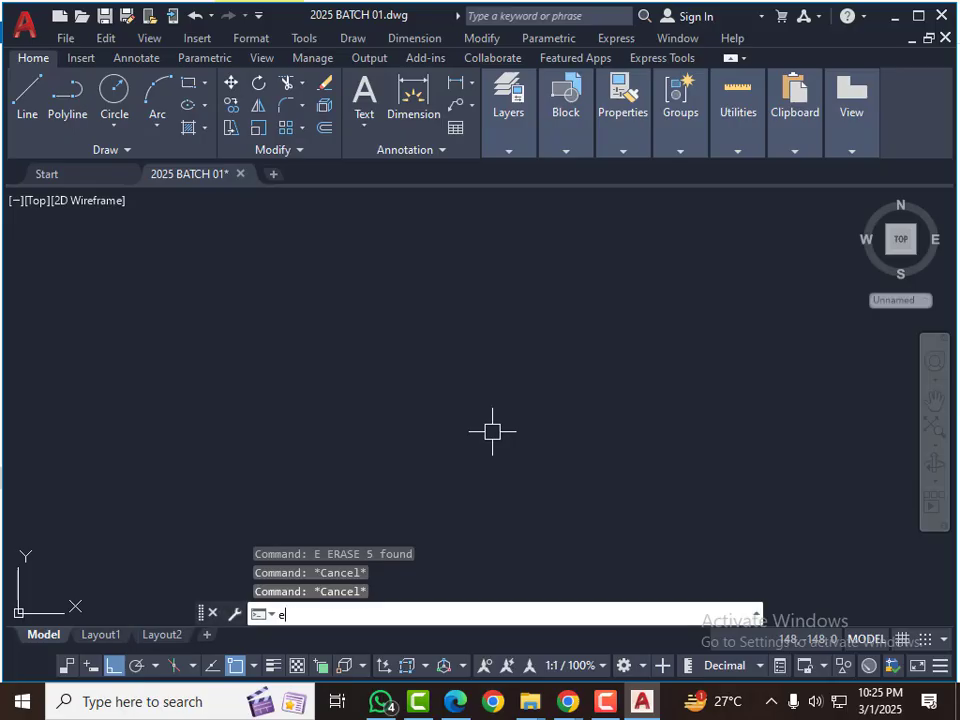
pyautogui.write('l')
pyautogui.press('Return')
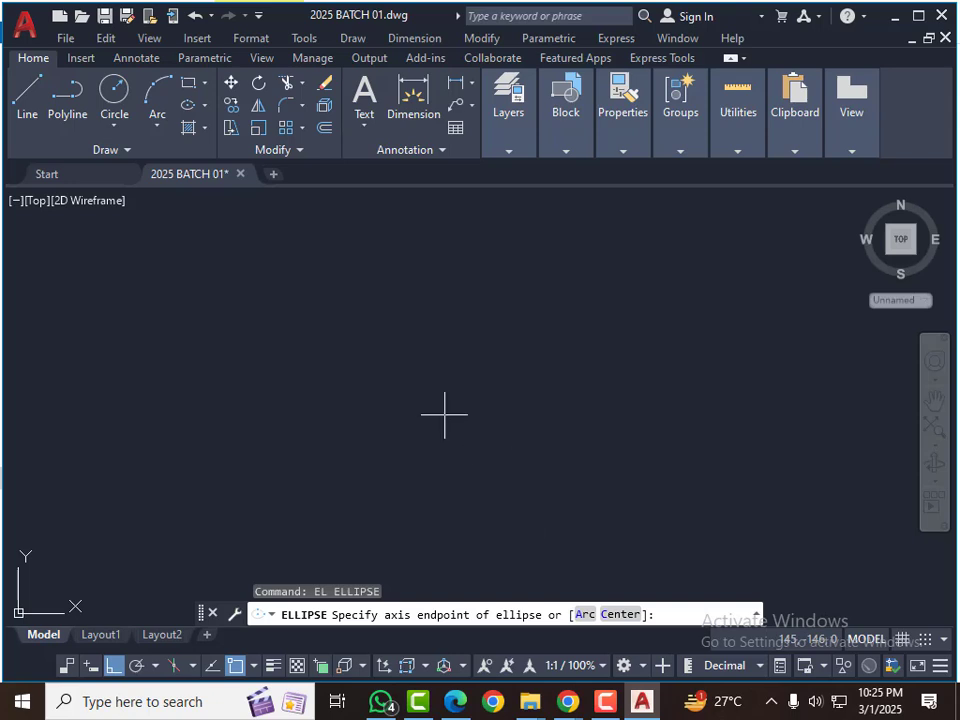
pyautogui.write('a')
pyautogui.press('Return')
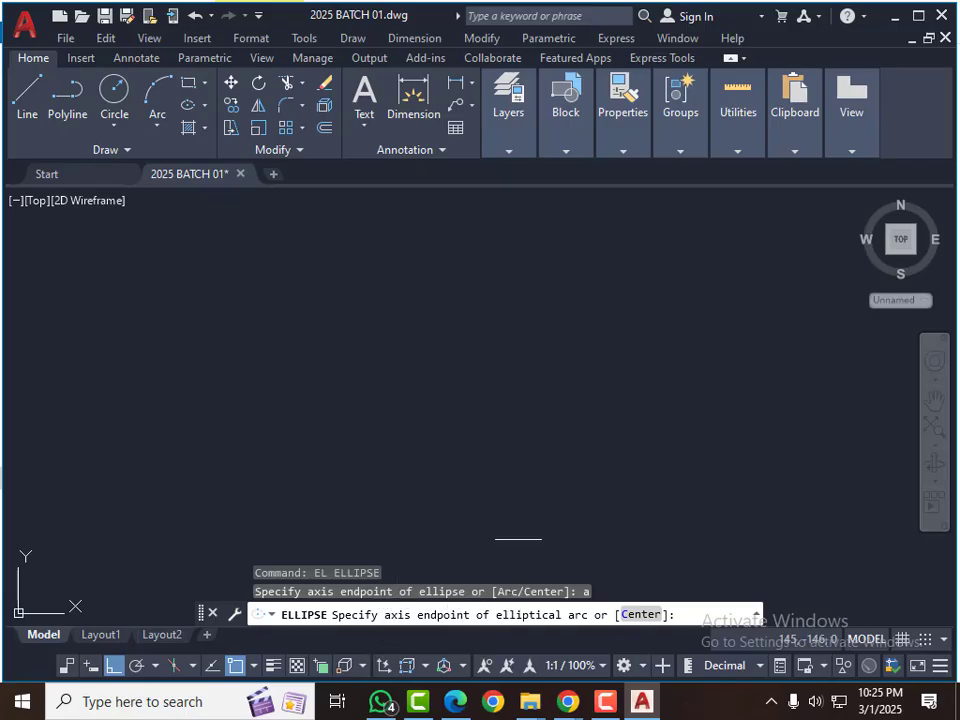
pyautogui.click(360, 404)
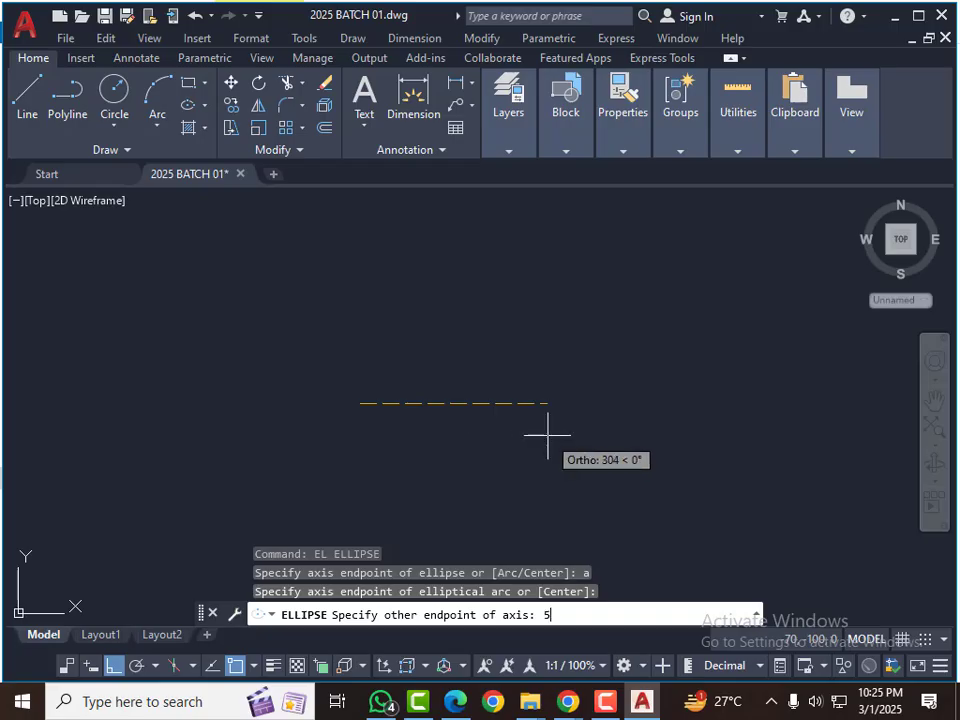
pyautogui.press('Return')
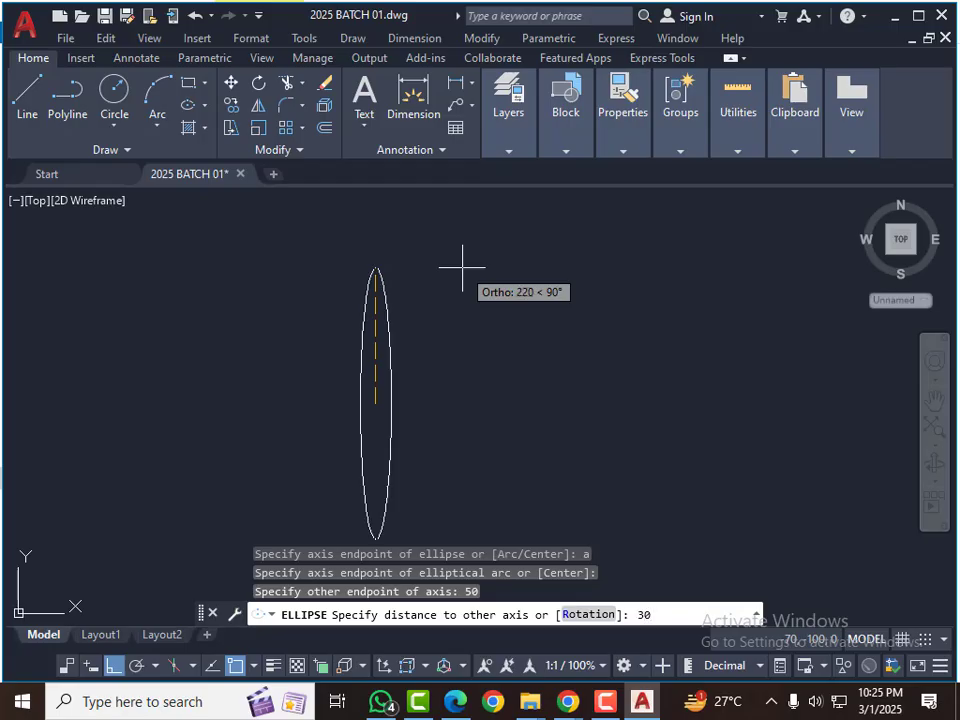
pyautogui.press('Return')
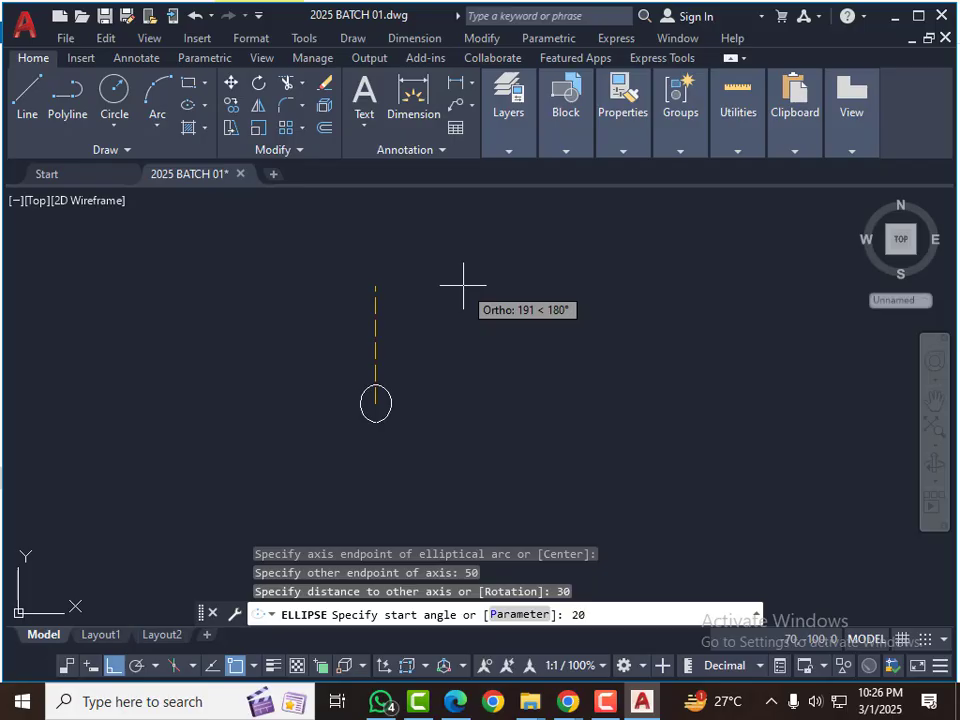
pyautogui.press('Return')
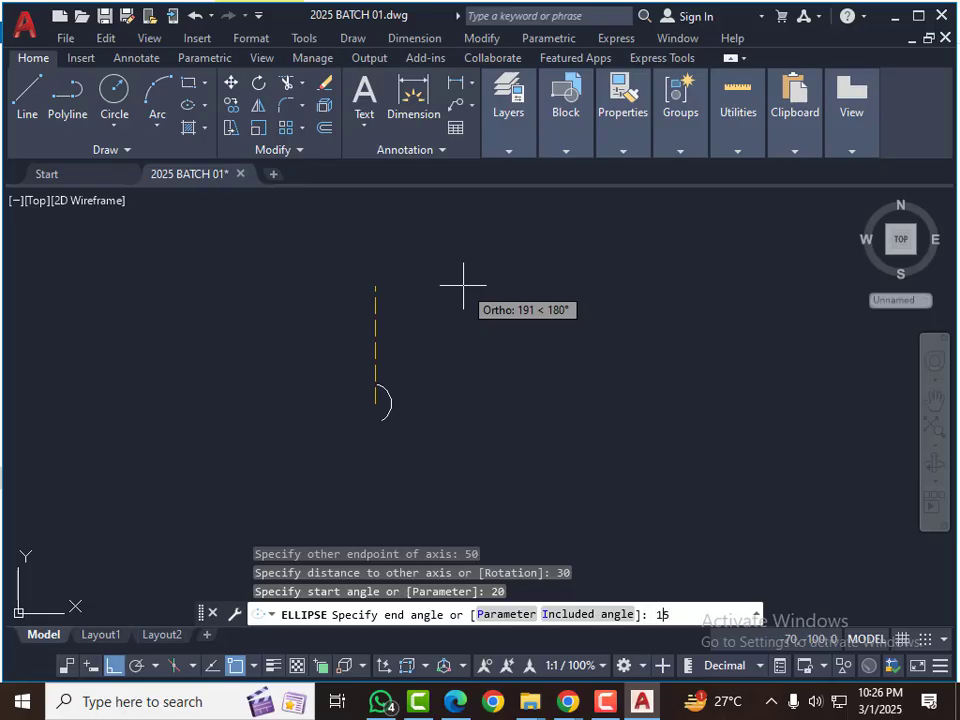
pyautogui.press('Return')
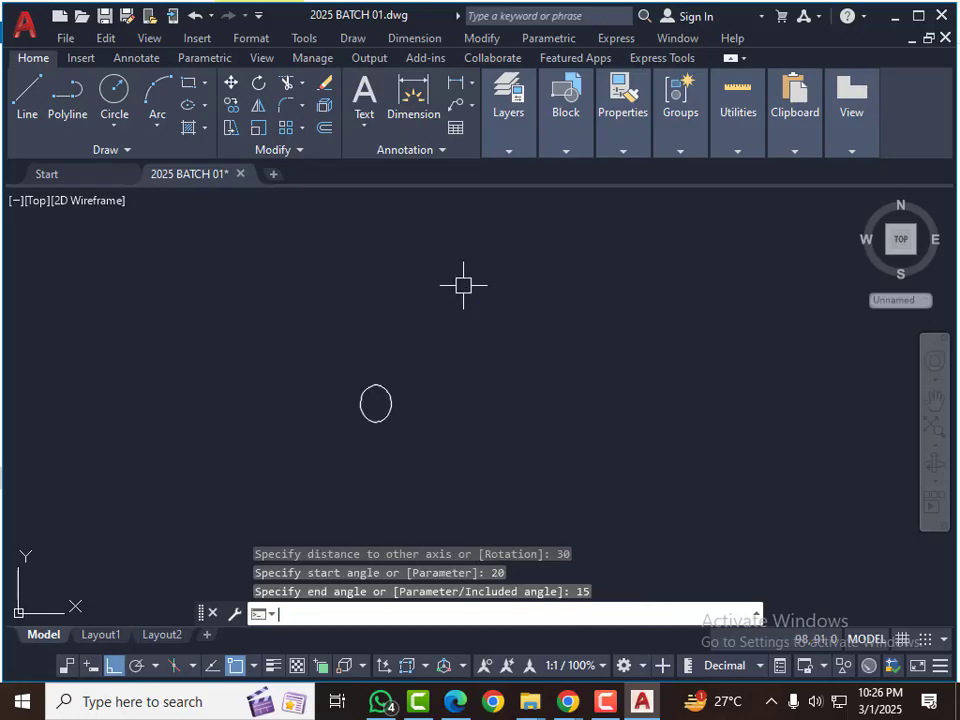
pyautogui.scroll(6, 377, 392)
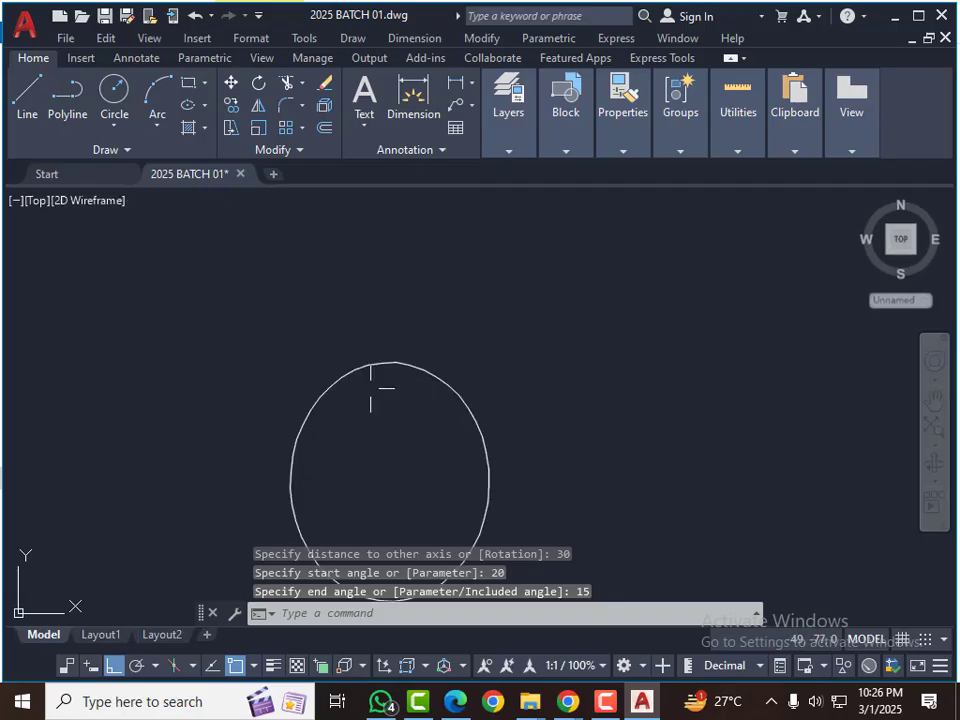
# Step: Examine the small gap between the two ends of the elliptical arc at close range
pyautogui.click(499, 352)
pyautogui.click(364, 460)
pyautogui.scroll(-6, 542, 345)
pyautogui.scroll(10, 520, 420)
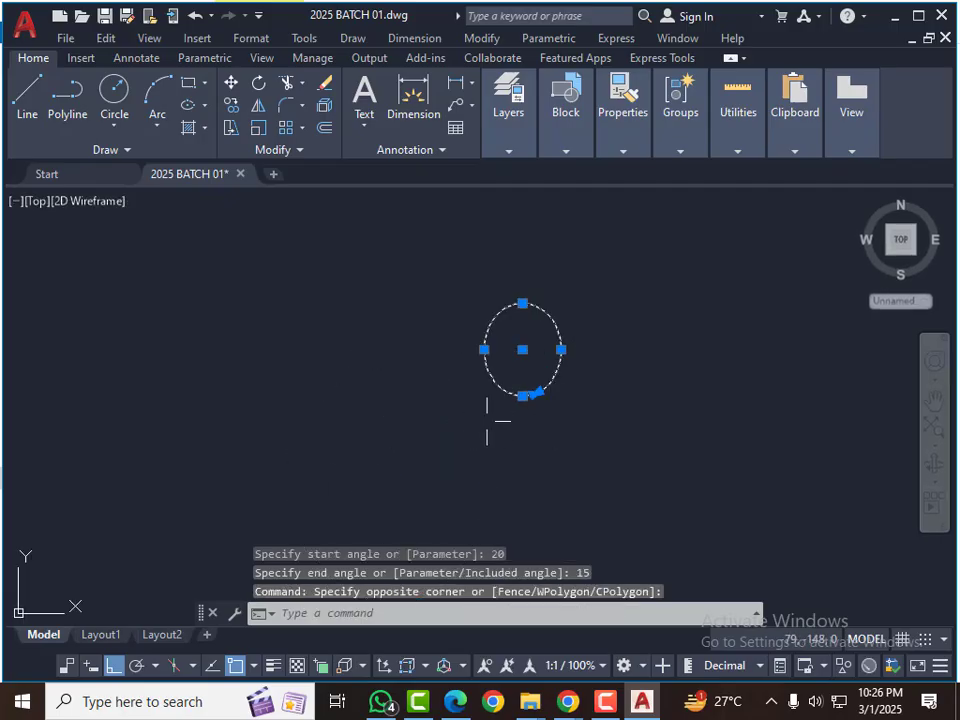
pyautogui.press('Escape')
pyautogui.scroll(2, 561, 350)
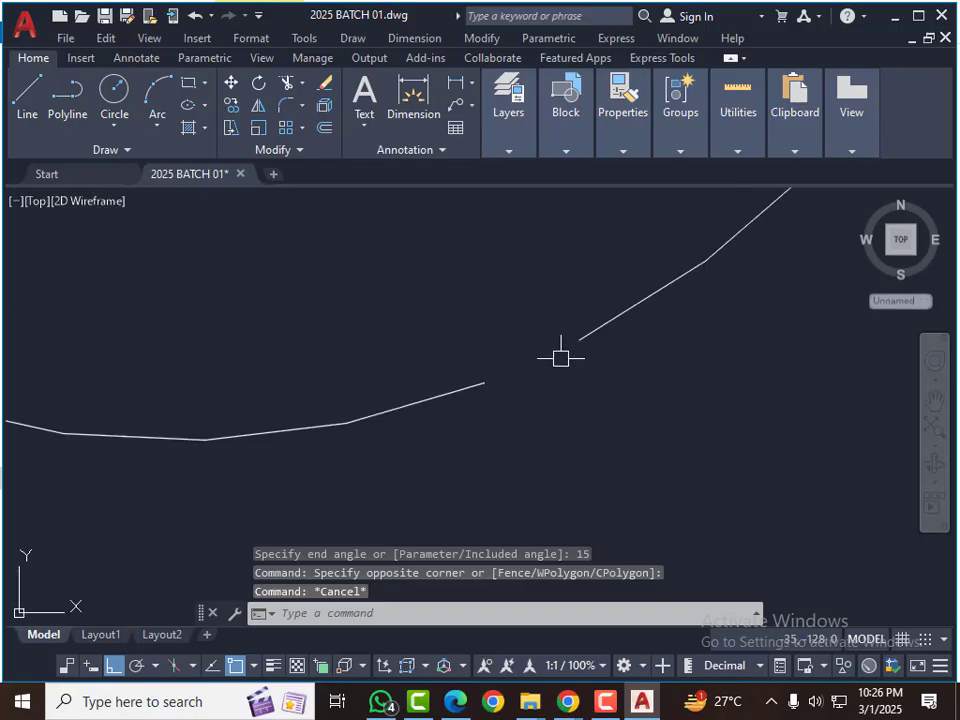
pyautogui.scroll(-2, 530, 375)
pyautogui.scroll(3, 520, 385)
pyautogui.click(512, 363)
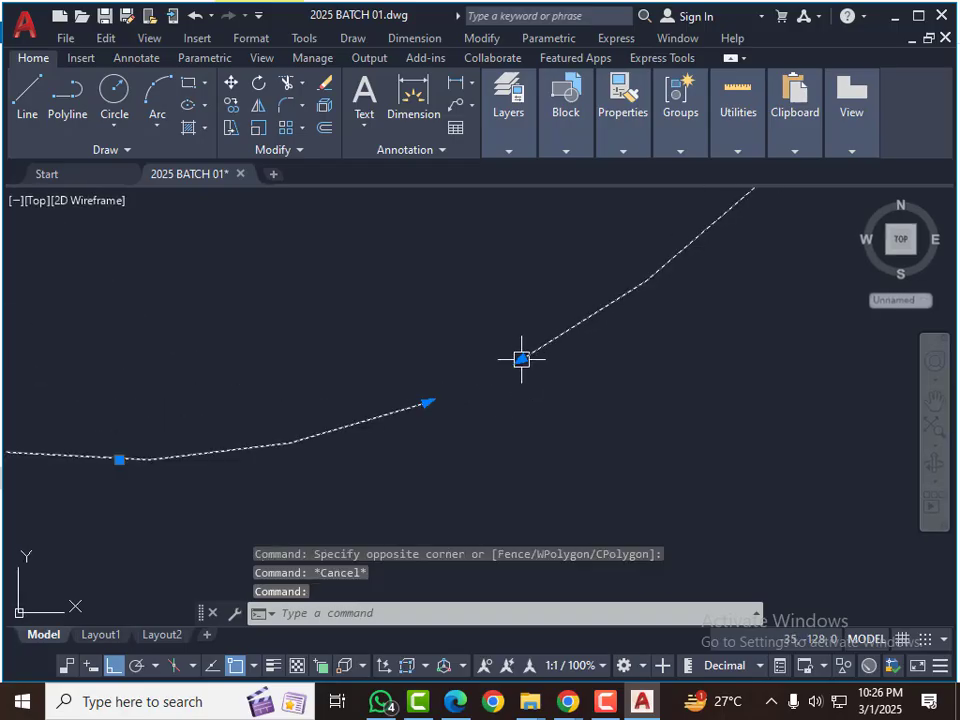
pyautogui.scroll(-3, 500, 390)
pyautogui.press('Escape')
pyautogui.scroll(-4, 485, 419)
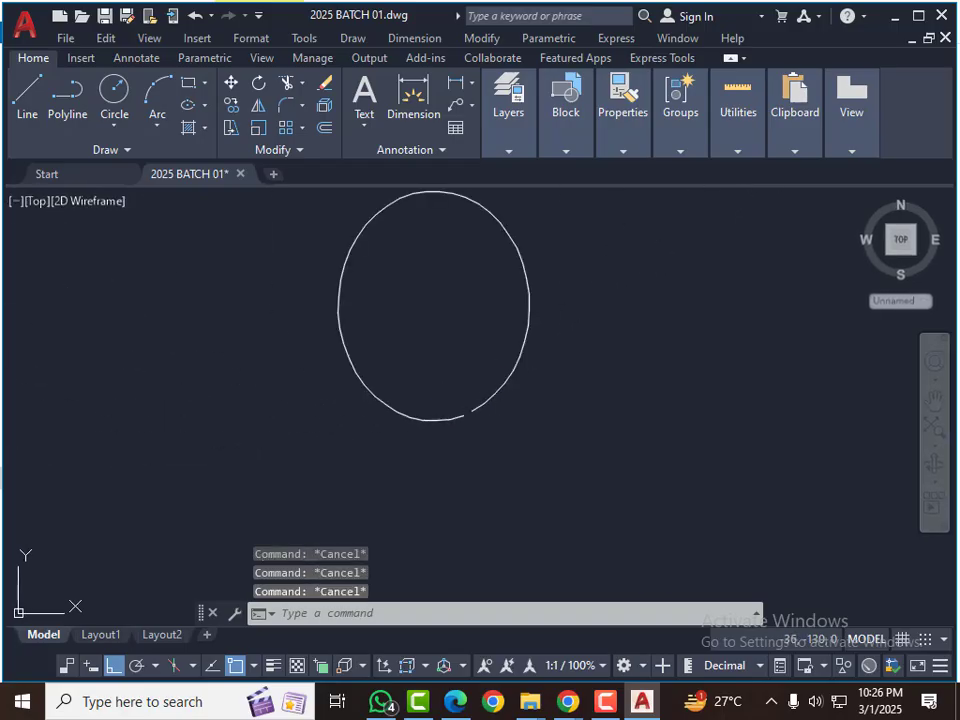
# Step: Erase the nearly closed elliptical arc
pyautogui.click(508, 356)
pyautogui.write('e')
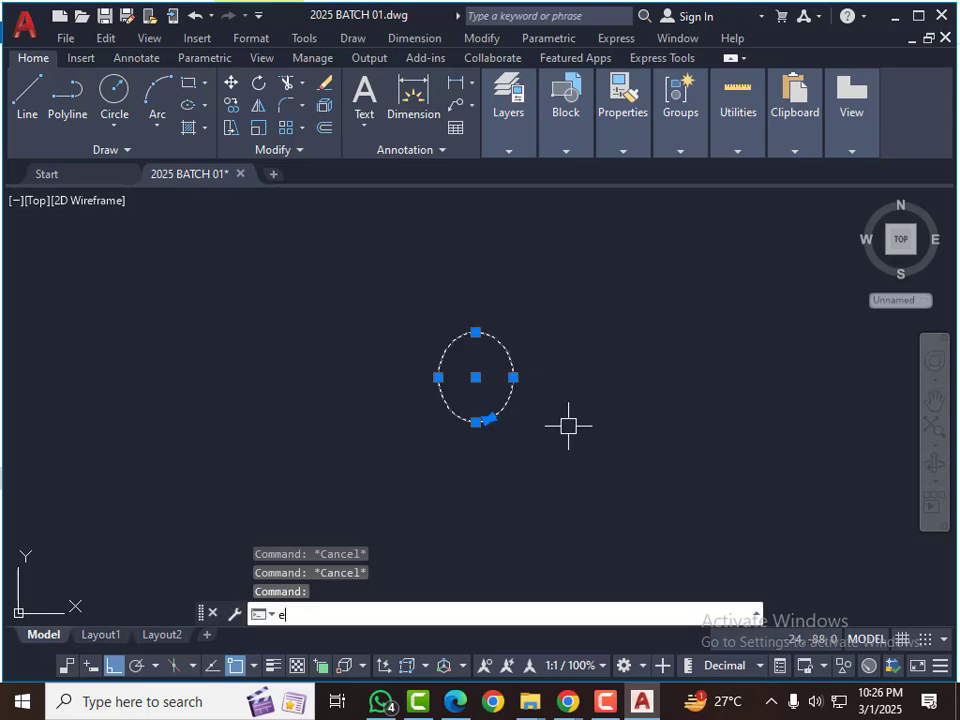
pyautogui.press('Return')
pyautogui.press('Escape')
pyautogui.press('Escape')
# Step: Draw a nearly circular elliptical arc with a horizontal first axis, start angle 35 and end angle 125
pyautogui.write('e')
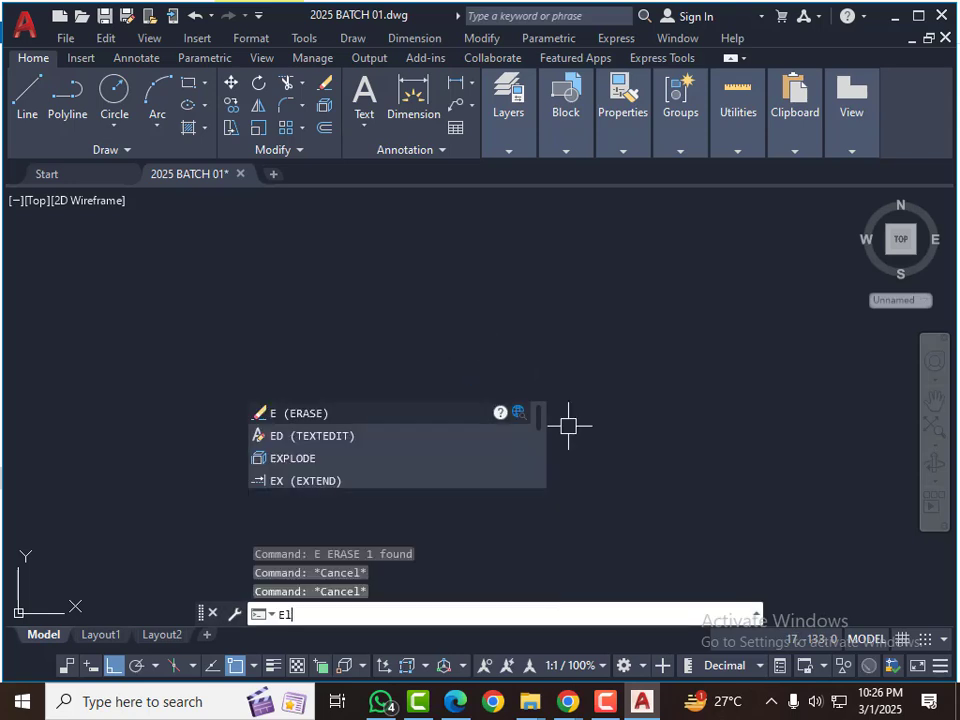
pyautogui.write('l')
pyautogui.press('Return')
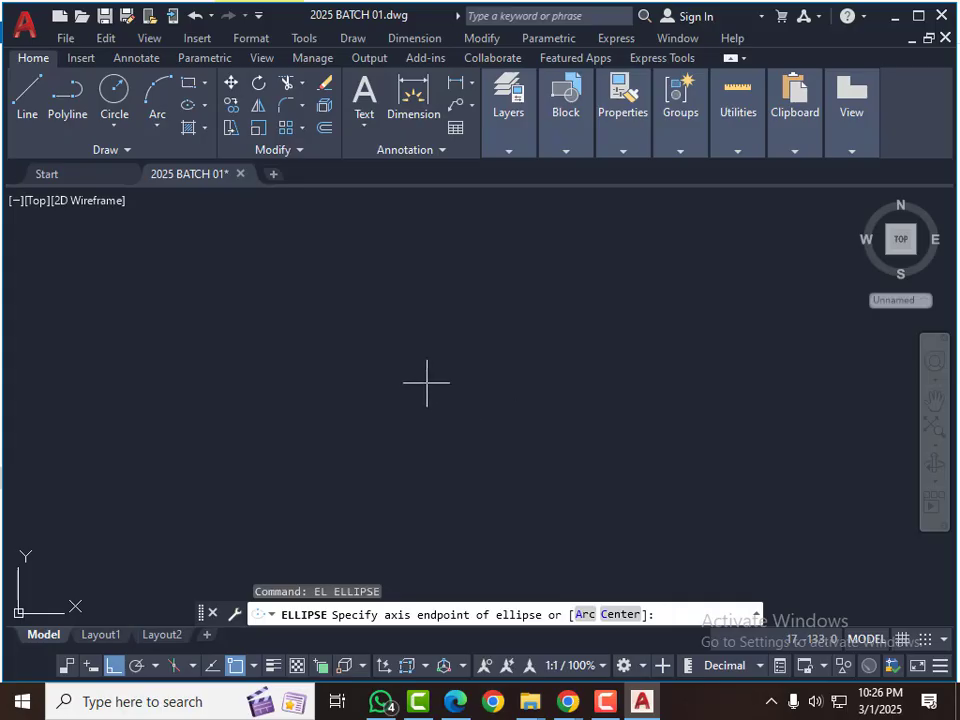
pyautogui.press('Return')
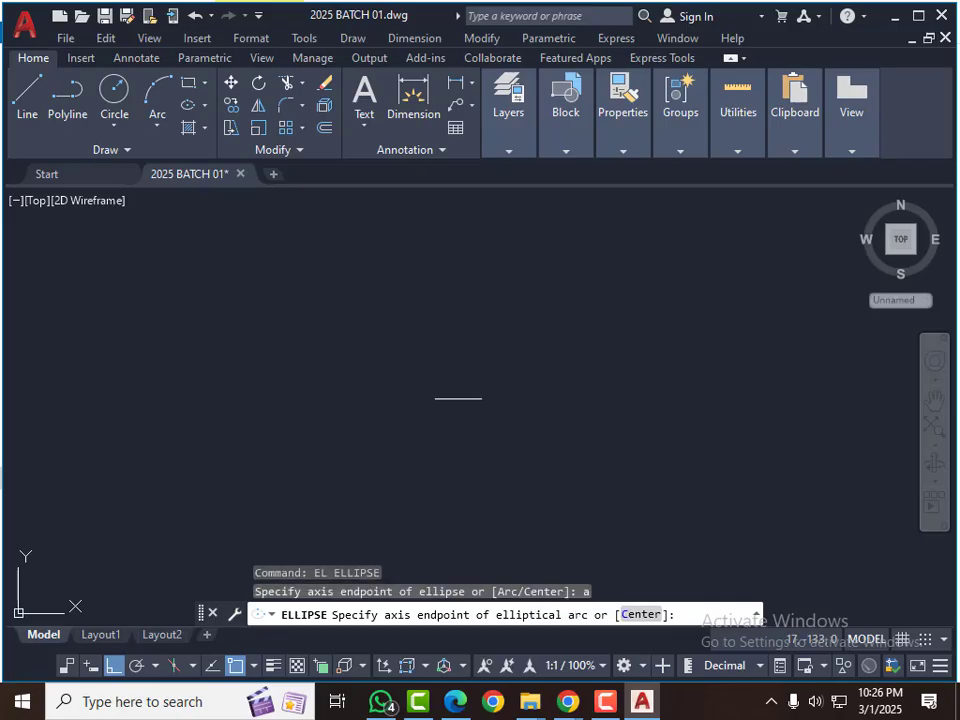
pyautogui.click(363, 391)
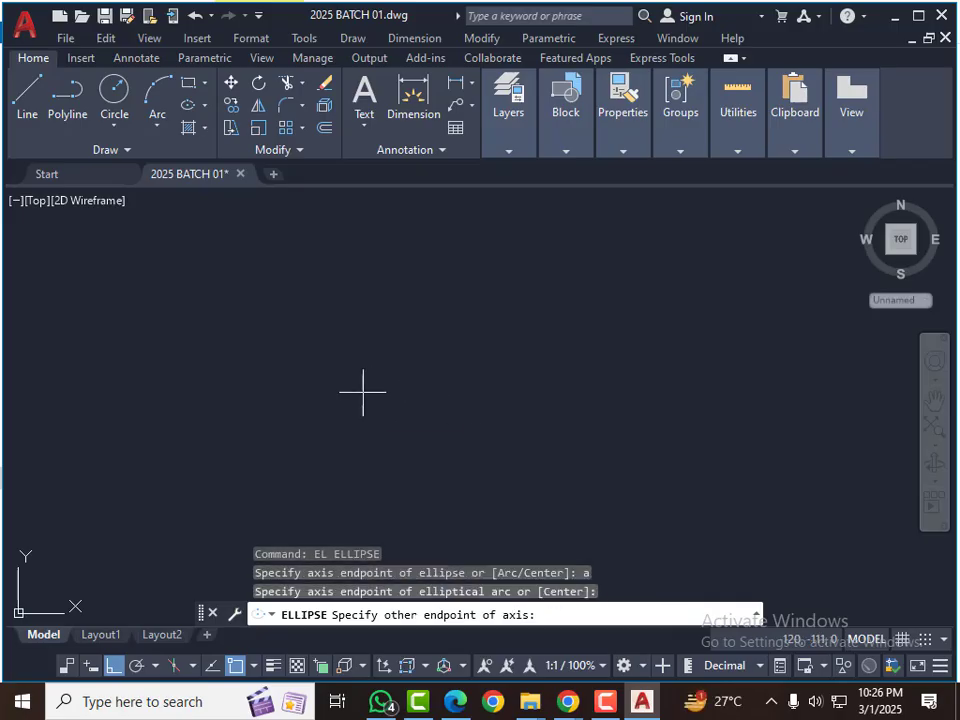
pyautogui.click(512, 407)
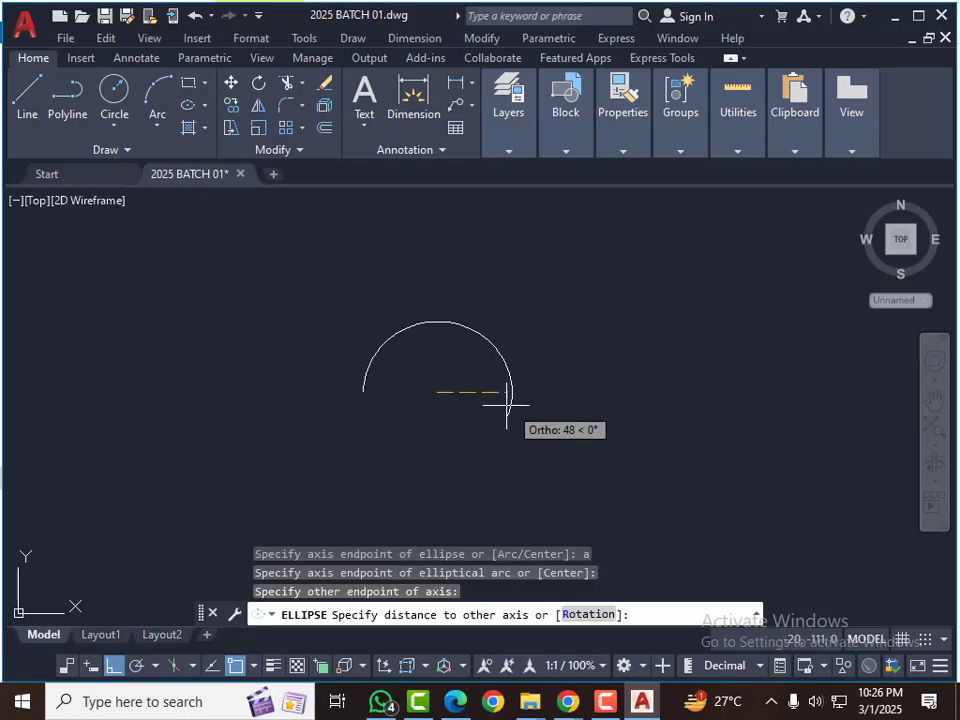
pyautogui.click(451, 318)
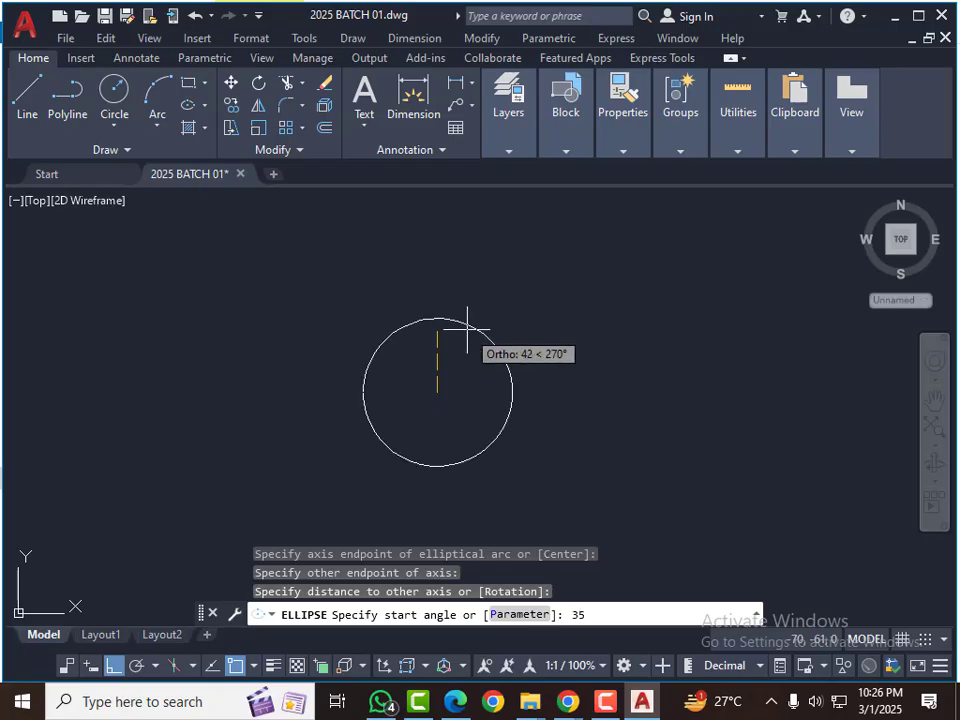
pyautogui.press('Return')
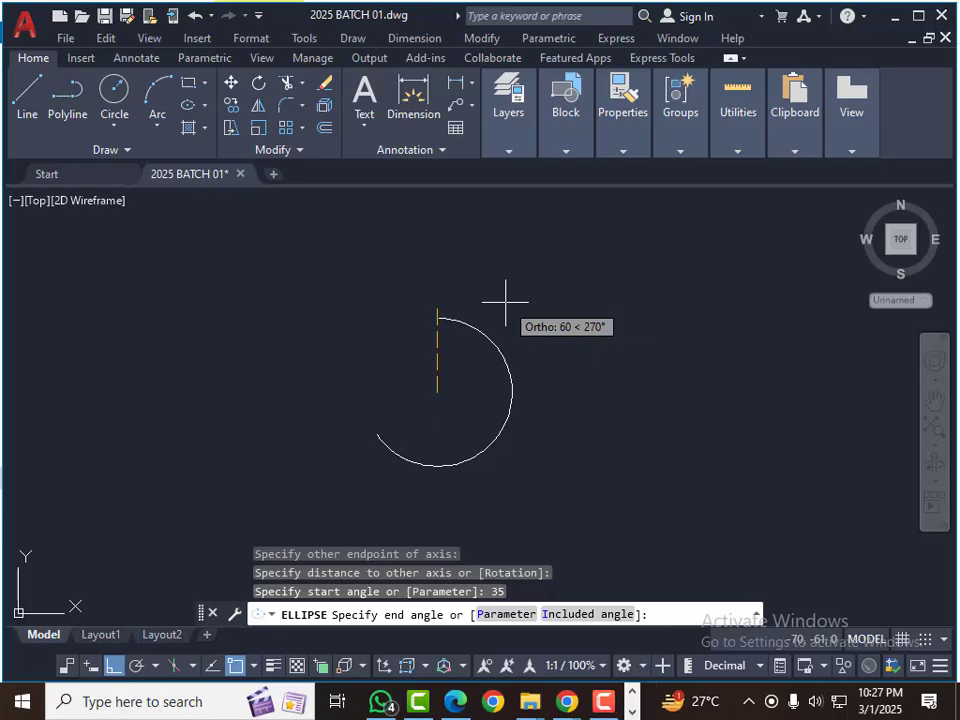
pyautogui.write('125')
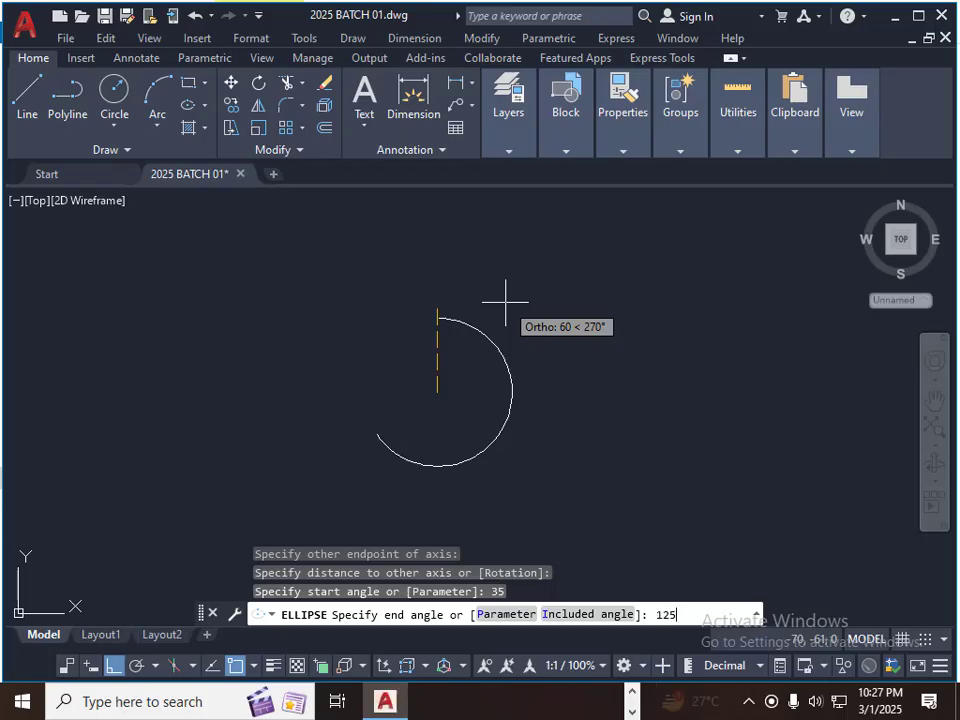
pyautogui.press('Return')
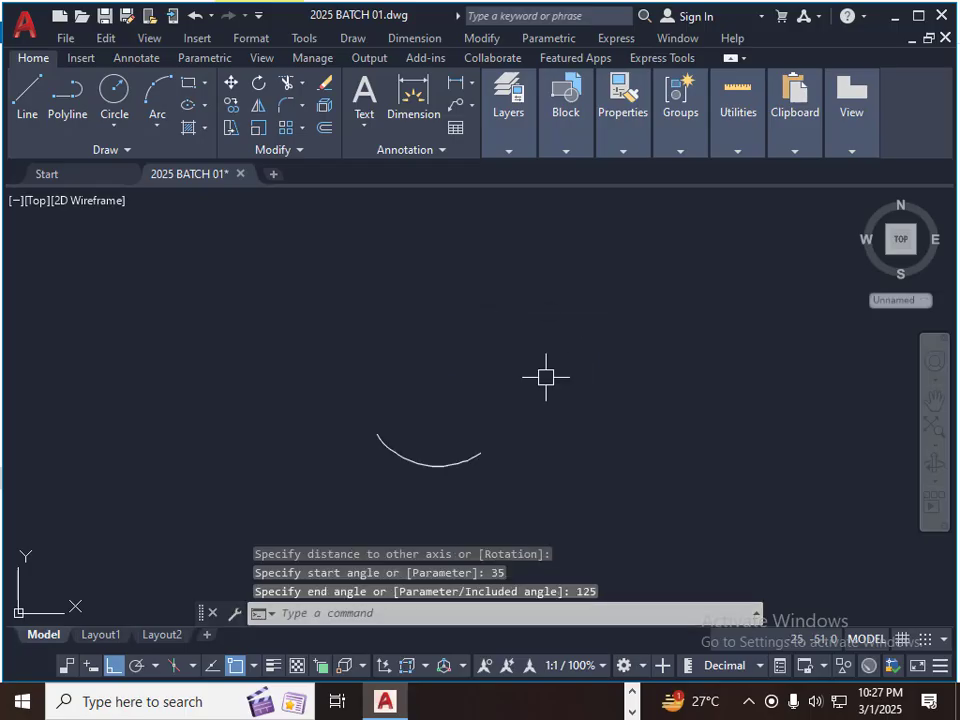
pyautogui.press('Escape')
pyautogui.press('Escape')
pyautogui.press('Escape')
# Step: Draw a horizontal polyline from the elliptical arc's left endpoint to well beyond its right end
pyautogui.scroll(4, 370, 455)
pyautogui.moveTo(424, 436); pyautogui.dragTo(520, 433, button='middle')
pyautogui.scroll(-4, 403, 371)
pyautogui.scroll(4, 396, 378)
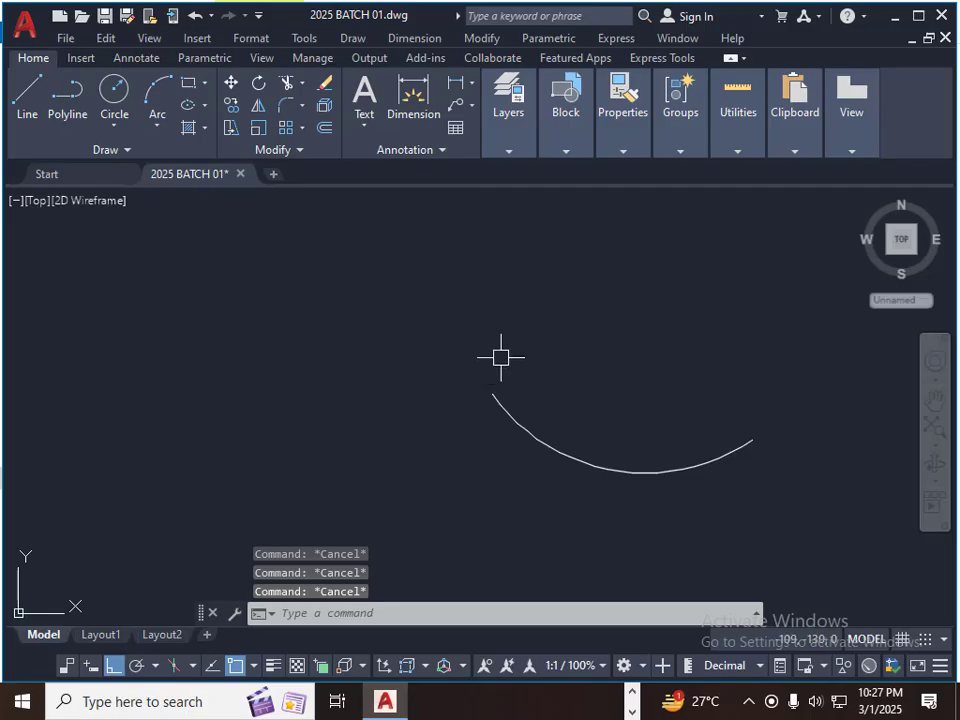
pyautogui.write('pl')
pyautogui.press('Return')
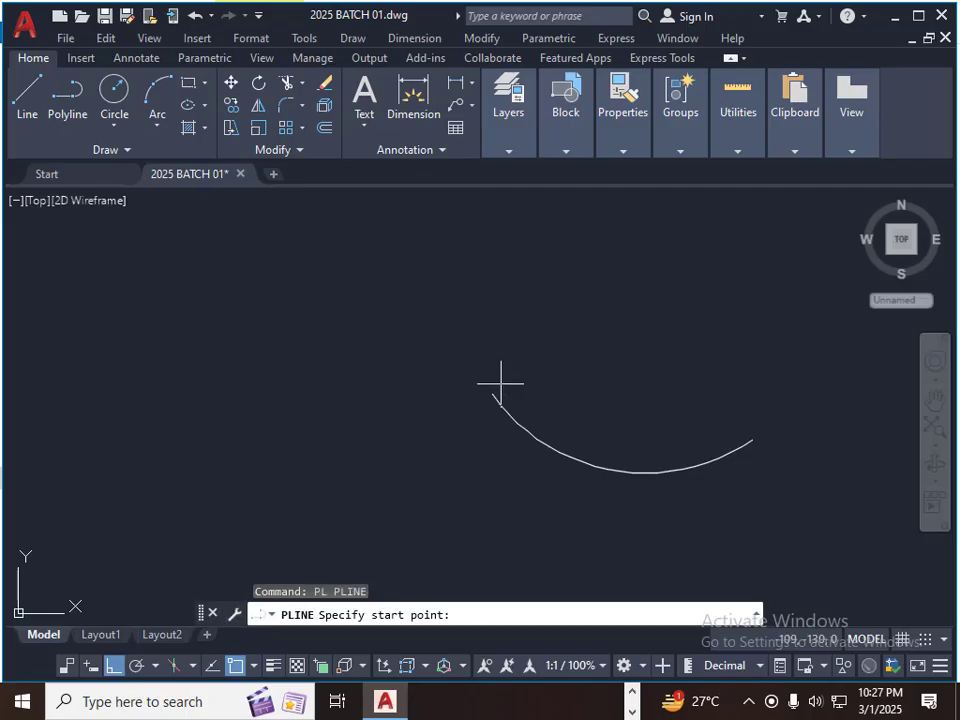
pyautogui.click(493, 392)
pyautogui.scroll(-3, 529, 402)
pyautogui.click(745, 440)
pyautogui.press('Escape')
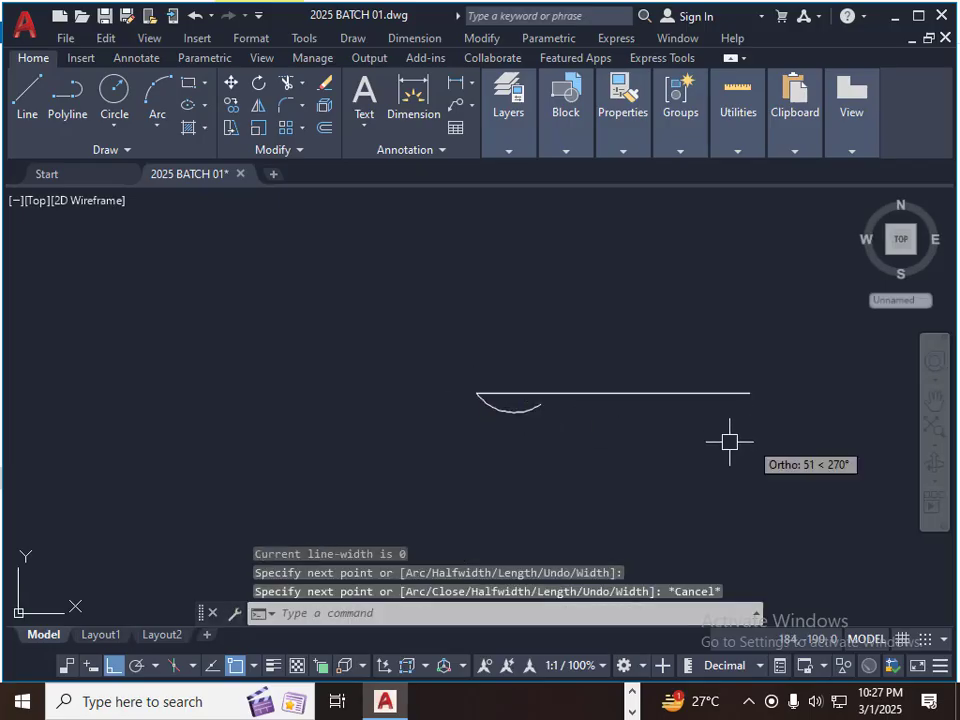
pyautogui.press('Escape')
pyautogui.scroll(4, 494, 405)
pyautogui.press('Escape')
pyautogui.press('Escape')
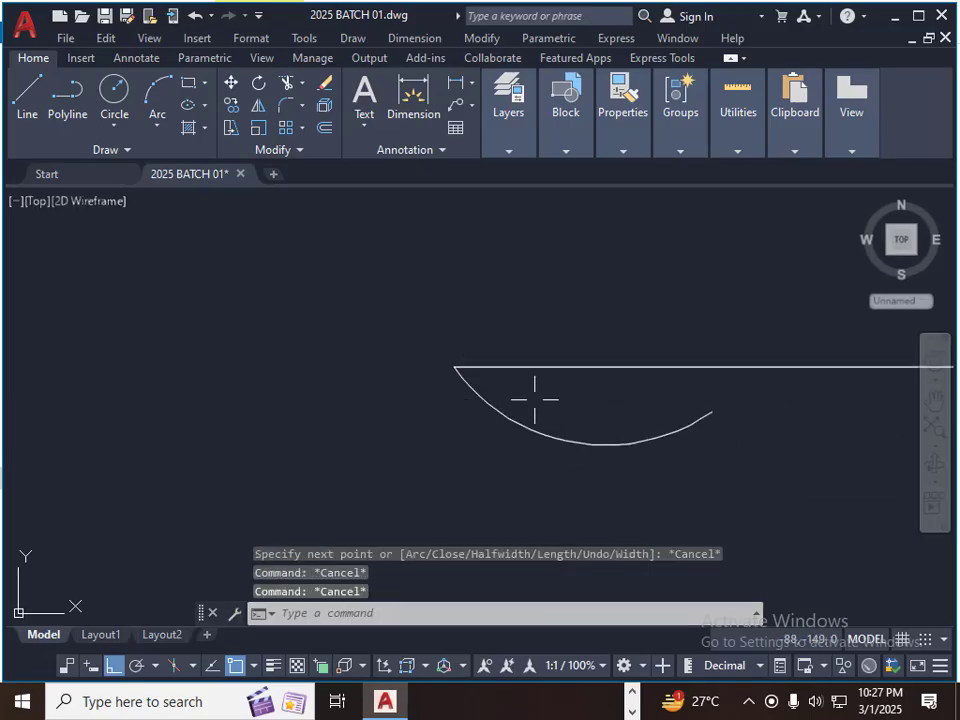
# Step: Try to add an angular dimension between the horizontal polyline and the elliptical arc
pyautogui.click(471, 84)
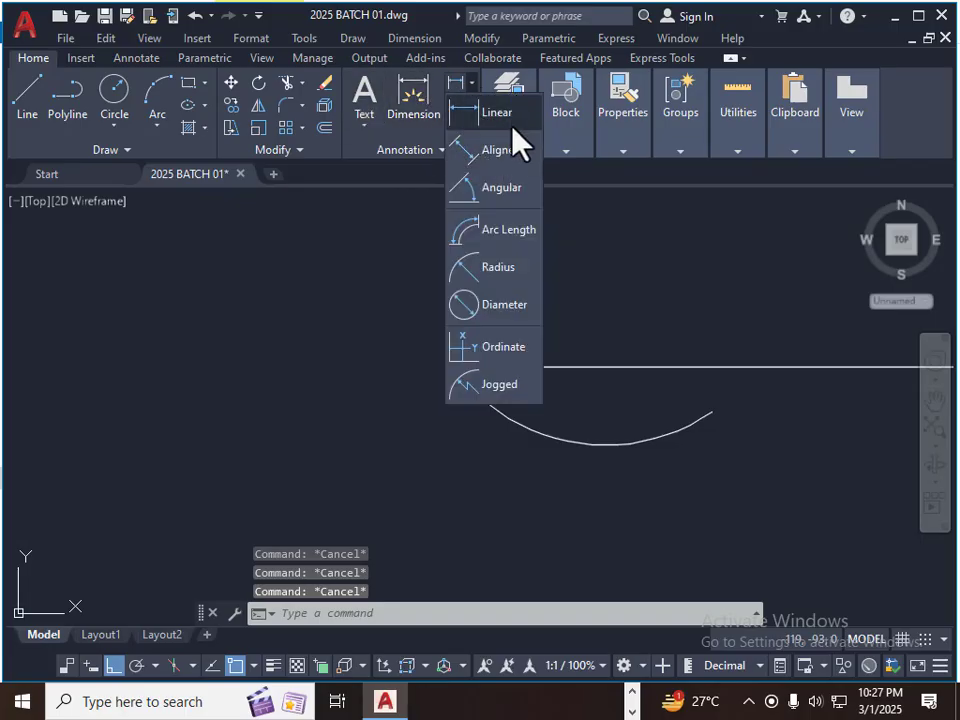
pyautogui.click(489, 190)
pyautogui.click(483, 410)
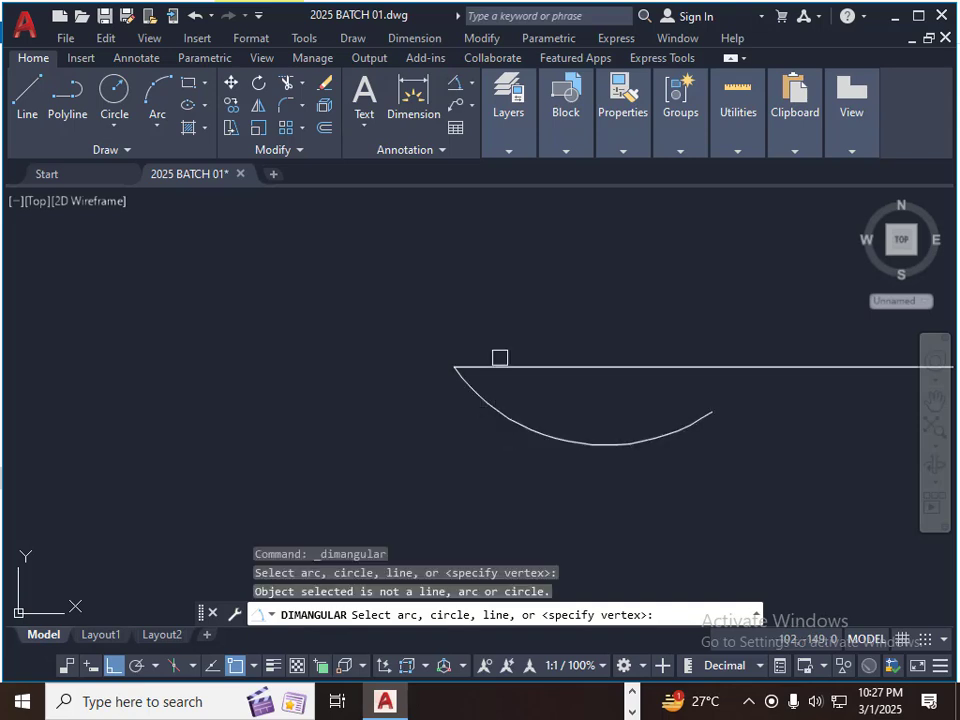
pyautogui.click(500, 362)
pyautogui.press('Escape')
pyautogui.press('Return')
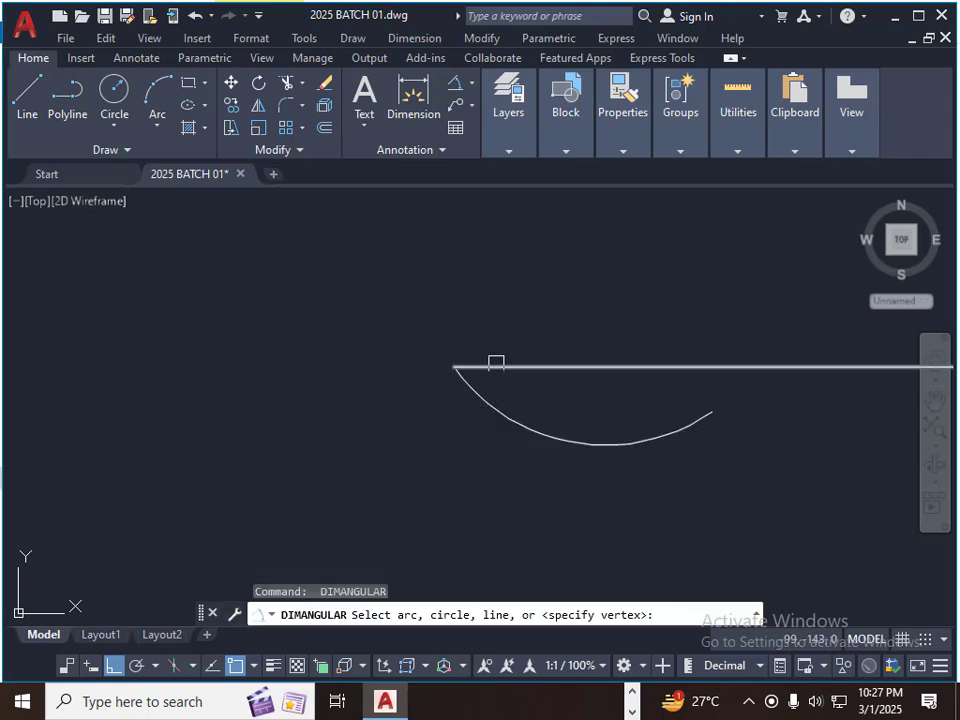
pyautogui.click(494, 366)
pyautogui.click(489, 396)
pyautogui.scroll(-4, 458, 343)
pyautogui.press('Escape')
pyautogui.press('Escape')
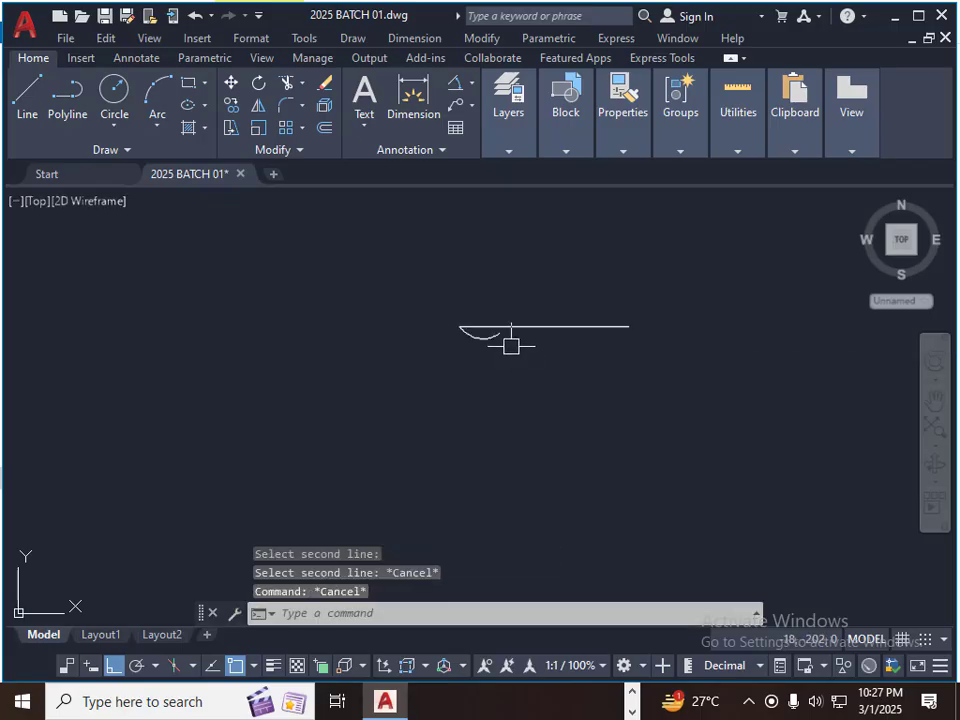
# Step: Erase the horizontal polyline that starts at the arc's left endpoint
pyautogui.scroll(2, 511, 345)
pyautogui.press('Escape')
pyautogui.press('Escape')
pyautogui.click(500, 300)
pyautogui.write('e')
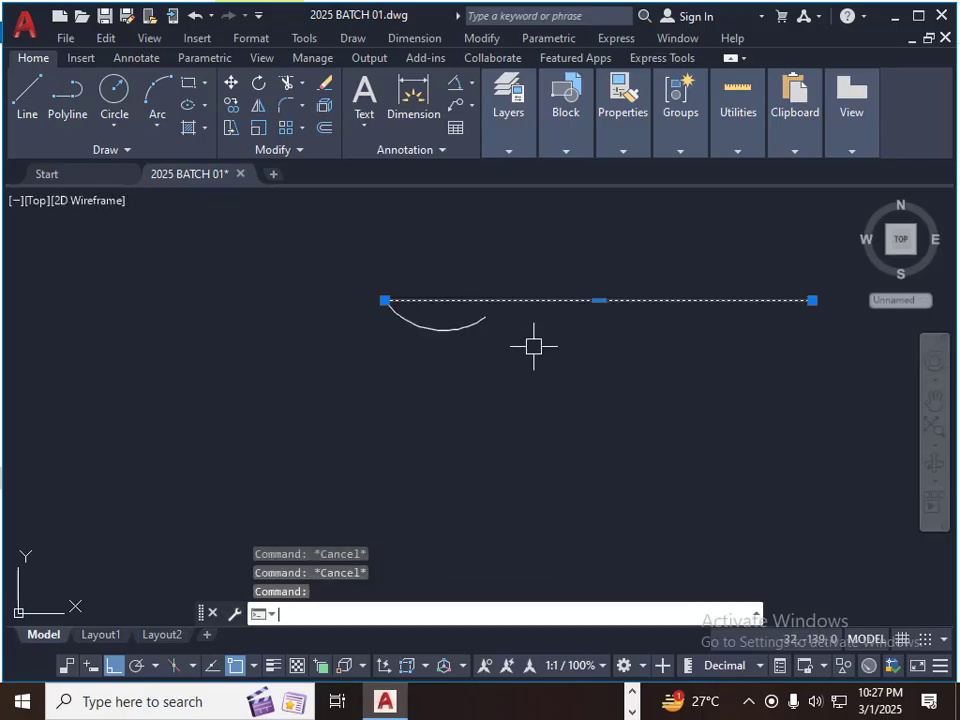
pyautogui.press('Return')
pyautogui.press('Escape')
pyautogui.press('Escape')
pyautogui.press('Escape')
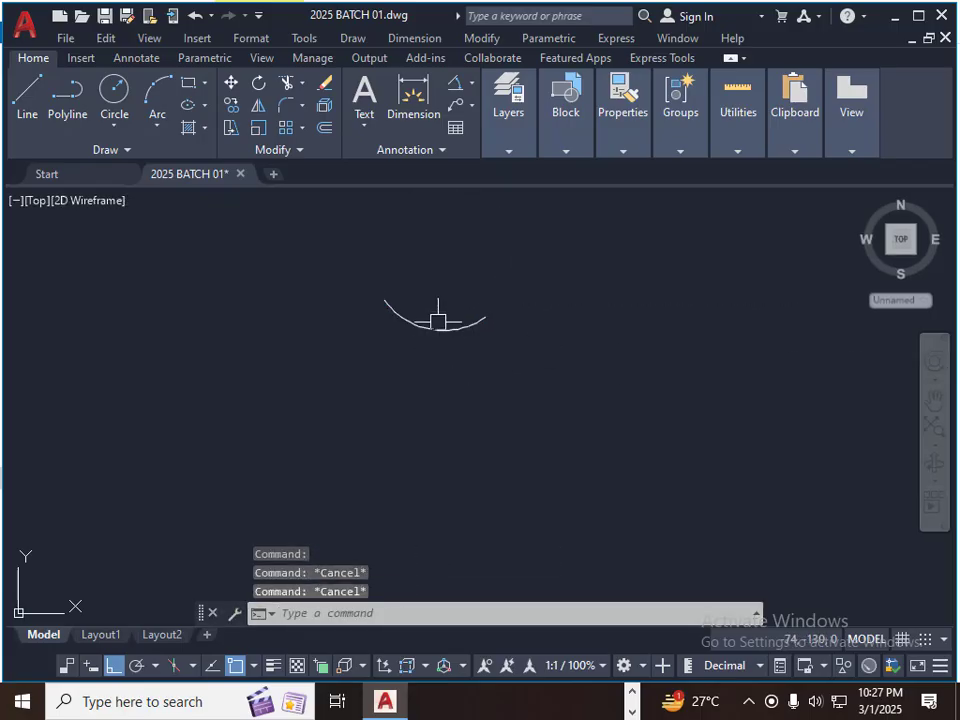
# Step: Draw a polyline from the elliptical arc's left endpoint to its center point
pyautogui.write('pl')
pyautogui.press('Return')
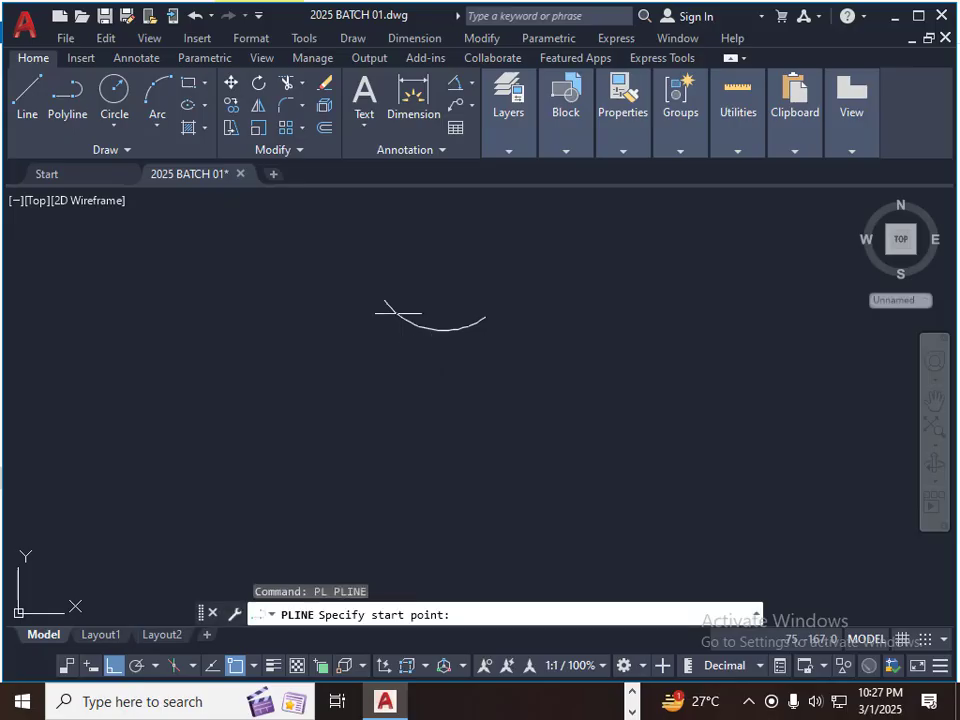
pyautogui.click(384, 300)
pyautogui.click(444, 259)
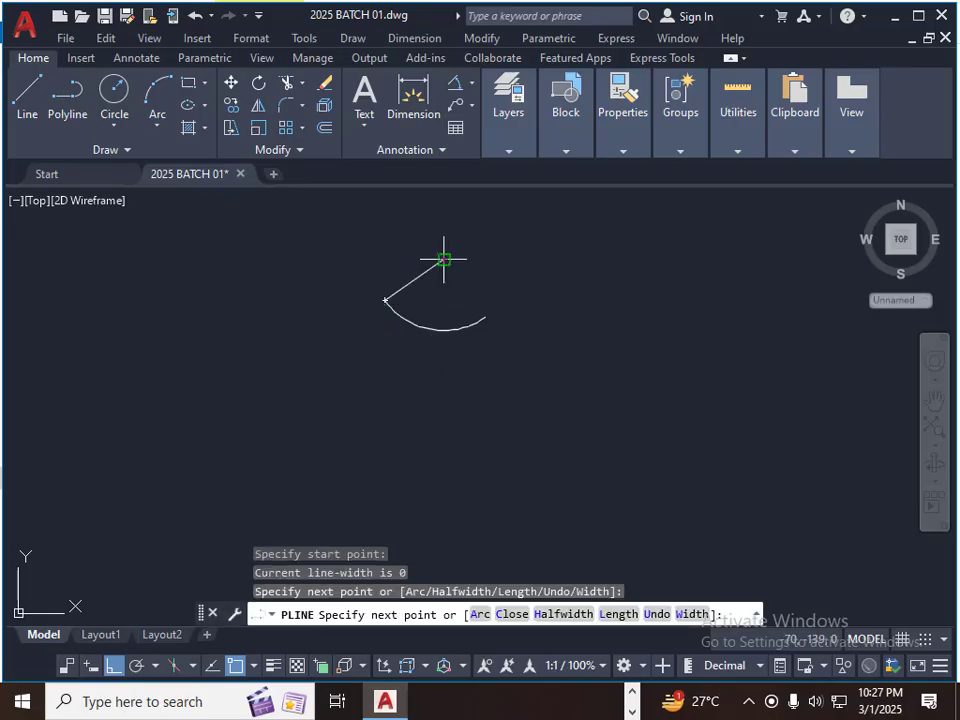
pyautogui.press('Escape')
pyautogui.press('Escape')
pyautogui.press('Escape')
pyautogui.scroll(2, 410, 298)
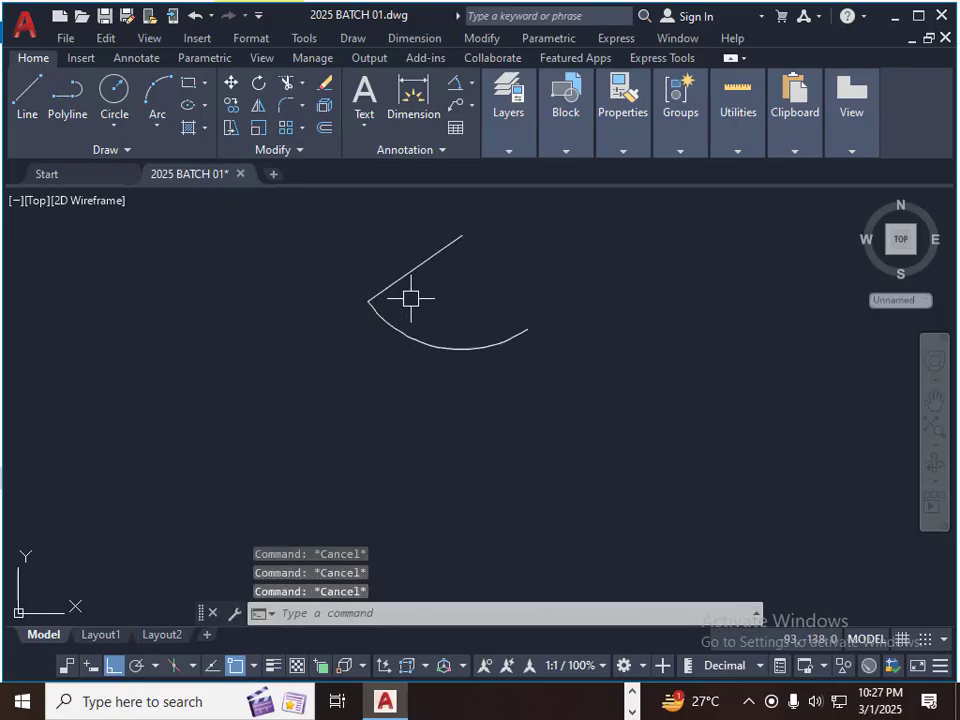
# Step: Try to add an angular dimension between the sloping center polyline and the elliptical arc
pyautogui.click(455, 86)
pyautogui.click(409, 272)
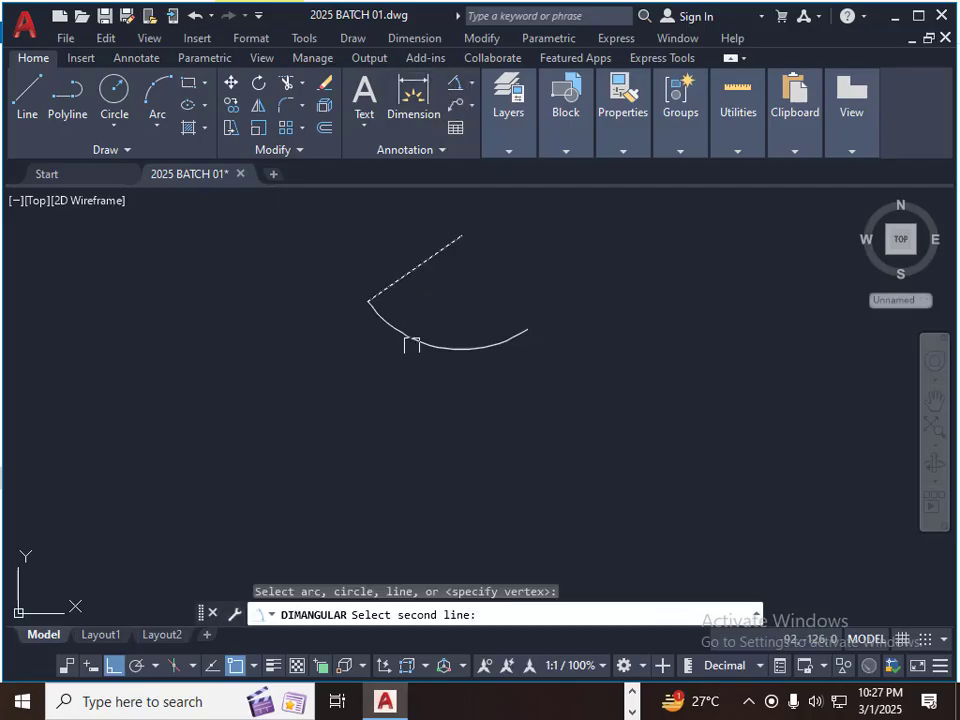
pyautogui.click(411, 336)
pyautogui.press('Escape')
pyautogui.press('Escape')
pyautogui.press('Escape')
pyautogui.press('Escape')
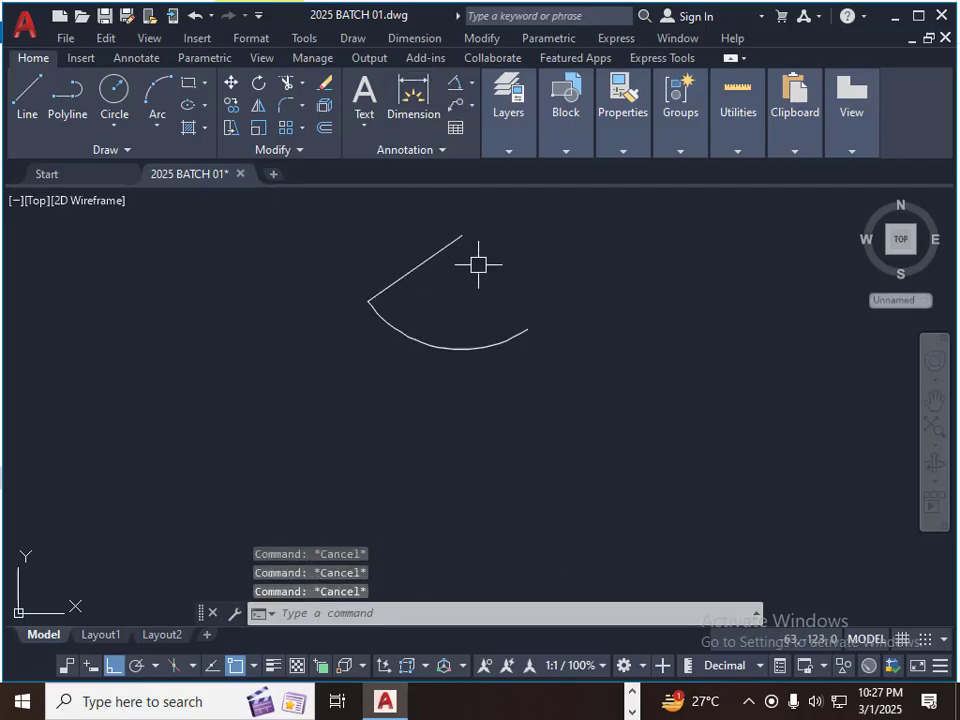
pyautogui.write('pl')
pyautogui.press('Return')
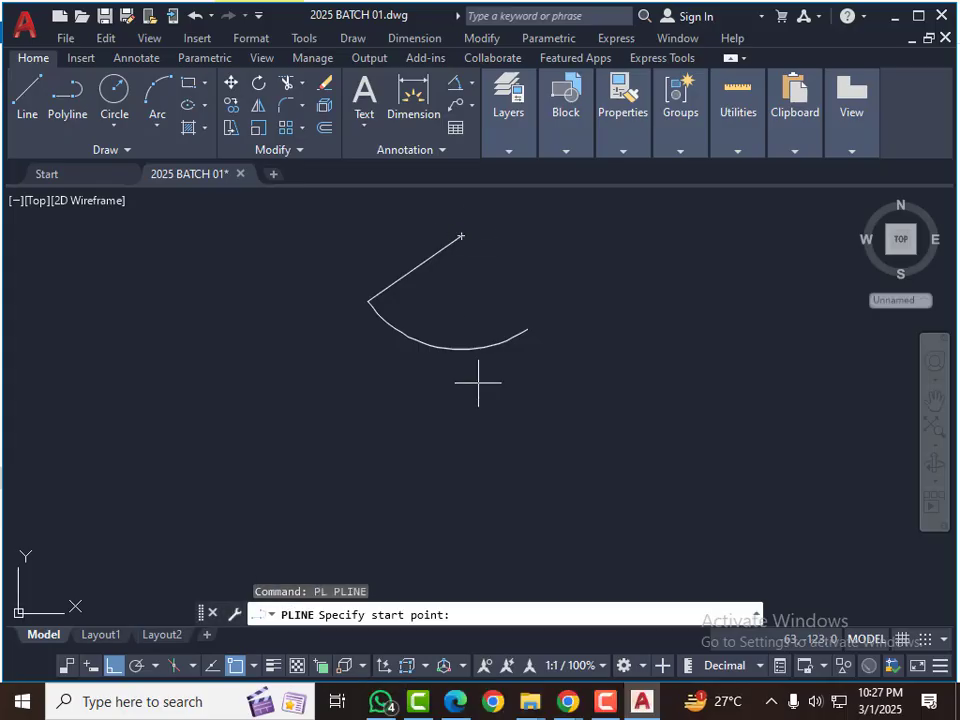
pyautogui.press('Escape')
pyautogui.press('Escape')
pyautogui.click(450, 348)
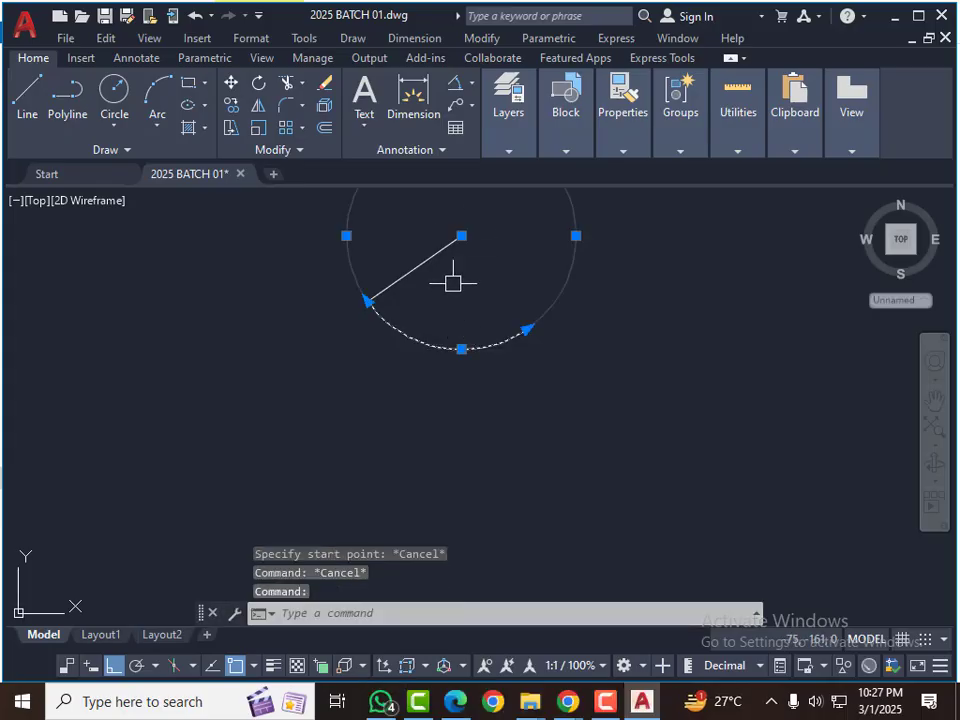
pyautogui.press('Escape')
pyautogui.press('Escape')
pyautogui.click(437, 252)
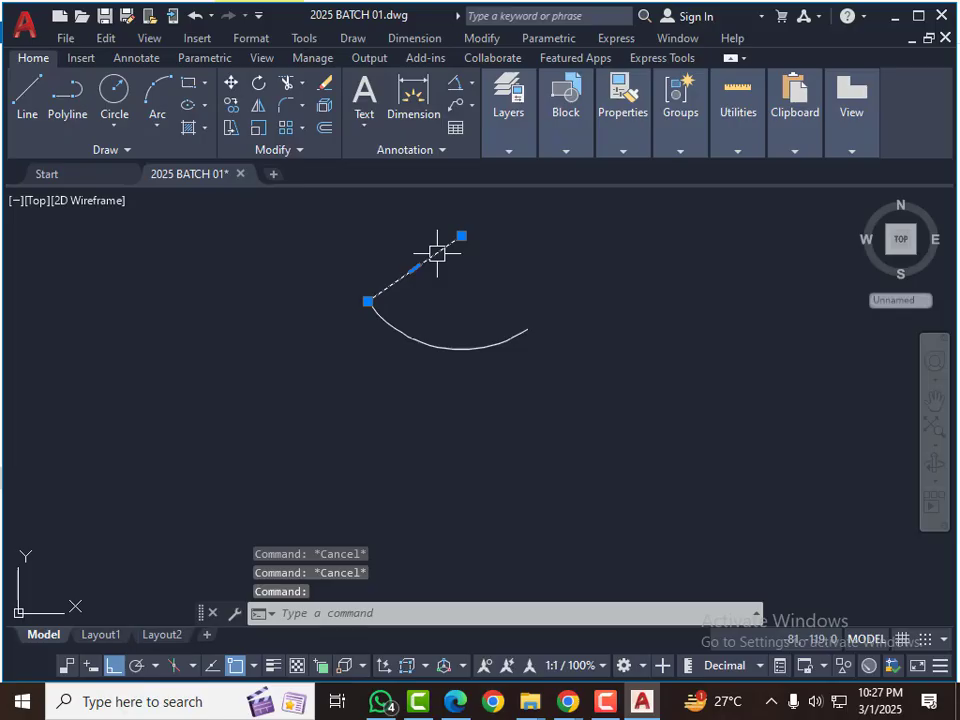
pyautogui.press('Escape')
pyautogui.press('Escape')
# Step: Erase the sloping polyline between the arc's left endpoint and center, keeping the elliptical arc
pyautogui.click(446, 279)
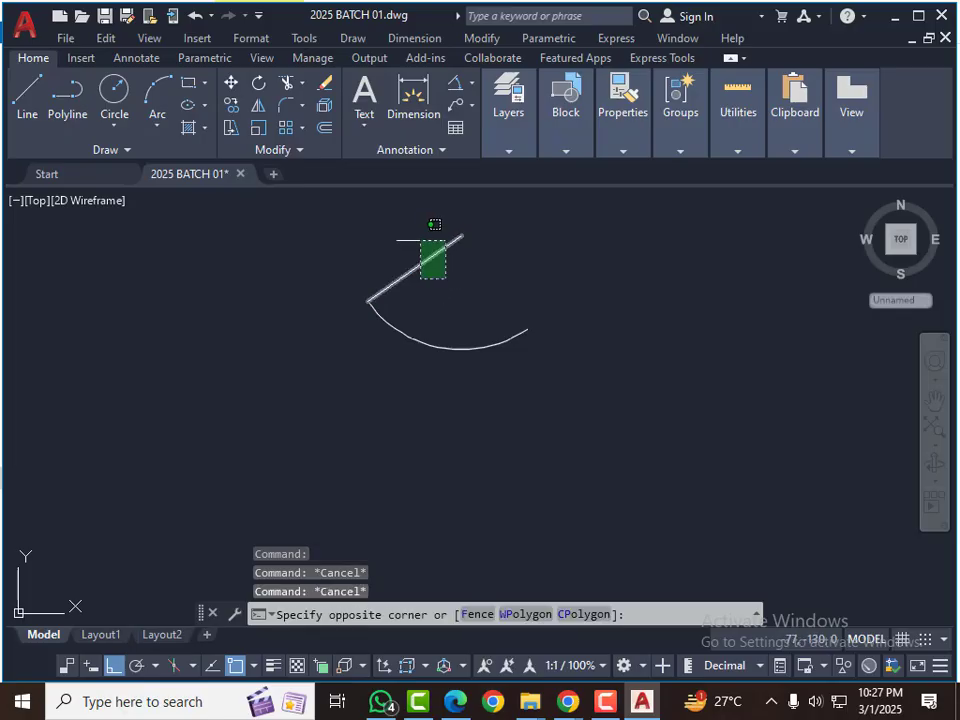
pyautogui.click(420, 240)
pyautogui.write('e')
pyautogui.press('Return')
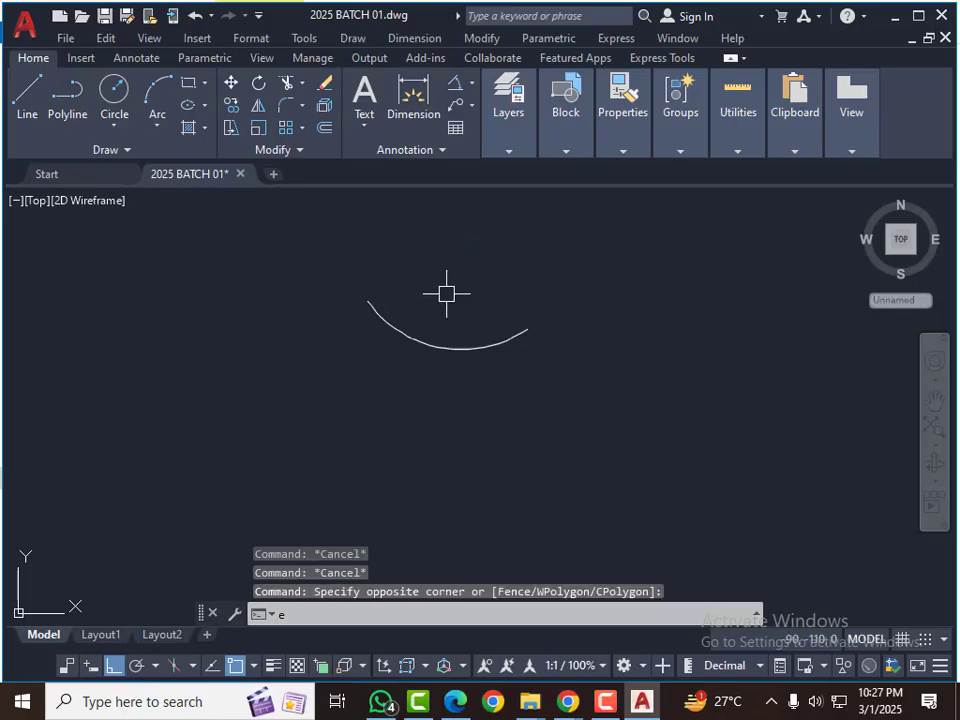
pyautogui.press('Escape')
pyautogui.click(452, 347)
pyautogui.press('Escape')
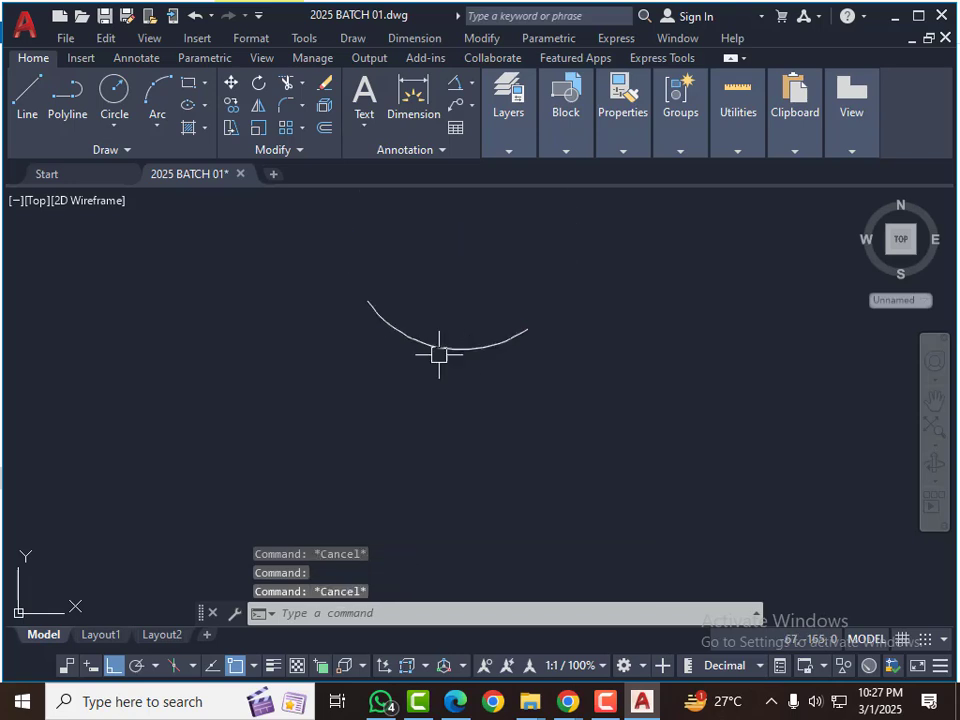
# Step: Try to add an angular dimension directly to the elliptical arc
pyautogui.press('Escape')
pyautogui.press('Escape')
pyautogui.click(471, 83)
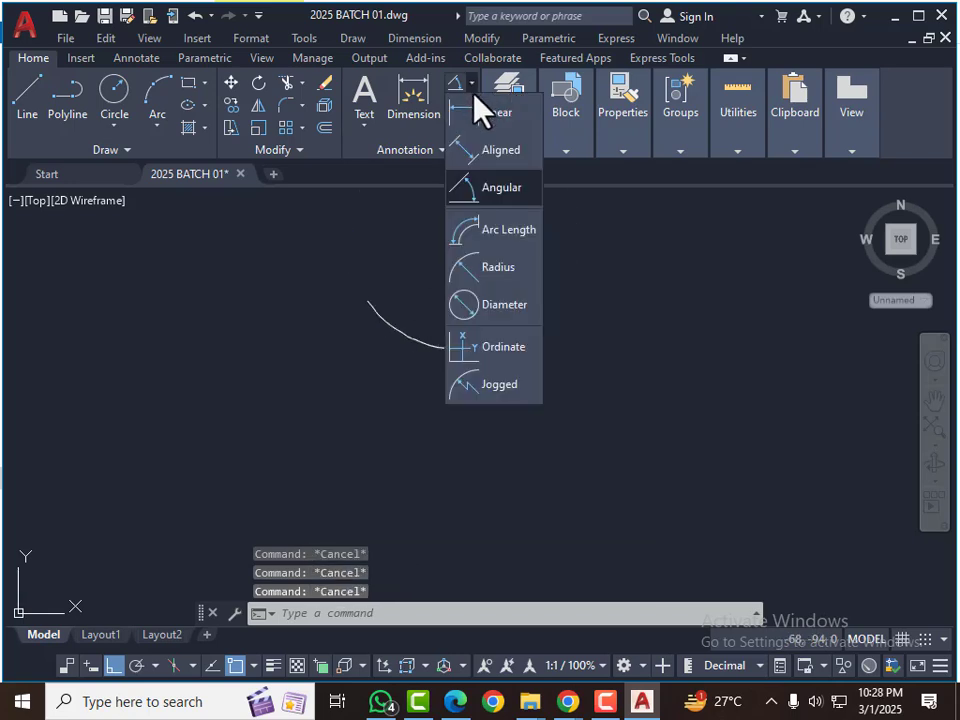
pyautogui.click(488, 190)
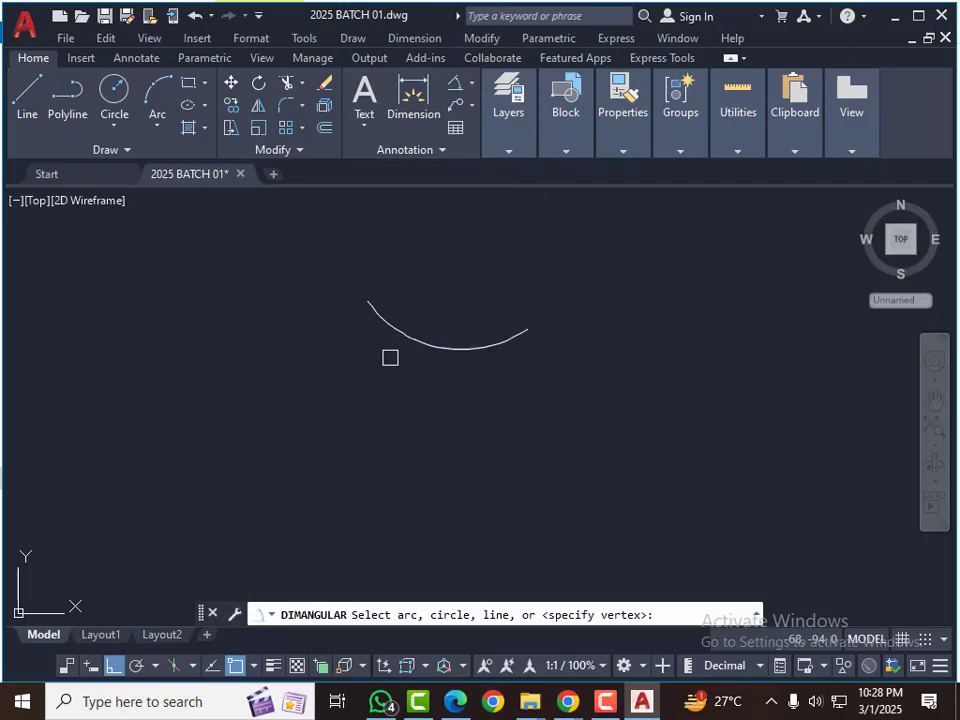
pyautogui.click(420, 345)
pyautogui.click(425, 336)
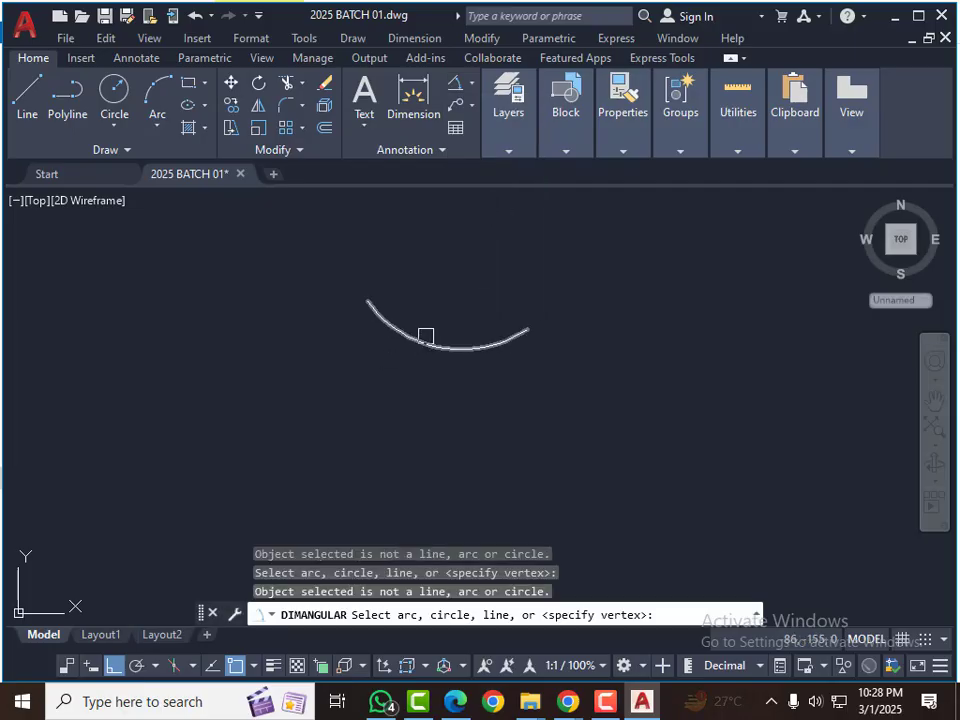
pyautogui.press('Escape')
pyautogui.press('Escape')
pyautogui.press('Escape')
pyautogui.press('Escape')
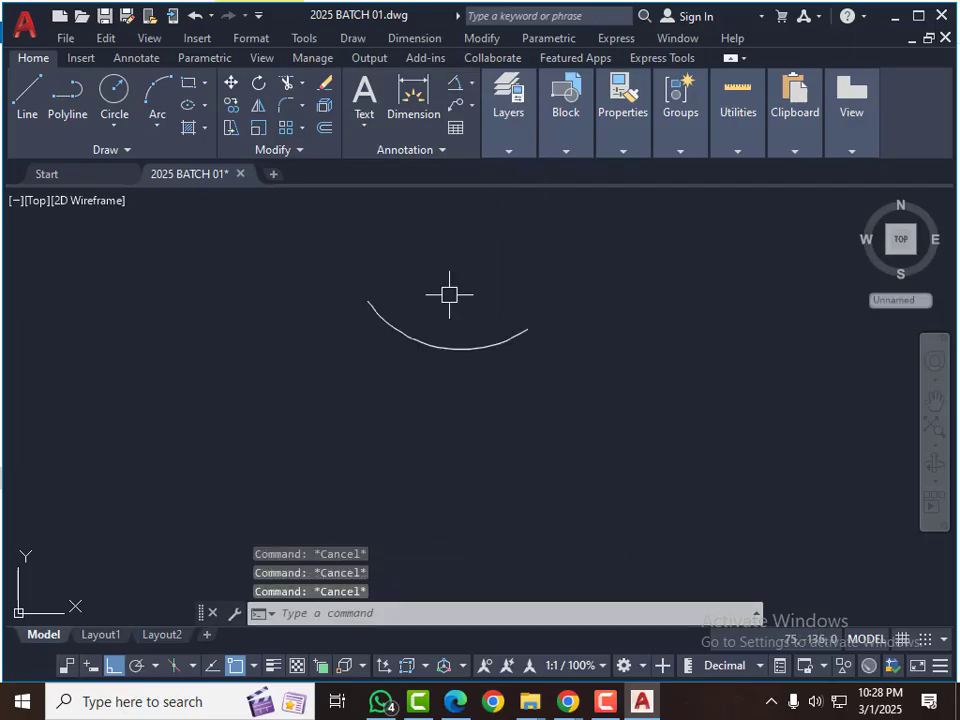
# Step: Draw a horizontal polyline about 267 units long from the elliptical arc's center point toward the right
pyautogui.write('pl')
pyautogui.press('Return')
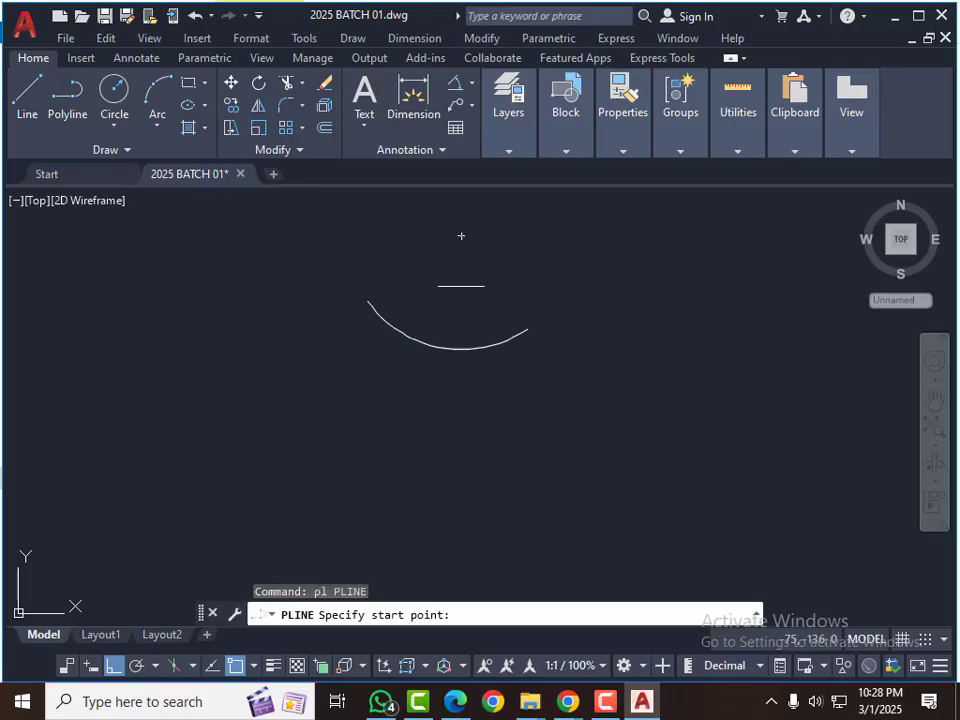
pyautogui.click(456, 234)
pyautogui.scroll(-4, 330, 295)
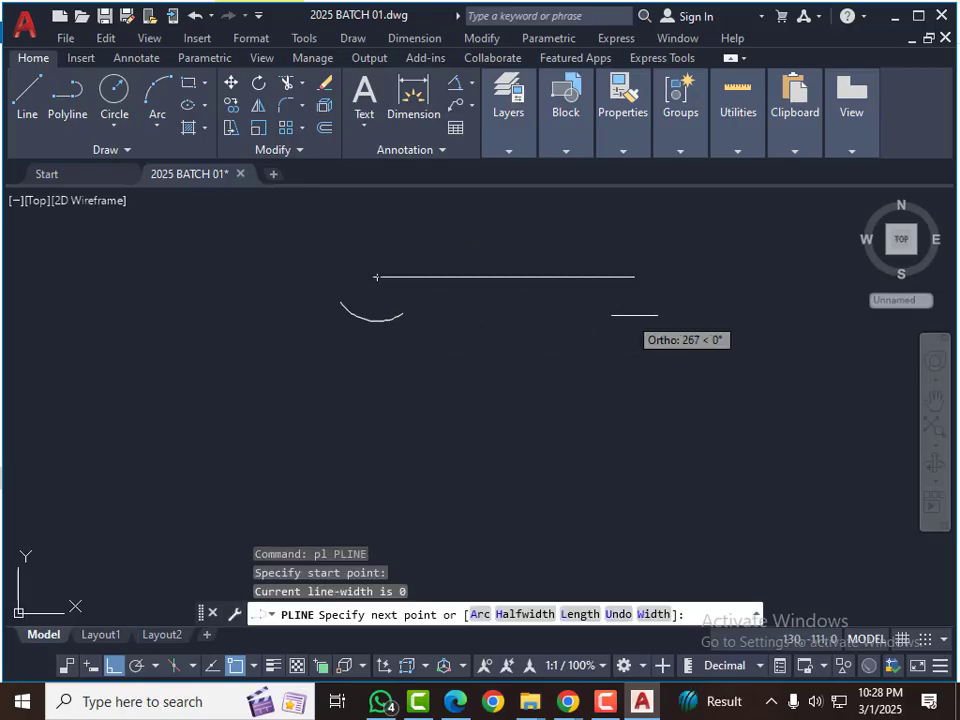
pyautogui.click(641, 290)
pyautogui.press('Escape')
pyautogui.press('Escape')
pyautogui.press('Escape')
pyautogui.press('Escape')
pyautogui.scroll(2, 325, 300)
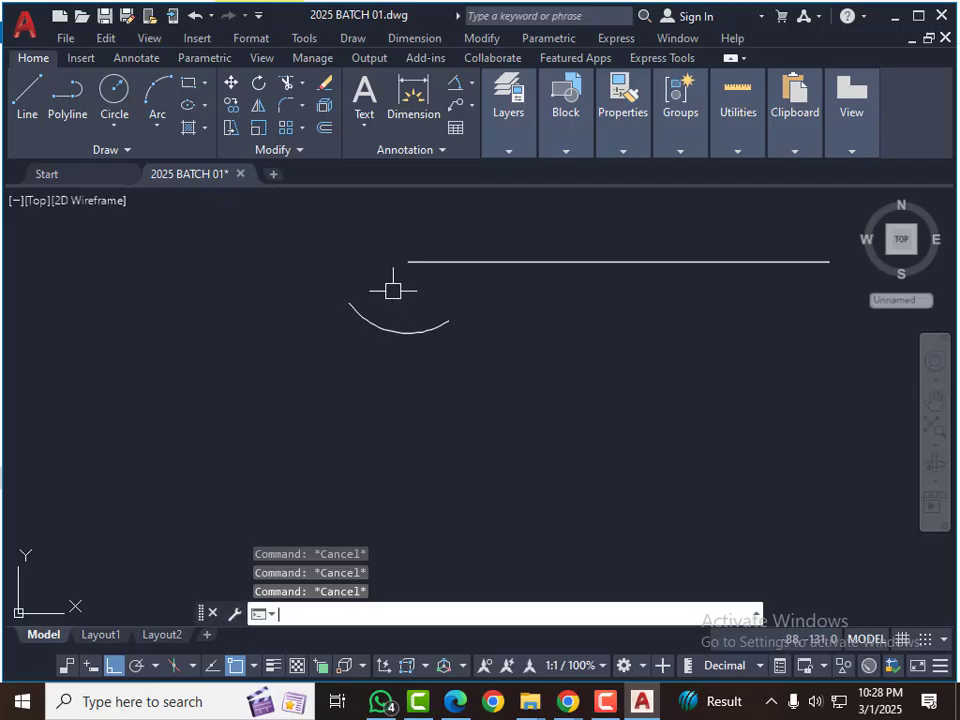
# Step: Draw a polyline from the horizontal line's left end at the arc's center to the elliptical arc's left endpoint
pyautogui.press('Return')
pyautogui.press('Escape')
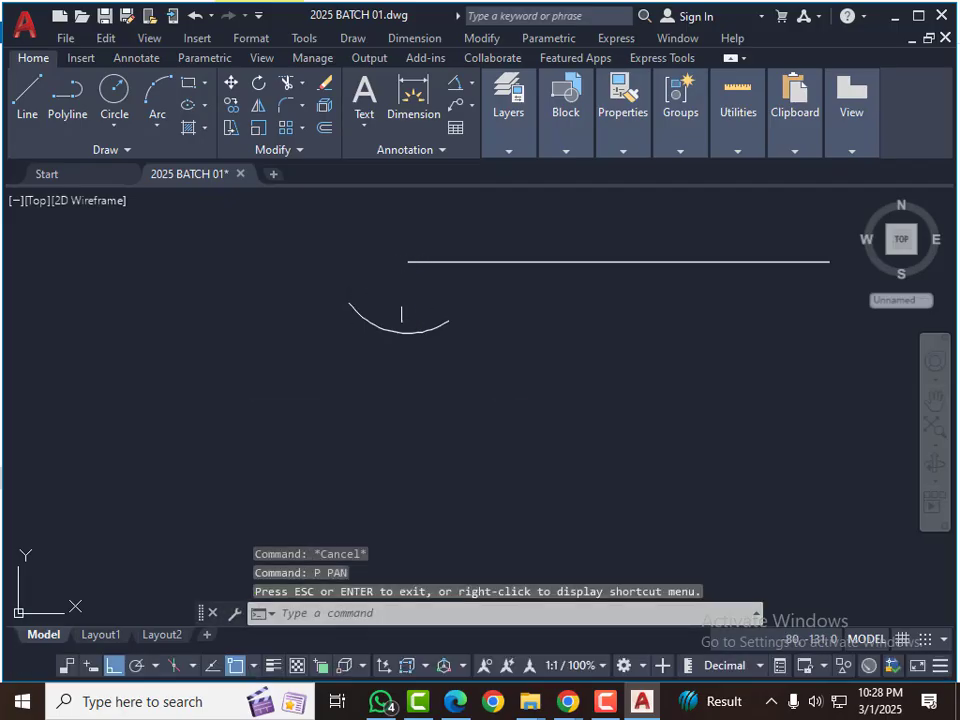
pyautogui.write('pl')
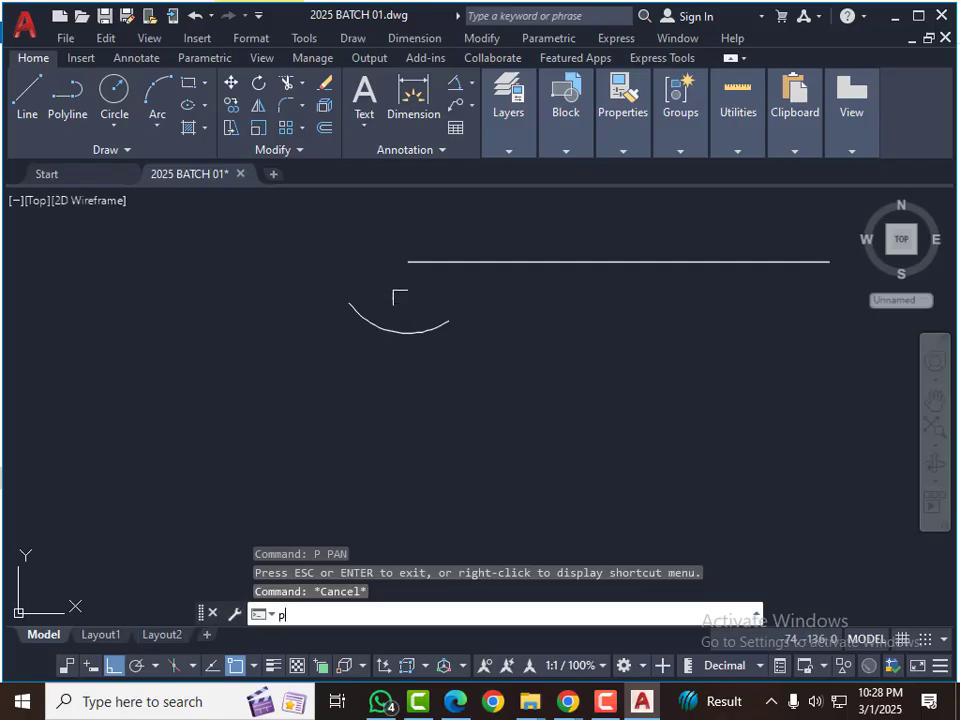
pyautogui.press('Return')
pyautogui.click(408, 262)
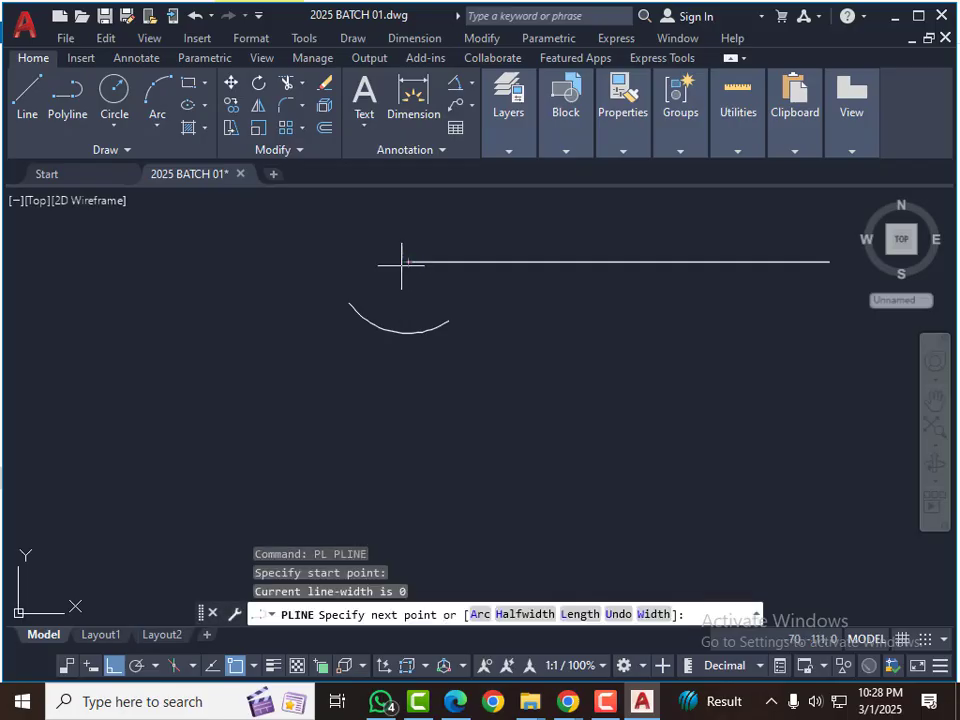
pyautogui.click(349, 302)
pyautogui.press('Escape')
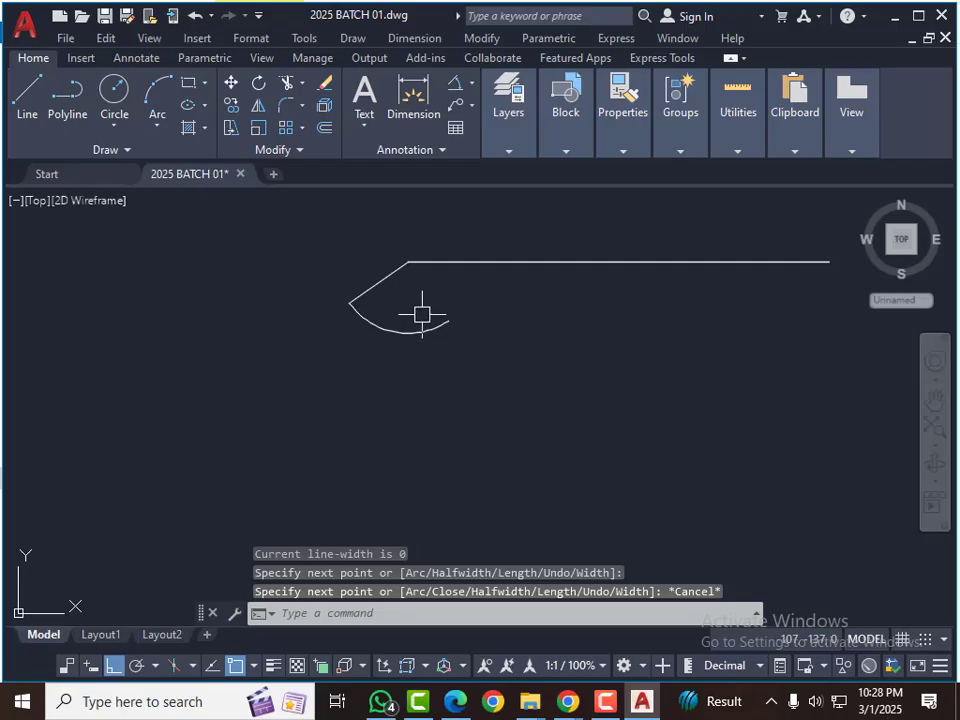
pyautogui.click(413, 329)
pyautogui.press('Escape')
pyautogui.press('Escape')
pyautogui.press('Escape')
pyautogui.press('Escape')
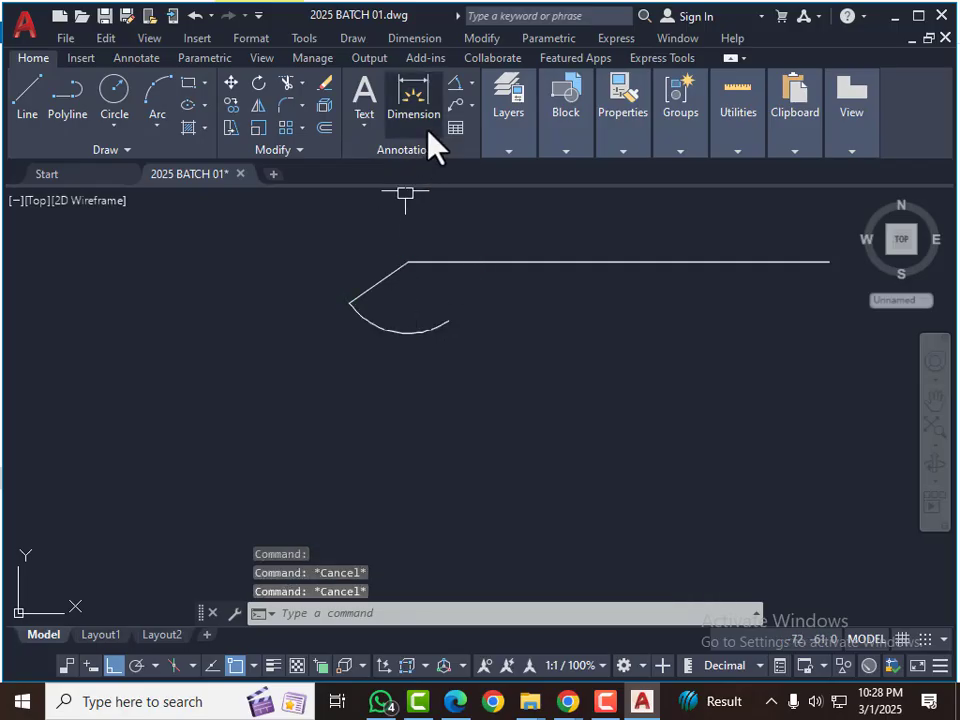
# Step: Try to add an arc length dimension to the elliptical arc
pyautogui.click(470, 83)
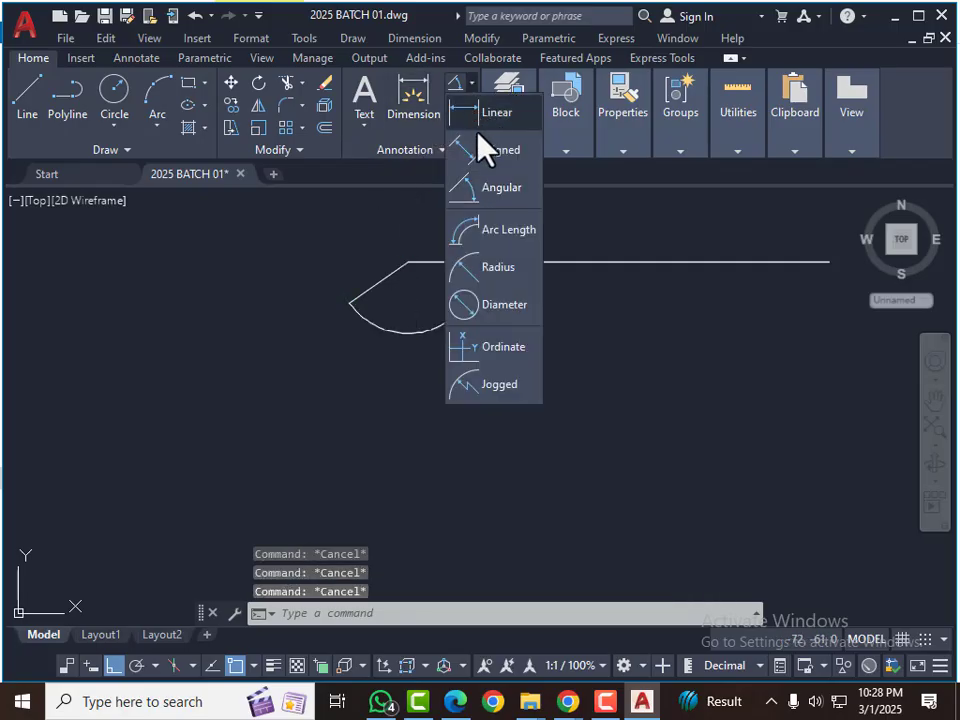
pyautogui.click(499, 236)
pyautogui.click(398, 336)
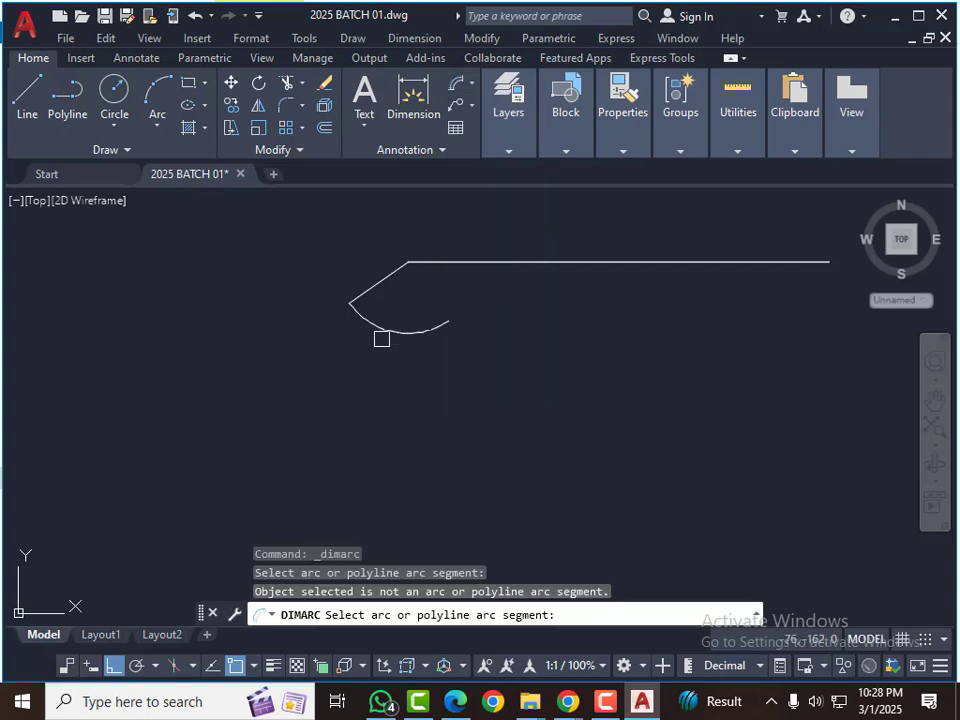
pyautogui.press('Escape')
pyautogui.press('Escape')
pyautogui.press('Escape')
pyautogui.press('Escape')
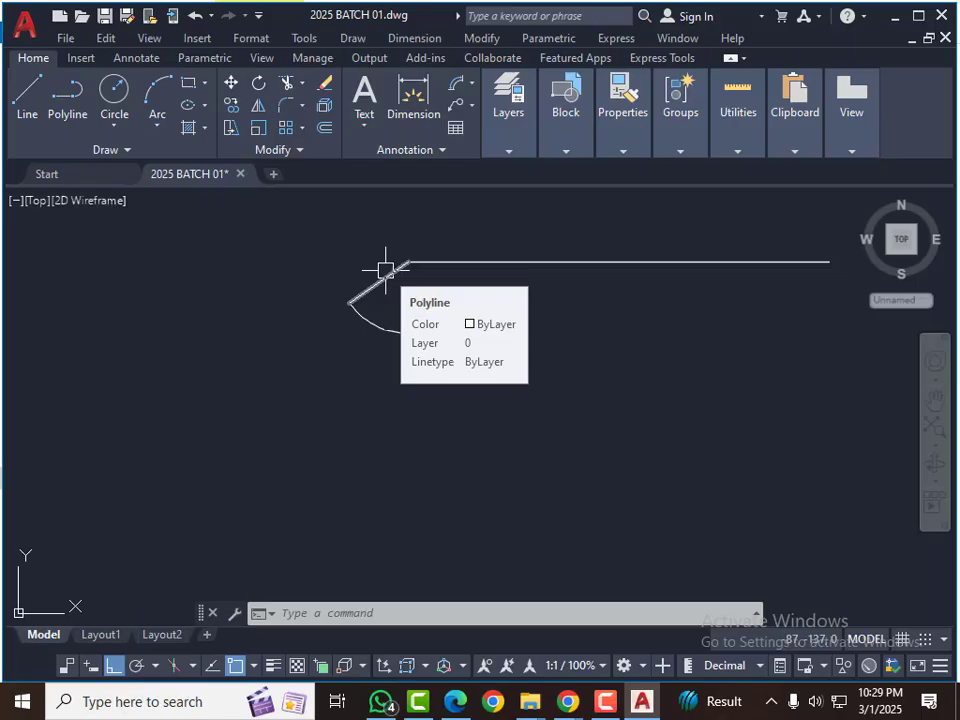
# Step: Stretch the horizontal polyline's left endpoint horizontally leftward, well past the elliptical arc's left endpoint
pyautogui.click(443, 262)
pyautogui.click(407, 262)
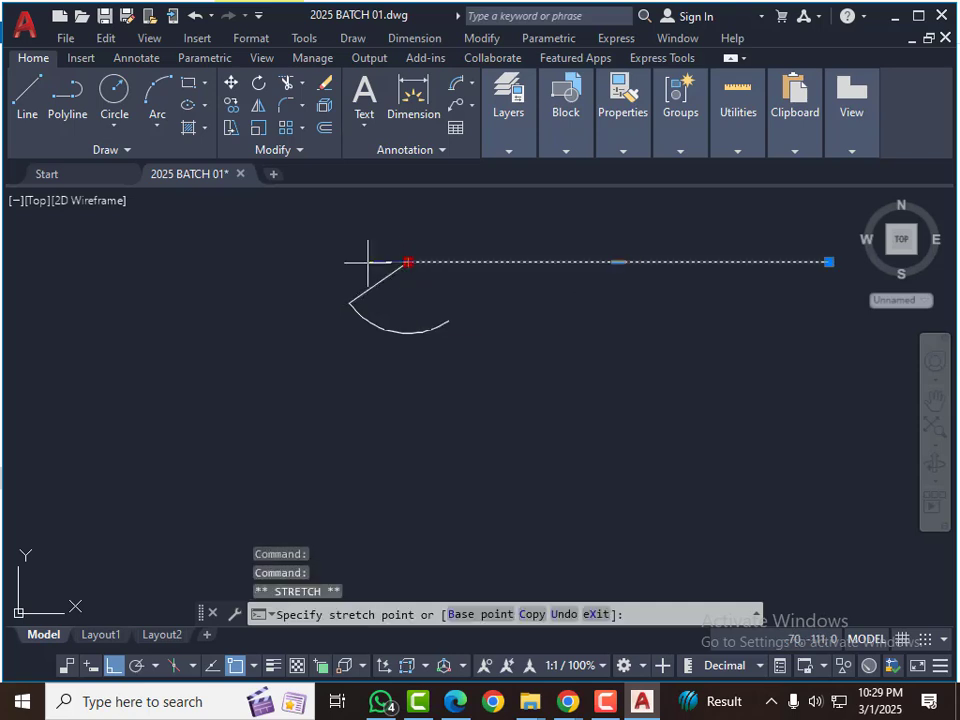
pyautogui.click(163, 262)
pyautogui.press('Escape')
pyautogui.press('Escape')
pyautogui.press('Escape')
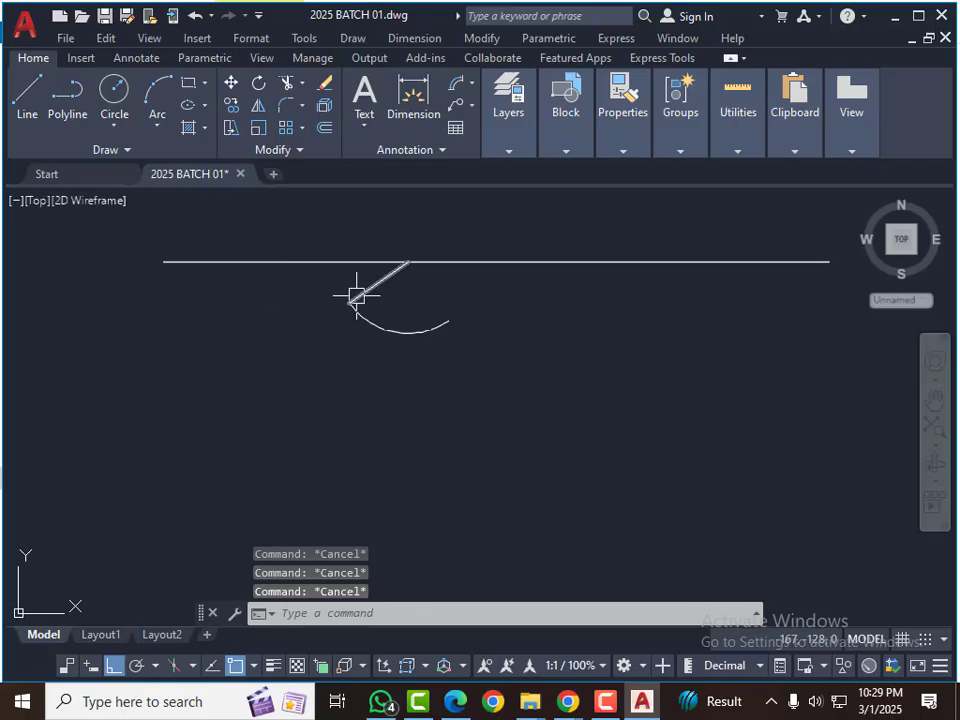
# Step: Add an angular dimension between the horizontal line and the sloping polyline to the arc's left endpoint, placed left of the arc
pyautogui.scroll(2, 358, 294)
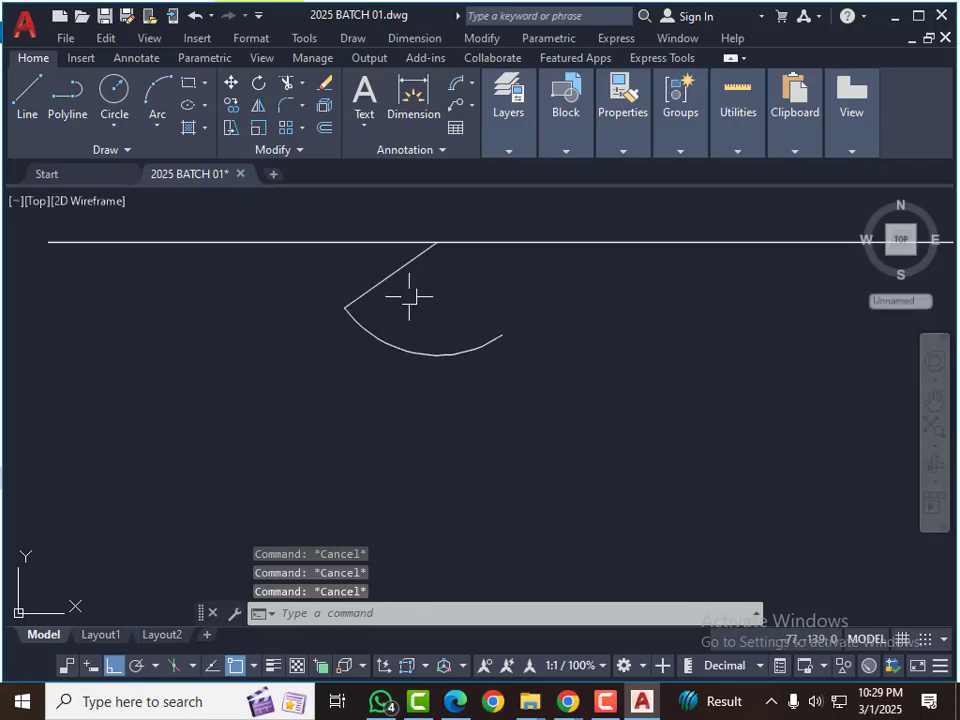
pyautogui.click(398, 277)
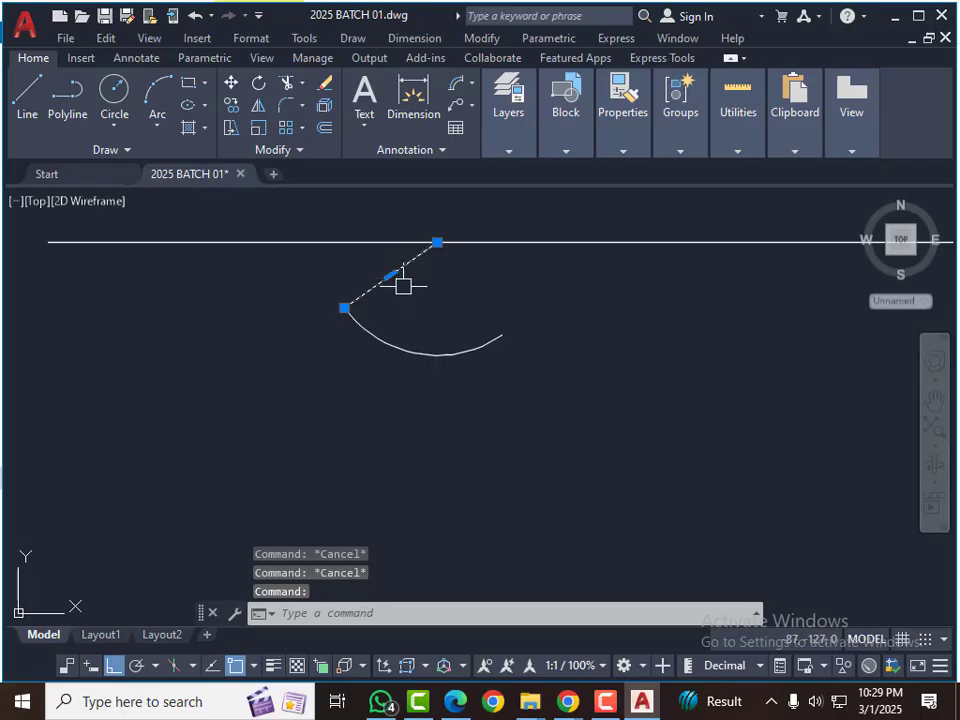
pyautogui.press('Escape')
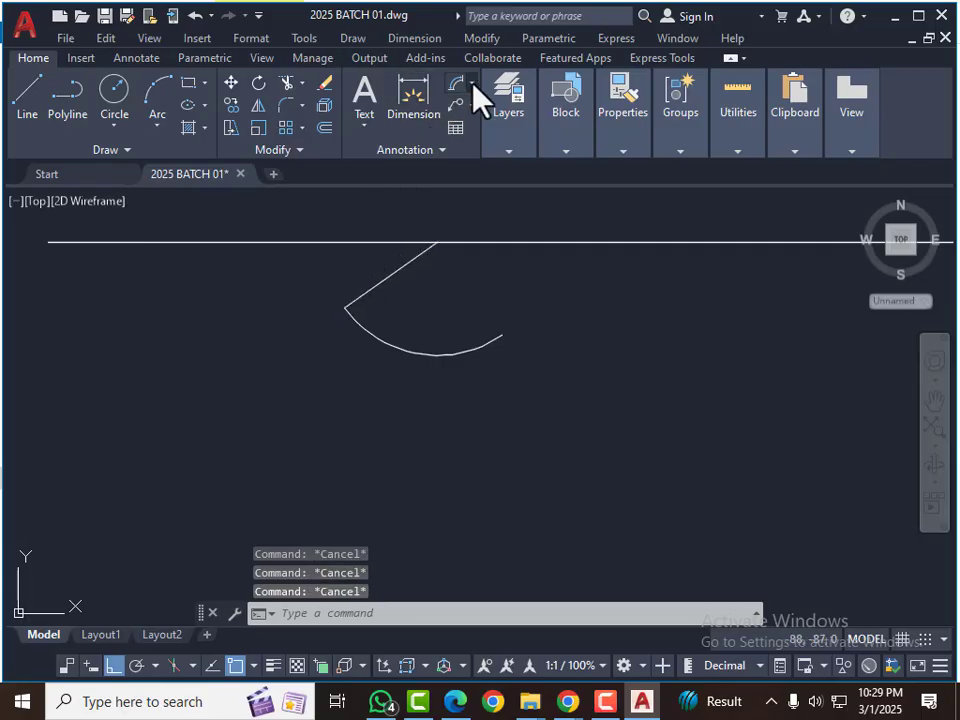
pyautogui.click(471, 86)
pyautogui.click(505, 188)
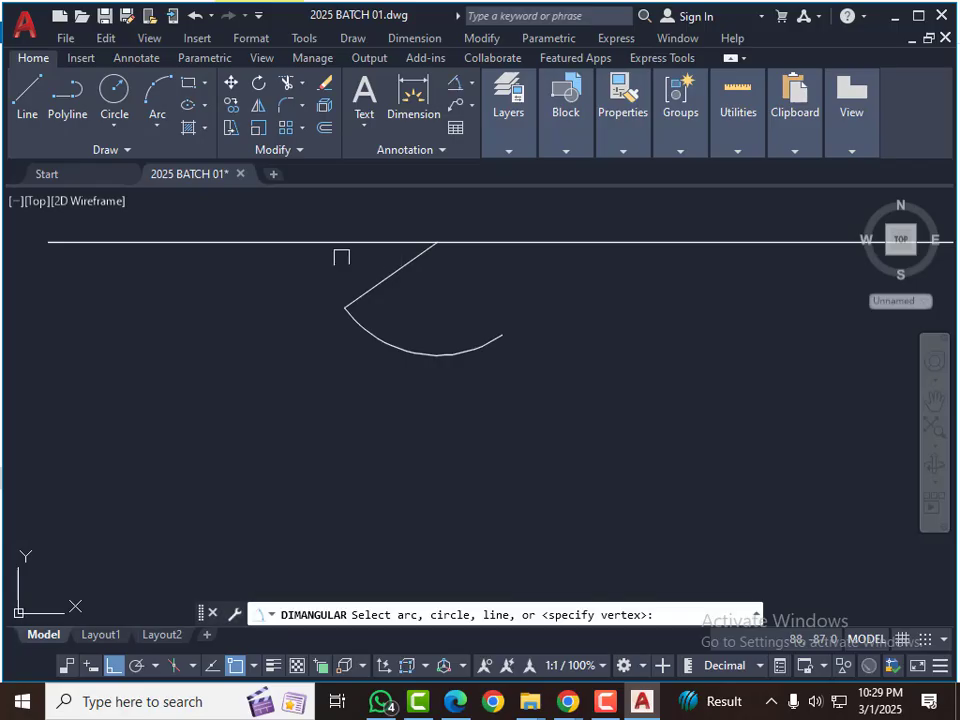
pyautogui.click(366, 242)
pyautogui.click(386, 276)
pyautogui.scroll(-3, 365, 250)
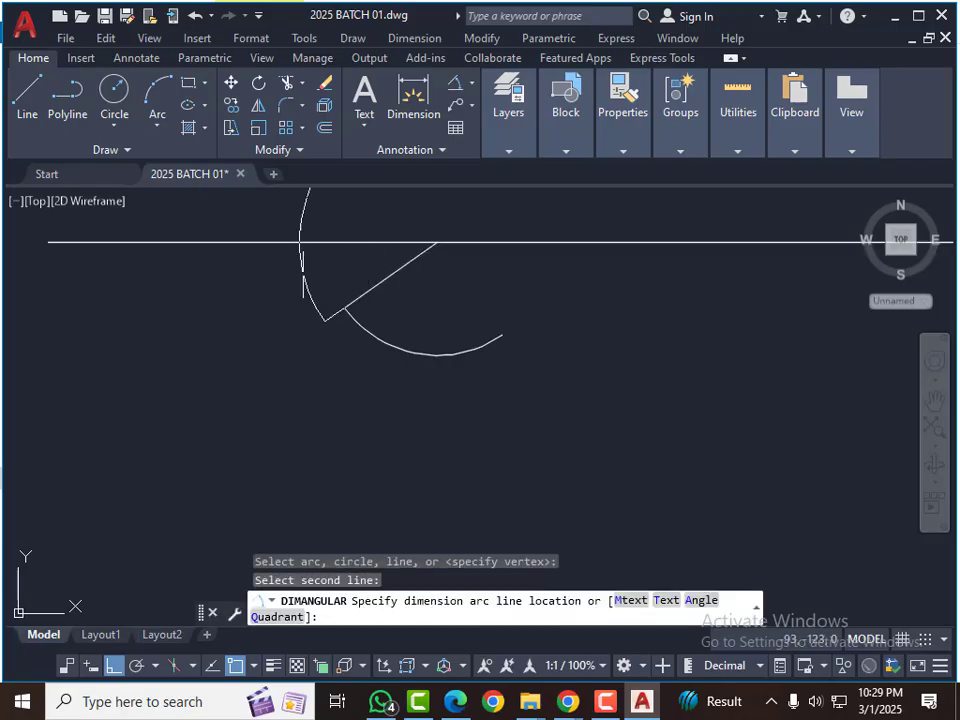
pyautogui.click(301, 312)
pyautogui.scroll(2, 301, 312)
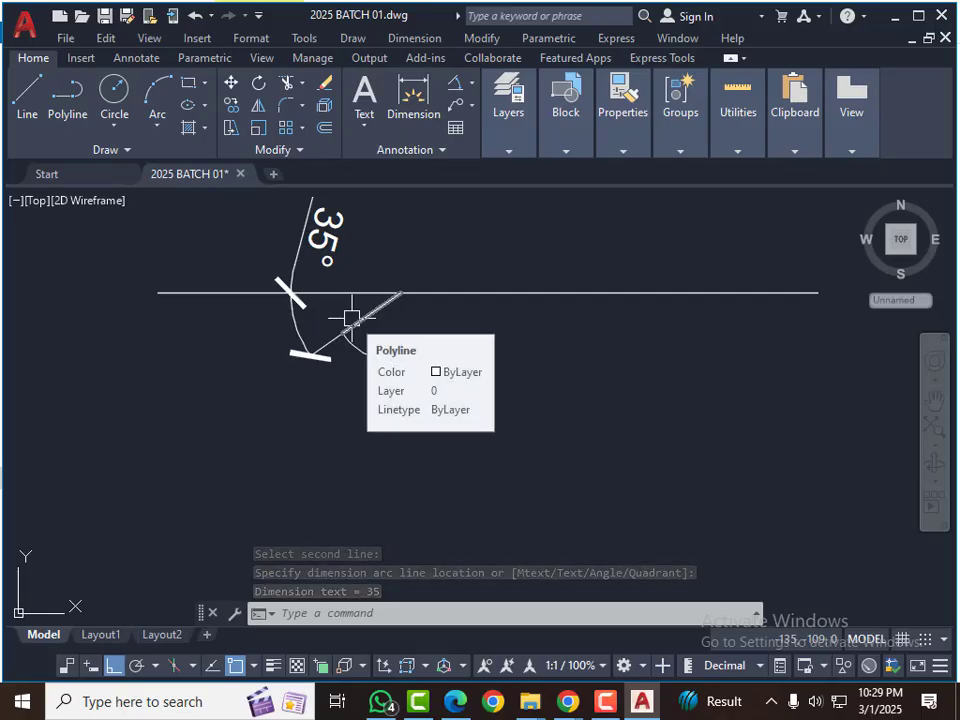
pyautogui.press('Escape')
pyautogui.press('Escape')
pyautogui.press('Escape')
# Step: Try to add an angular dimension between the horizontal line and the elliptical arc
pyautogui.click(456, 85)
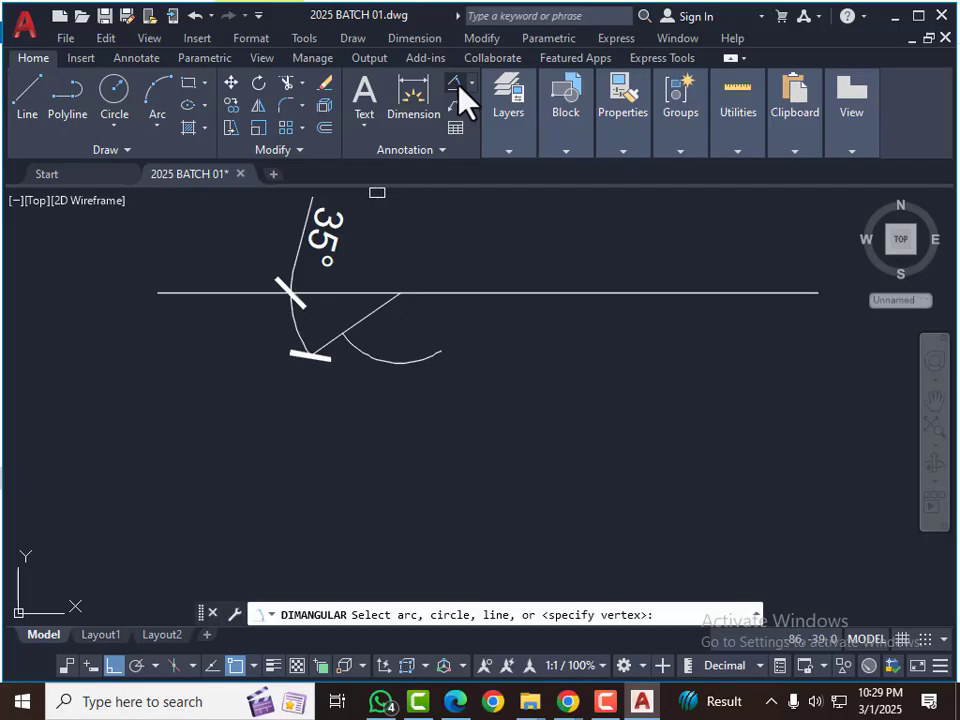
pyautogui.click(343, 292)
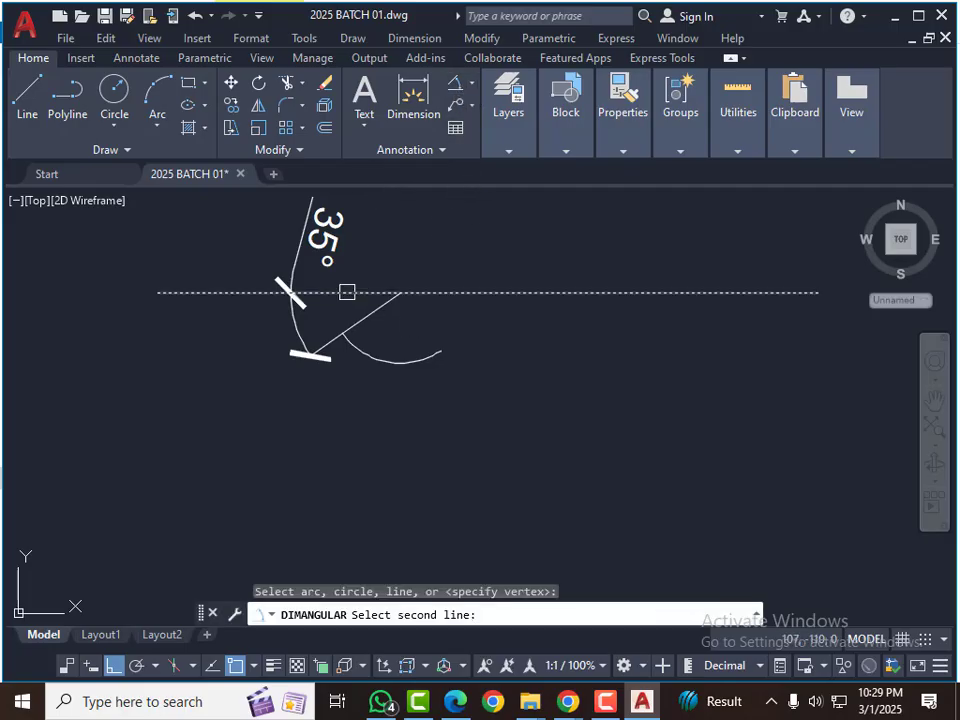
pyautogui.click(408, 361)
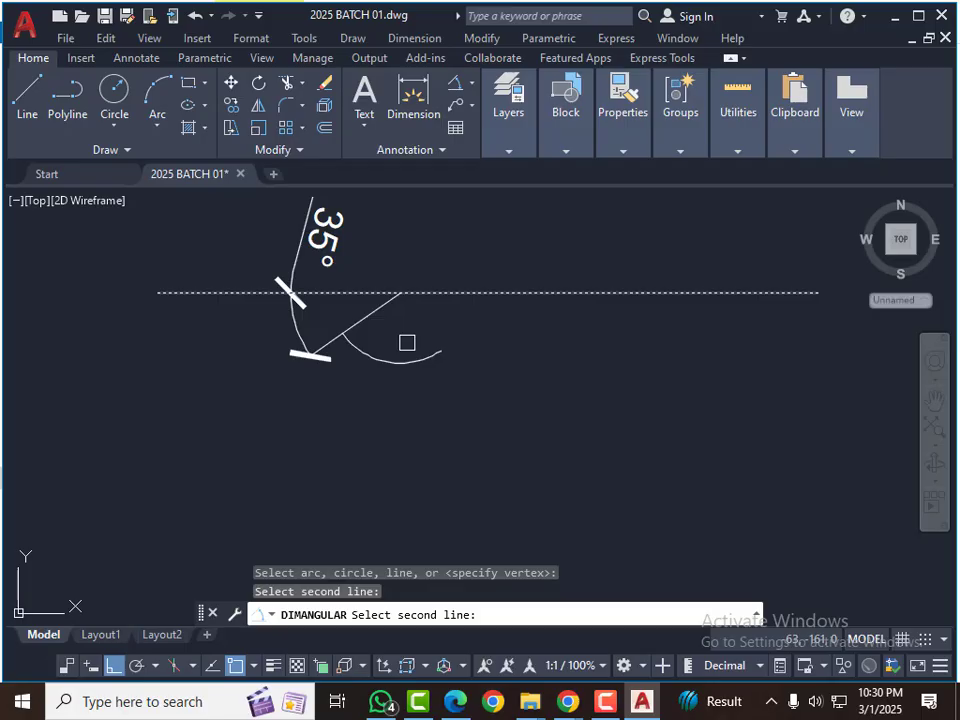
pyautogui.press('Escape')
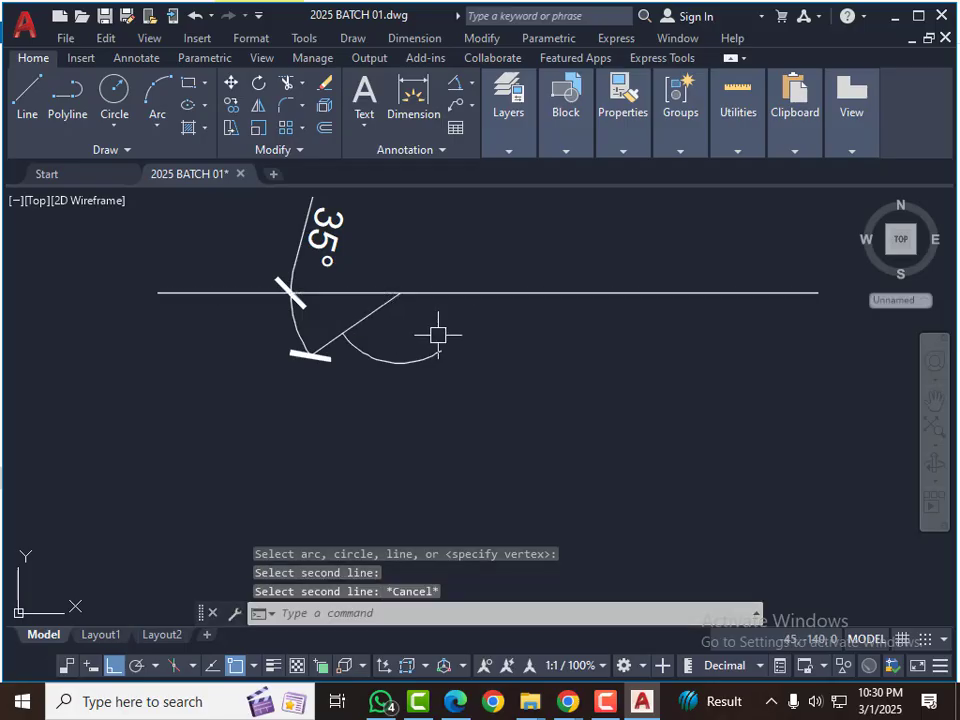
# Step: Draw a polyline from the elliptical arc's center point to its right endpoint
pyautogui.write('pl')
pyautogui.press('Return')
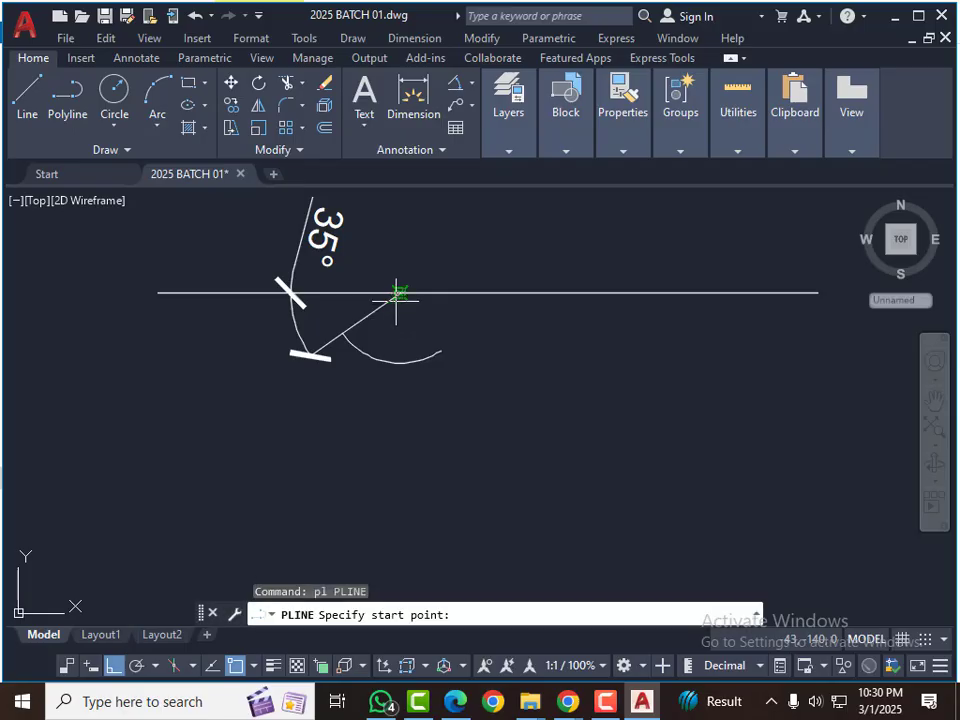
pyautogui.click(400, 293)
pyautogui.click(440, 351)
pyautogui.press('Escape')
pyautogui.press('Escape')
pyautogui.press('Escape')
pyautogui.press('Escape')
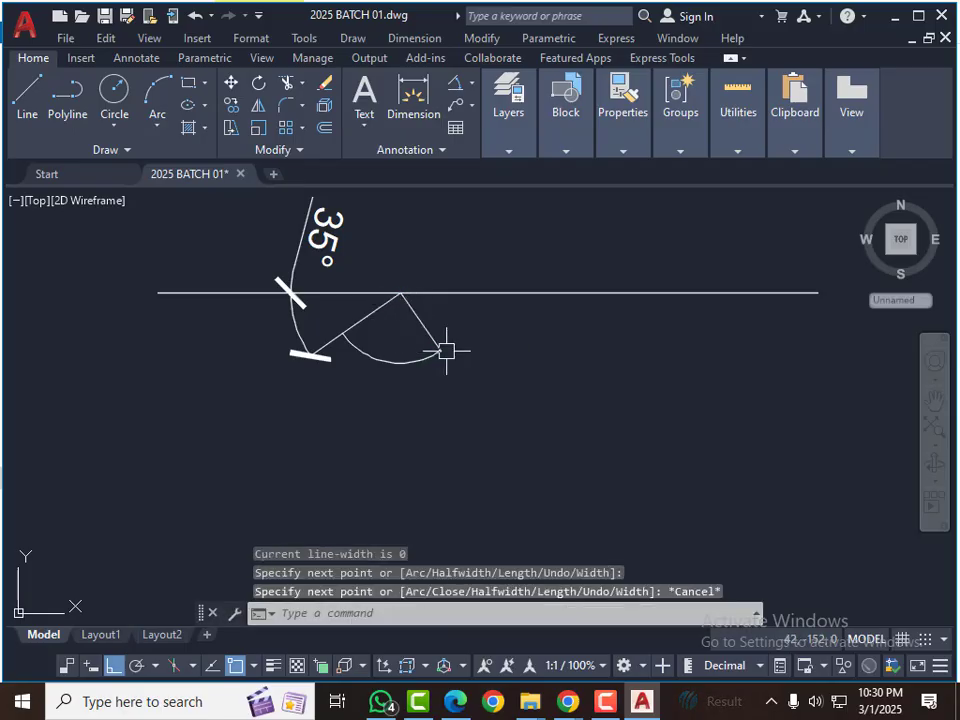
# Step: Add an angular dimension from the horizontal line's left part to the polyline at the arc's right endpoint, placed below the arc
pyautogui.click(453, 84)
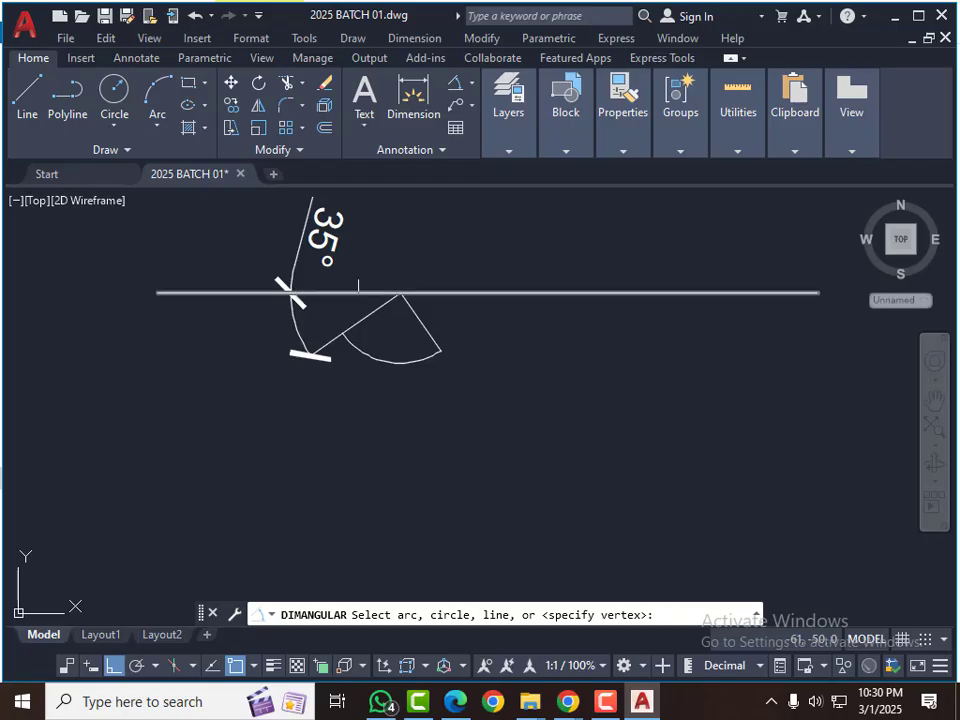
pyautogui.click(361, 292)
pyautogui.click(419, 328)
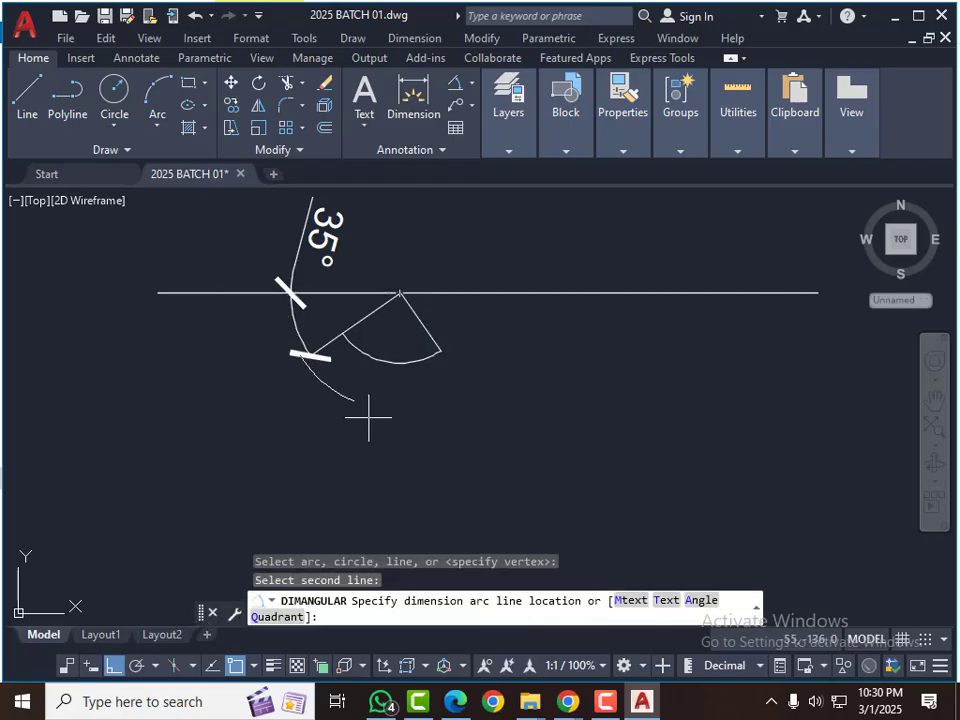
pyautogui.click(270, 442)
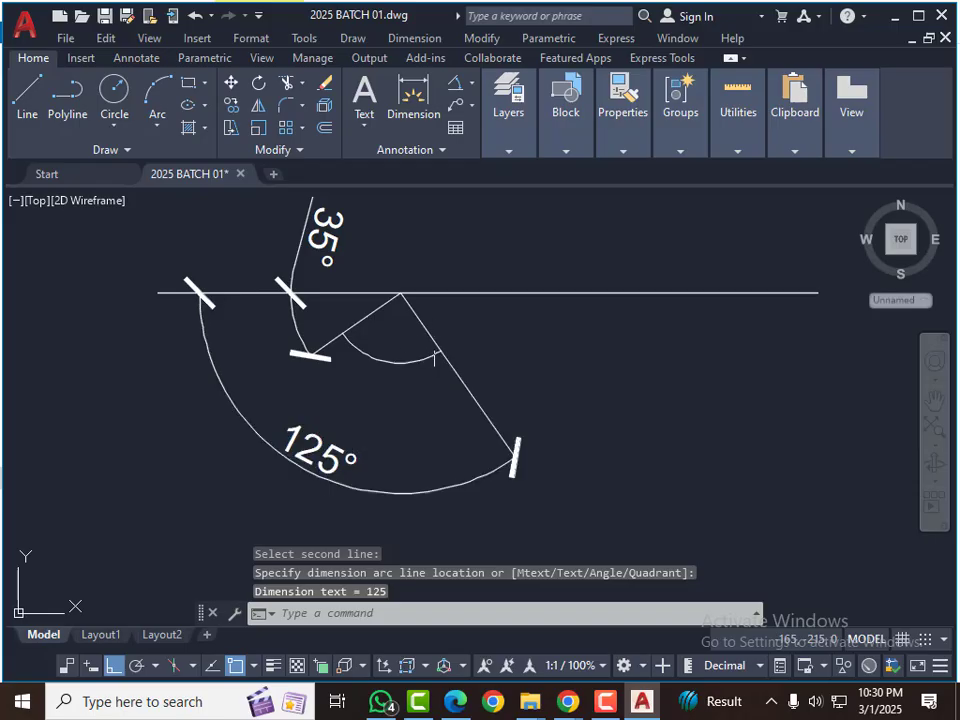
pyautogui.click(471, 293)
pyautogui.press('Escape')
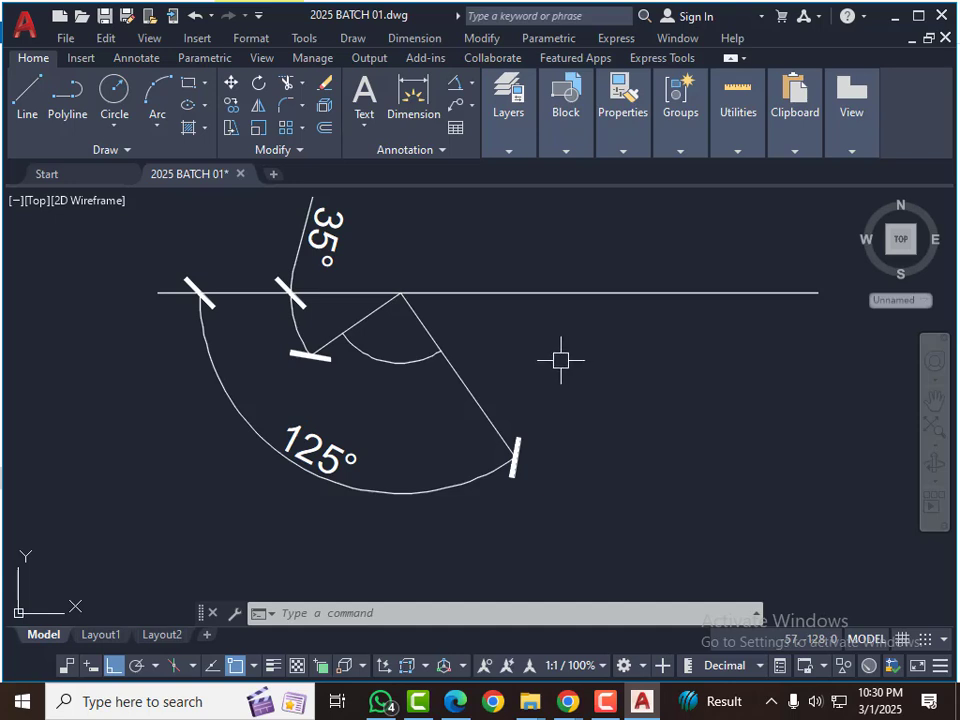
pyautogui.scroll(-4, 393, 359)
pyautogui.moveTo(455, 386); pyautogui.dragTo(443, 393, button='middle')
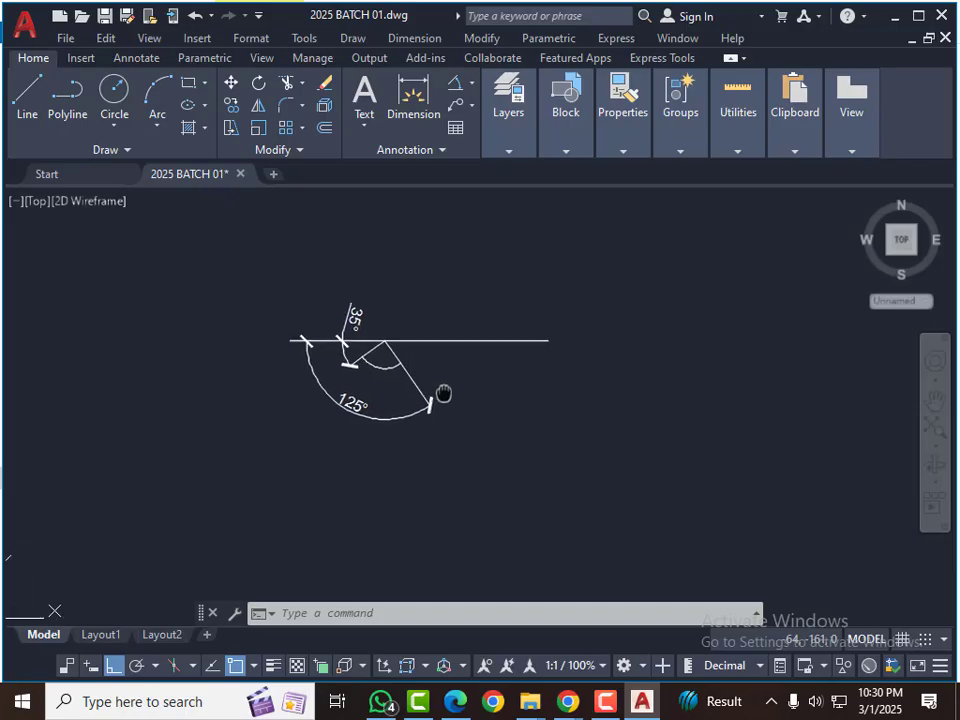
pyautogui.scroll(4, 321, 330)
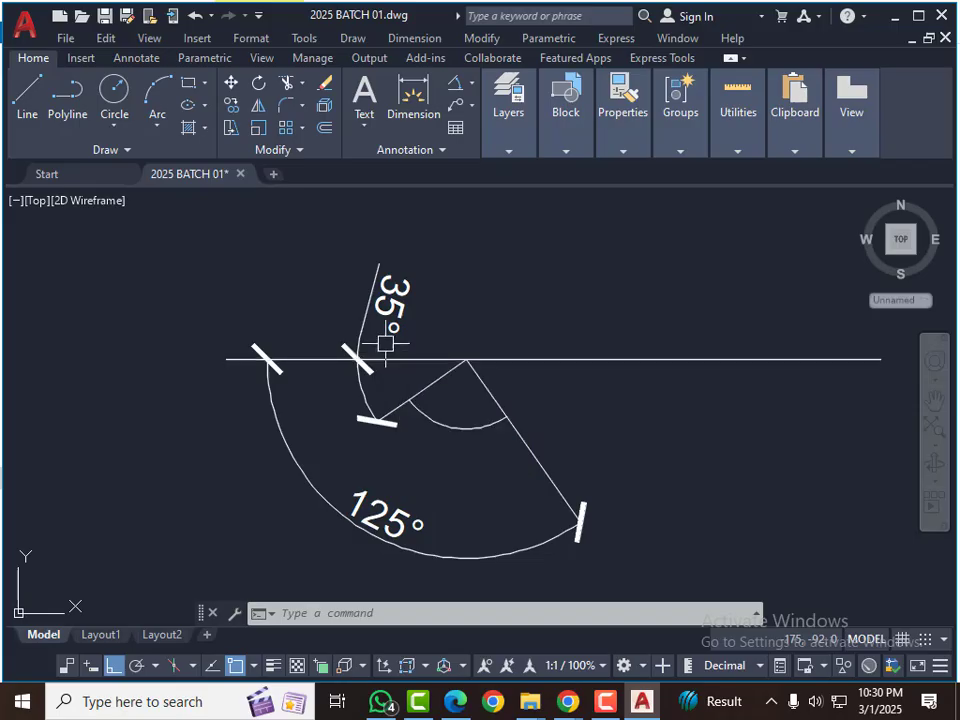
pyautogui.scroll(-4, 443, 275)
pyautogui.press('Escape')
pyautogui.press('Escape')
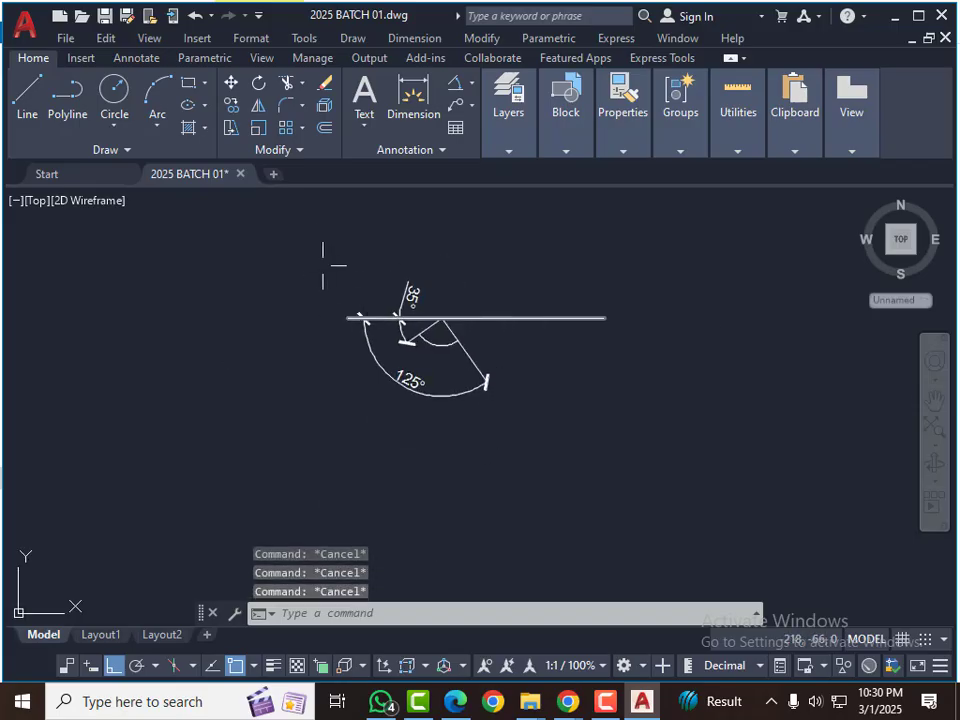
pyautogui.click(322, 250)
pyautogui.click(570, 403)
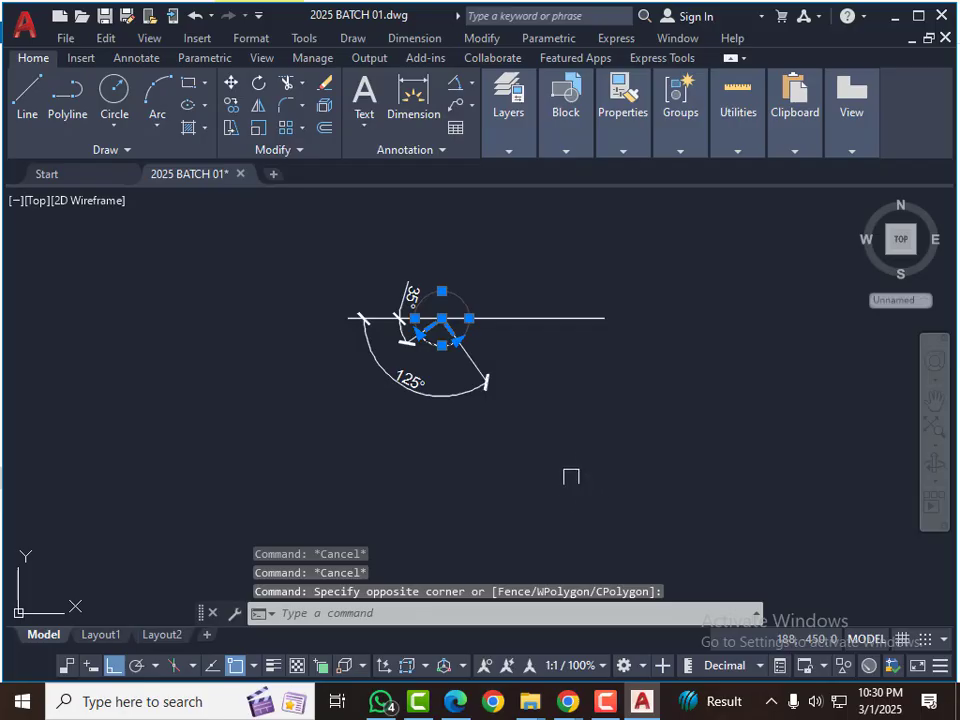
pyautogui.press('Escape')
pyautogui.press('Escape')
# Step: Erase the elliptical arc together with its horizontal line, sloping polylines and angular dimensions
pyautogui.click(527, 270)
pyautogui.click(309, 467)
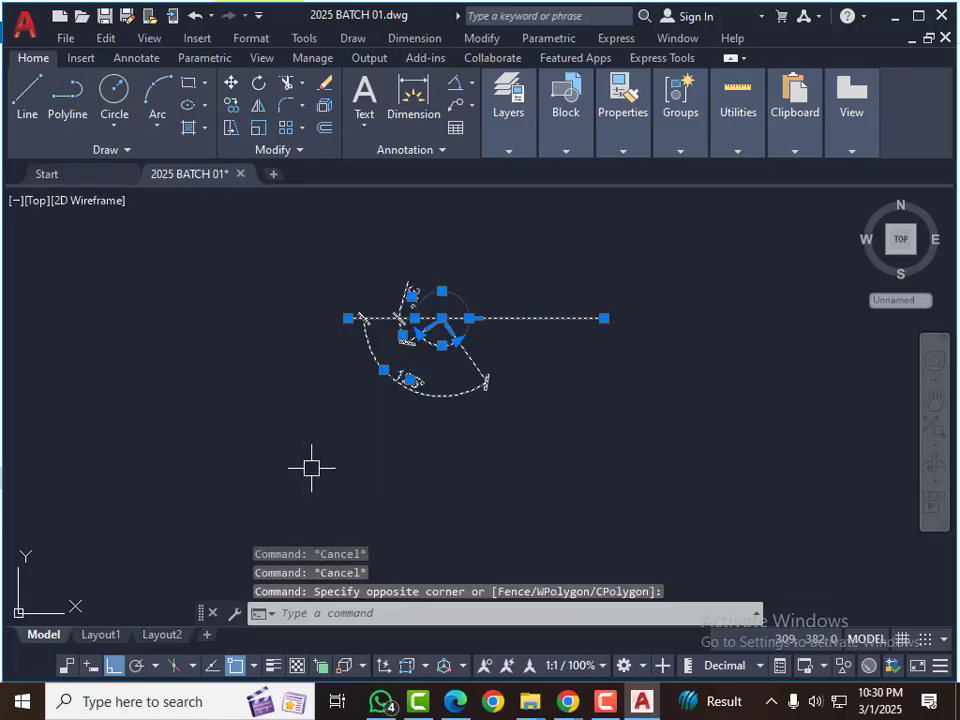
pyautogui.write('e')
pyautogui.press('Return')
pyautogui.press('Escape')
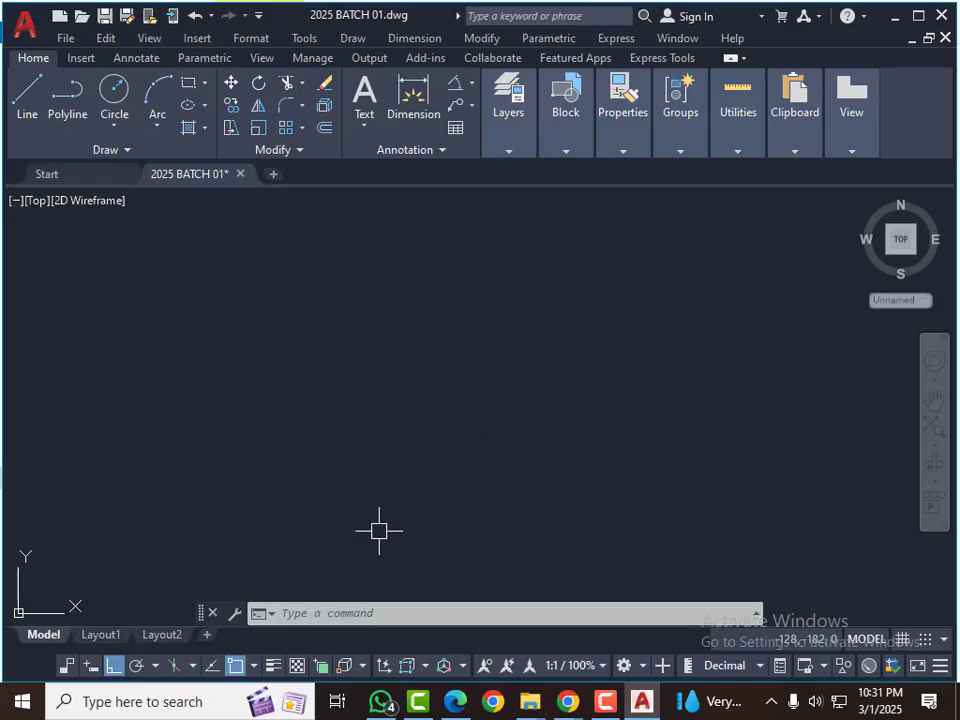
pyautogui.press('Escape')
pyautogui.press('Escape')
pyautogui.press('Escape')
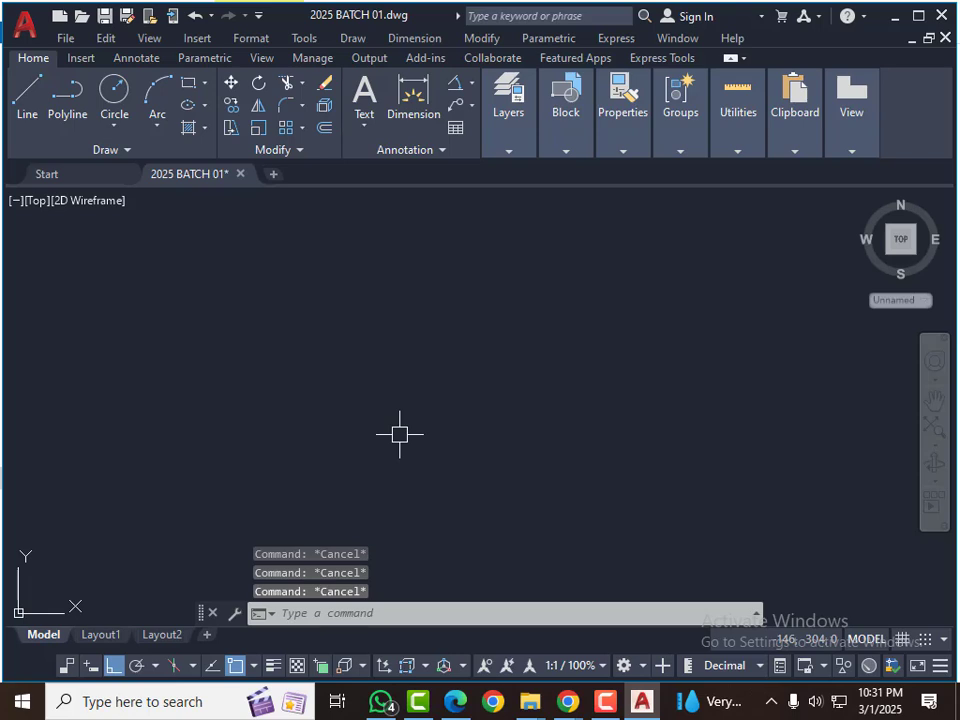
pyautogui.write('pl')
pyautogui.press('Return')
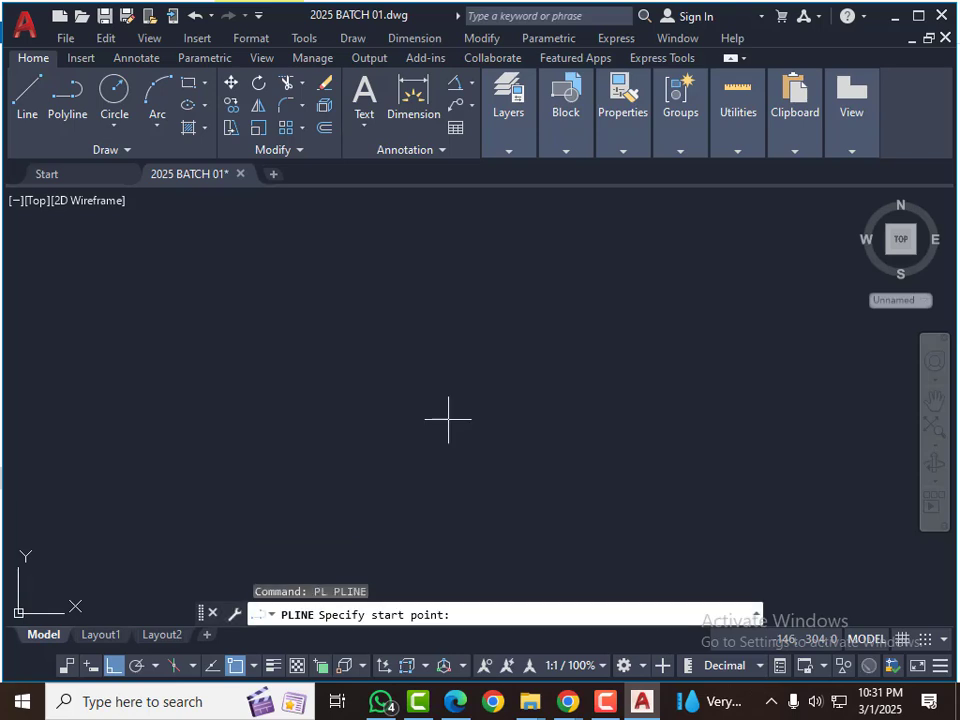
pyautogui.press('Escape')
pyautogui.press('Escape')
pyautogui.press('Escape')
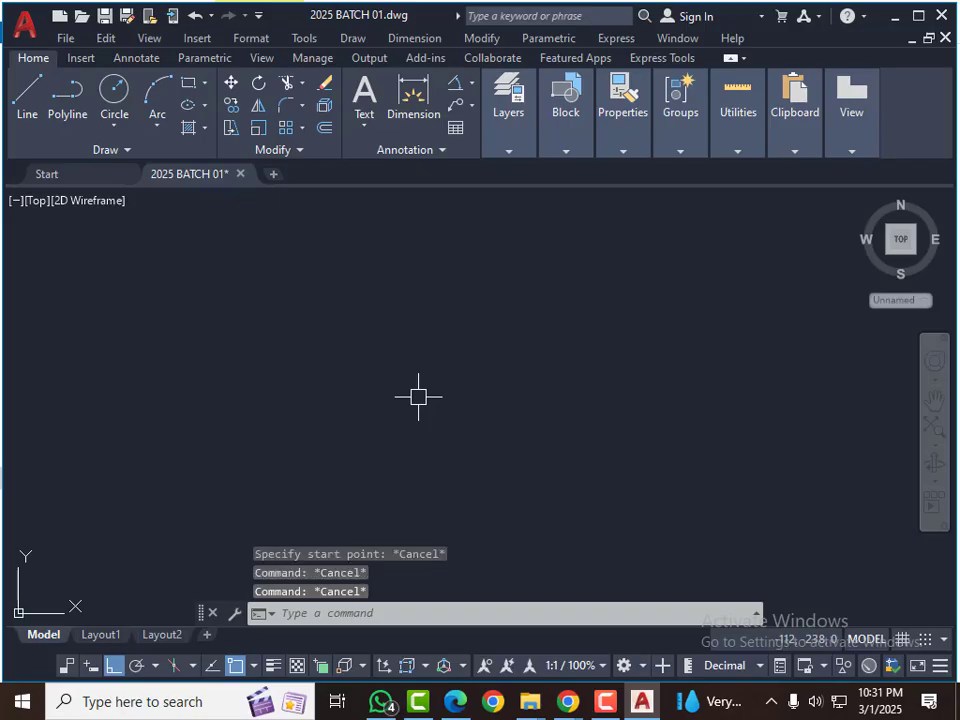
# Step: Draw a horizontal polyline from left to right across the middle of the empty drawing area
pyautogui.write('pl')
pyautogui.press('Return')
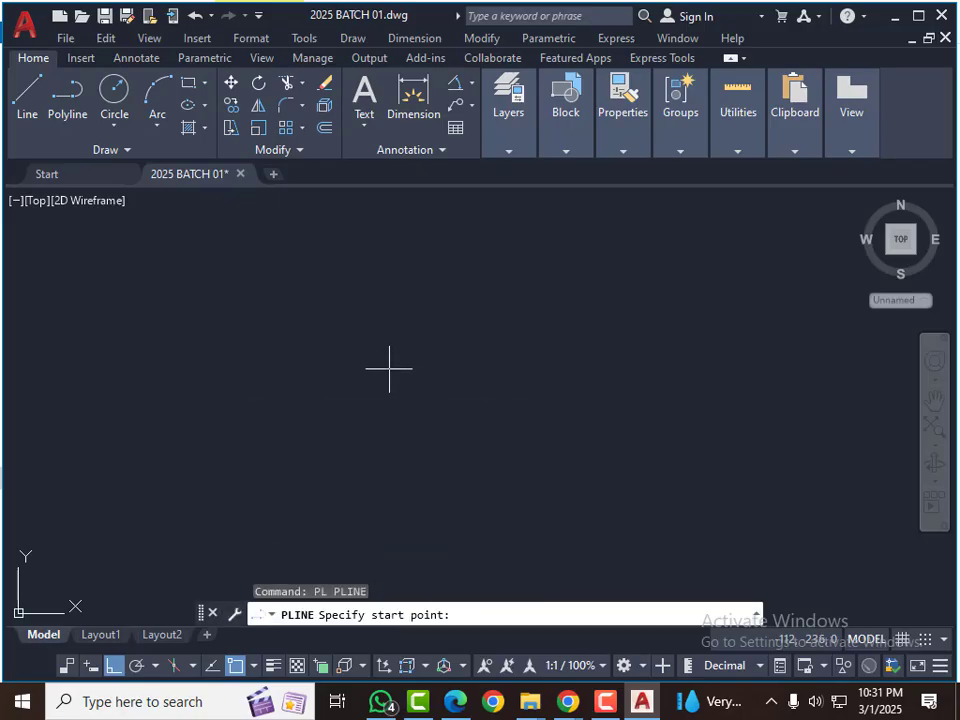
pyautogui.click(197, 366)
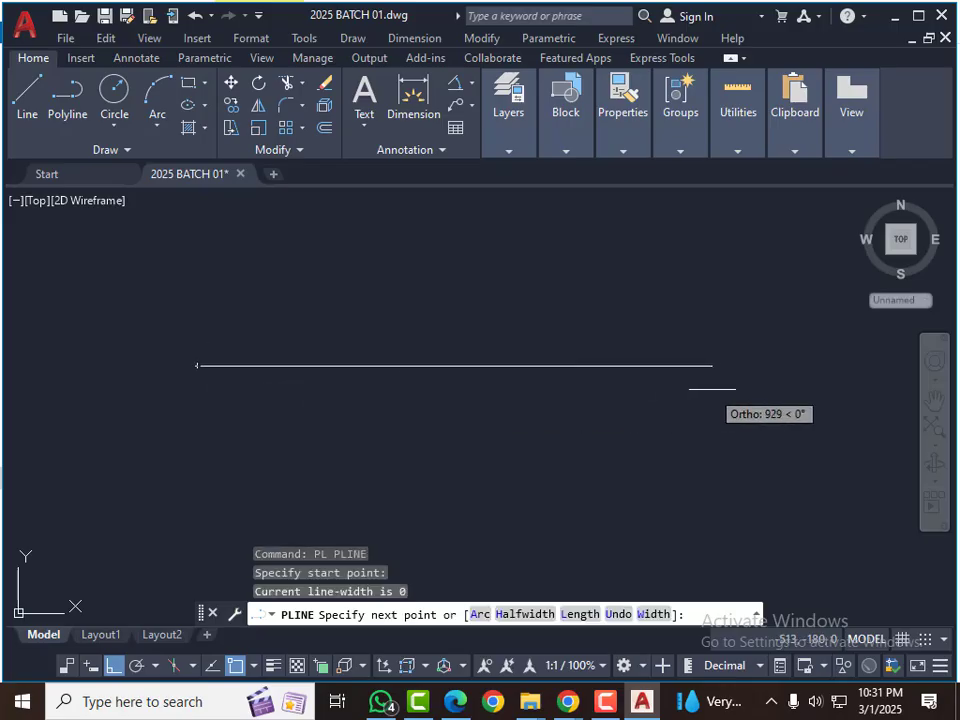
# Step: Draw a horizontal polyline about 958 units long
pyautogui.click(726, 391)
pyautogui.press('Escape')
pyautogui.press('Escape')
pyautogui.press('Escape')
pyautogui.click(407, 366)
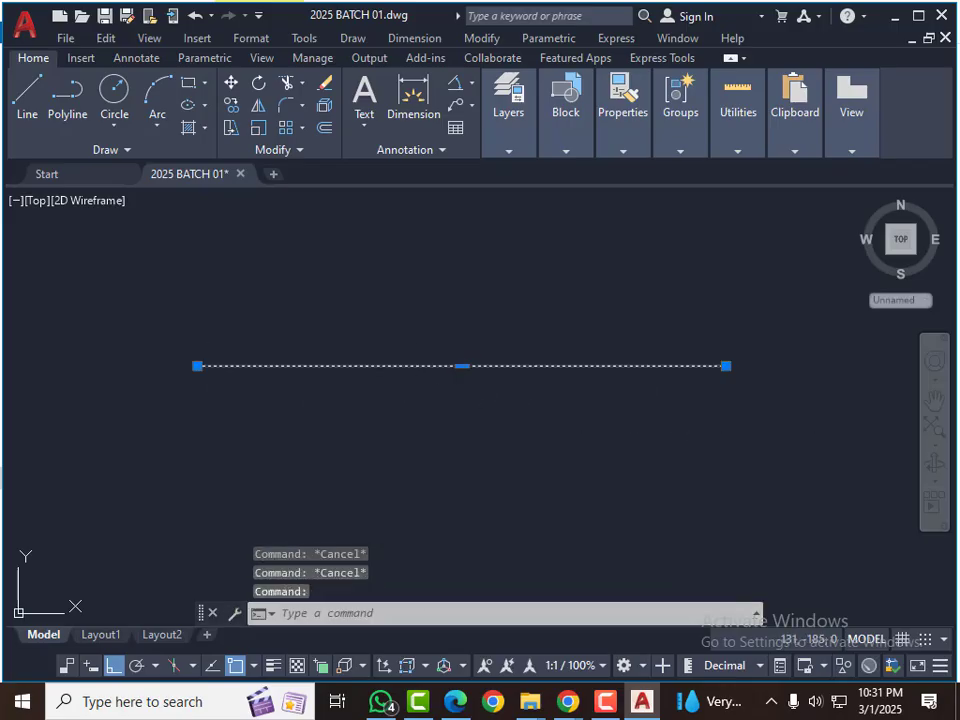
pyautogui.press('Escape')
pyautogui.click(376, 366)
pyautogui.press('Escape')
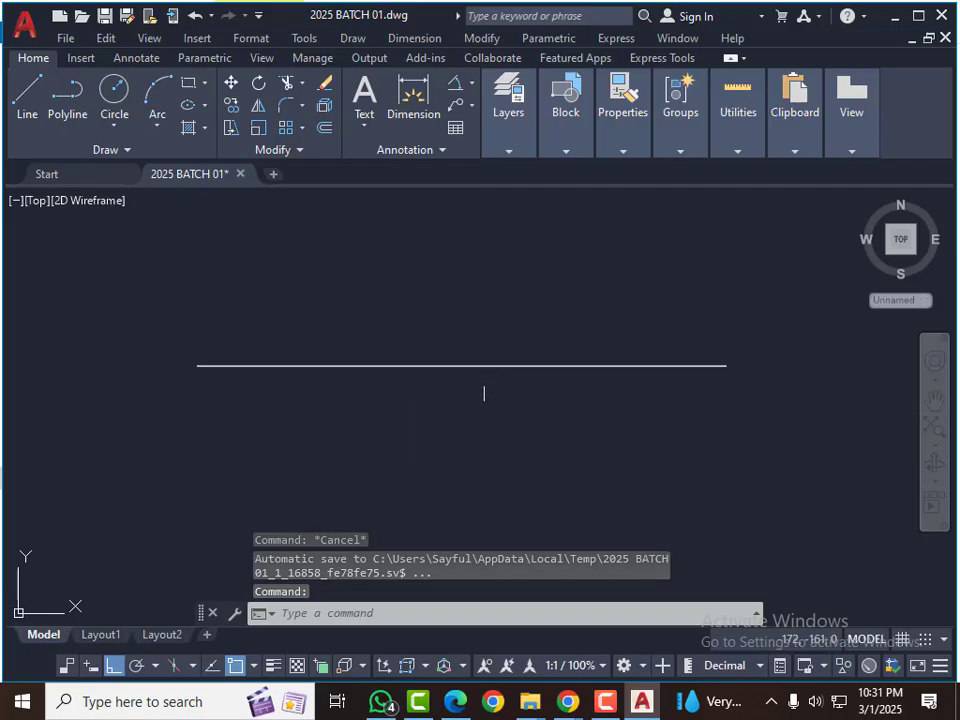
pyautogui.click(461, 365)
pyautogui.press('Escape')
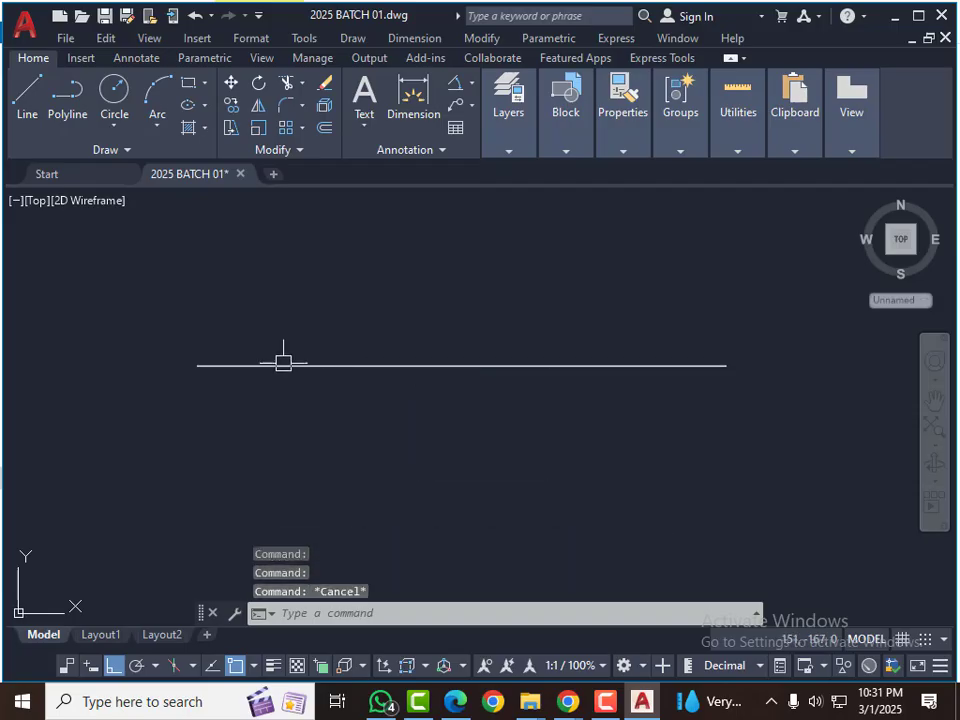
pyautogui.click(259, 365)
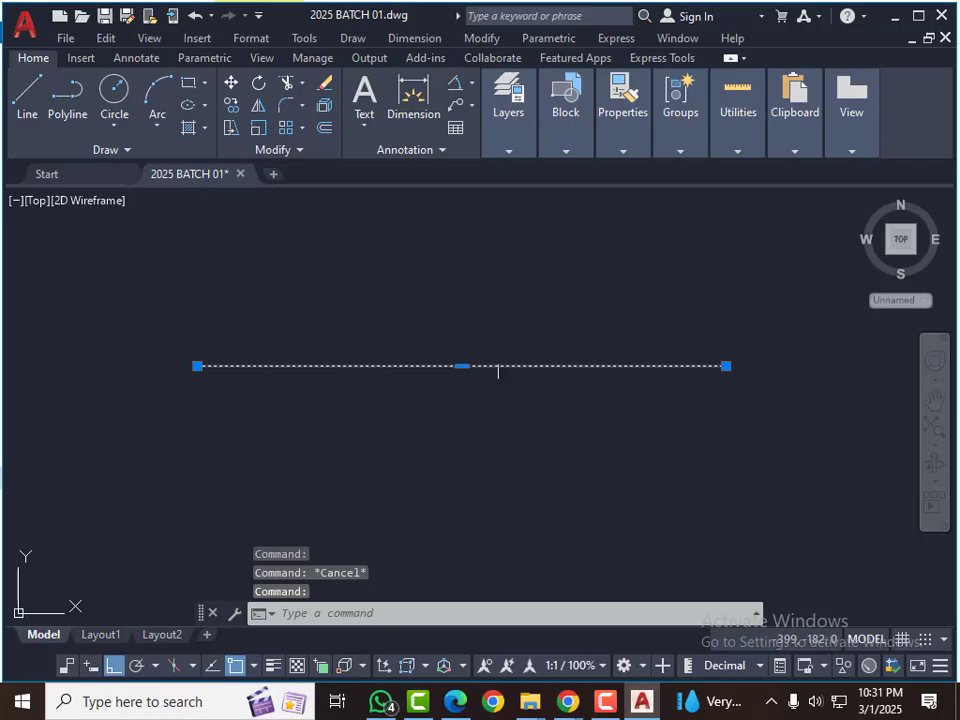
pyautogui.press('Escape')
pyautogui.click(255, 364)
pyautogui.press('Escape')
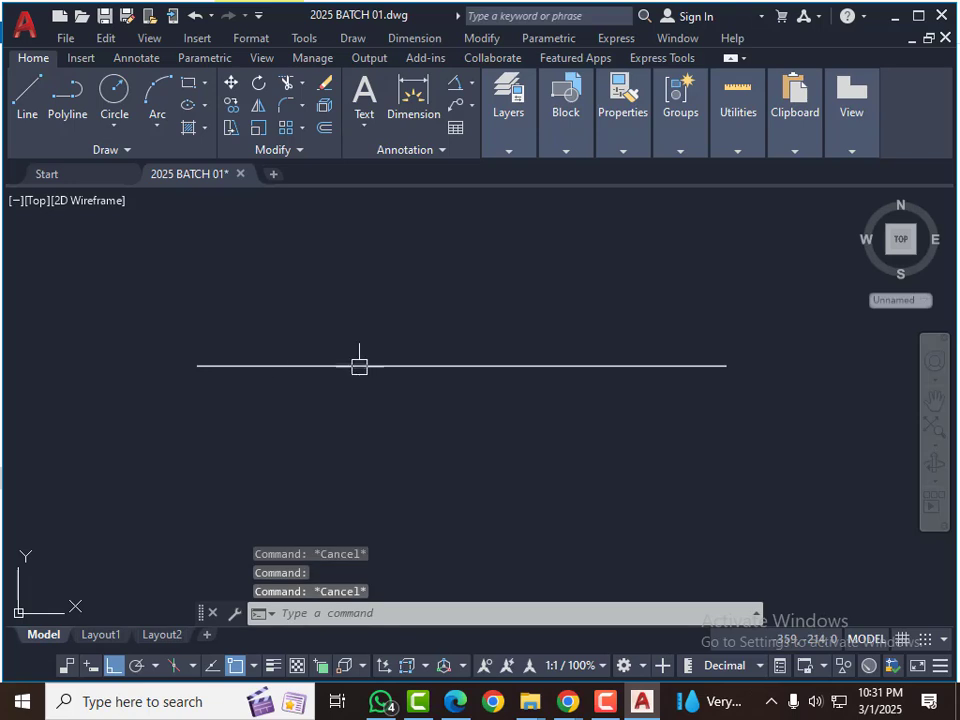
pyautogui.click(252, 366)
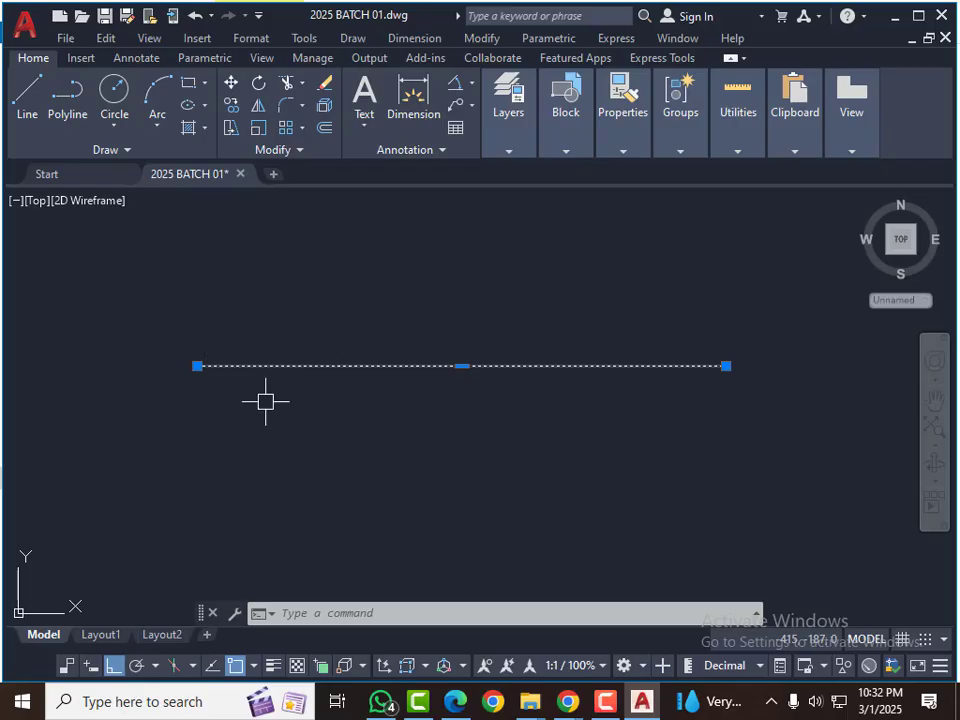
pyautogui.press('Escape')
pyautogui.press('Escape')
pyautogui.press('Escape')
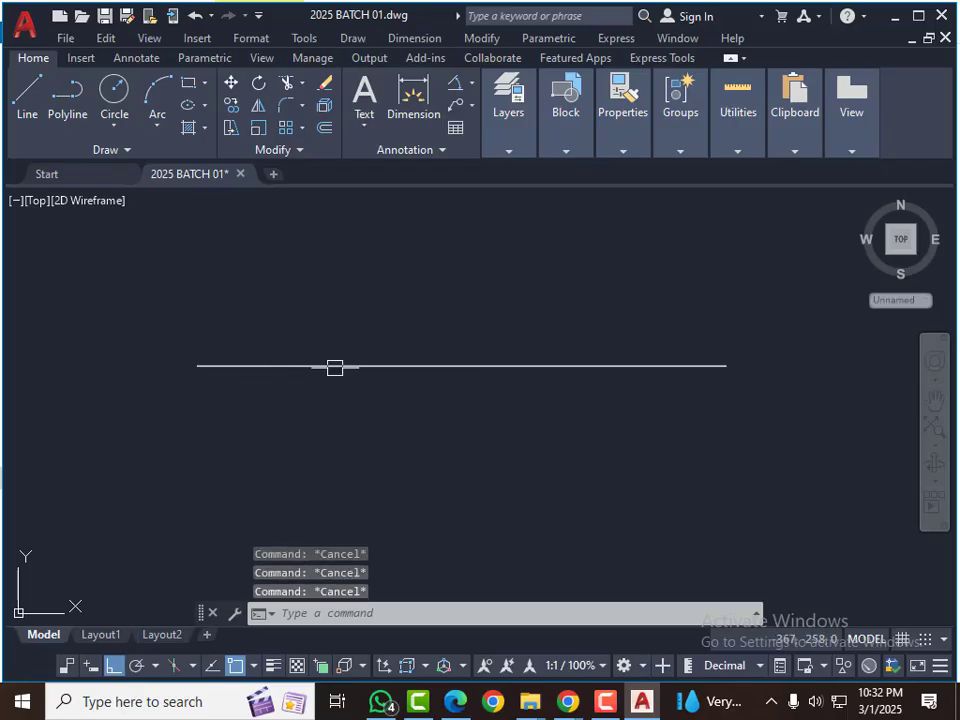
# Step: Add a linear dimension between the two endpoints of the horizontal polyline, placing it just below the line
pyautogui.scroll(-2, 512, 347)
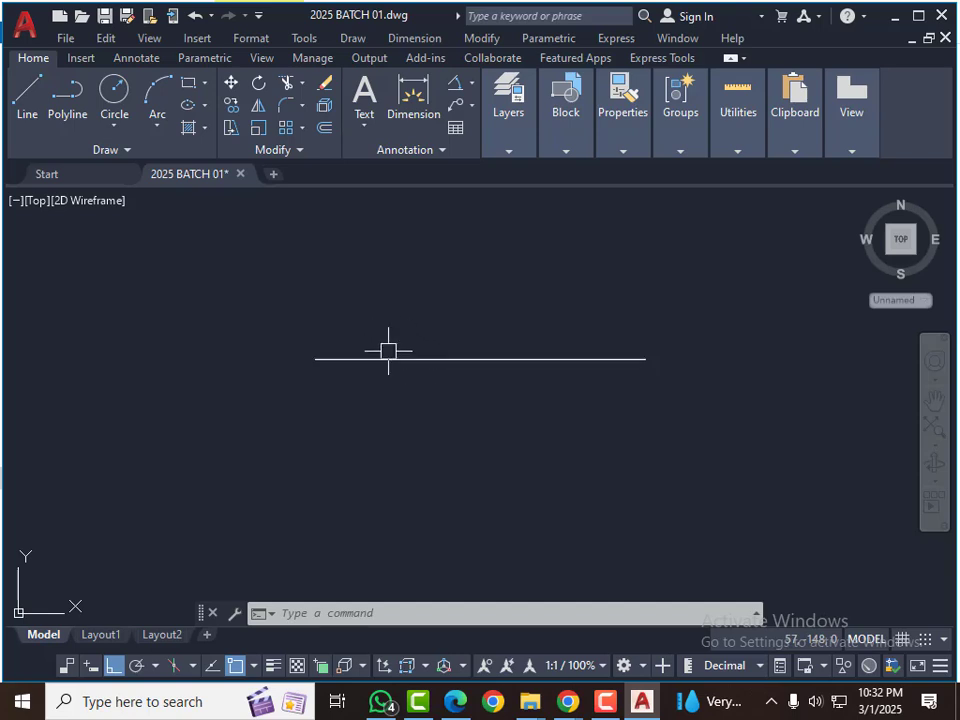
pyautogui.moveTo(446, 373); pyautogui.dragTo(437, 377, button='middle')
pyautogui.scroll(2, 385, 369)
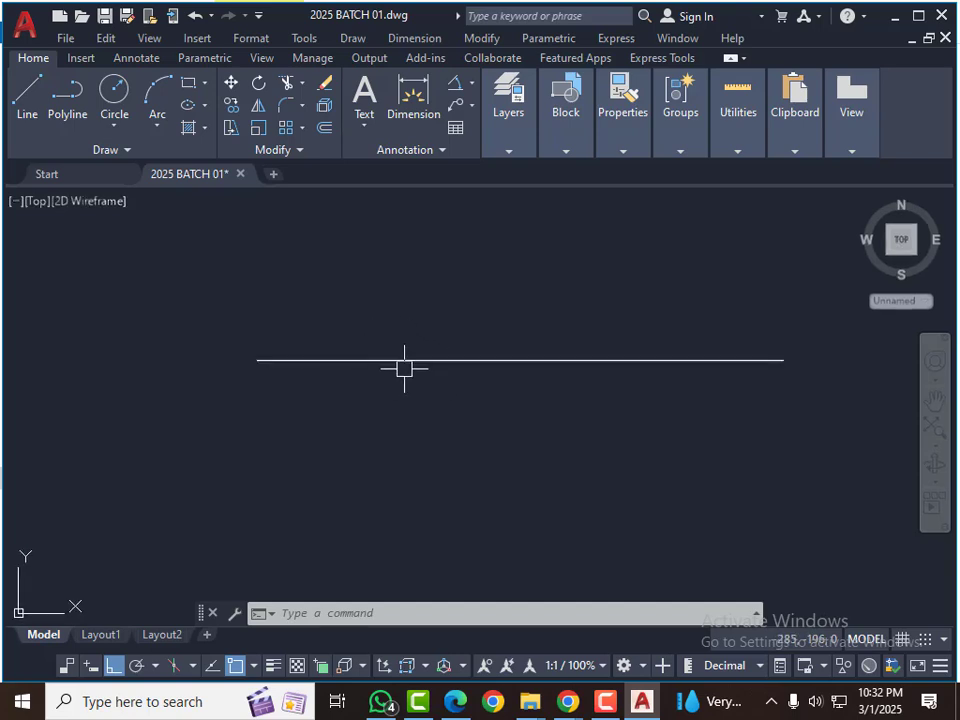
pyautogui.press('Escape')
pyautogui.press('Escape')
pyautogui.write('dli')
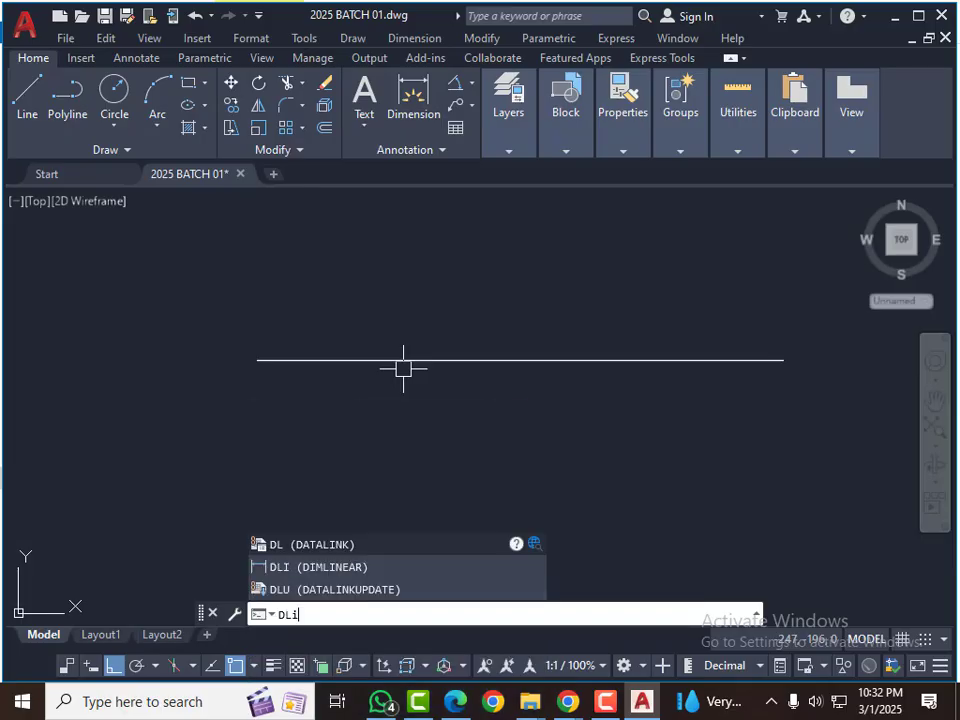
pyautogui.press('Return')
pyautogui.click(257, 360)
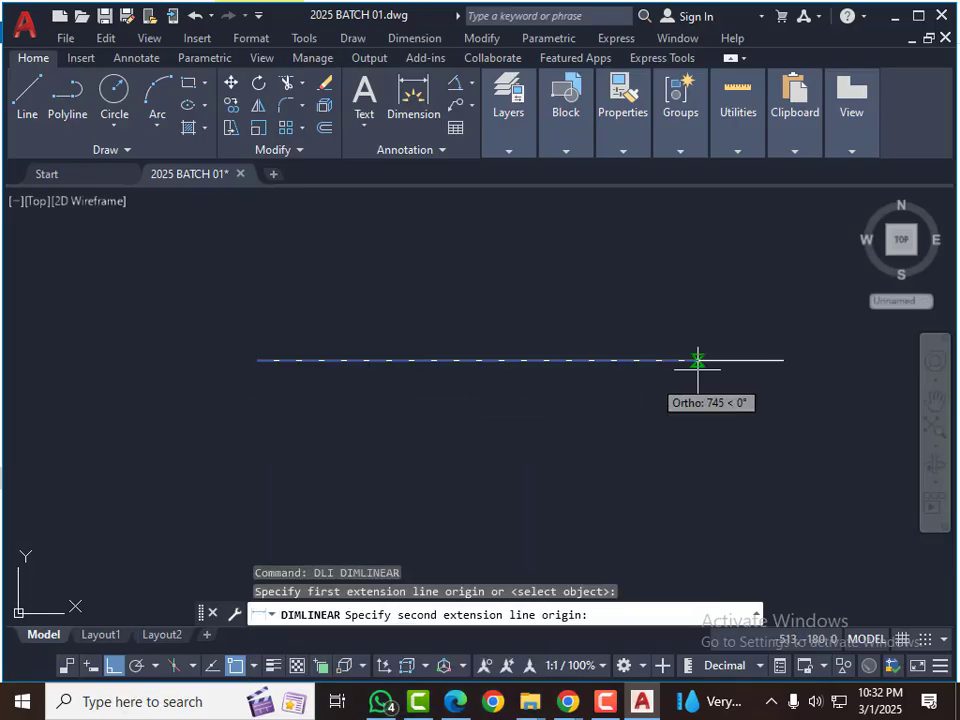
pyautogui.click(783, 360)
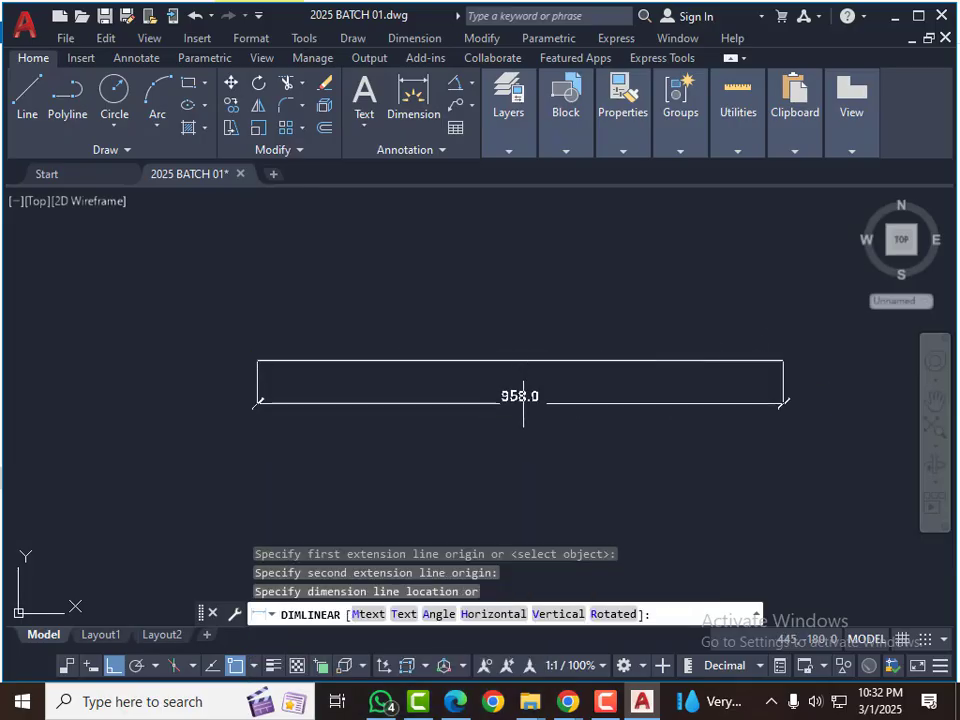
pyautogui.click(520, 400)
pyautogui.scroll(3, 519, 396)
pyautogui.scroll(-3, 464, 341)
pyautogui.moveTo(464, 341); pyautogui.dragTo(454, 352, button='middle')
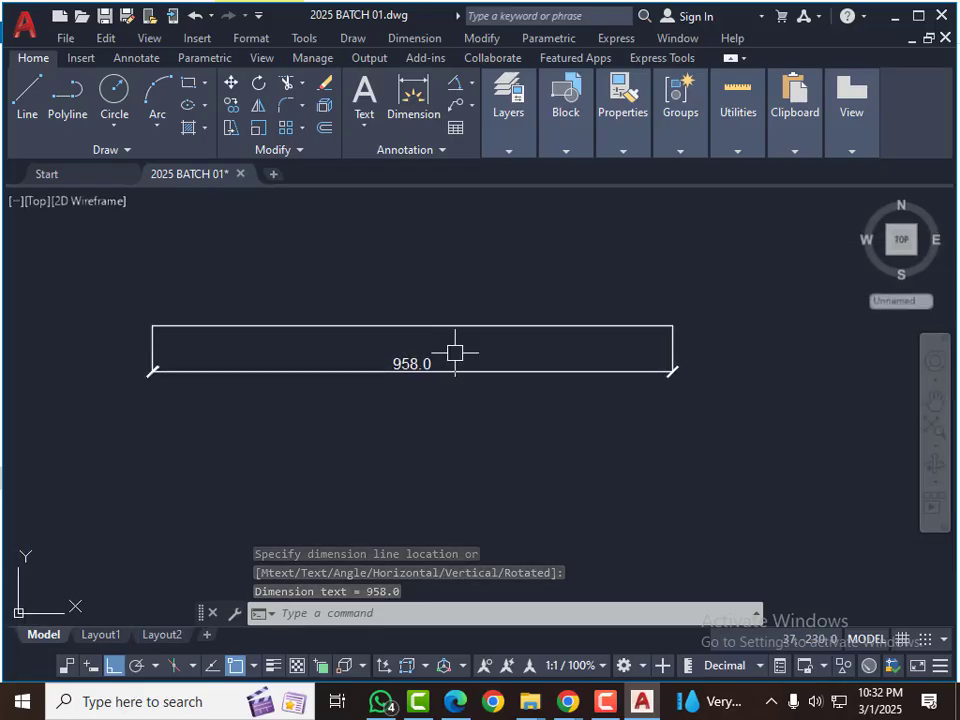
pyautogui.moveTo(455, 352); pyautogui.dragTo(487, 358, button='middle')
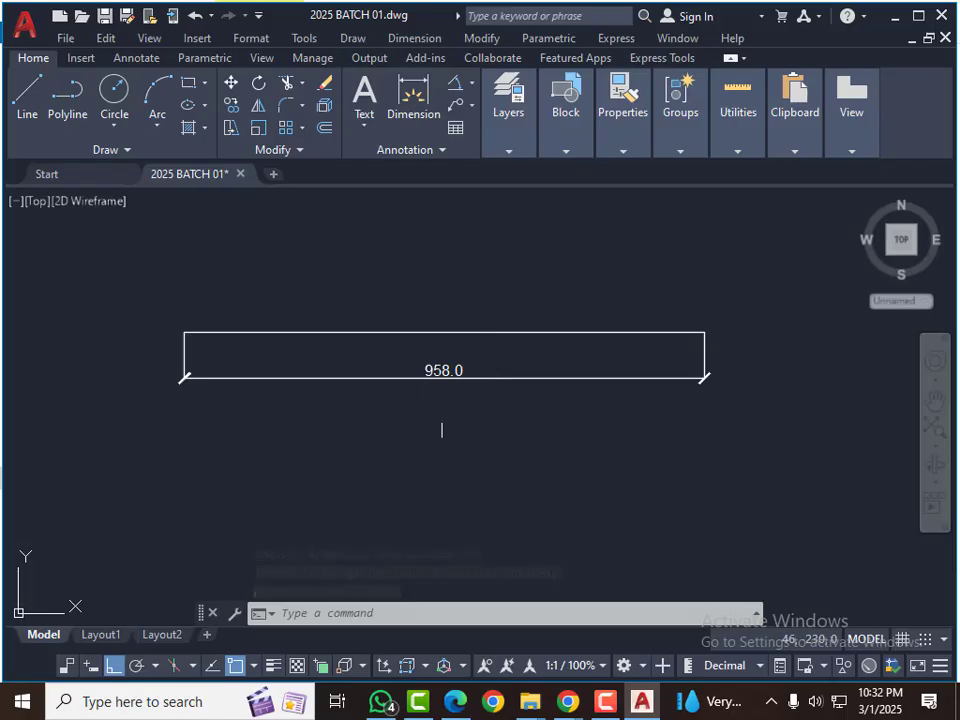
# Step: Switch to Calculator, divide the line length 958 by 5, and close Calculator
pyautogui.click(21, 700)
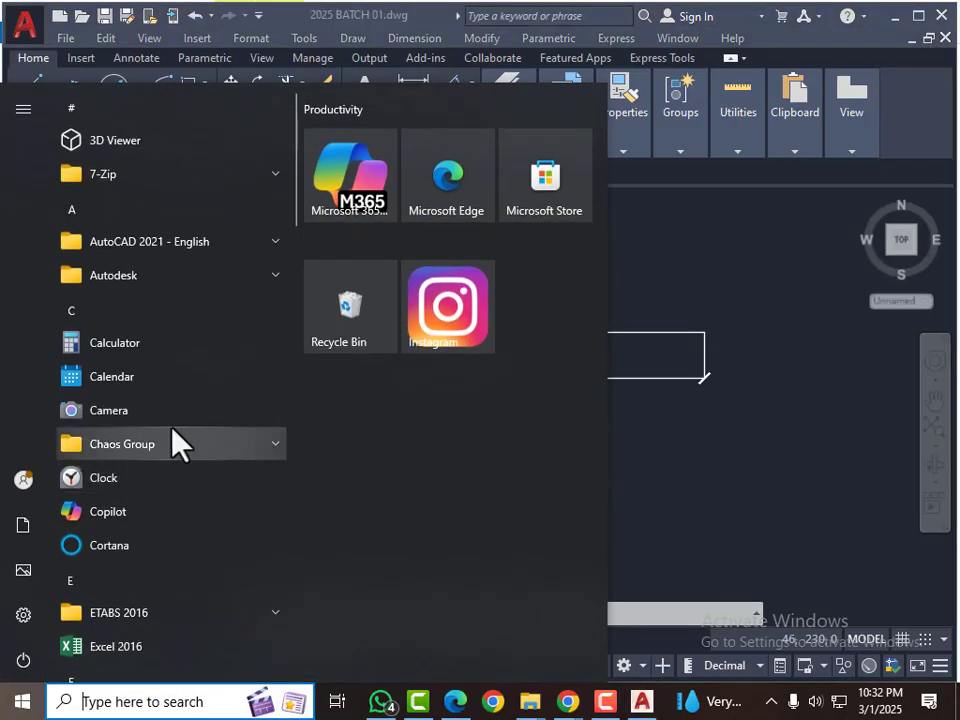
pyautogui.click(132, 346)
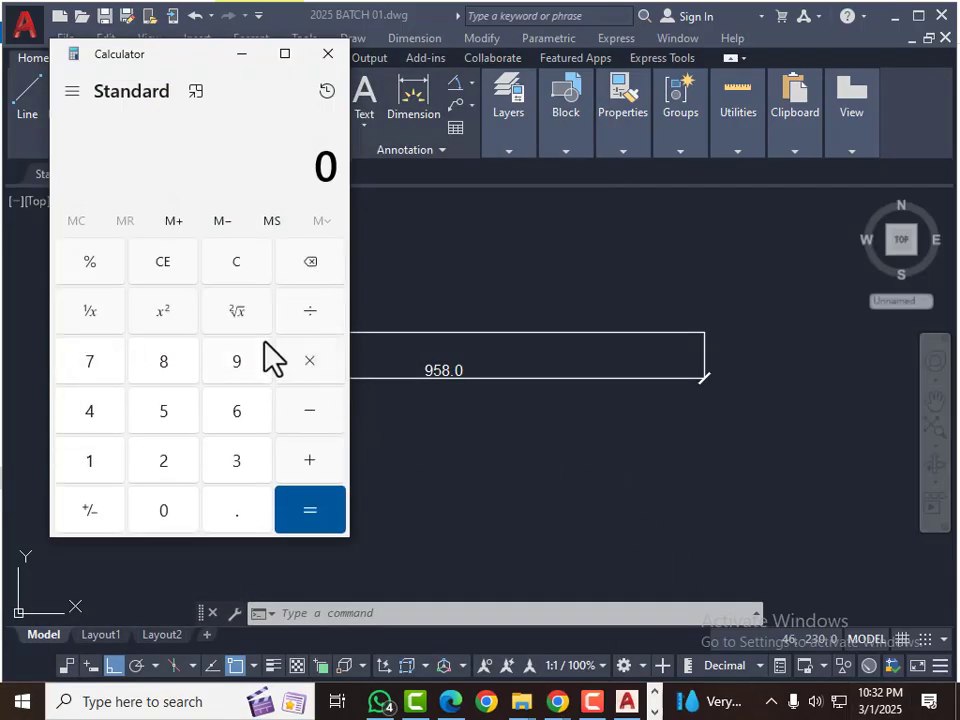
pyautogui.click(240, 365)
pyautogui.click(161, 418)
pyautogui.click(156, 364)
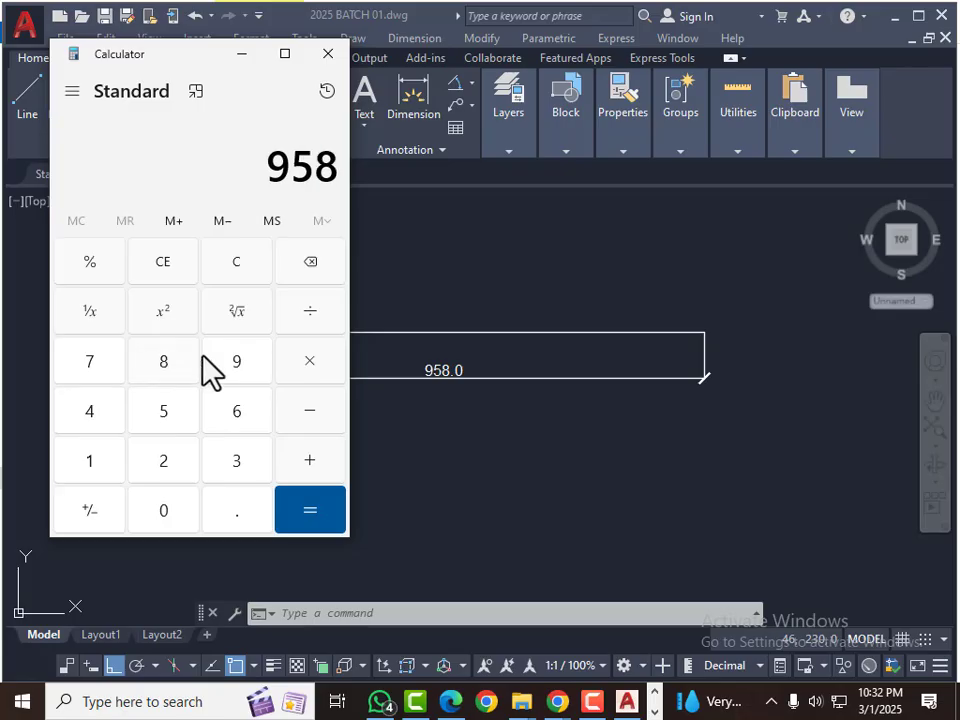
pyautogui.click(310, 318)
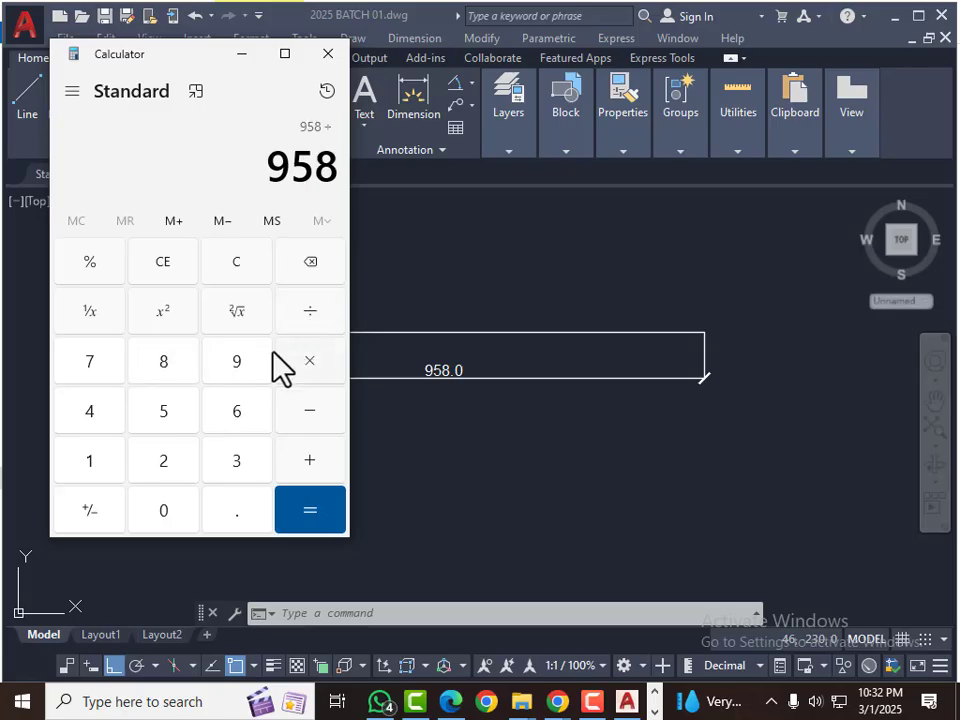
pyautogui.click(168, 416)
pyautogui.click(310, 510)
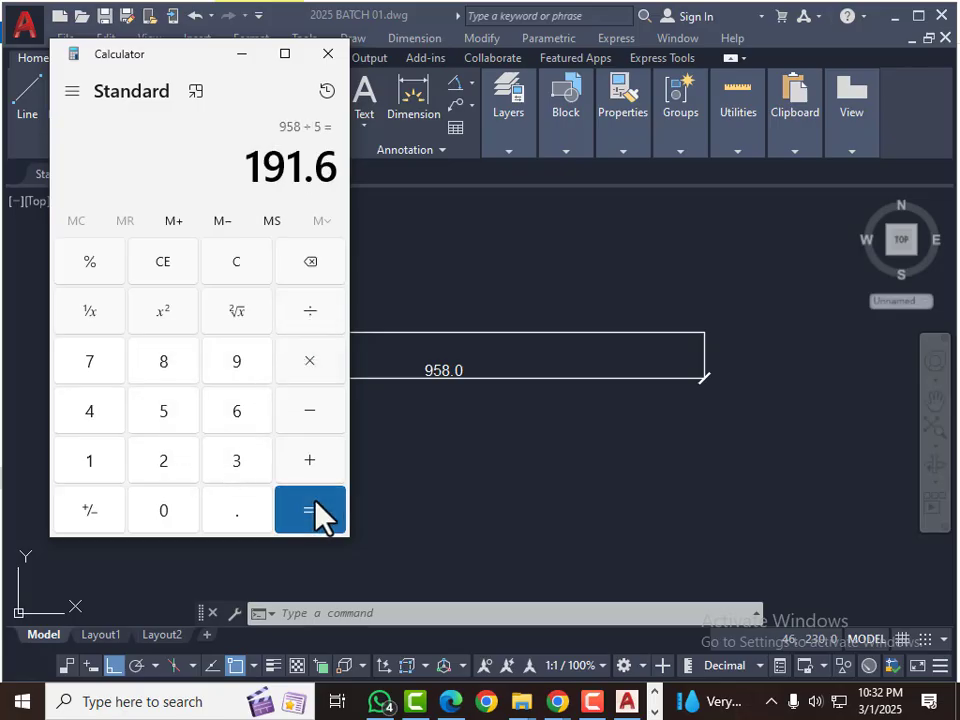
pyautogui.click(326, 56)
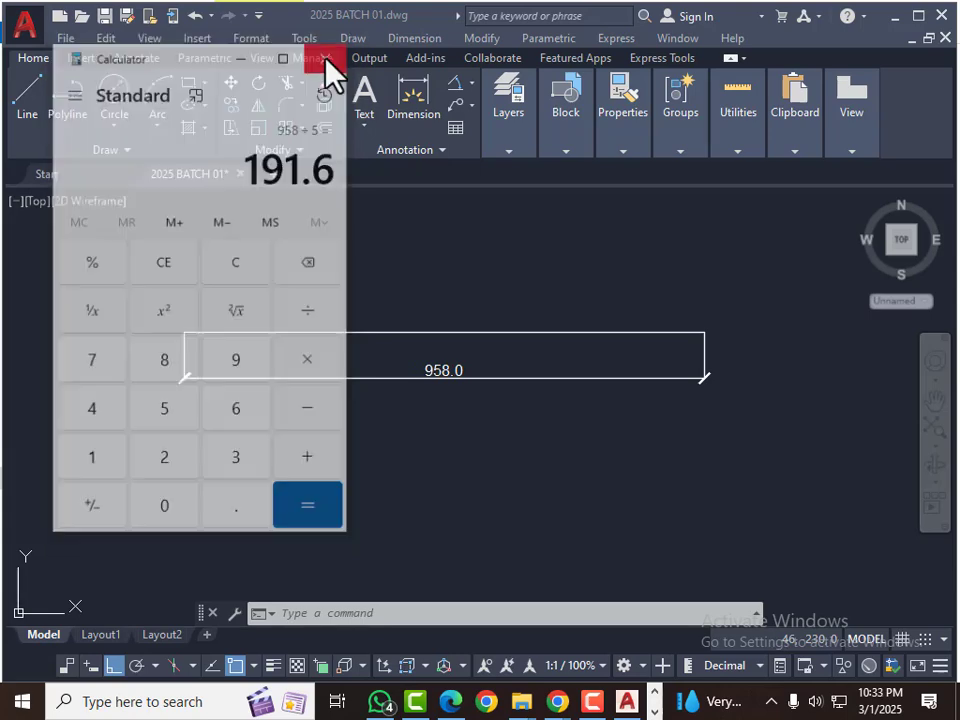
# Step: Draw a vertical construction line through the left endpoint of the horizontal polyline
pyautogui.press('Escape')
pyautogui.press('Escape')
pyautogui.press('Escape')
pyautogui.write('x')
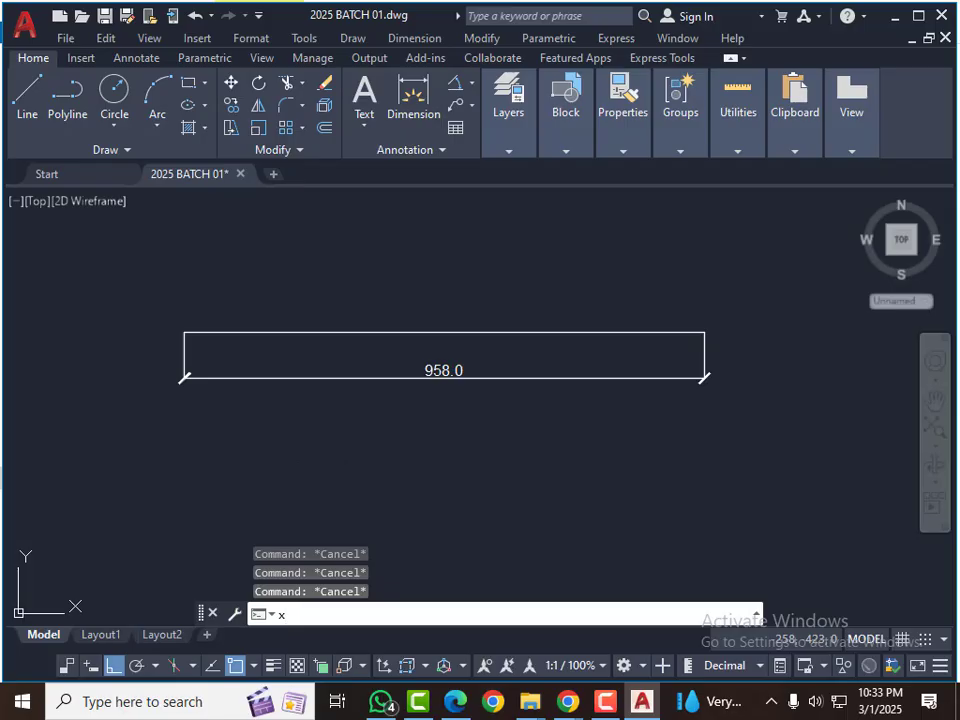
pyautogui.write('l')
pyautogui.press('Return')
pyautogui.write('v')
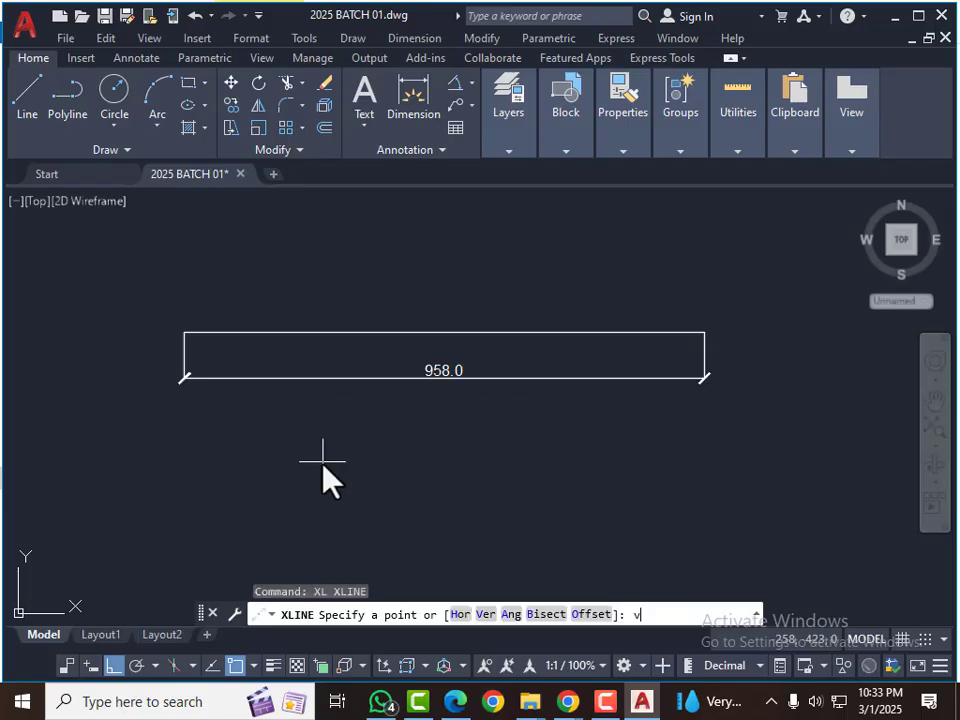
pyautogui.press('Return')
pyautogui.click(184, 331)
pyautogui.press('Escape')
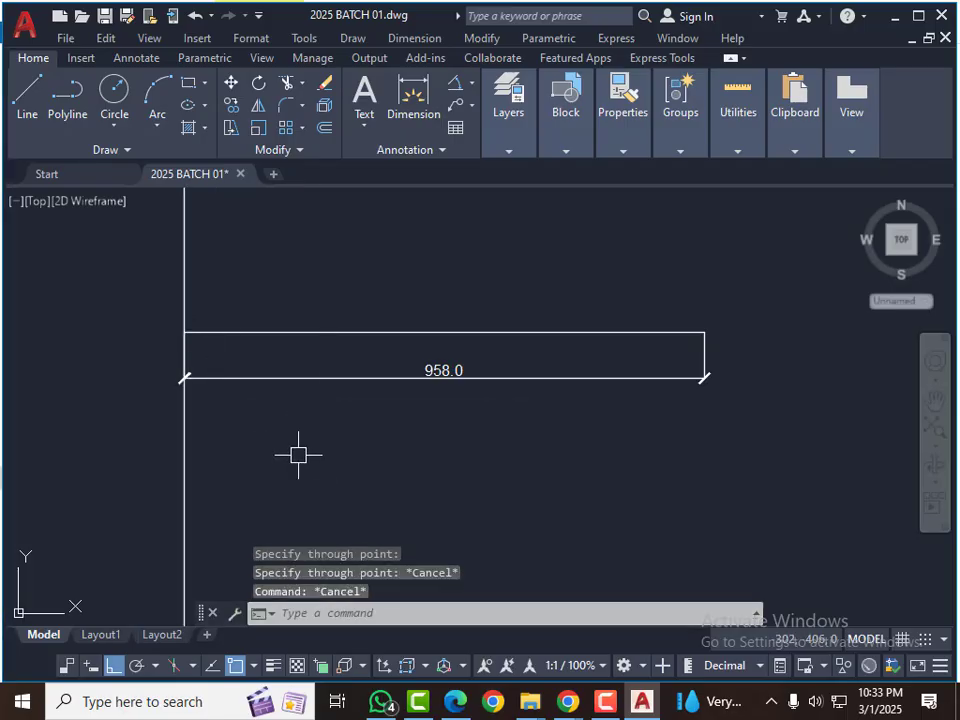
# Step: Offset the vertical construction line to the right by 191.6 five times in succession, up to the polyline's right endpoint
pyautogui.write('o')
pyautogui.press('Return')
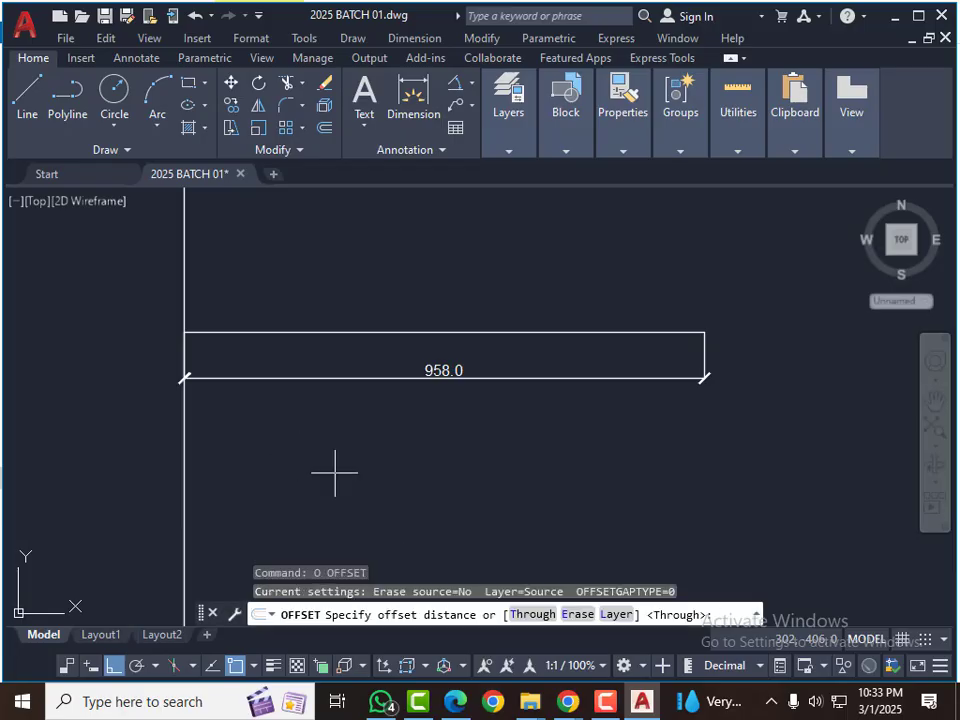
pyautogui.write('191.')
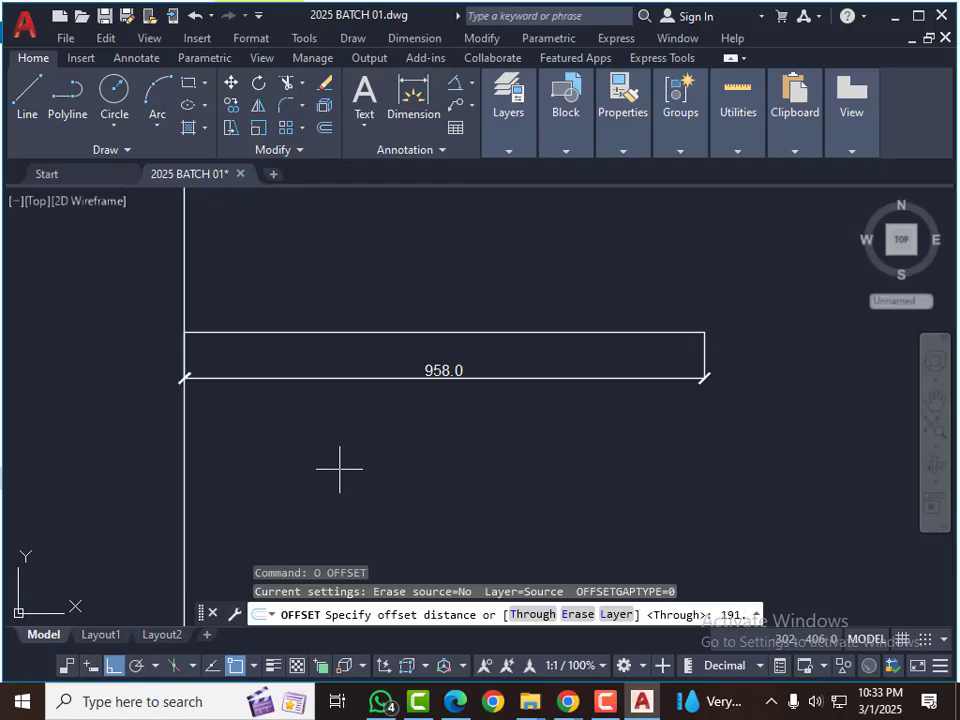
pyautogui.write('6')
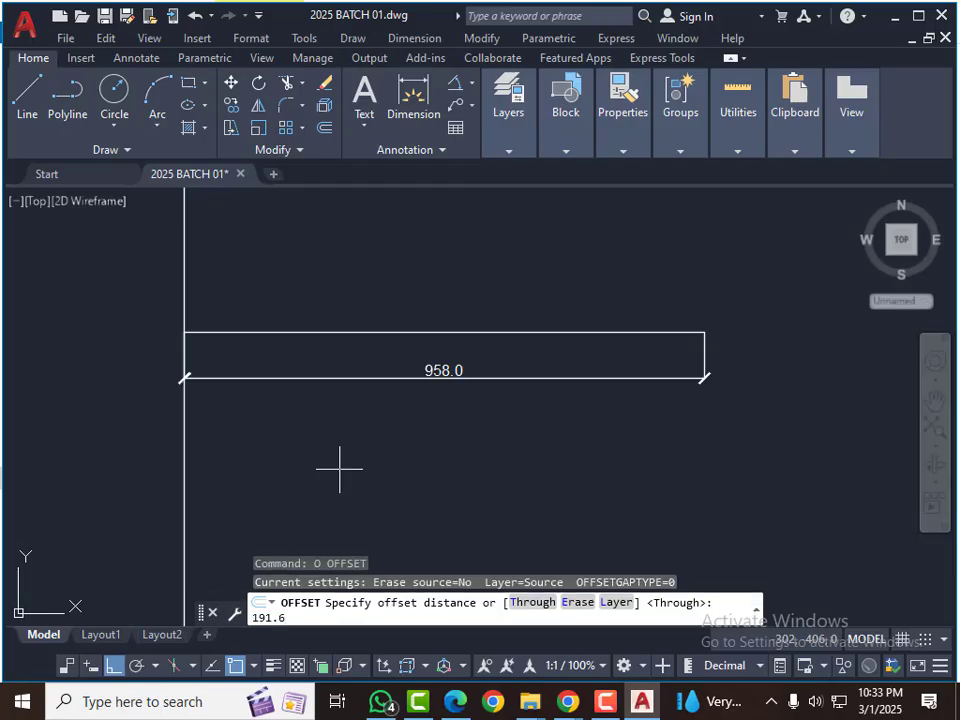
pyautogui.press('Return')
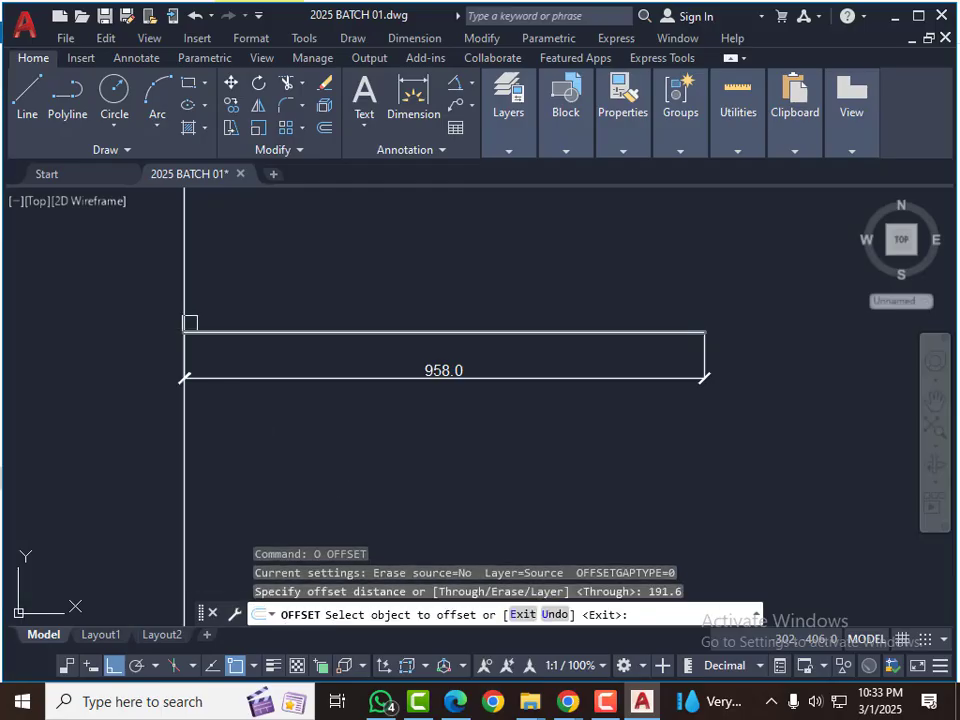
pyautogui.click(184, 296)
pyautogui.click(343, 278)
pyautogui.click(285, 285)
pyautogui.click(501, 287)
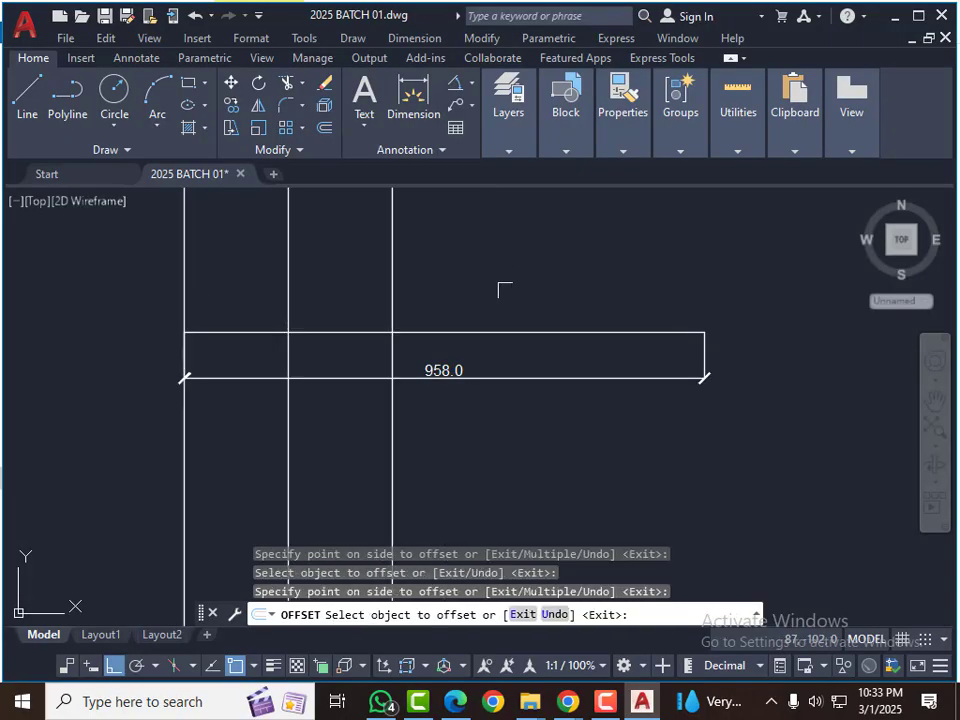
pyautogui.click(389, 285)
pyautogui.click(549, 290)
pyautogui.click(499, 285)
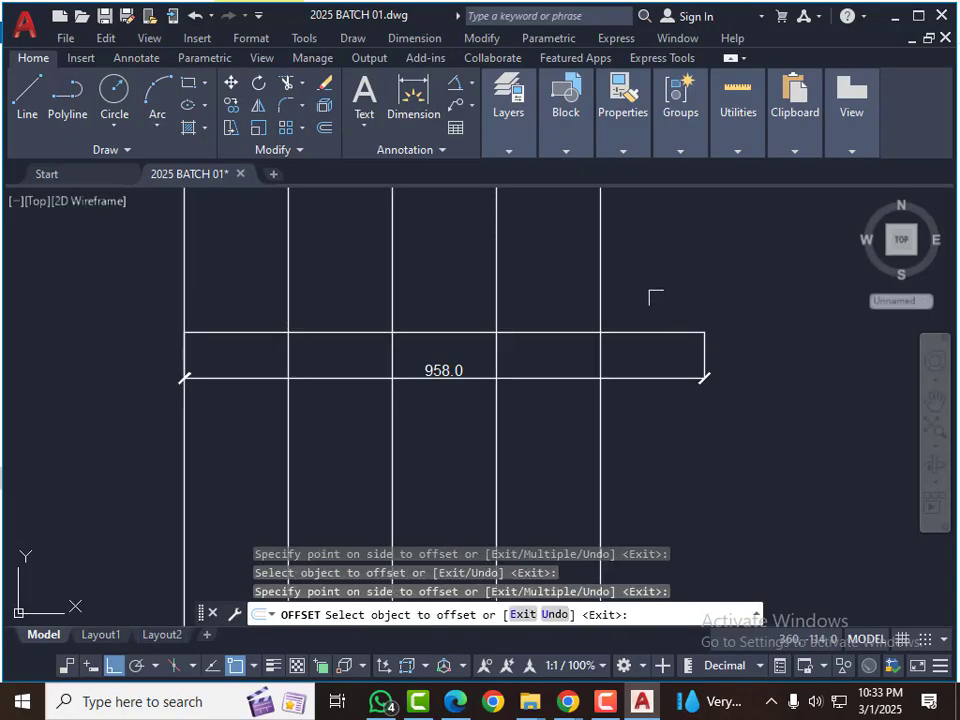
pyautogui.click(654, 296)
pyautogui.click(596, 298)
pyautogui.click(744, 301)
pyautogui.press('Escape')
pyautogui.press('Escape')
pyautogui.press('Escape')
pyautogui.press('Escape')
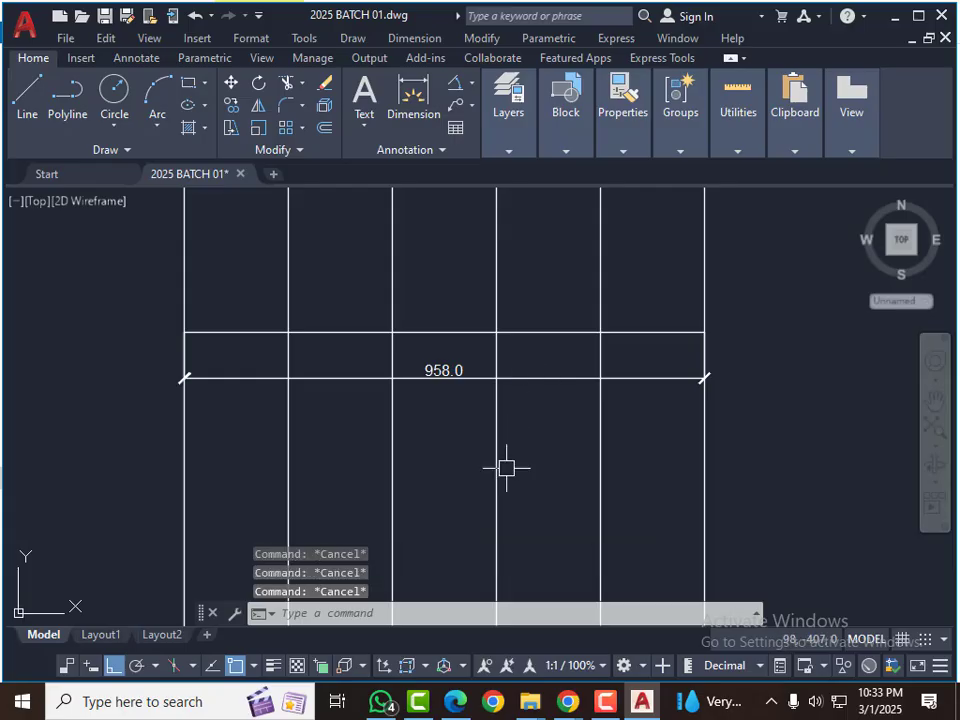
# Step: Add a linear dimension along the polyline between the first two vertical construction lines, placing it above the polyline
pyautogui.write('dli')
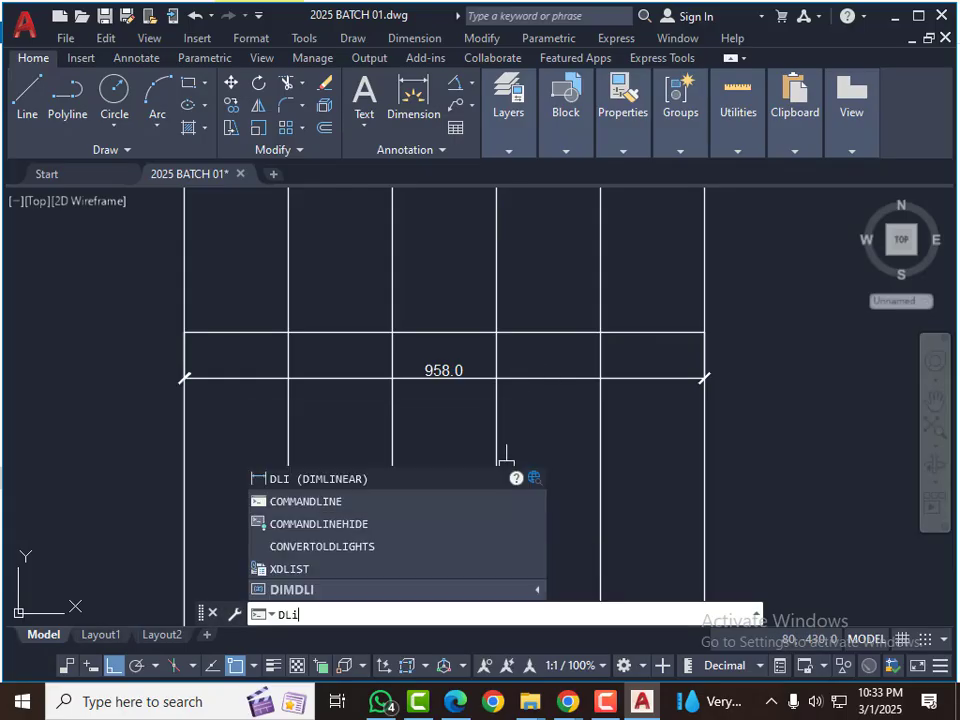
pyautogui.press('Return')
pyautogui.click(184, 332)
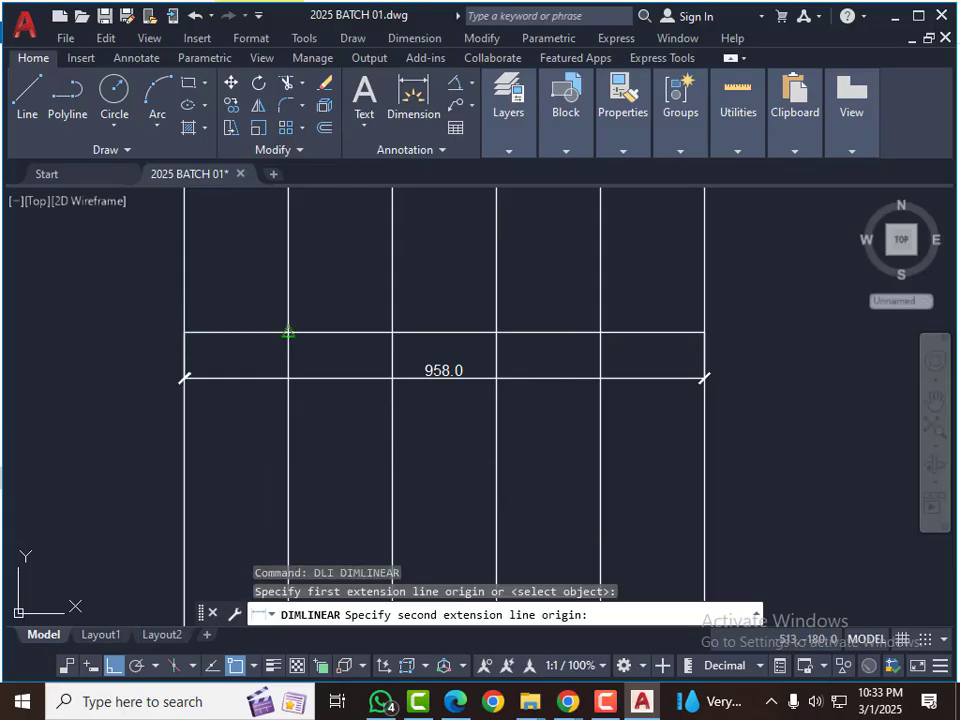
pyautogui.click(289, 332)
pyautogui.click(302, 270)
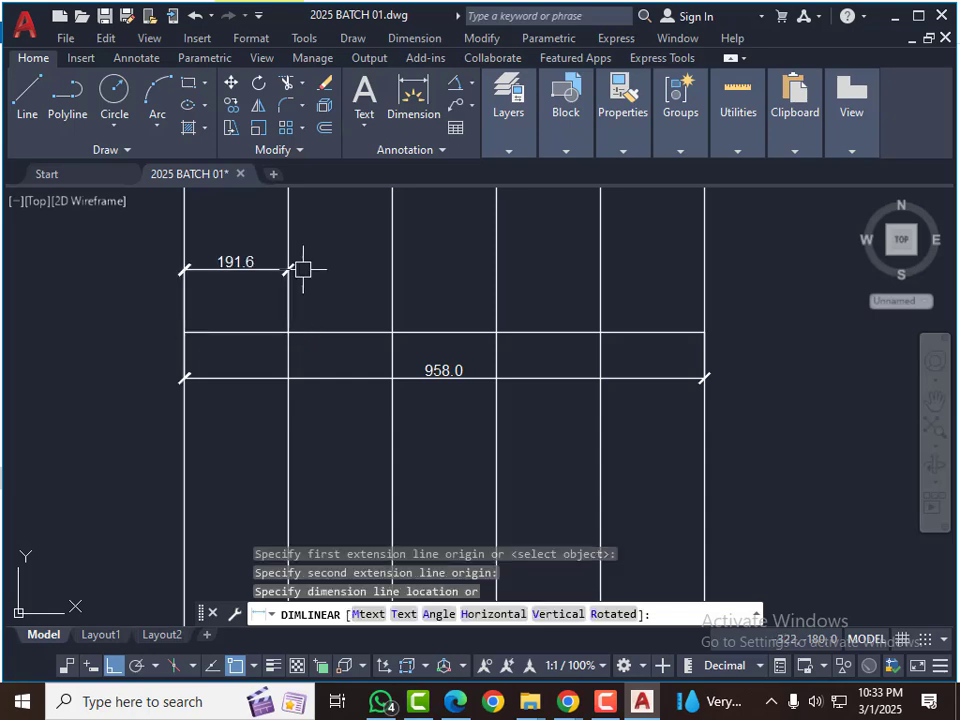
pyautogui.press('Escape')
pyautogui.press('Escape')
pyautogui.press('Escape')
# Step: Continue the linear dimension chain above the polyline through the remaining construction-line intersections to the right endpoint
pyautogui.write('e')
pyautogui.press('BackSpace')
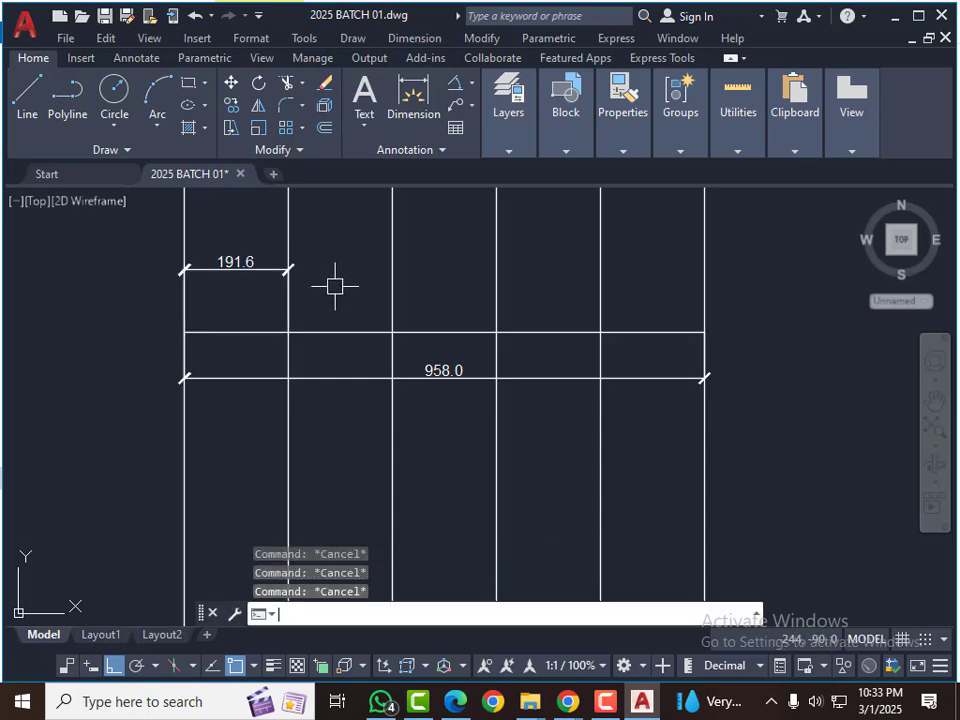
pyautogui.write('dco')
pyautogui.press('Return')
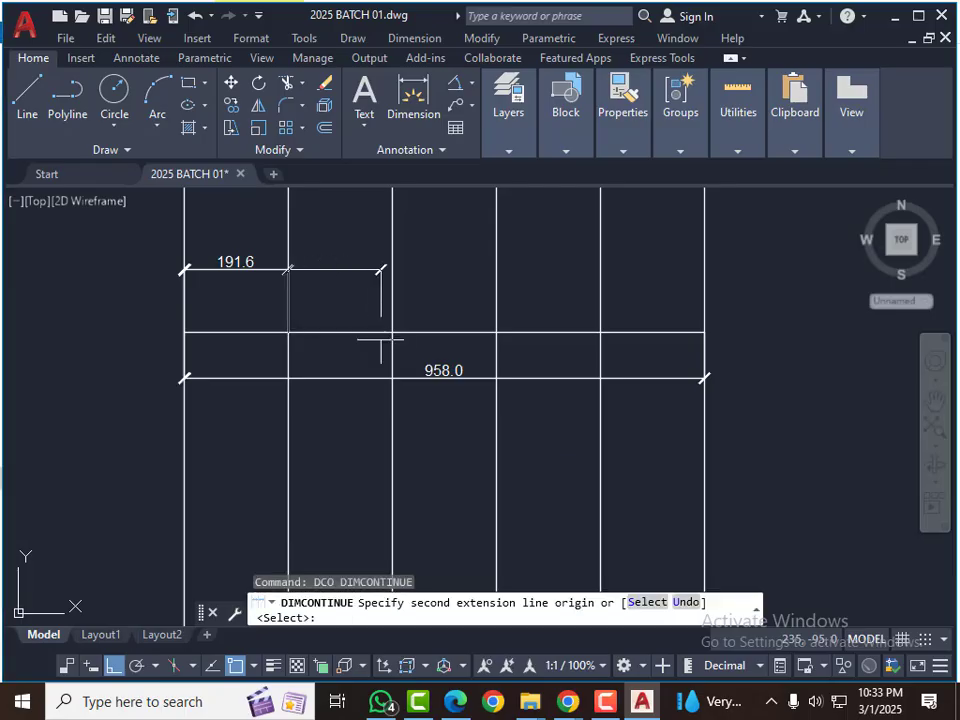
pyautogui.click(392, 332)
pyautogui.click(496, 332)
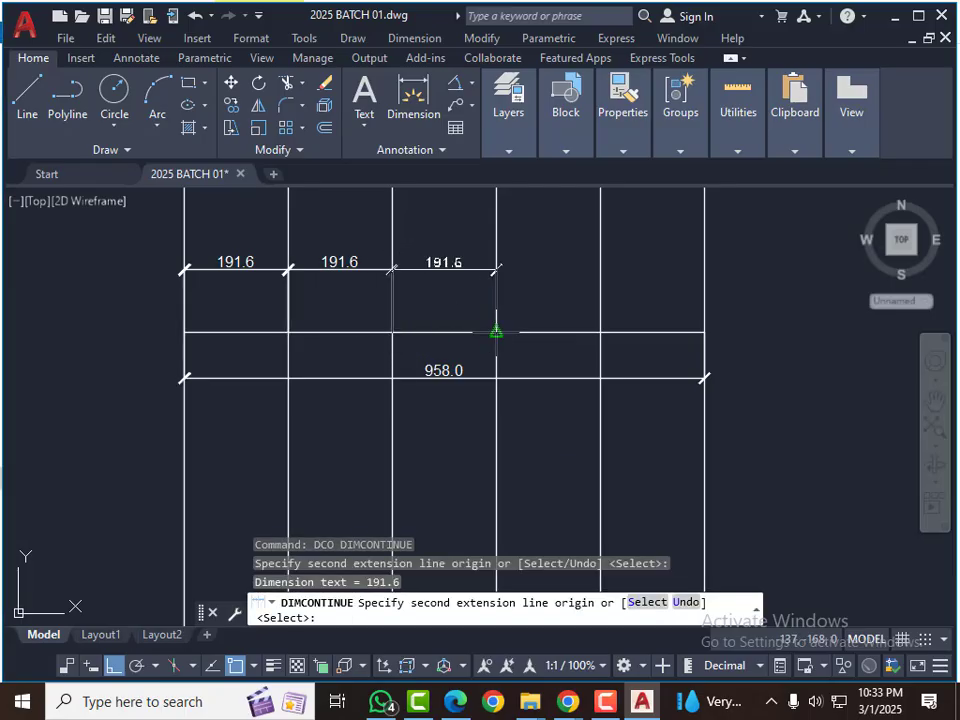
pyautogui.click(600, 332)
pyautogui.click(704, 332)
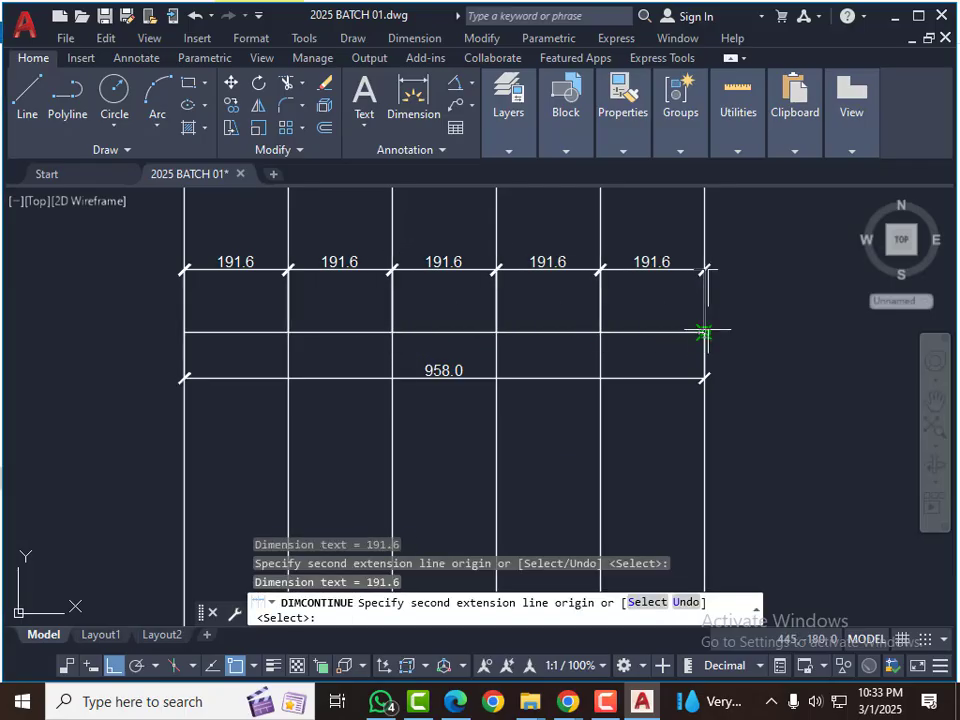
pyautogui.press('Escape')
pyautogui.scroll(-4, 490, 380)
pyautogui.press('Escape')
# Step: Delete all six vertical construction lines, keeping the polyline and its dimensions
pyautogui.click(687, 222)
pyautogui.click(326, 268)
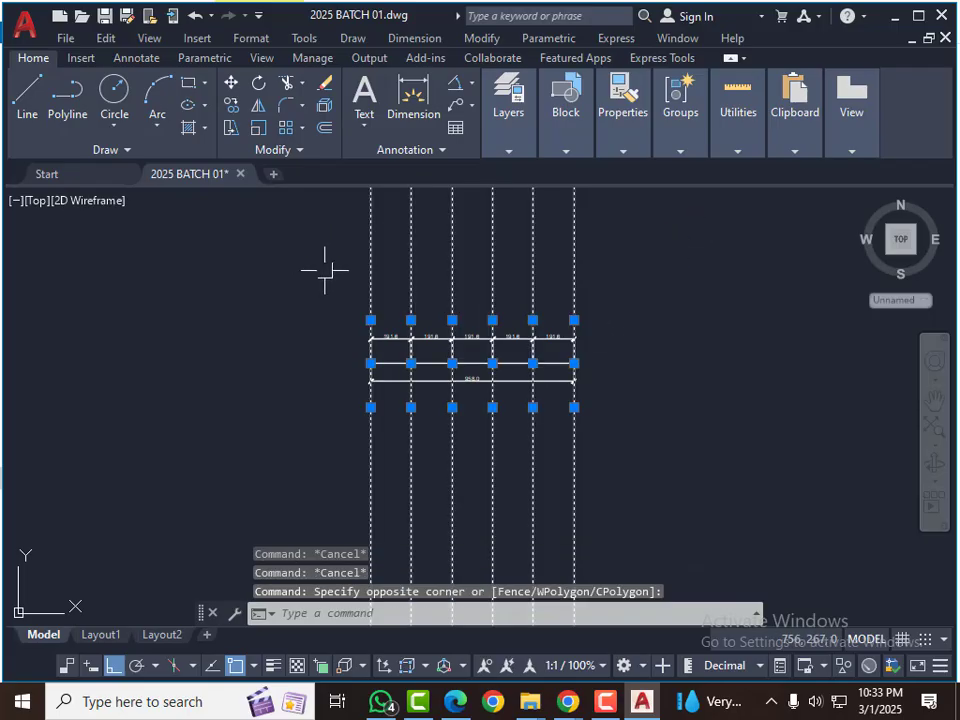
pyautogui.press('Delete')
pyautogui.scroll(4, 422, 347)
pyautogui.scroll(2, 414, 336)
pyautogui.moveTo(414, 336); pyautogui.dragTo(396, 358, button='middle')
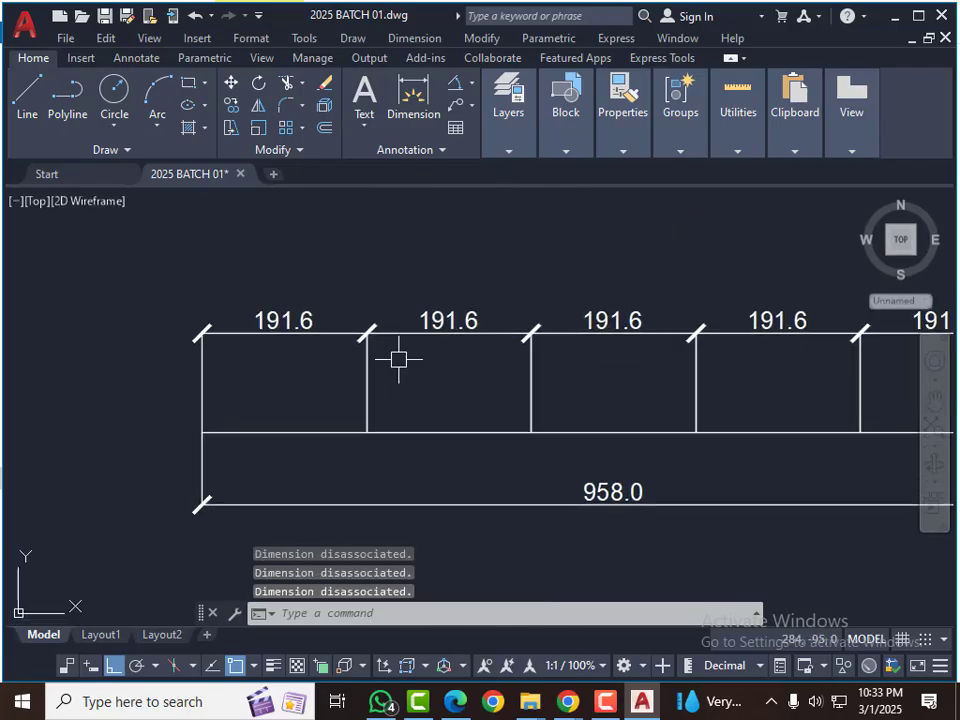
pyautogui.scroll(-2, 390, 362)
pyautogui.moveTo(469, 367); pyautogui.dragTo(446, 384, button='middle')
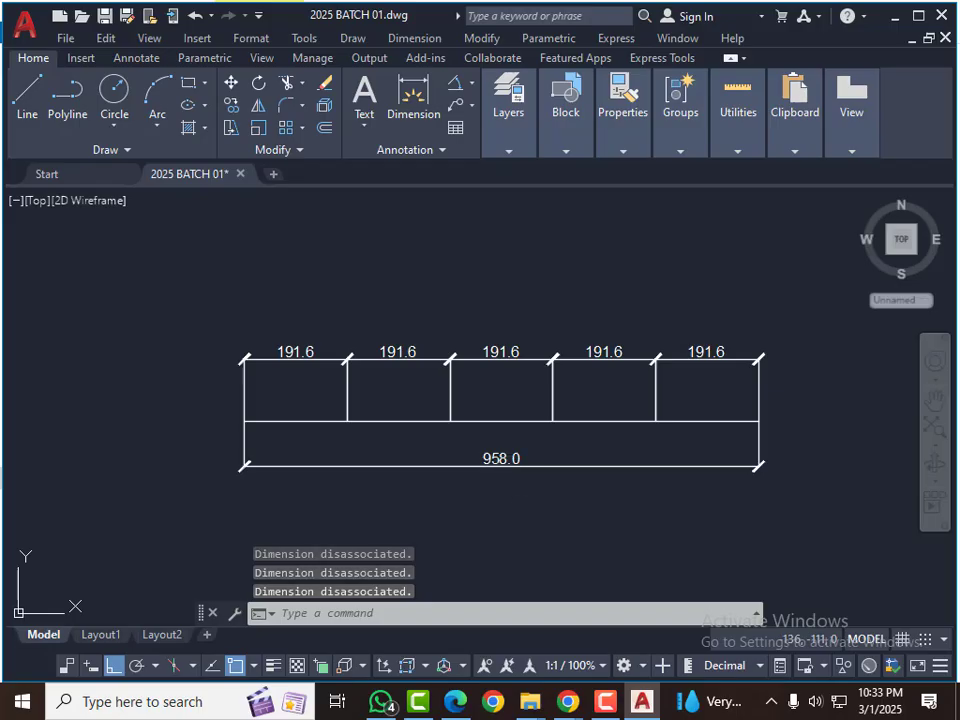
# Step: Copy the horizontal polyline straight up by about 300 units, above the dimension chain
pyautogui.click(575, 420)
pyautogui.scroll(-2, 370, 463)
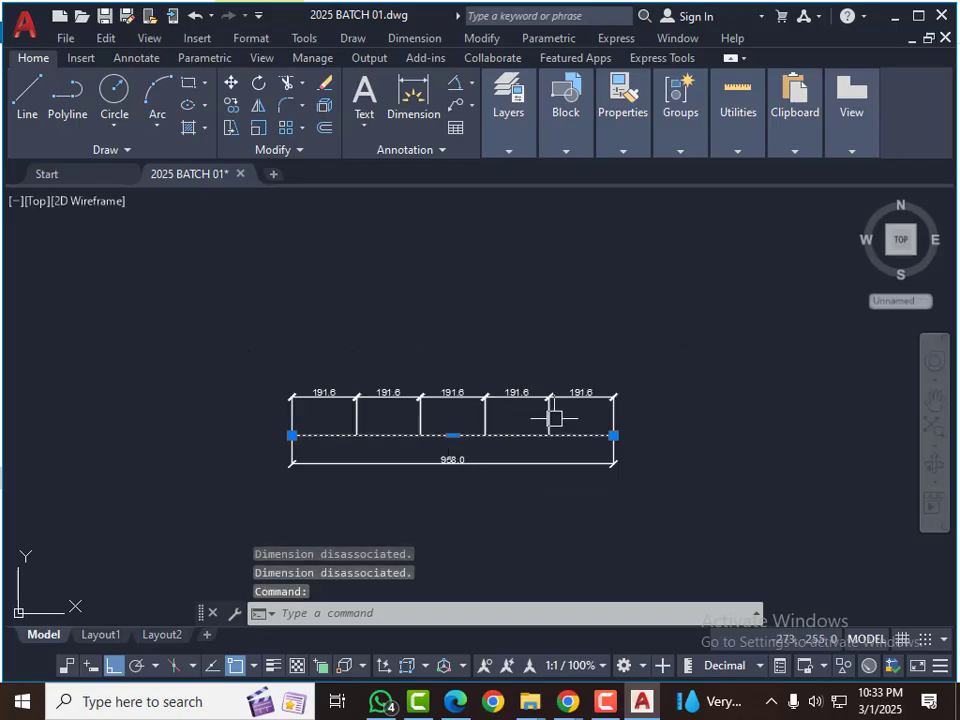
pyautogui.write('cp')
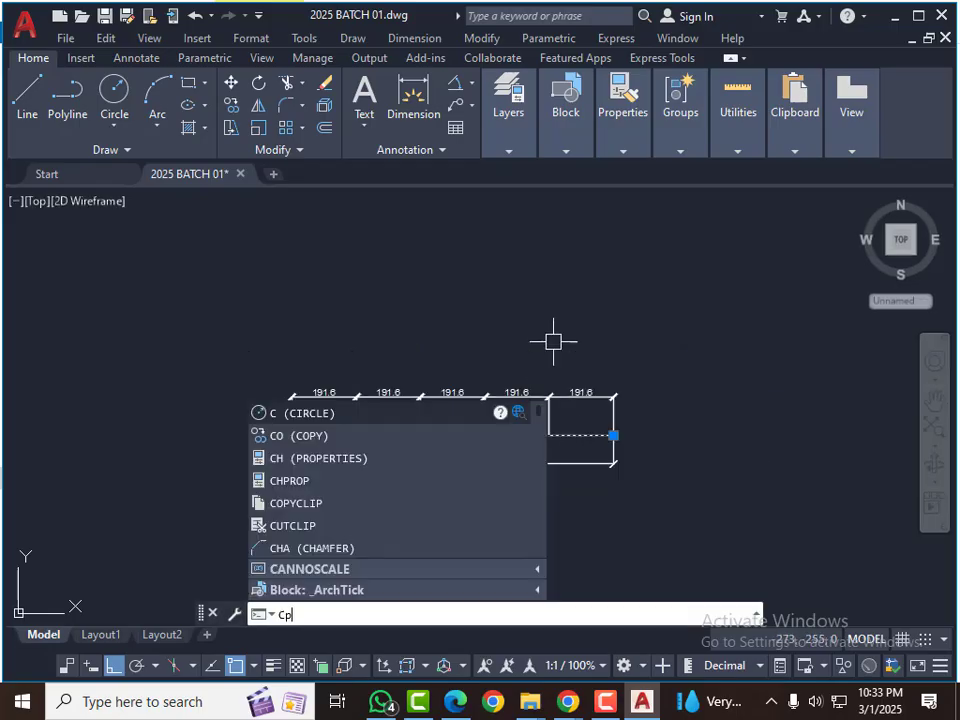
pyautogui.press('Return')
pyautogui.click(537, 340)
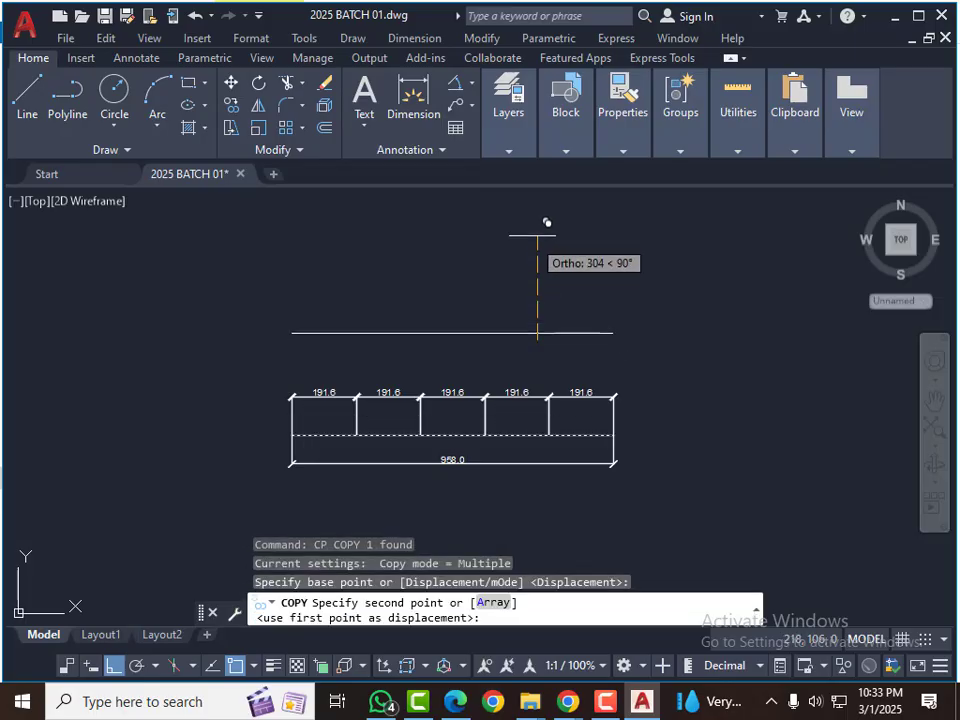
pyautogui.click(540, 232)
pyautogui.press('Escape')
pyautogui.press('Escape')
pyautogui.press('Escape')
pyautogui.press('Escape')
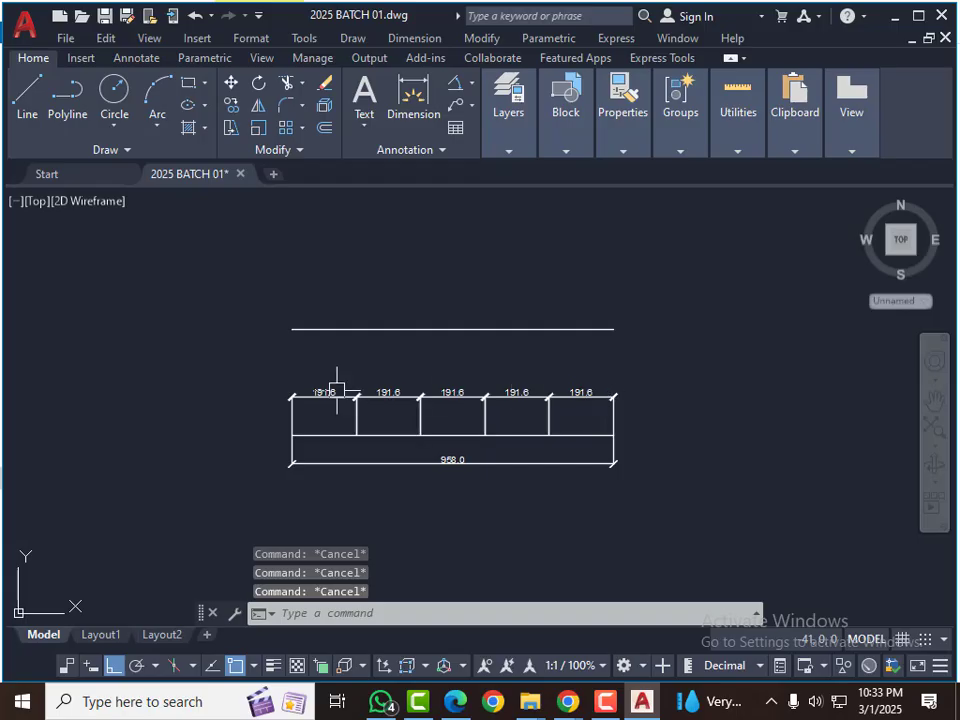
# Step: Divide the copied upper line into 6 equal segments with the Divide command
pyautogui.scroll(2, 332, 386)
pyautogui.moveTo(433, 355); pyautogui.dragTo(441, 355, button='middle')
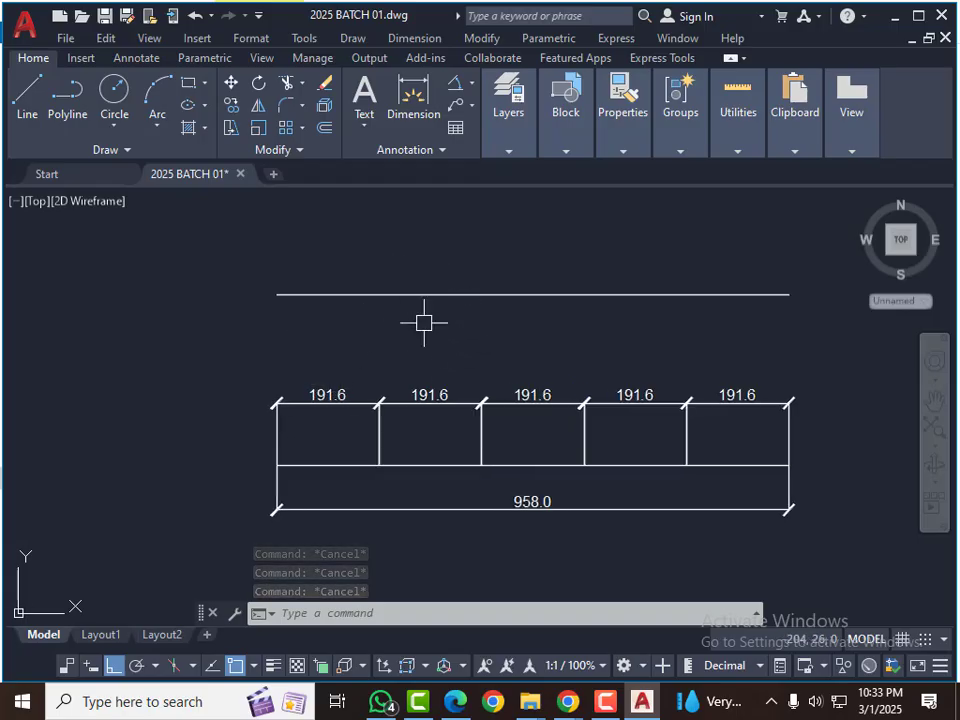
pyautogui.write('di')
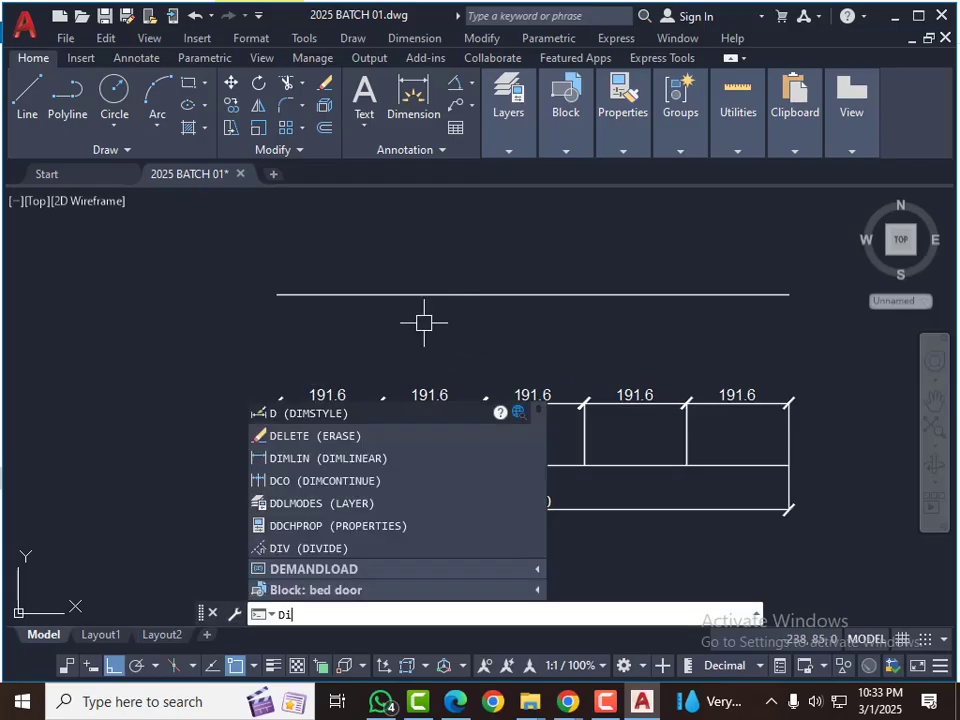
pyautogui.write('v')
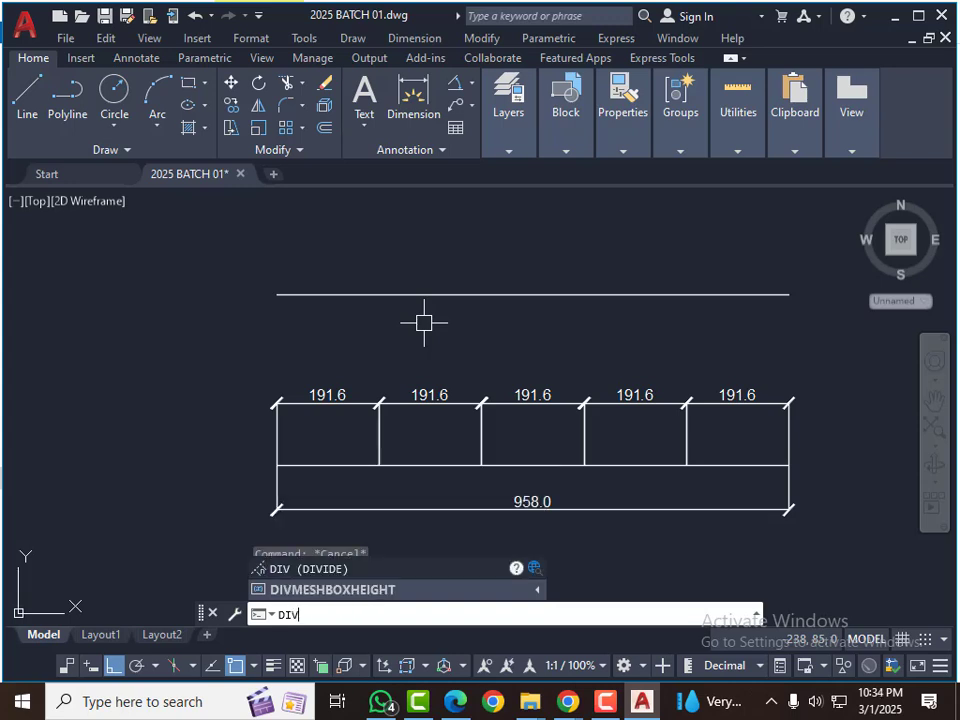
pyautogui.press('Return')
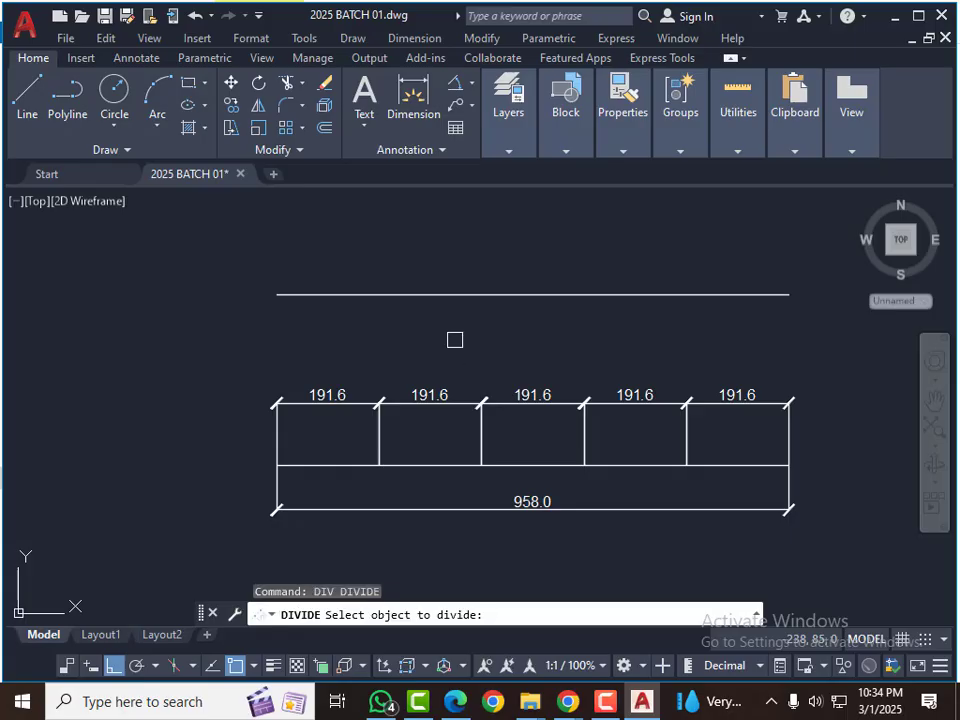
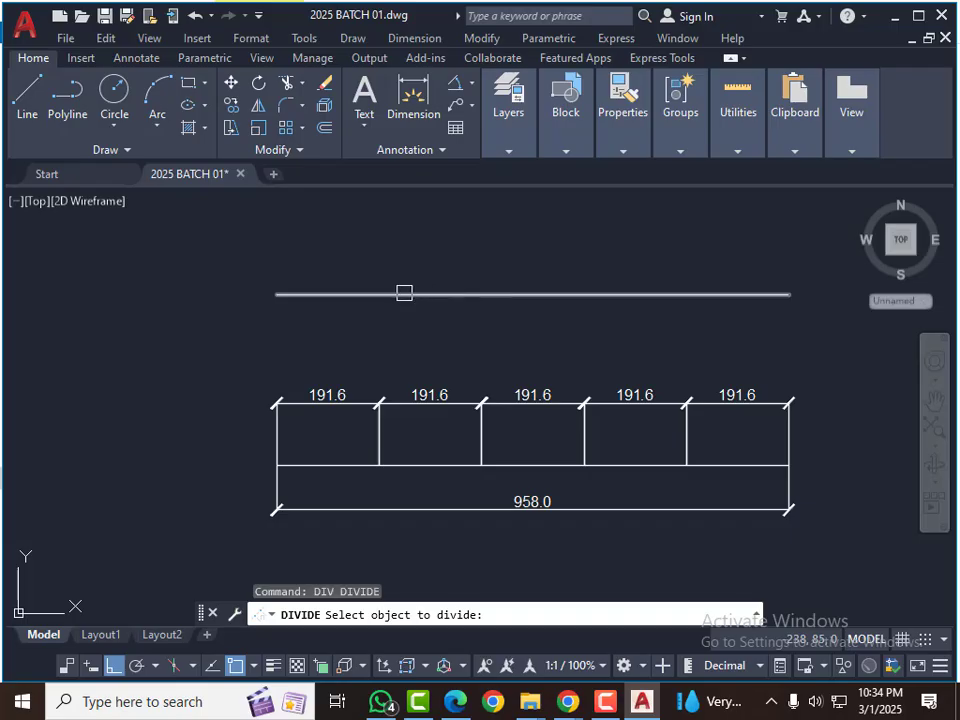
pyautogui.click(519, 296)
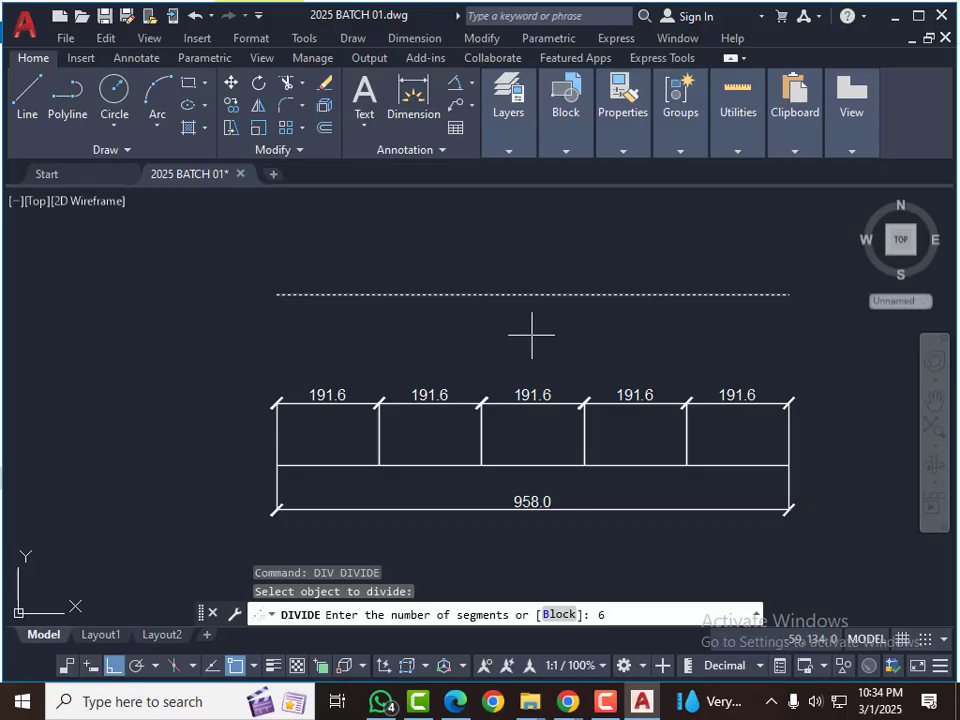
pyautogui.press('Return')
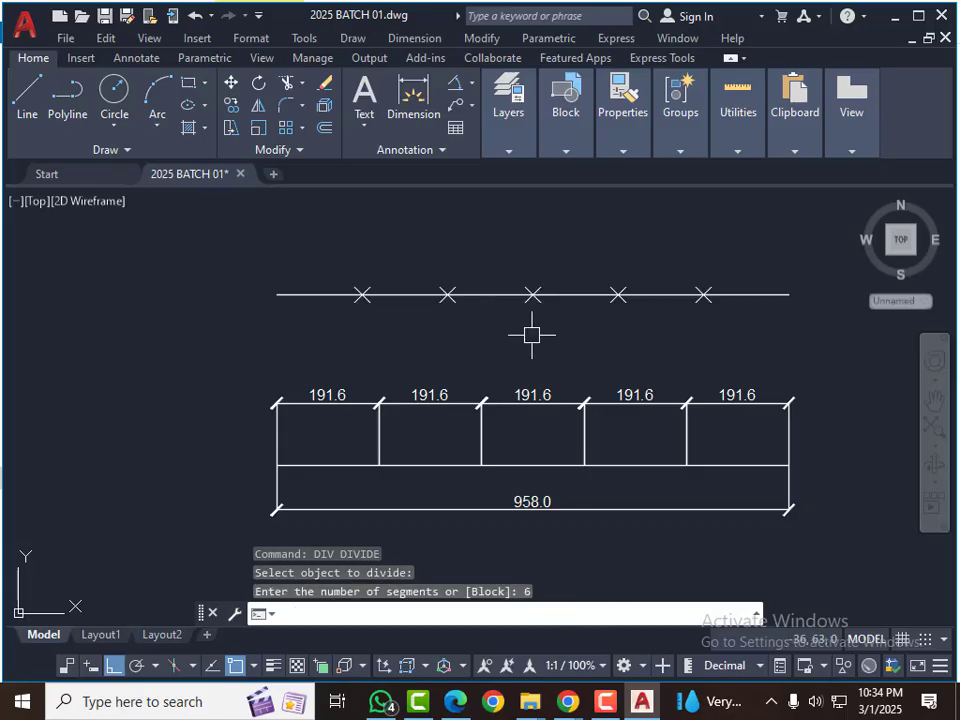
pyautogui.press('Escape')
pyautogui.press('Escape')
pyautogui.press('Escape')
# Step: Add a linear dimension from the upper line's left endpoint to its first division point, placing it above the line
pyautogui.write('d')
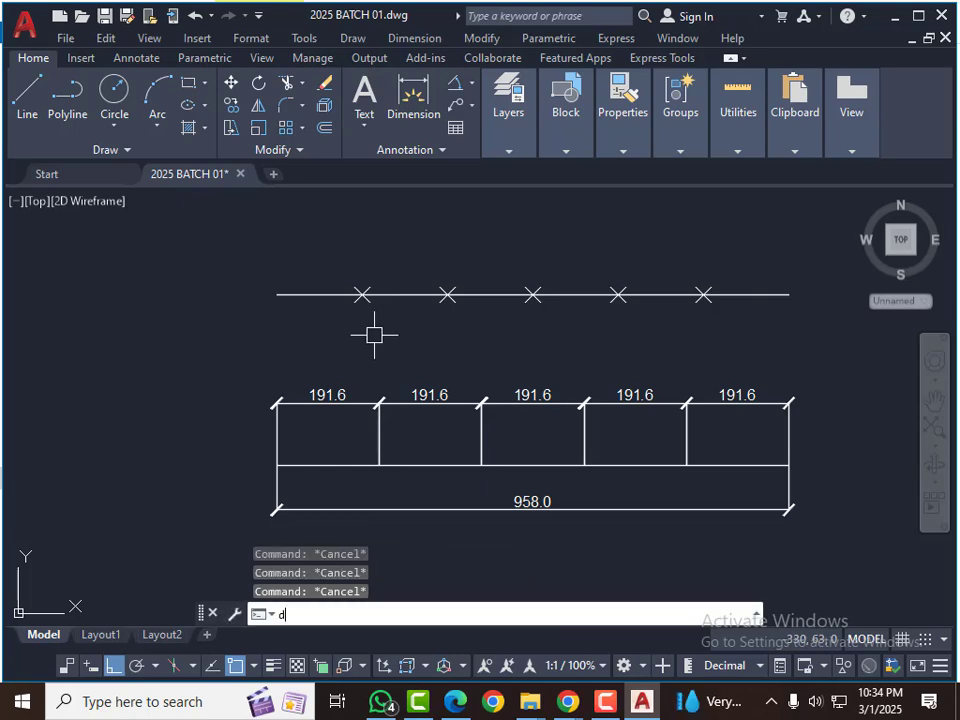
pyautogui.write('li')
pyautogui.press('Return')
pyautogui.scroll(4, 435, 280)
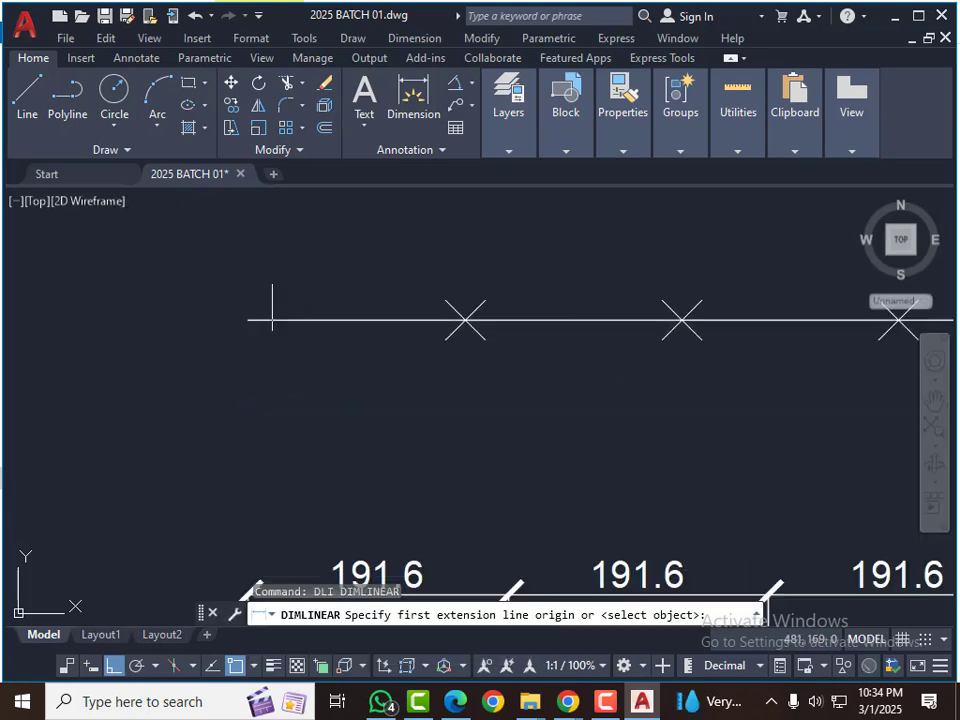
pyautogui.click(249, 320)
pyautogui.click(465, 320)
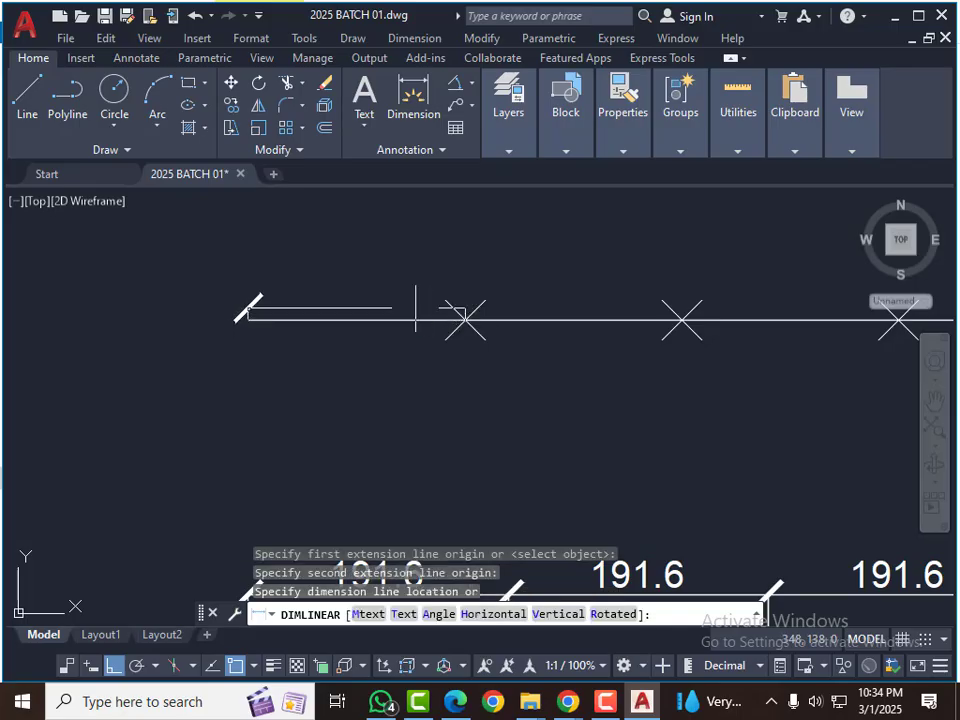
pyautogui.click(402, 236)
pyautogui.scroll(-2, 393, 370)
pyautogui.press('Escape')
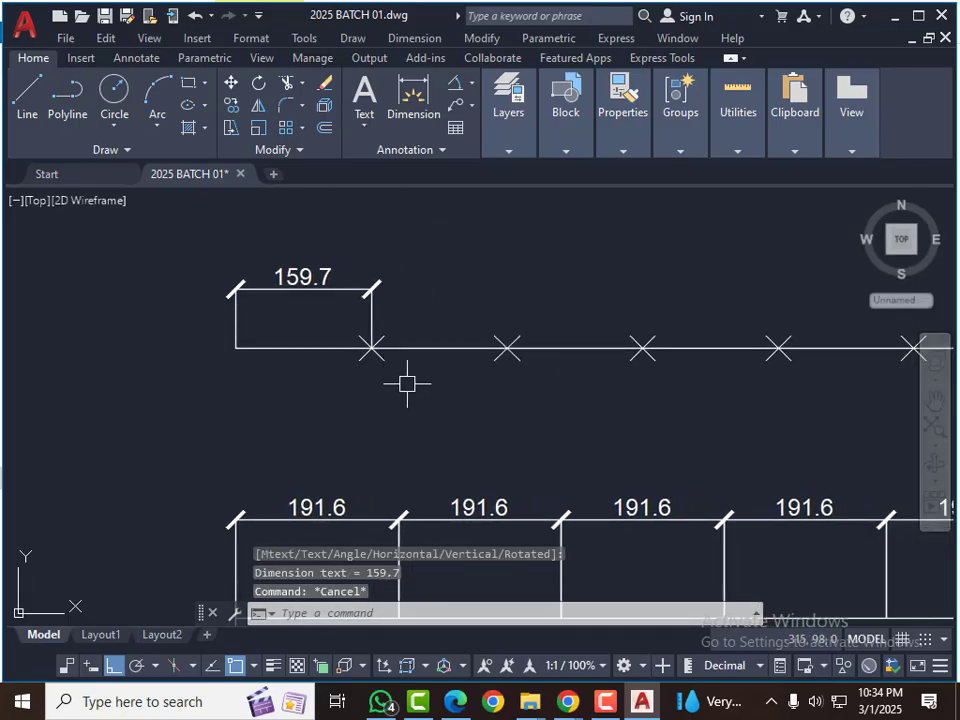
pyautogui.press('Escape')
pyautogui.press('Escape')
pyautogui.scroll(-4, 403, 380)
pyautogui.scroll(2, 399, 375)
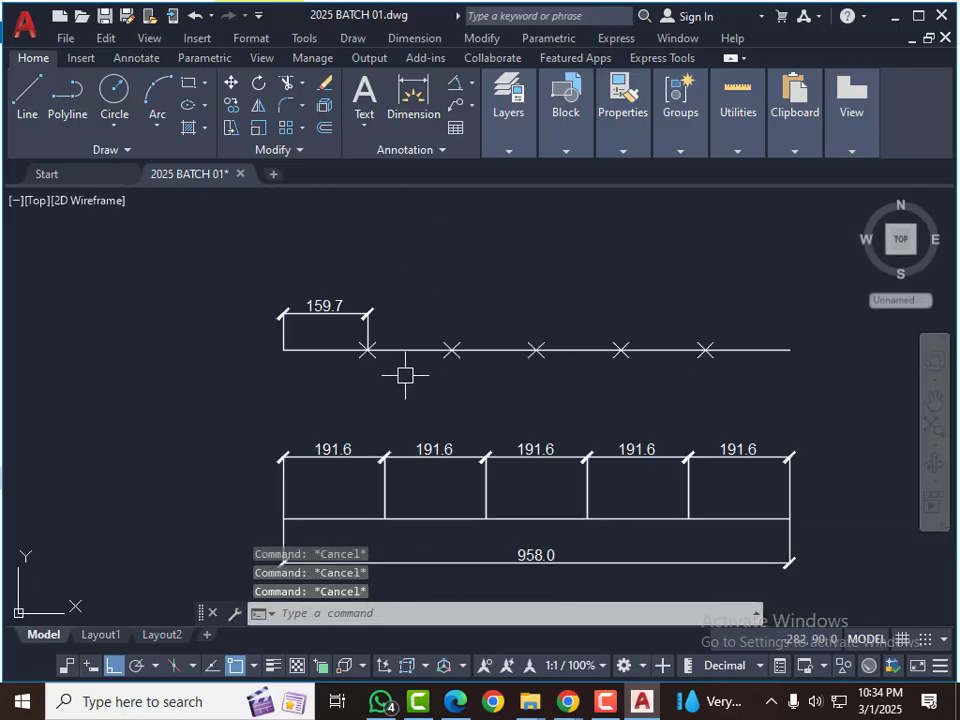
# Step: Continue the dimension chain across the upper line's remaining division points to its right endpoint
pyautogui.write('dco')
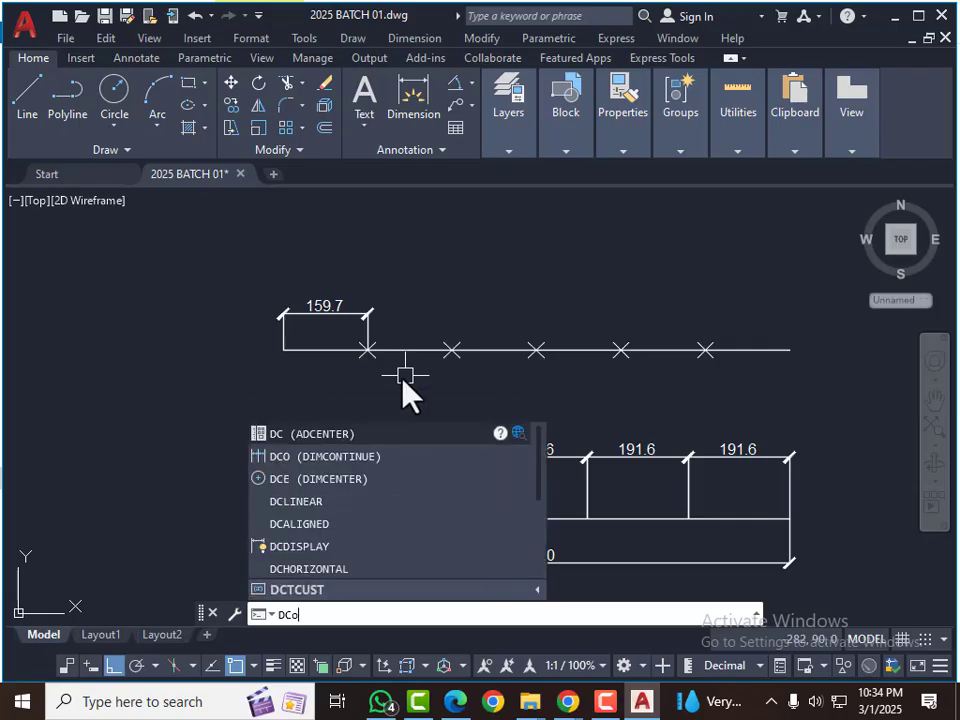
pyautogui.press('Return')
pyautogui.scroll(2, 409, 390)
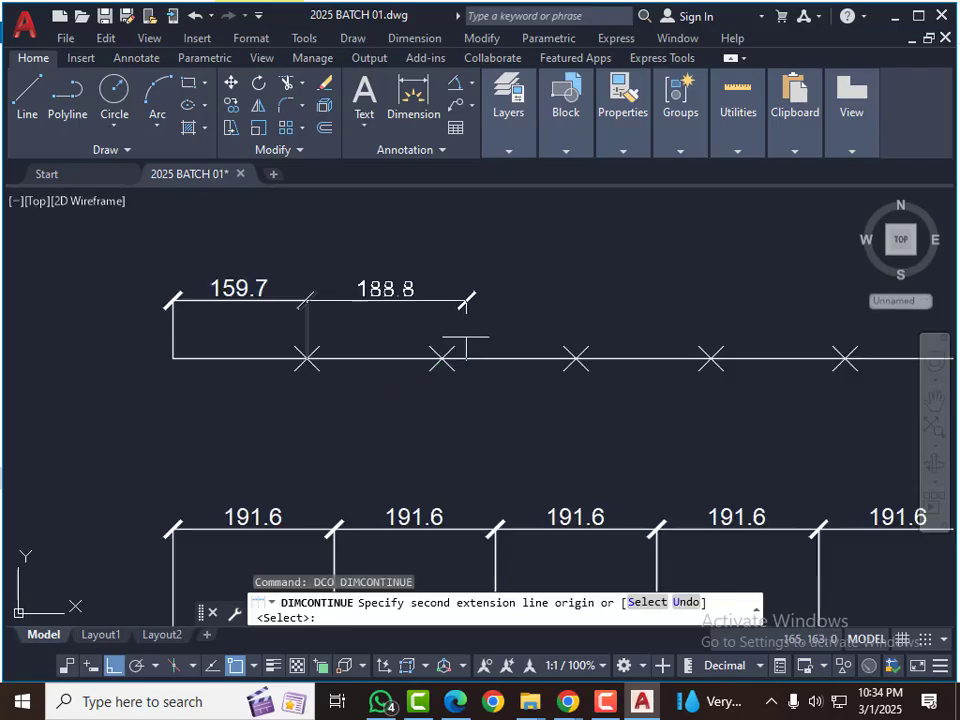
pyautogui.click(441, 357)
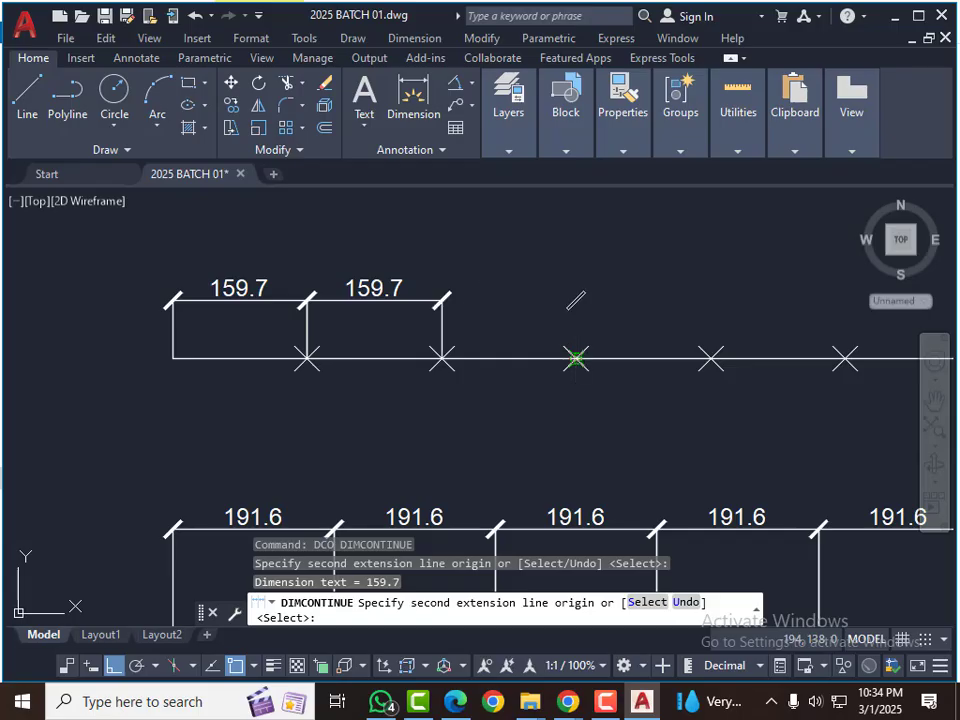
pyautogui.click(576, 357)
pyautogui.click(711, 357)
pyautogui.moveTo(711, 357); pyautogui.dragTo(489, 364, button='middle')
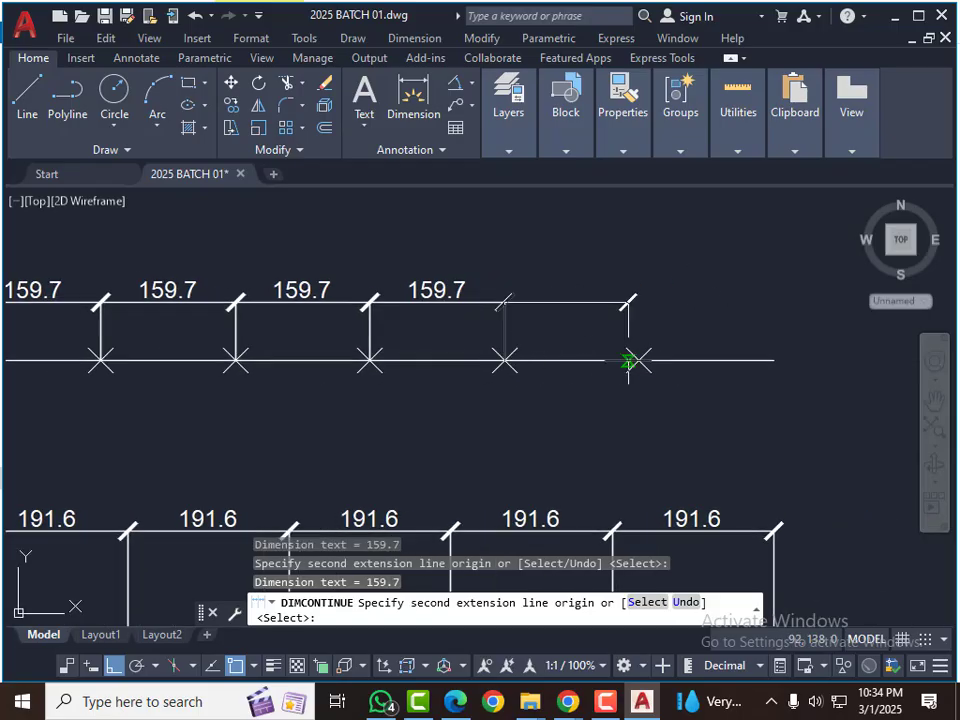
pyautogui.click(637, 360)
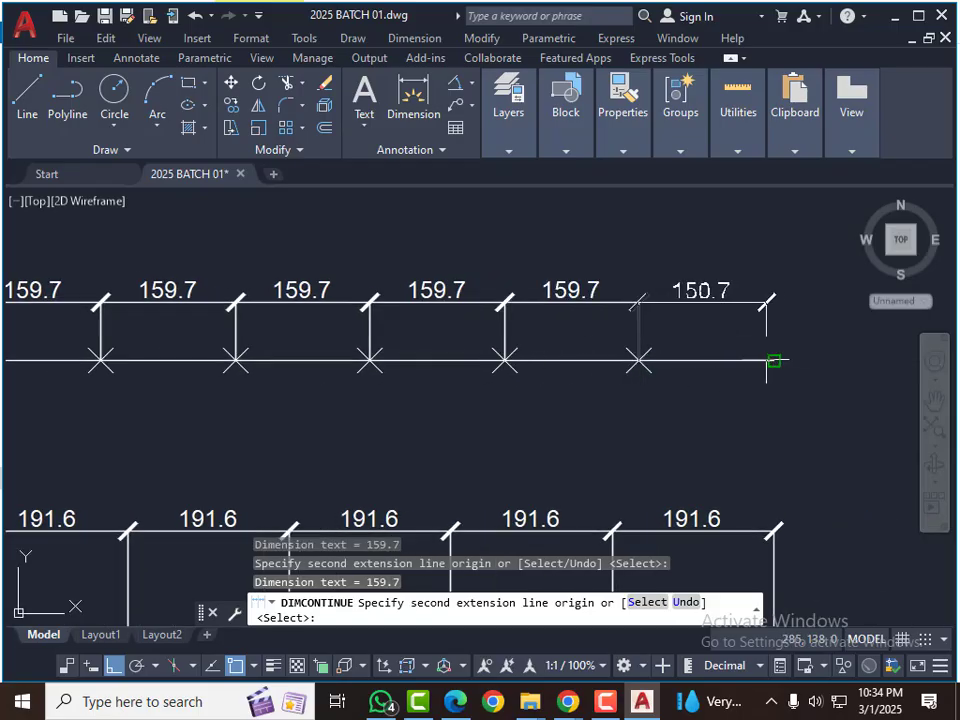
pyautogui.click(773, 362)
pyautogui.press('Escape')
pyautogui.press('Escape')
pyautogui.press('Escape')
pyautogui.scroll(-2, 497, 316)
pyautogui.moveTo(524, 348)
pyautogui.mouseDown(button='middle')
pyautogui.moveTo(516, 388)
pyautogui.moveTo(525, 392)
pyautogui.moveTo(499, 404)
pyautogui.moveTo(508, 371)
pyautogui.mouseUp(button='middle')
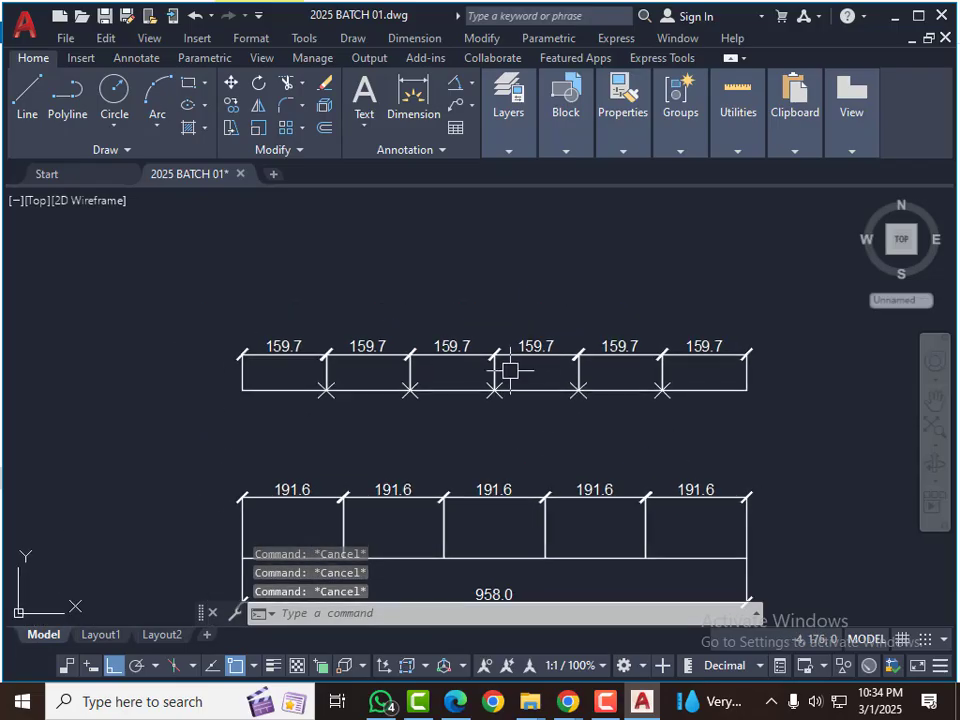
pyautogui.click(291, 299)
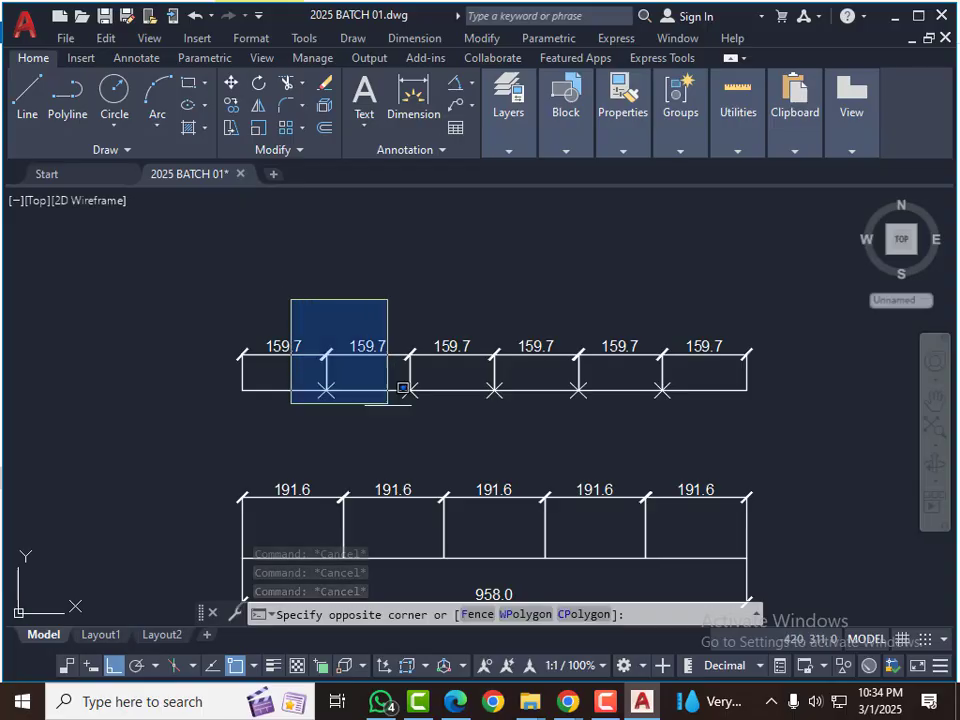
pyautogui.press('Escape')
pyautogui.press('Escape')
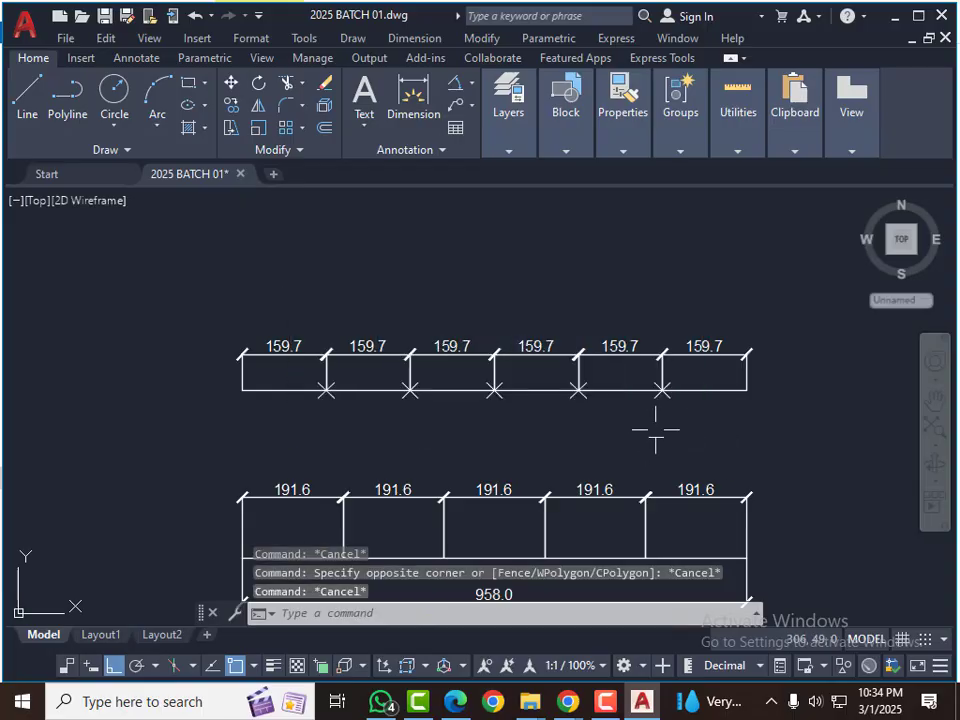
pyautogui.moveTo(654, 429); pyautogui.dragTo(636, 403, button='middle')
pyautogui.press('Escape')
pyautogui.moveTo(337, 380); pyautogui.dragTo(349, 399, button='middle')
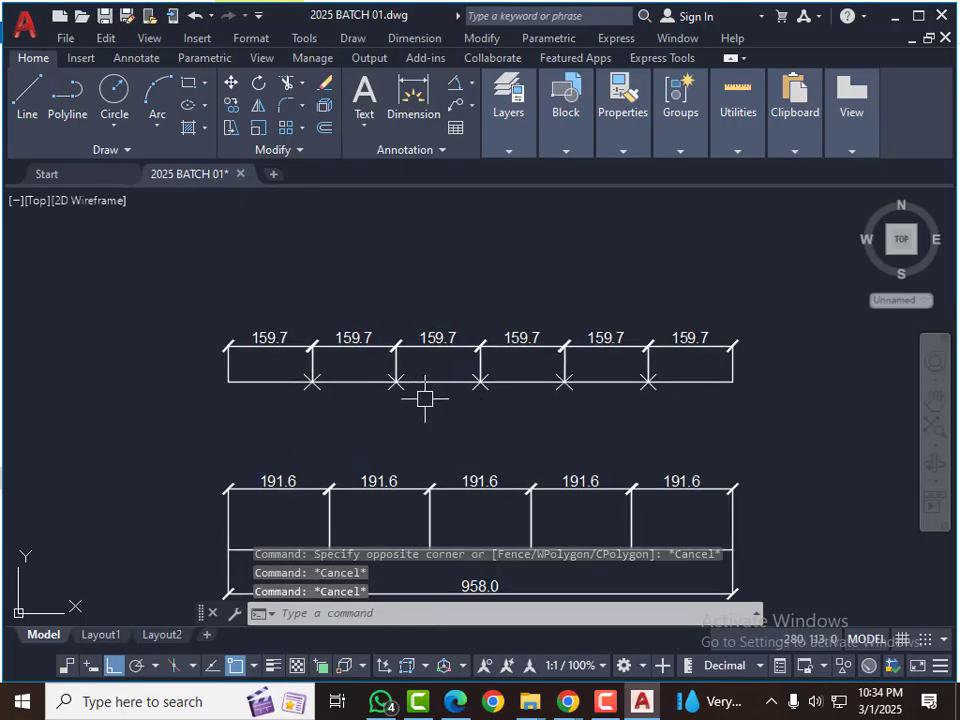
pyautogui.scroll(-3, 448, 420)
pyautogui.press('Escape')
pyautogui.scroll(2, 392, 379)
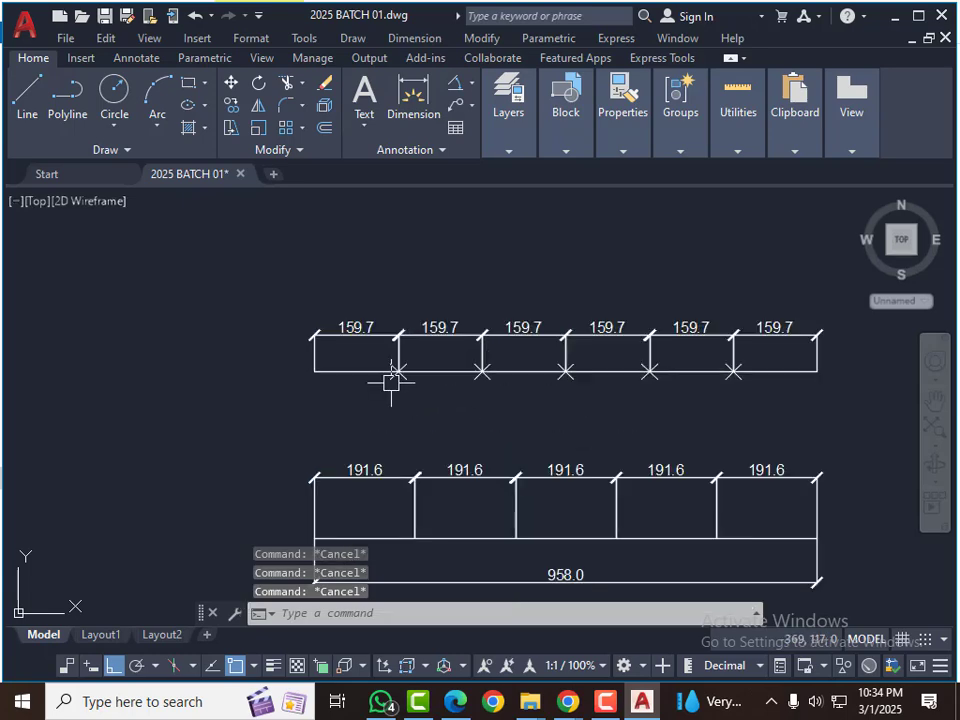
# Step: Highlight the six division dimensions above the upper line one after another to compare the segment lengths
pyautogui.scroll(4, 389, 334)
pyautogui.click(298, 338)
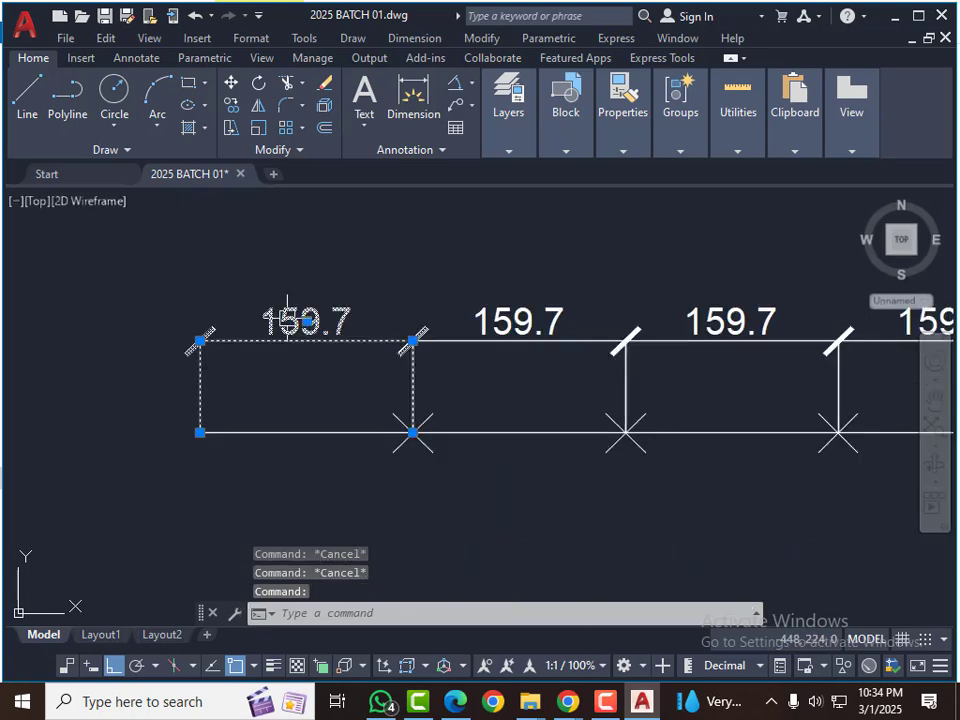
pyautogui.click(514, 320)
pyautogui.click(629, 327)
pyautogui.scroll(-4, 561, 377)
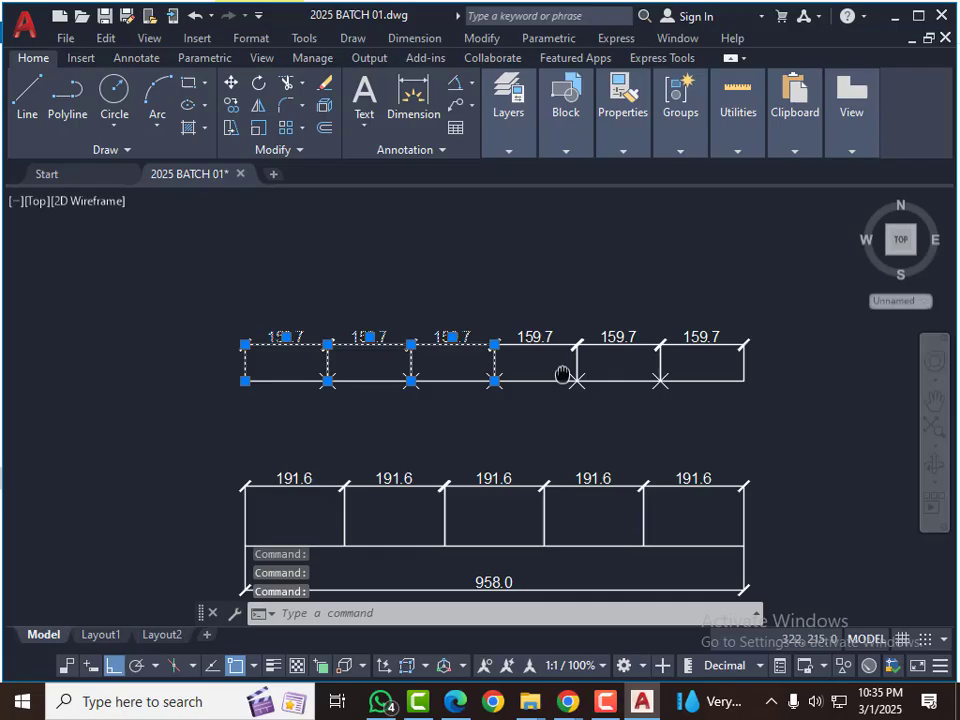
pyautogui.click(516, 332)
pyautogui.click(603, 332)
pyautogui.click(716, 386)
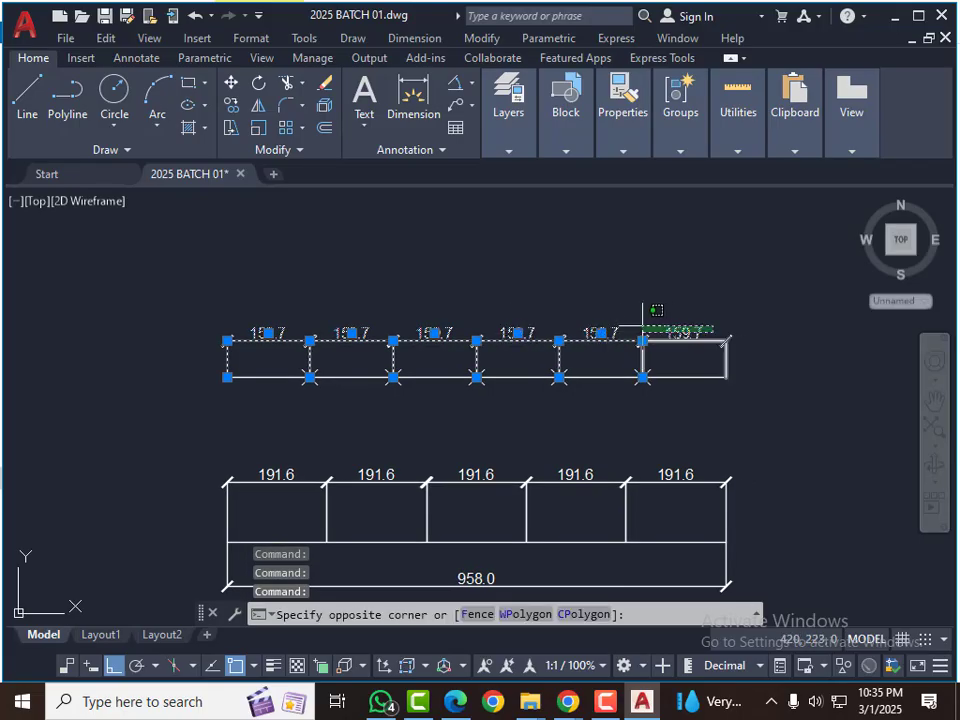
pyautogui.click(634, 326)
pyautogui.scroll(-4, 590, 326)
pyautogui.press('Escape')
pyautogui.press('Escape')
# Step: Erase both divided lines together with all their dimensions and division marks
pyautogui.click(422, 259)
pyautogui.click(680, 450)
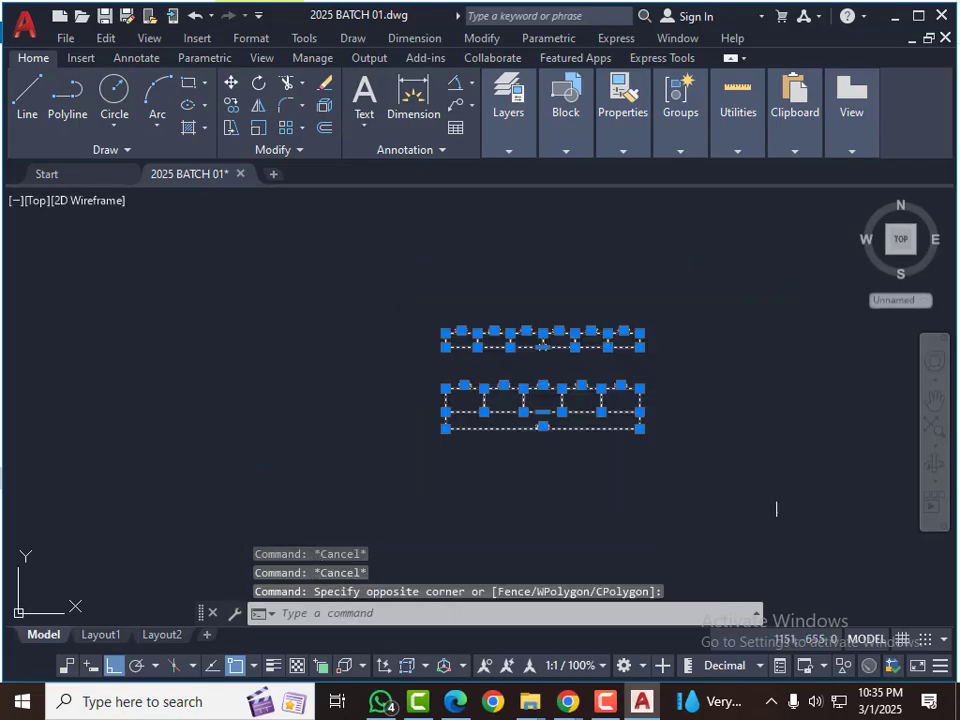
pyautogui.write('e')
pyautogui.press('Return')
pyautogui.press('Escape')
pyautogui.press('Escape')
pyautogui.press('Escape')
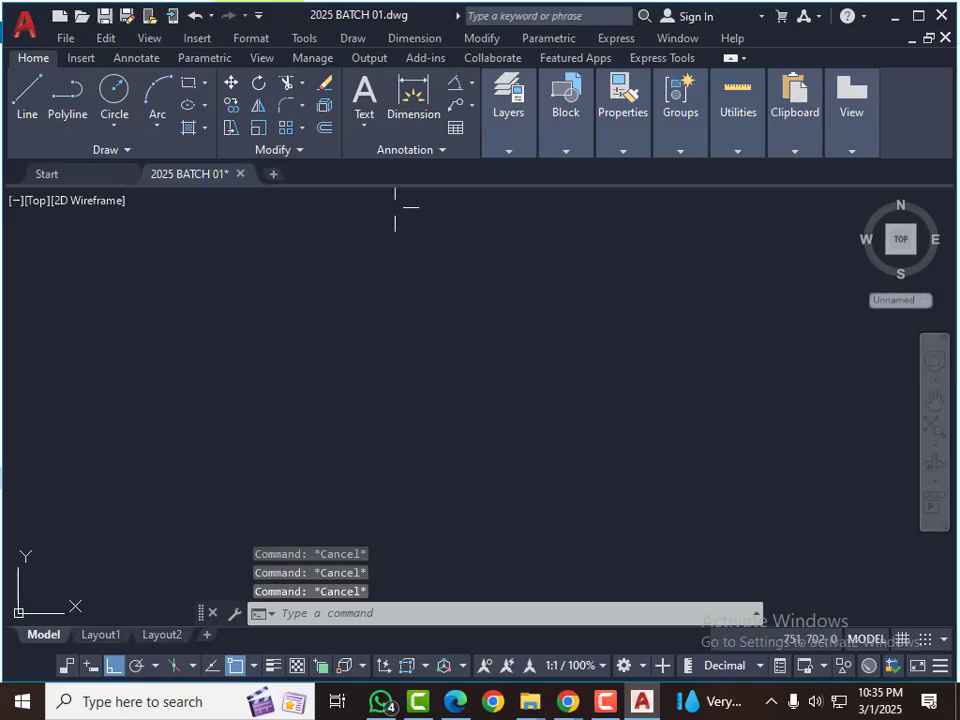
# Step: Rearrange the Home ribbon so the Layers group sits expanded directly after the Draw group
pyautogui.moveTo(522, 127)
pyautogui.mouseDown()
pyautogui.moveTo(289, 125)
pyautogui.moveTo(285, 105)
pyautogui.moveTo(294, 118)
pyautogui.mouseUp()
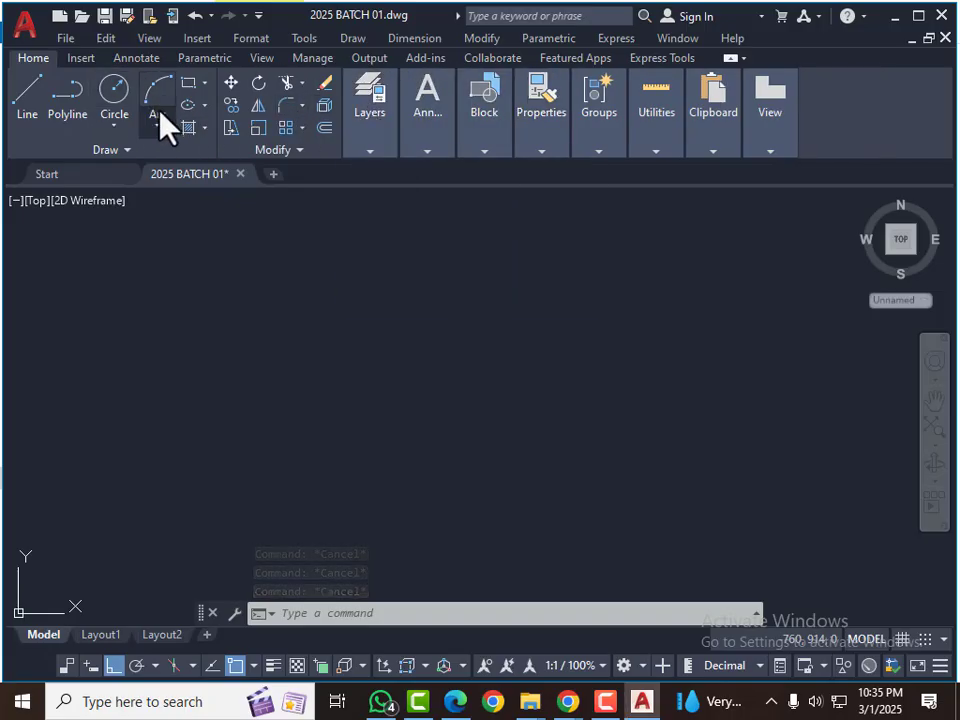
pyautogui.moveTo(372, 117)
pyautogui.moveTo(372, 117)
pyautogui.mouseDown()
pyautogui.moveTo(176, 124)
pyautogui.moveTo(196, 127)
pyautogui.mouseUp()
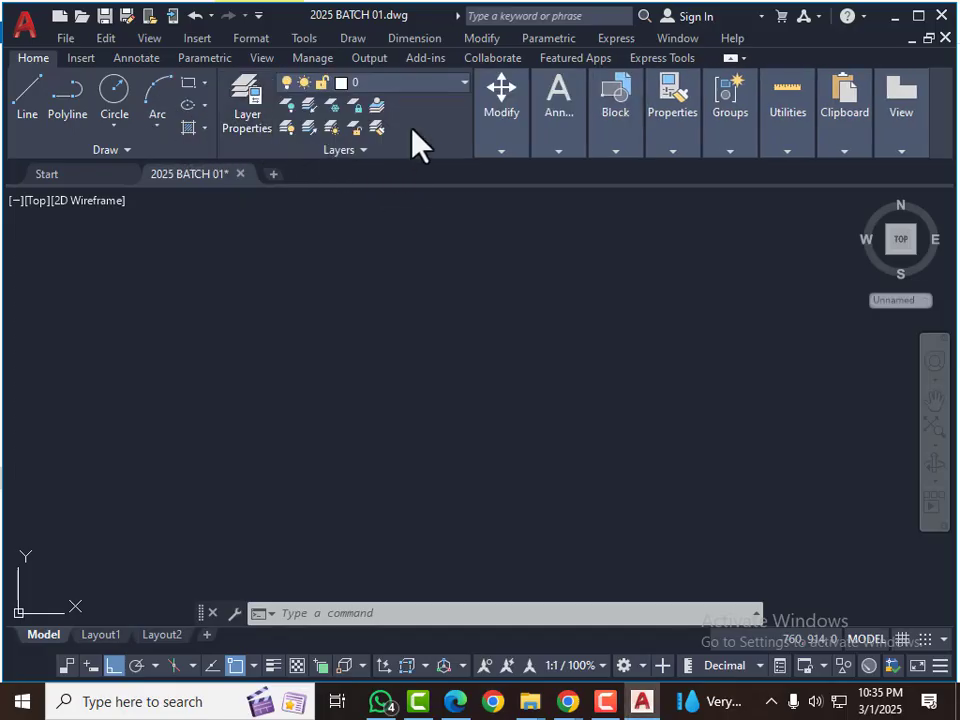
# Step: Turn on the layers 01.BORDER, 02.VIEWPORT TEXT, 03.OUTSIDE BORDER and Defpoints, and view the sheet border
pyautogui.click(432, 88)
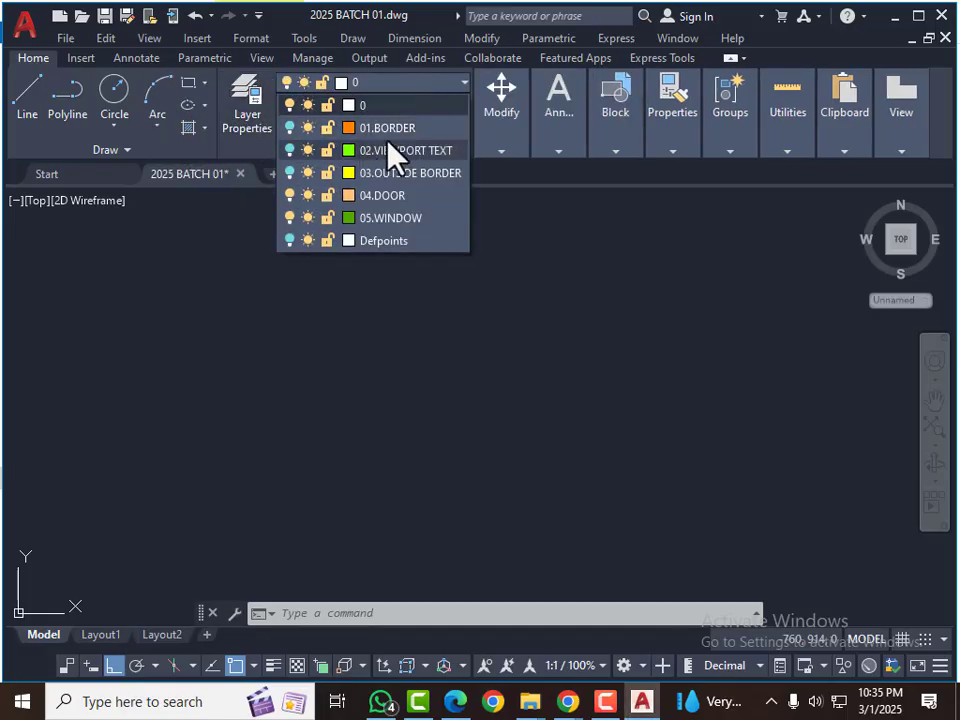
pyautogui.click(289, 128)
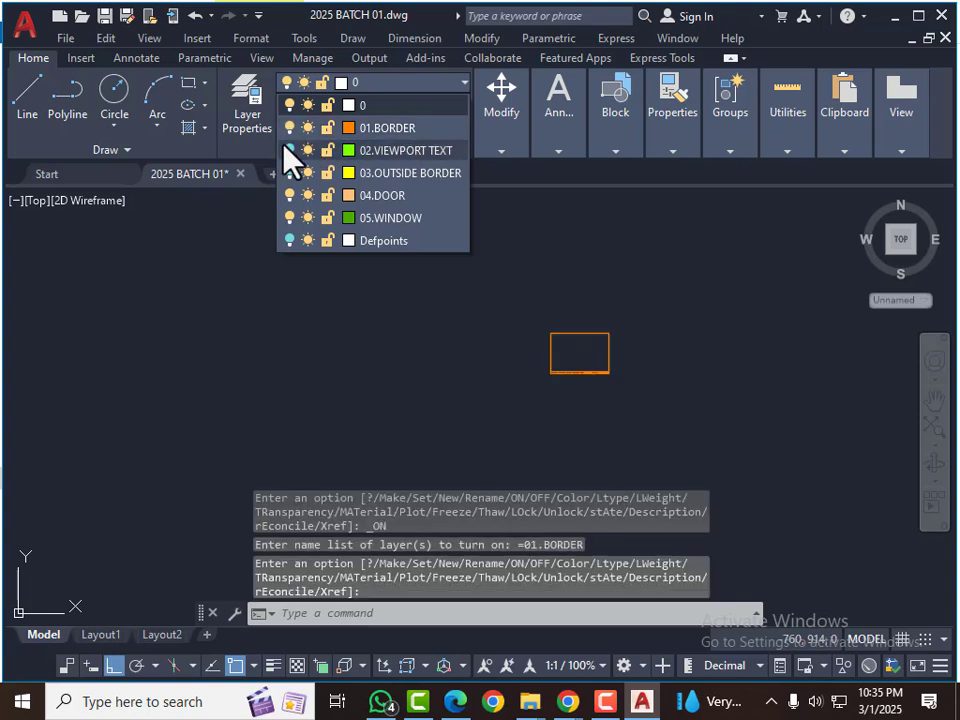
pyautogui.click(289, 150)
pyautogui.click(289, 173)
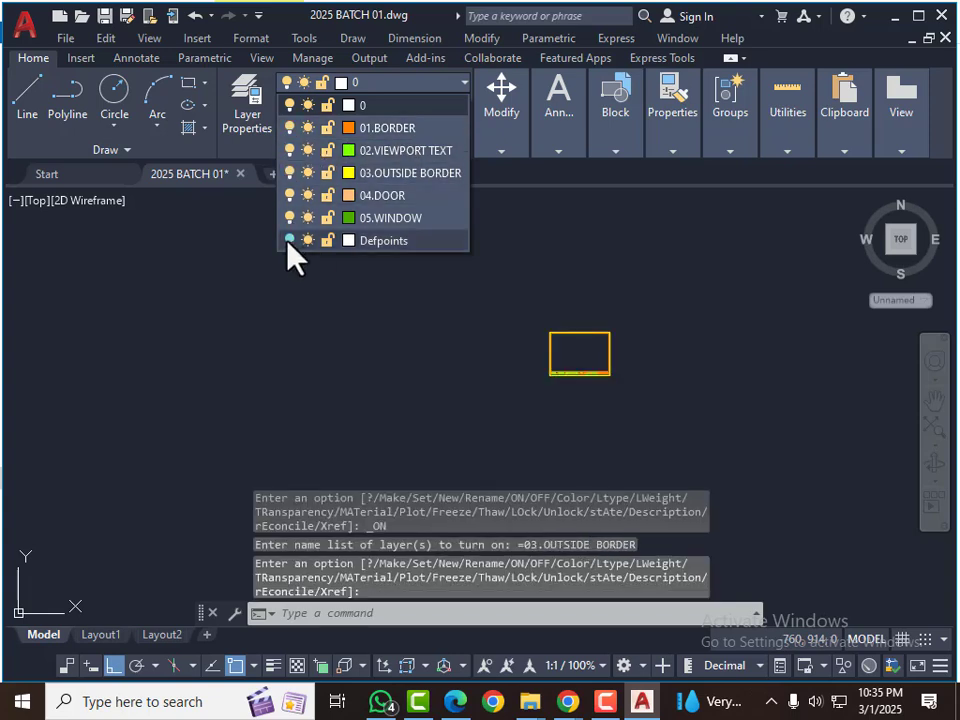
pyautogui.click(289, 240)
pyautogui.click(617, 432)
pyautogui.scroll(5, 619, 422)
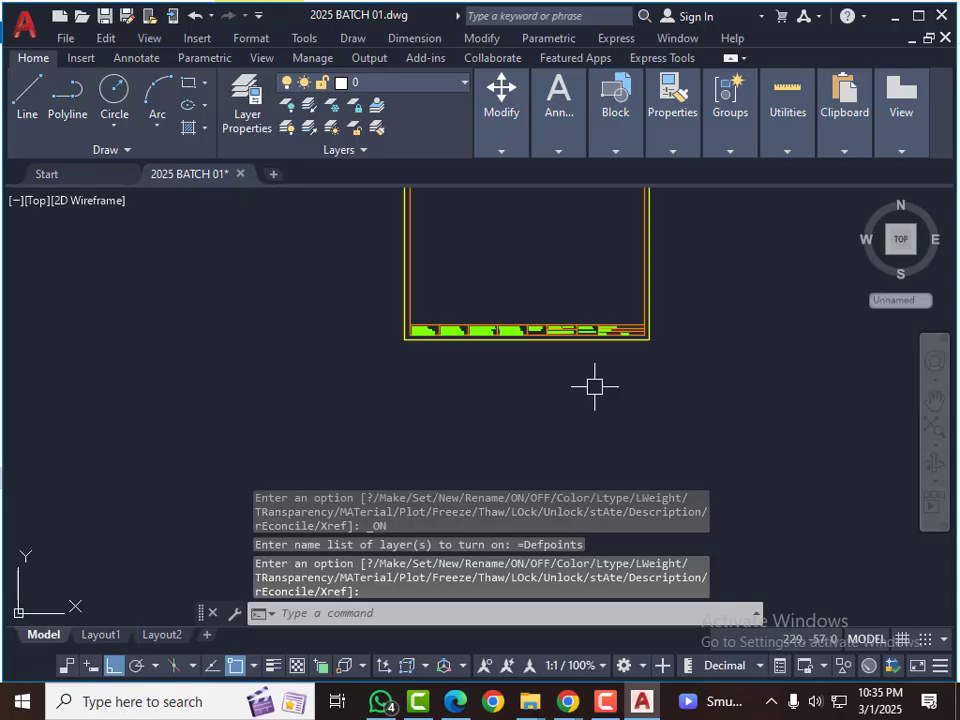
pyautogui.scroll(-2, 222, 380)
pyautogui.moveTo(445, 340); pyautogui.dragTo(440, 452, button='middle')
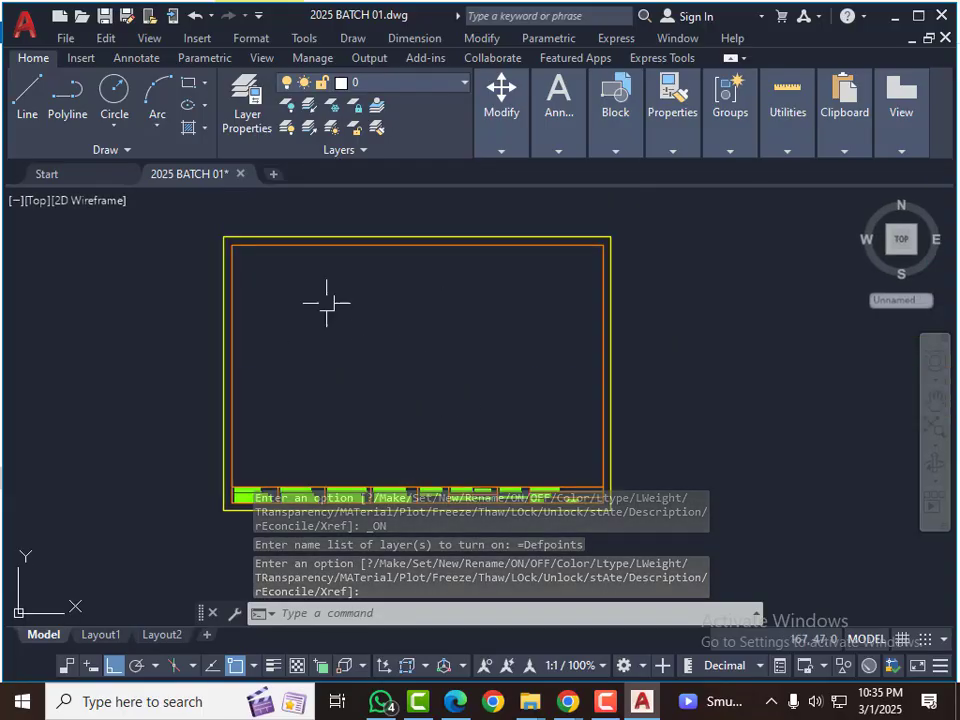
# Step: Turn off the layers 01.BORDER, 02.VIEWPORT TEXT, 03.OUTSIDE BORDER, 04.DOOR and 05.WINDOW
pyautogui.click(463, 83)
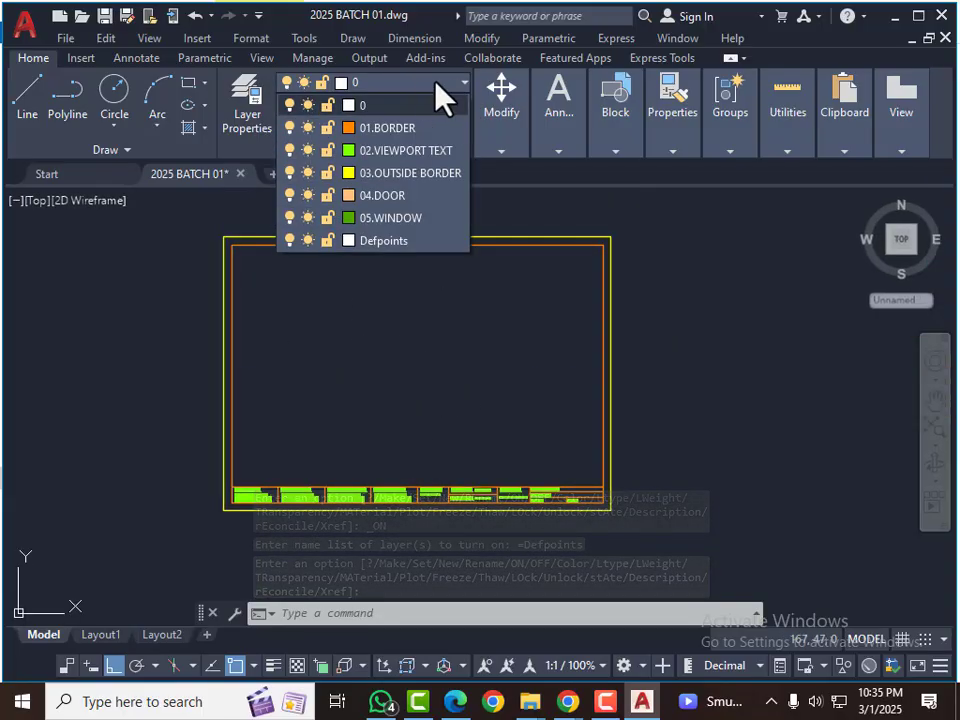
pyautogui.click(290, 128)
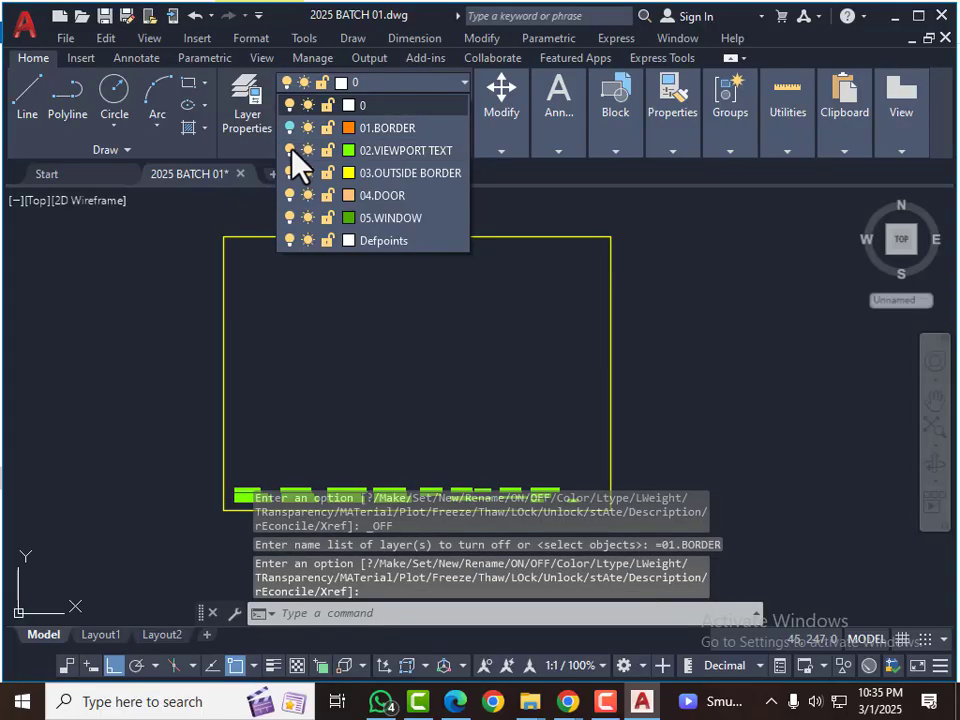
pyautogui.click(290, 150)
pyautogui.click(289, 172)
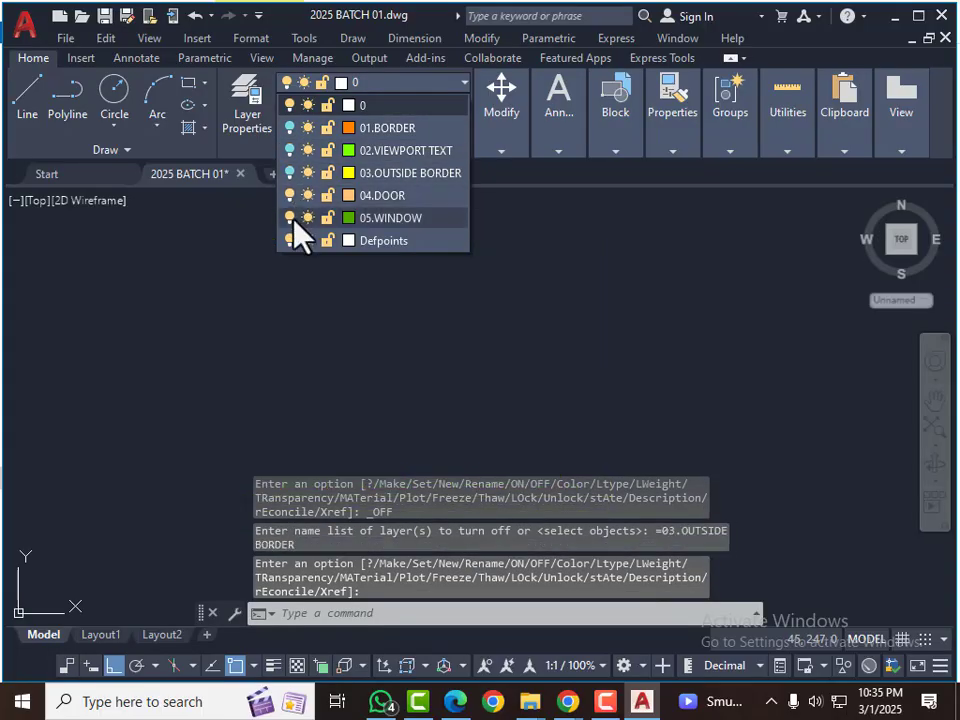
pyautogui.click(291, 196)
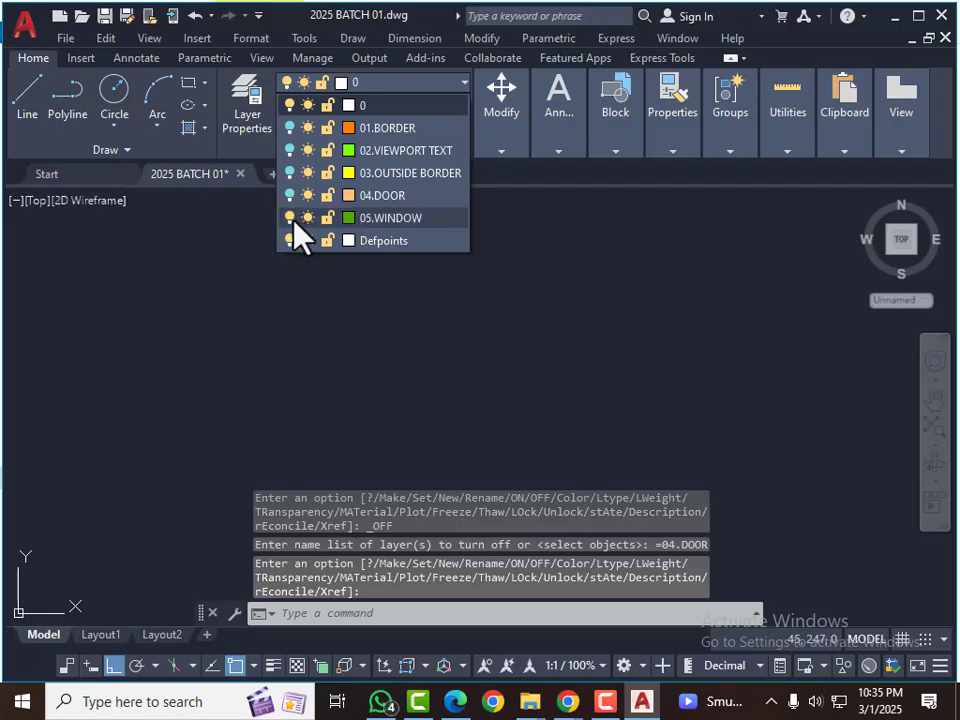
pyautogui.click(291, 218)
pyautogui.press('Escape')
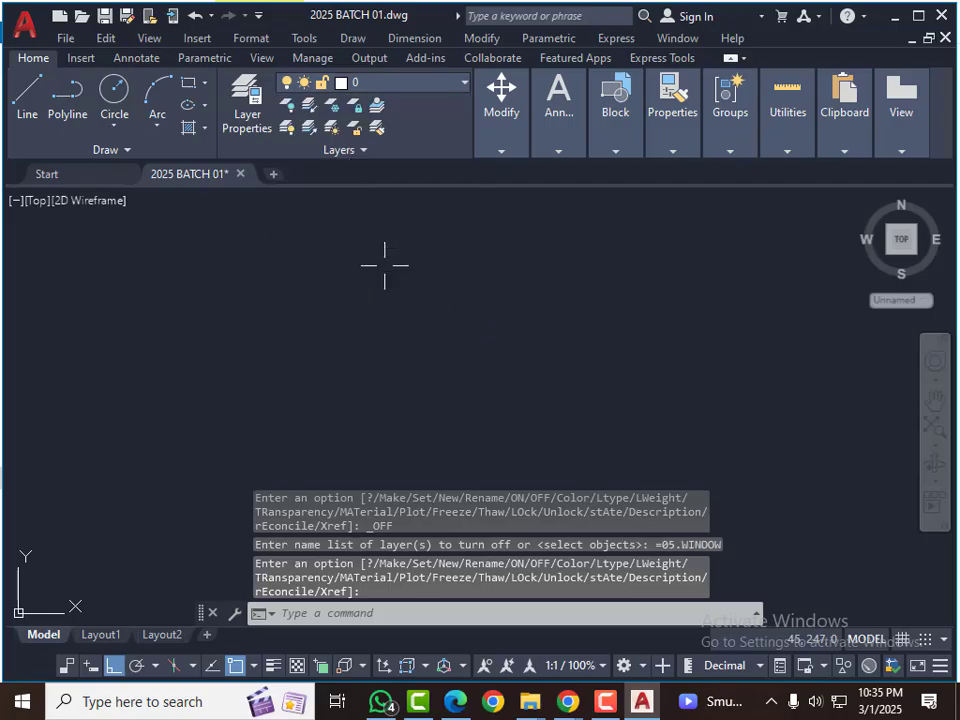
pyautogui.press('Escape')
pyautogui.press('Escape')
pyautogui.press('Escape')
pyautogui.click(417, 84)
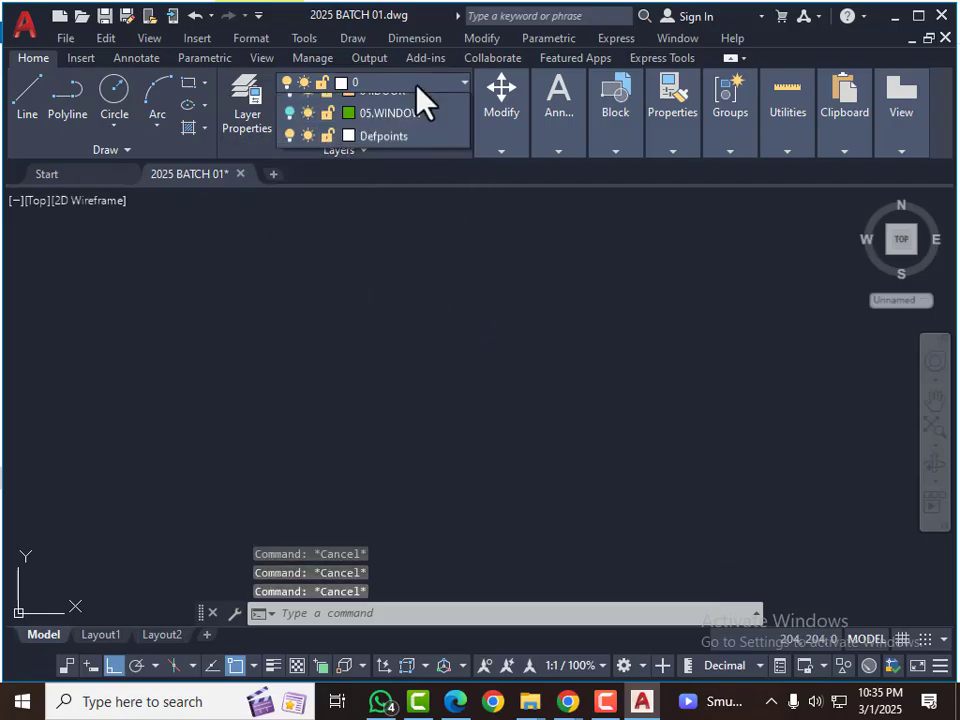
pyautogui.click(501, 315)
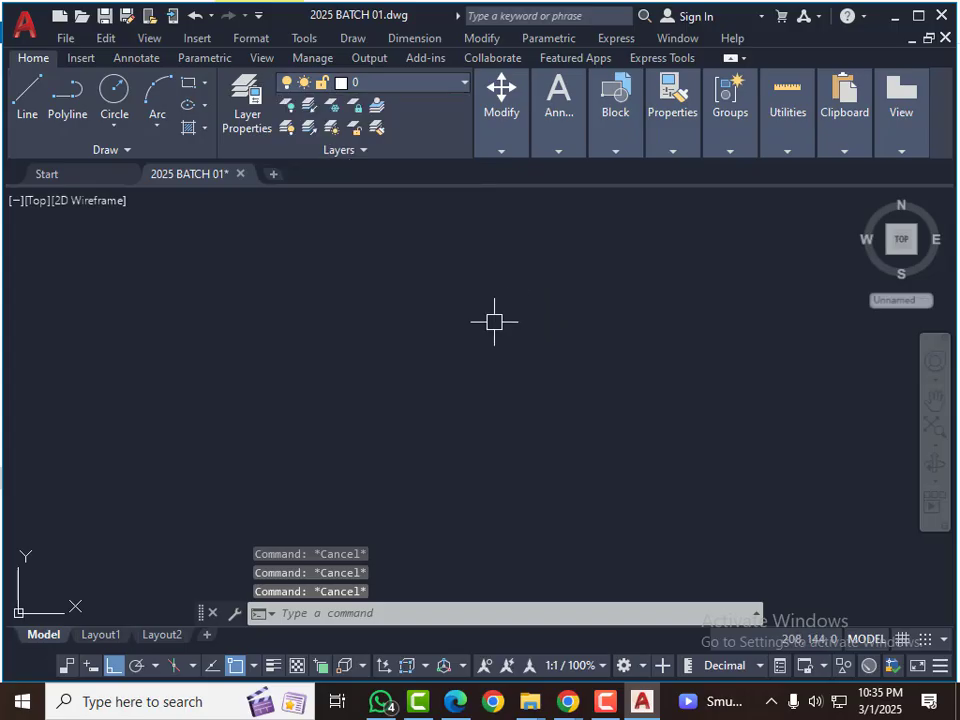
pyautogui.write('la')
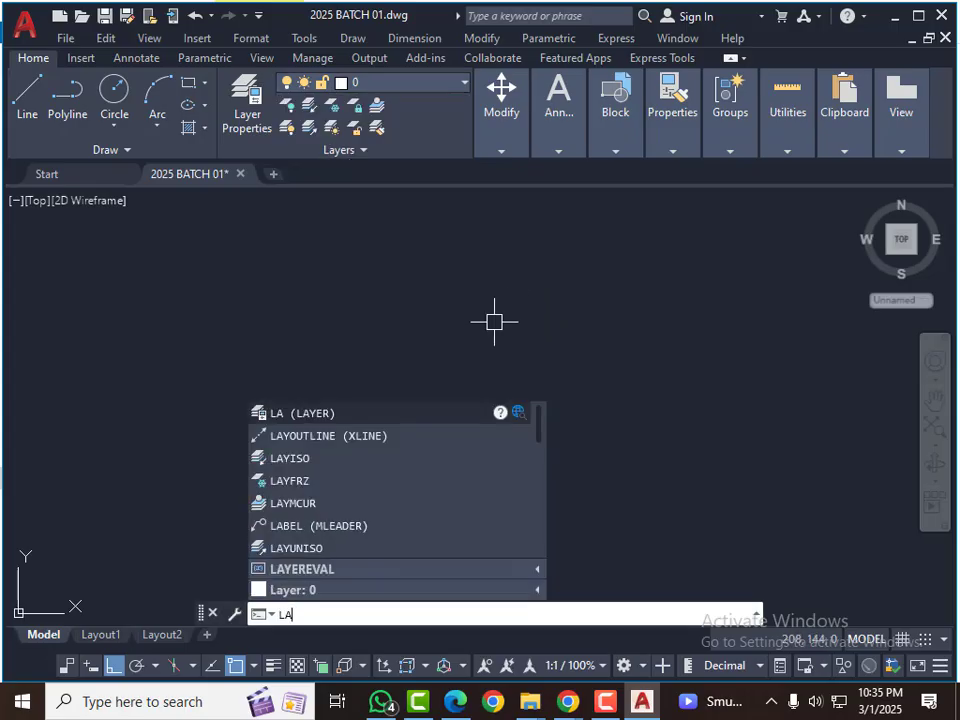
pyautogui.press('Escape')
pyautogui.write('La')
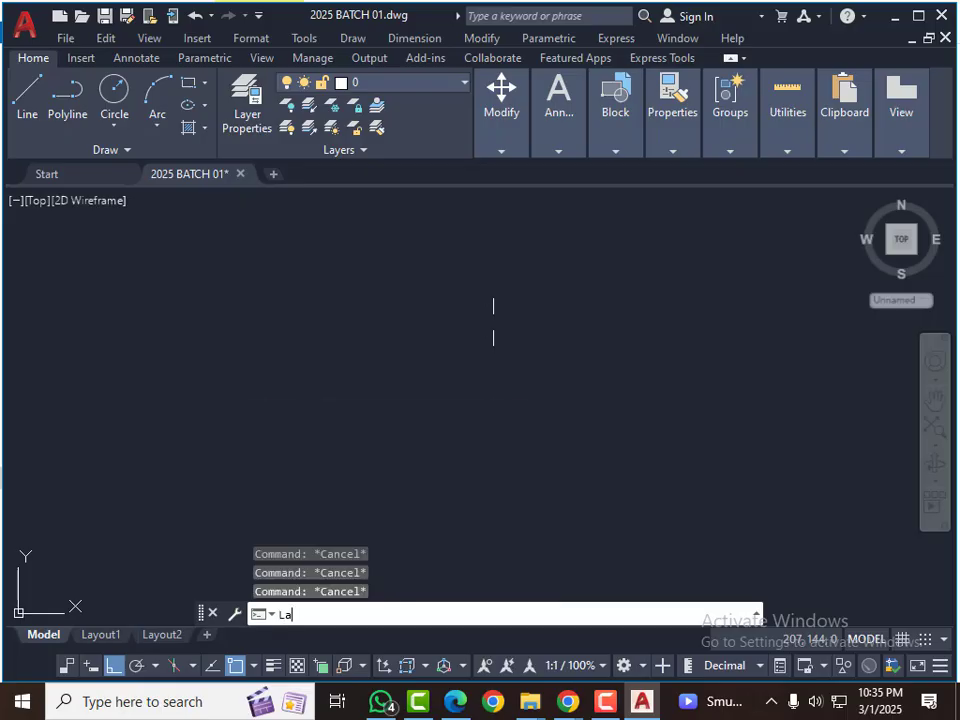
pyautogui.press('Return')
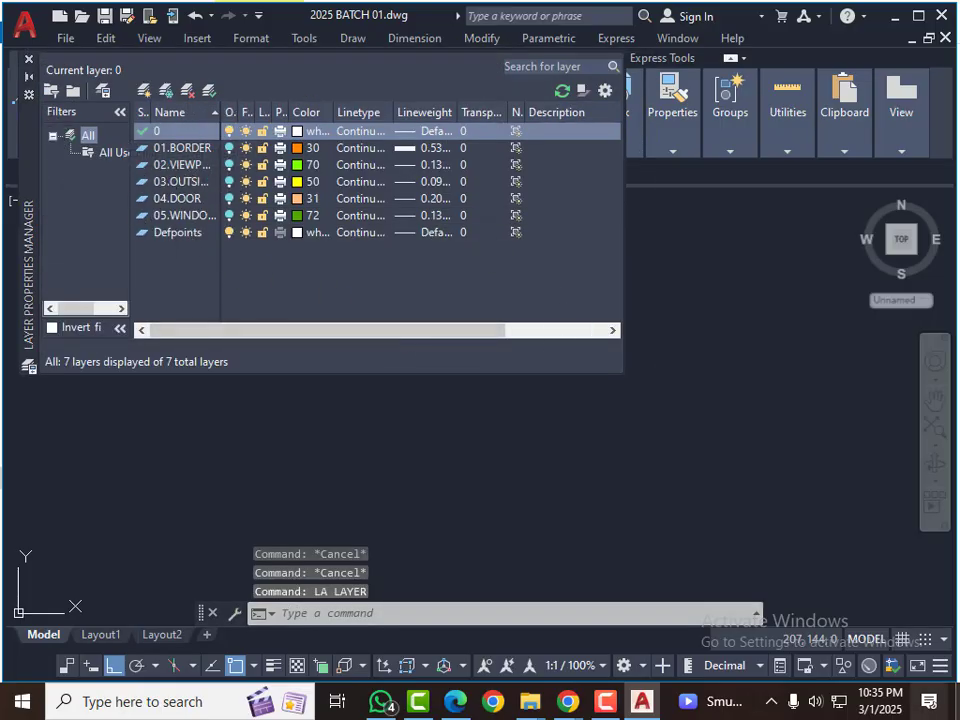
pyautogui.click(29, 60)
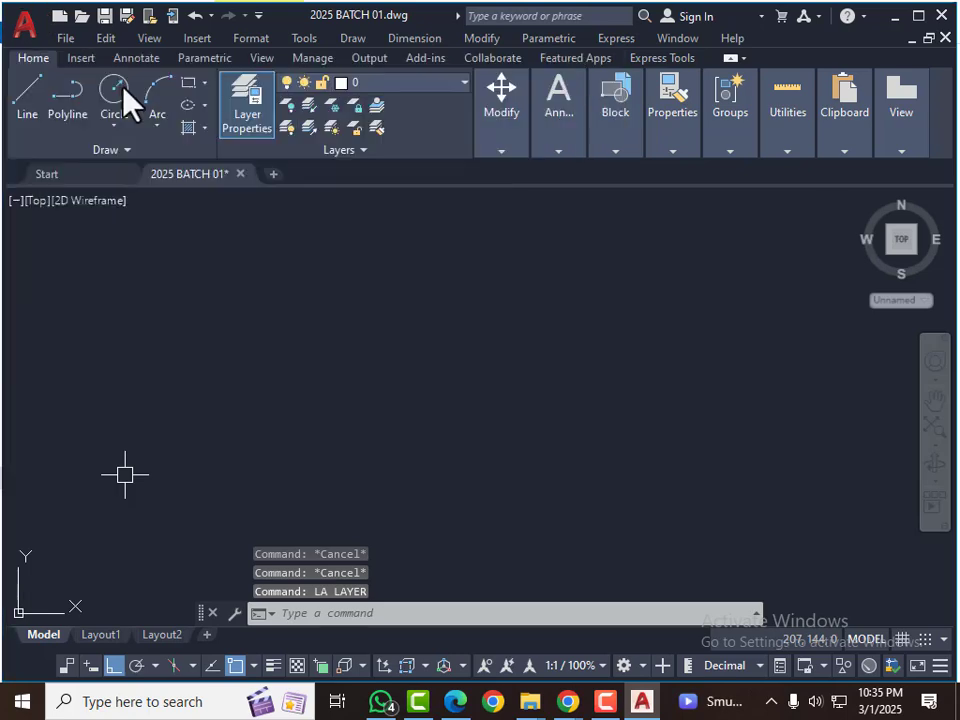
# Step: Create a new layer named 06.WALL in the Layer Properties Manager
pyautogui.click(245, 100)
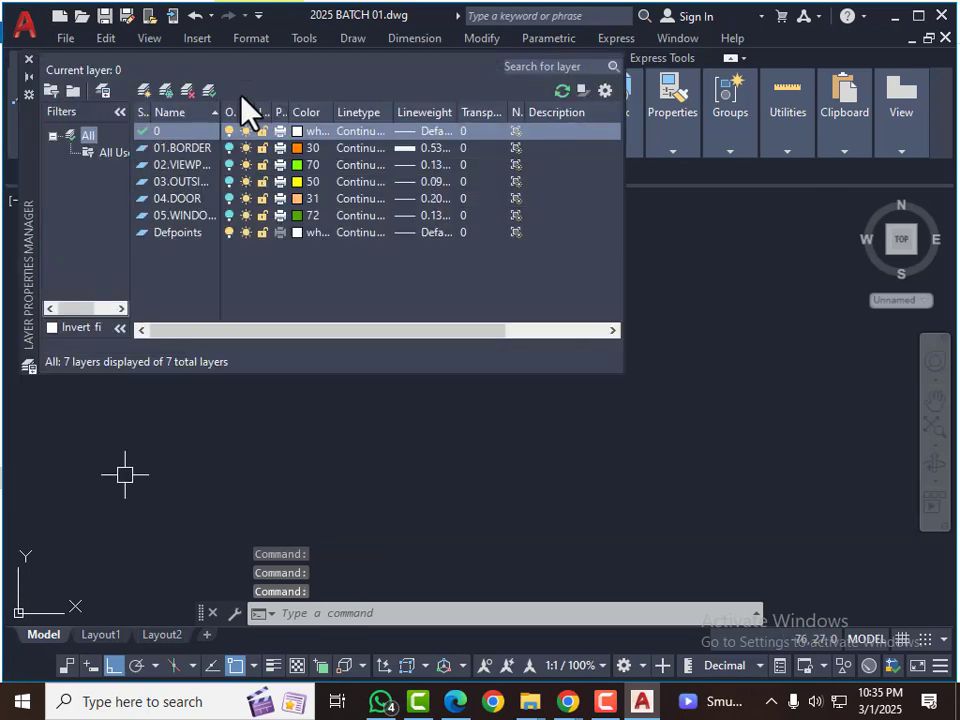
pyautogui.click(144, 90)
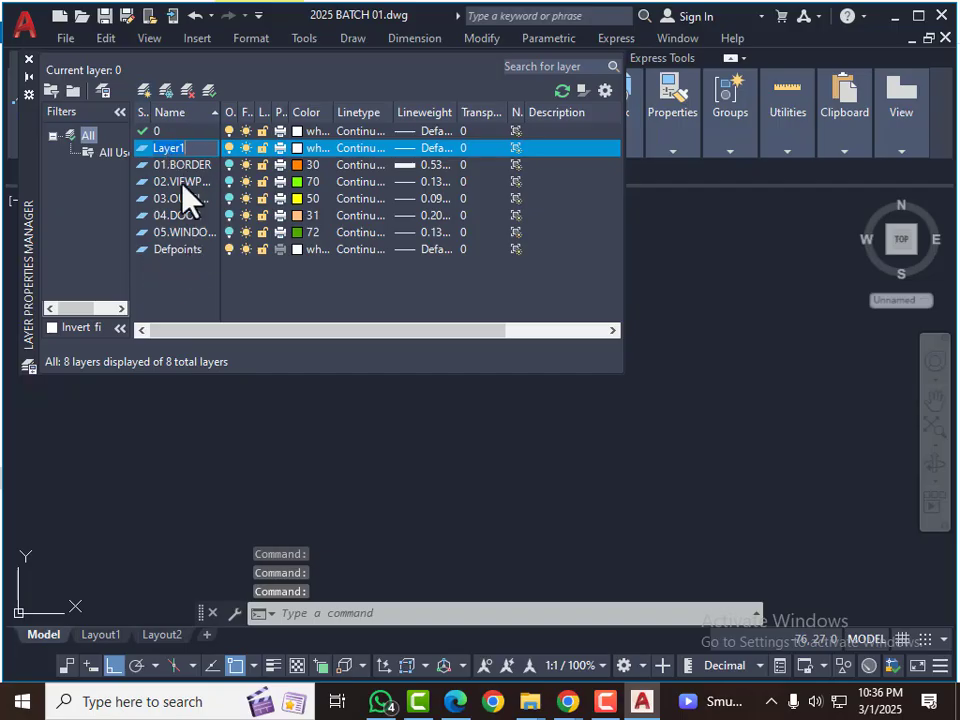
pyautogui.write('06')
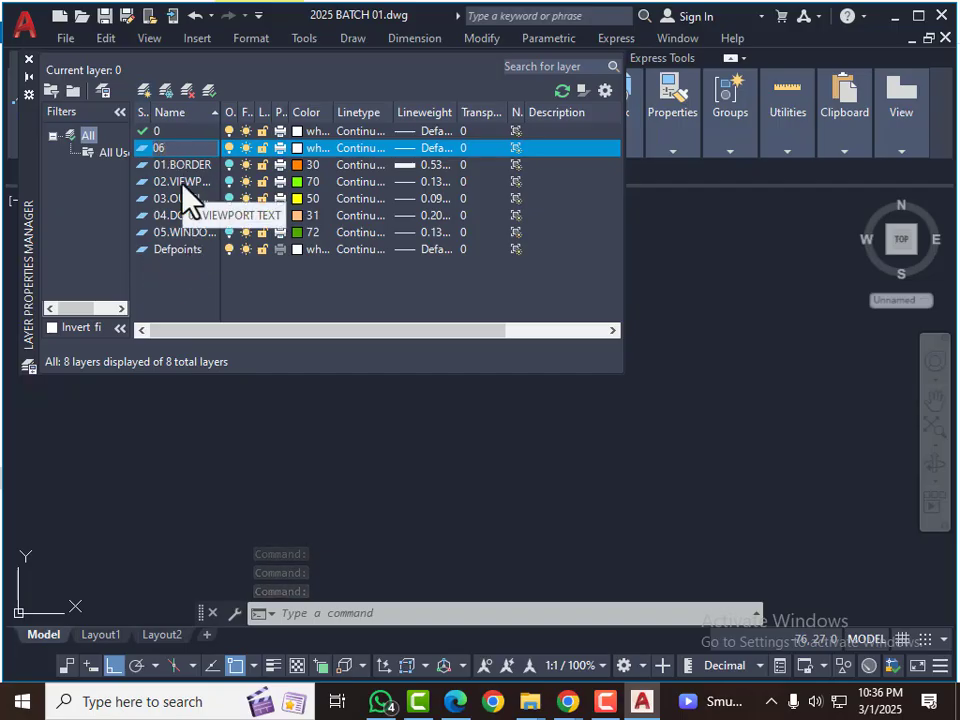
pyautogui.write('.')
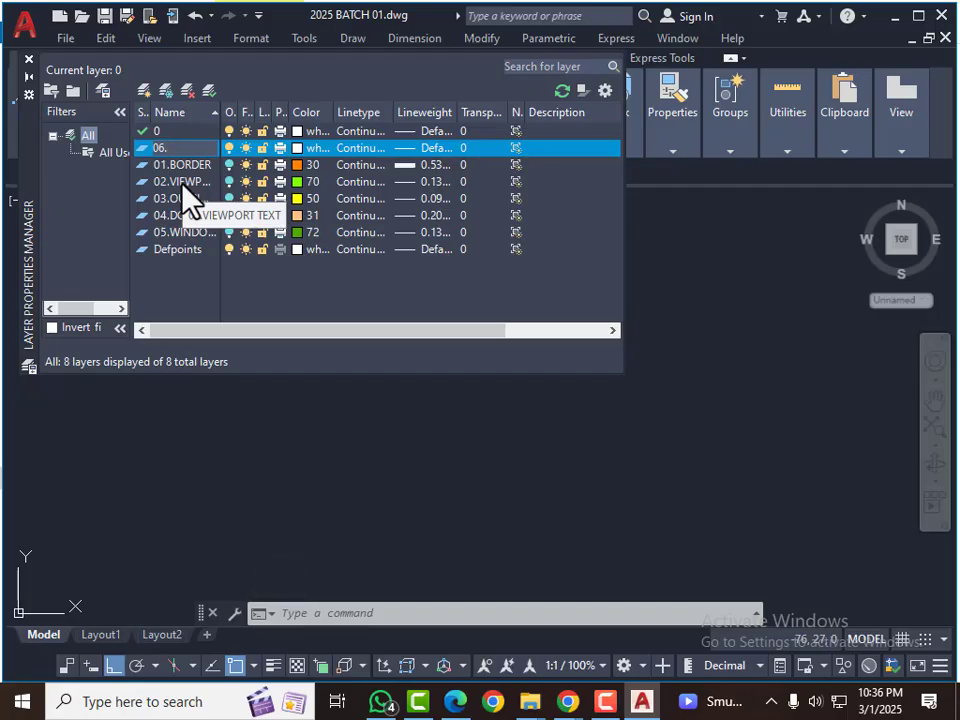
pyautogui.write('wall')
pyautogui.press('Return')
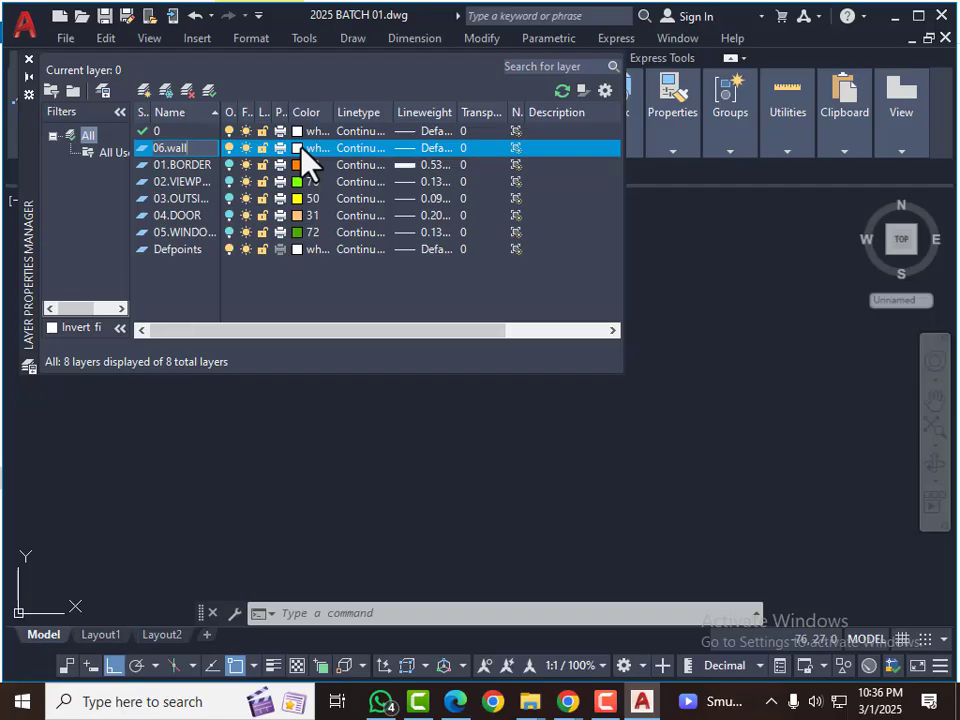
pyautogui.click(162, 148)
pyautogui.press('Return')
# Step: Give the 06.WALL layer the colour white and a lineweight of 0.13 mm, keeping its Continuous linetype
pyautogui.click(297, 148)
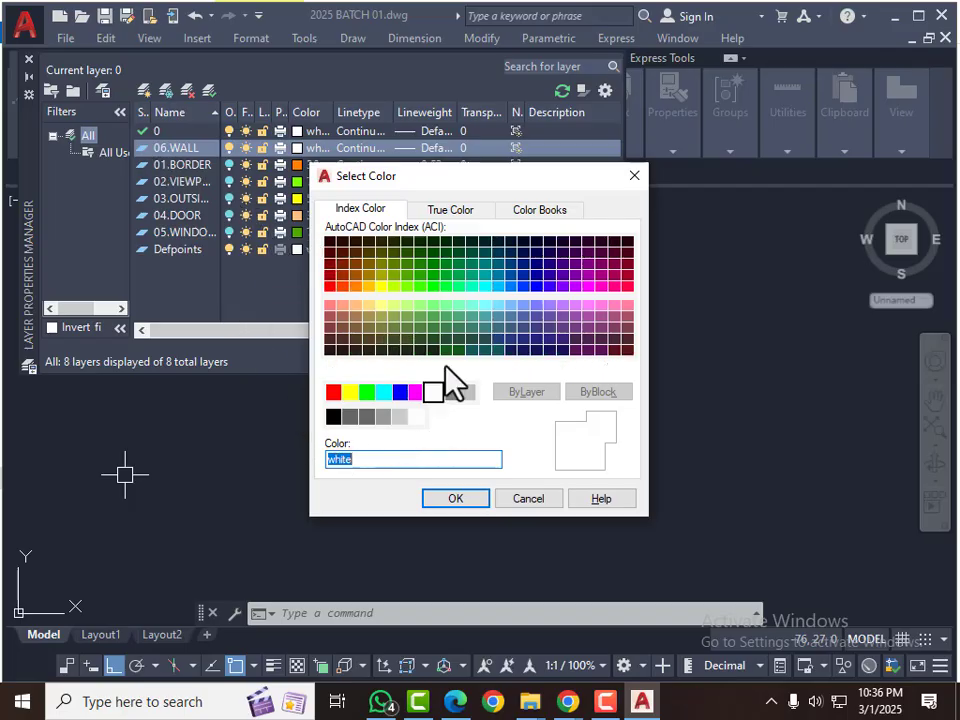
pyautogui.click(432, 393)
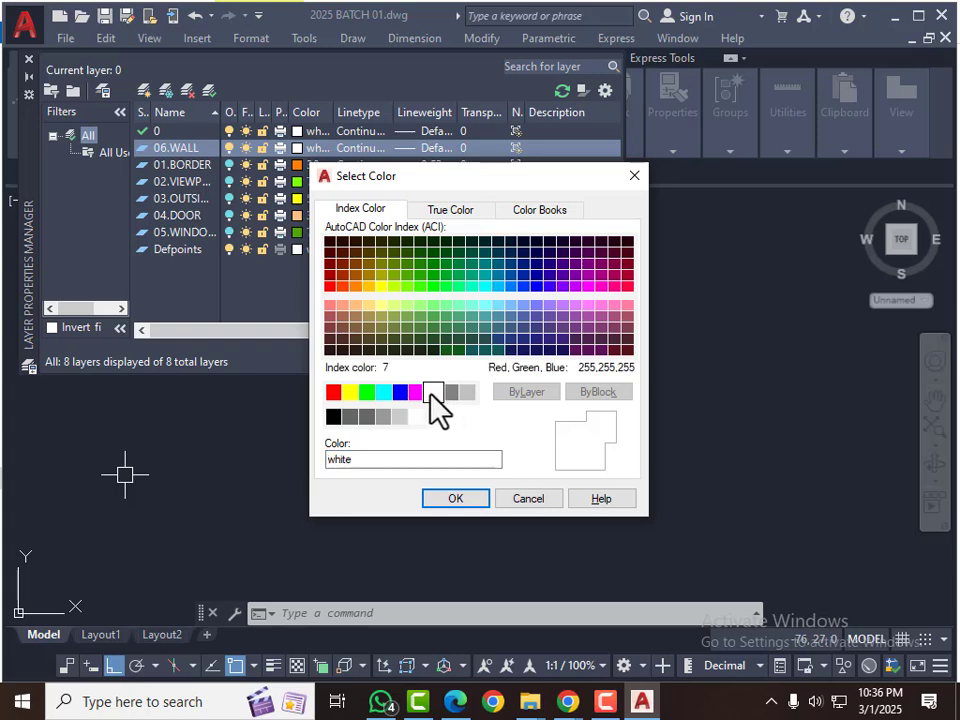
pyautogui.click(455, 498)
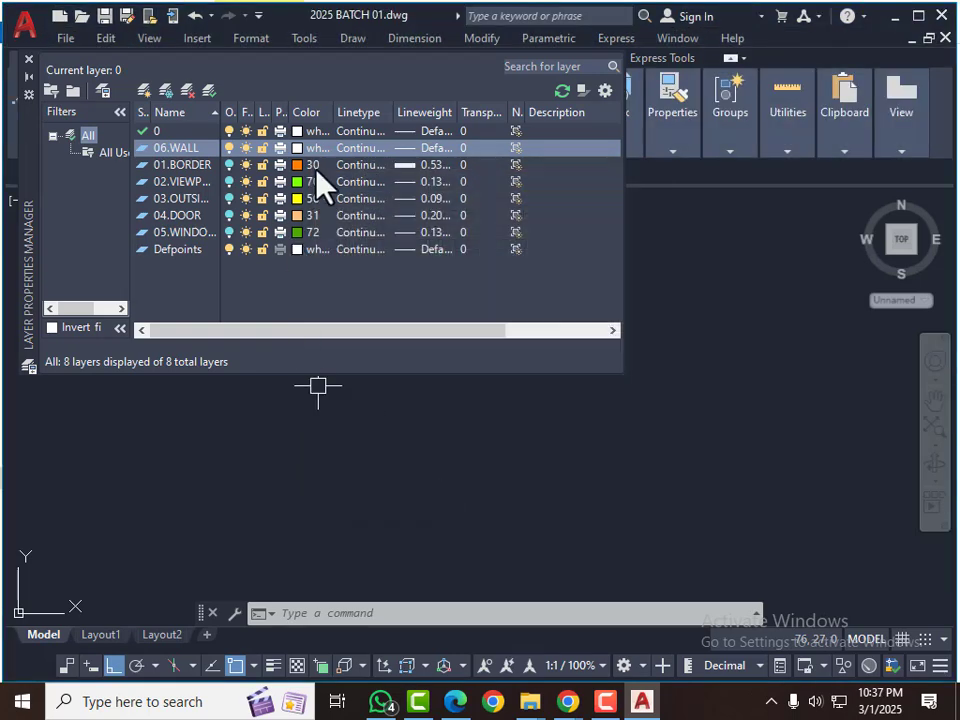
pyautogui.click(369, 148)
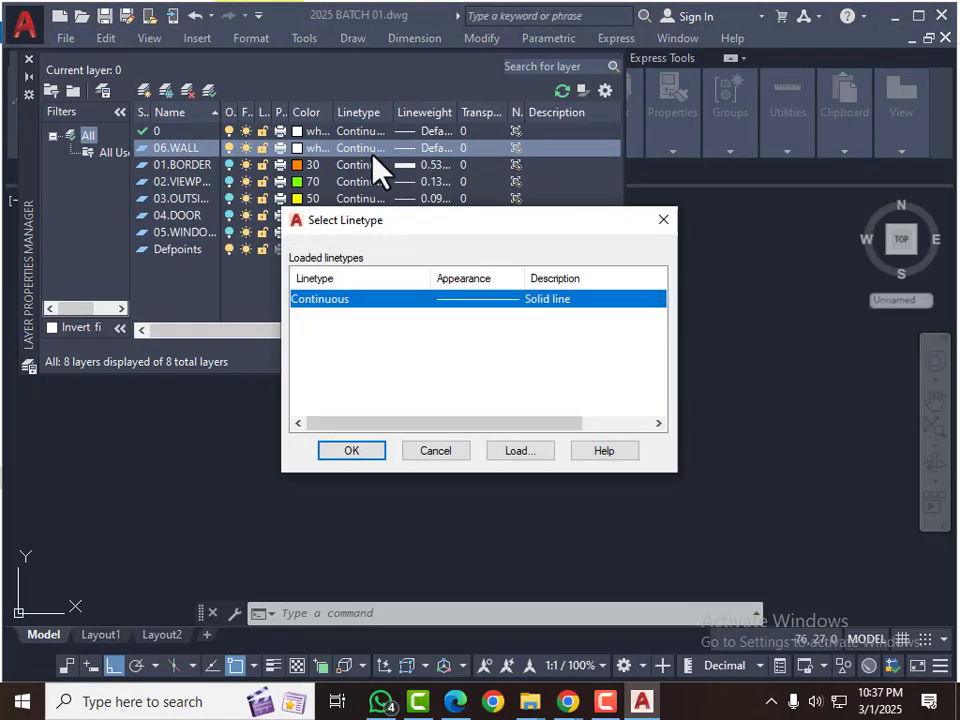
pyautogui.click(664, 217)
pyautogui.click(424, 148)
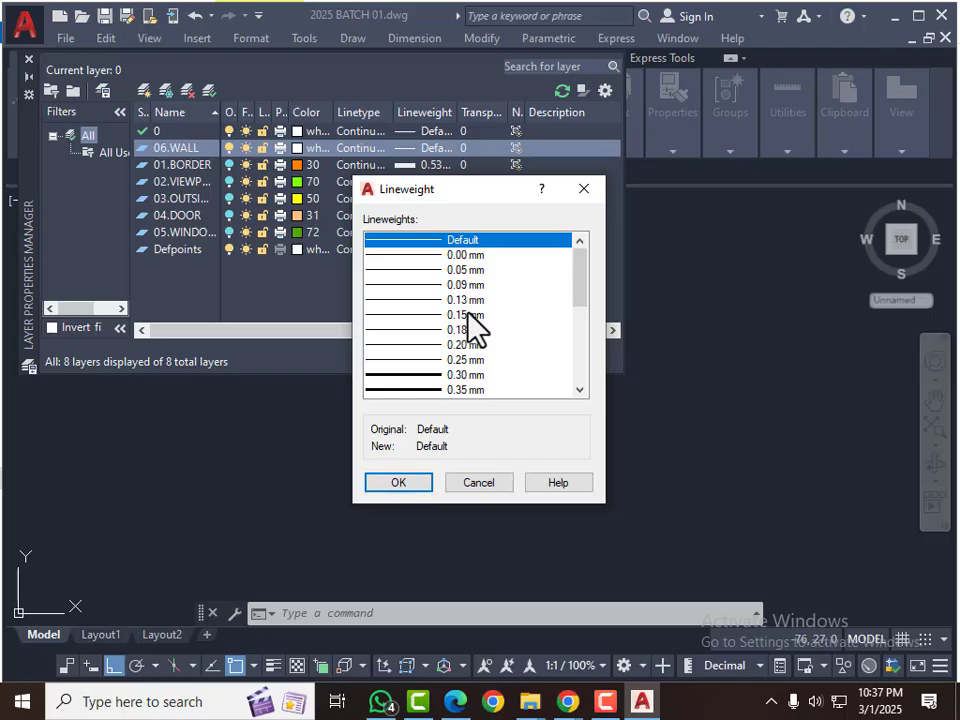
pyautogui.click(465, 300)
pyautogui.click(420, 483)
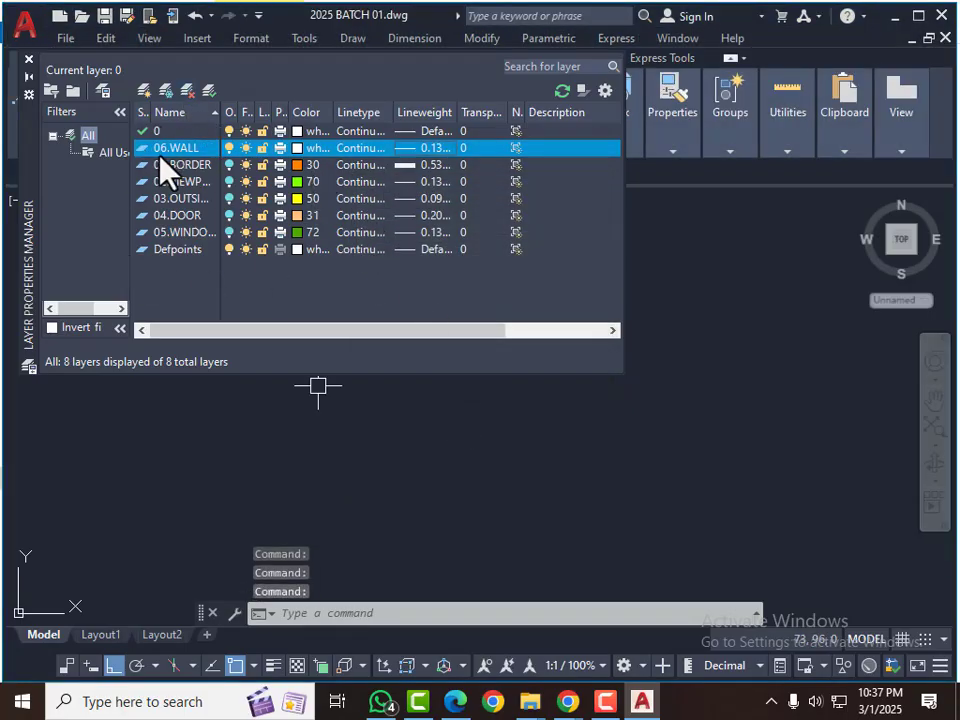
# Step: Create a new layer named 06.COLUMN in the Layer Properties Manager
pyautogui.click(144, 91)
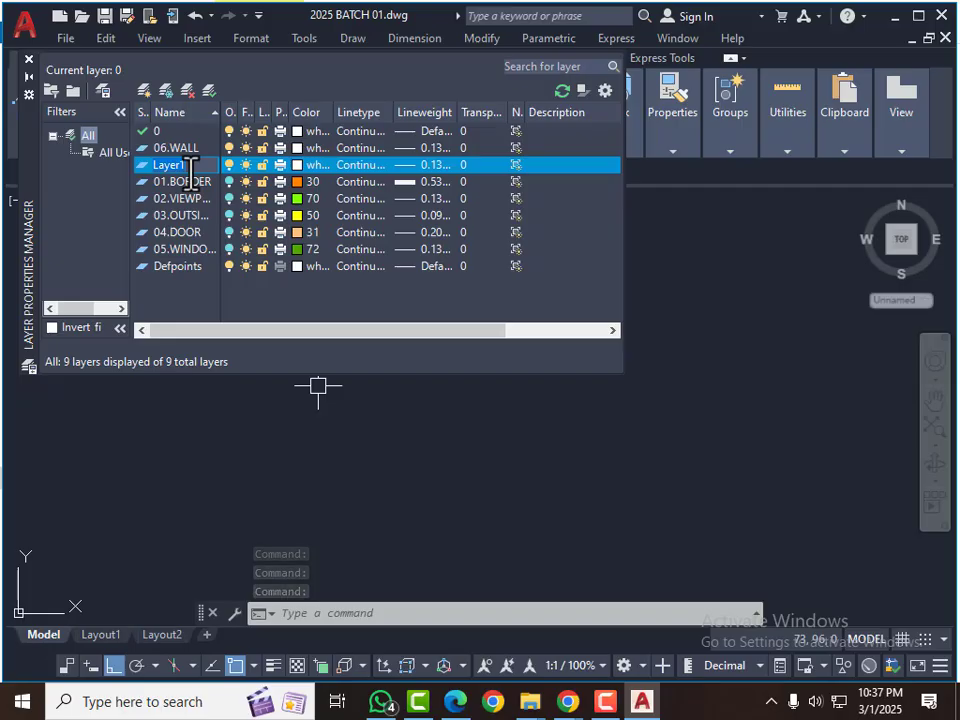
pyautogui.write('06.COLUMN')
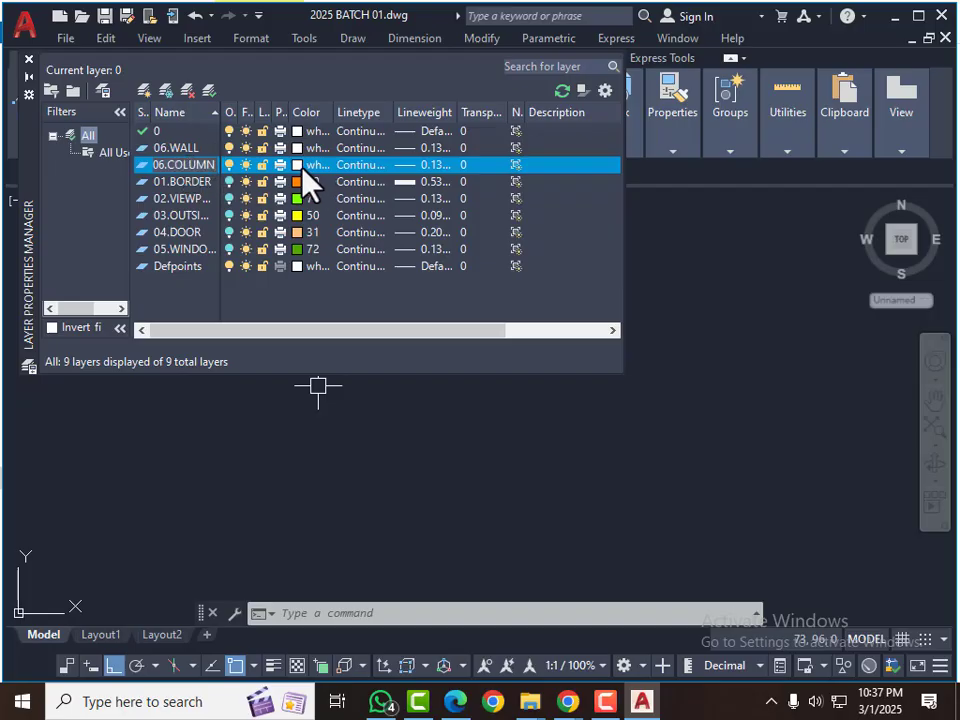
pyautogui.press('Return')
# Step: Give the 06.COLUMN layer the colour red and keep its lineweight at 0.13 mm
pyautogui.click(298, 165)
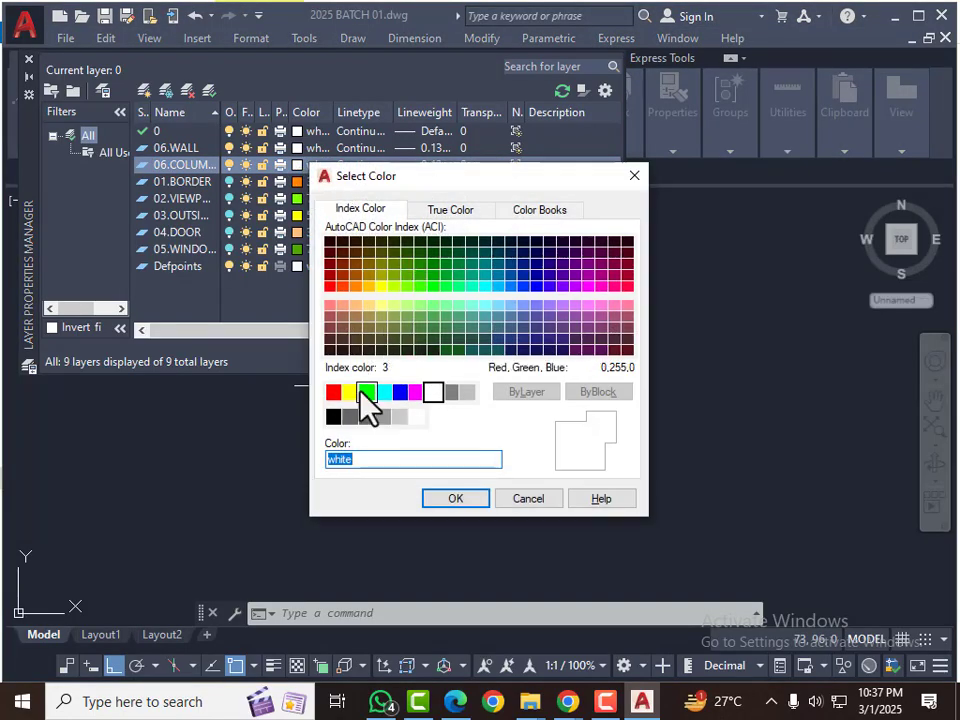
pyautogui.click(334, 393)
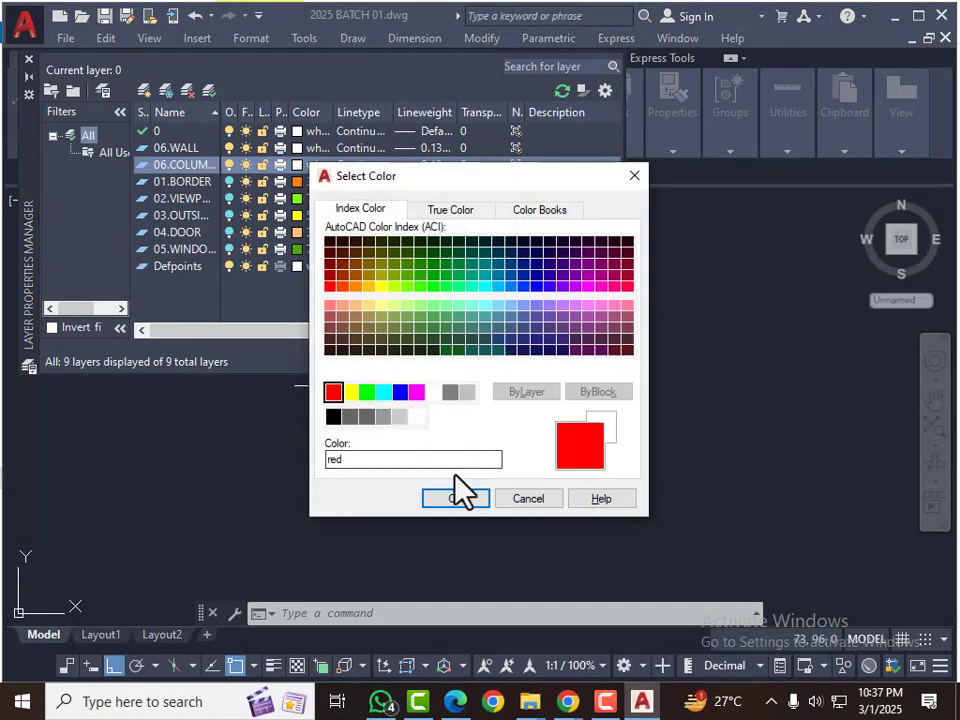
pyautogui.click(455, 499)
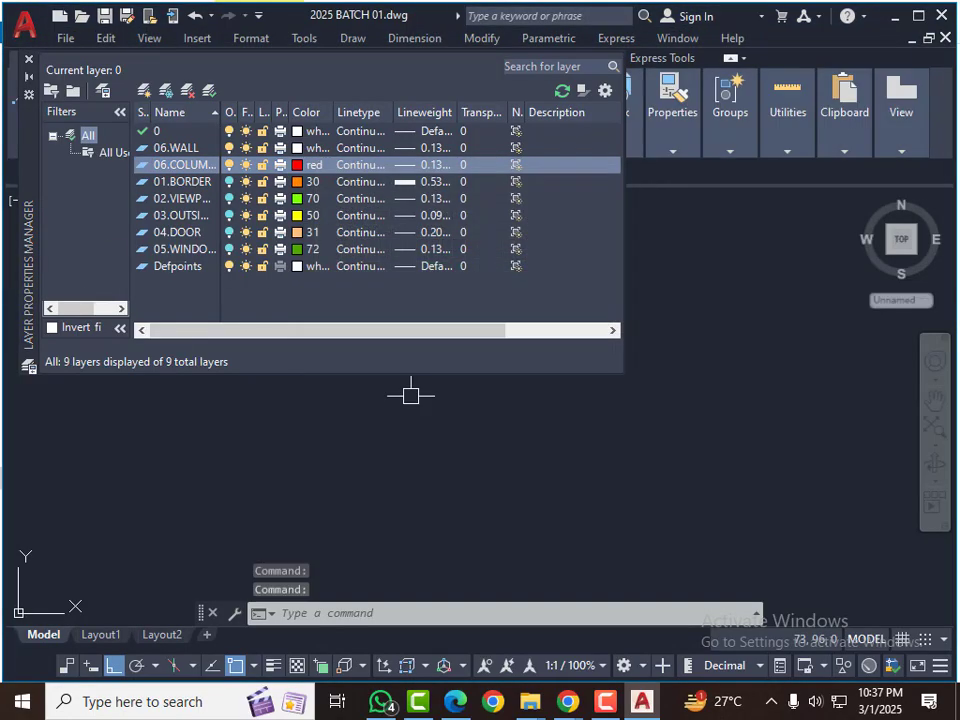
pyautogui.click(404, 164)
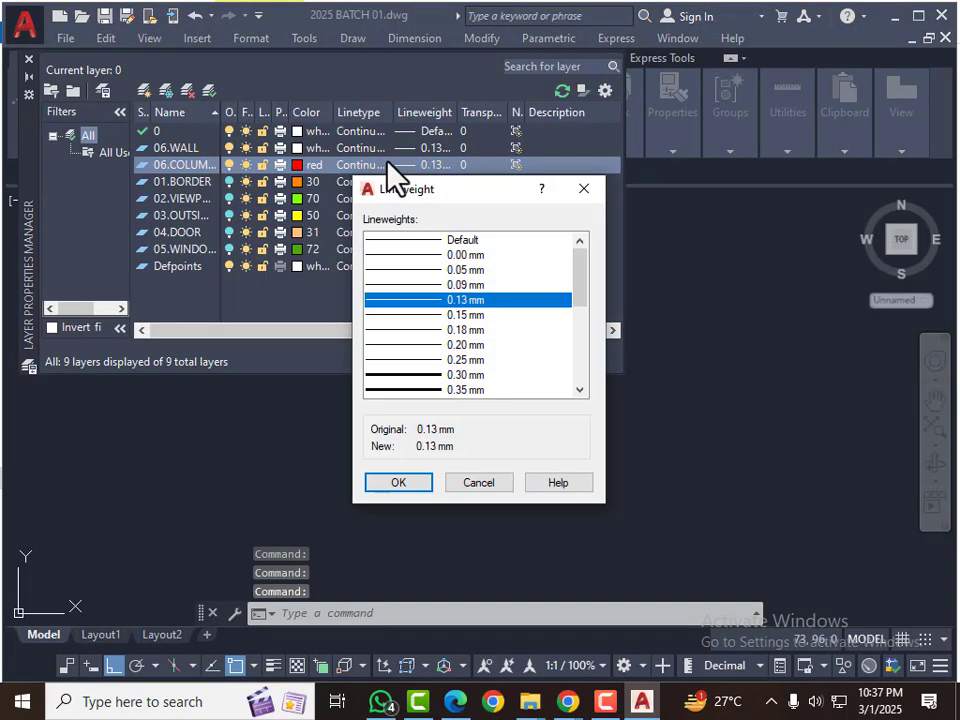
pyautogui.click(420, 484)
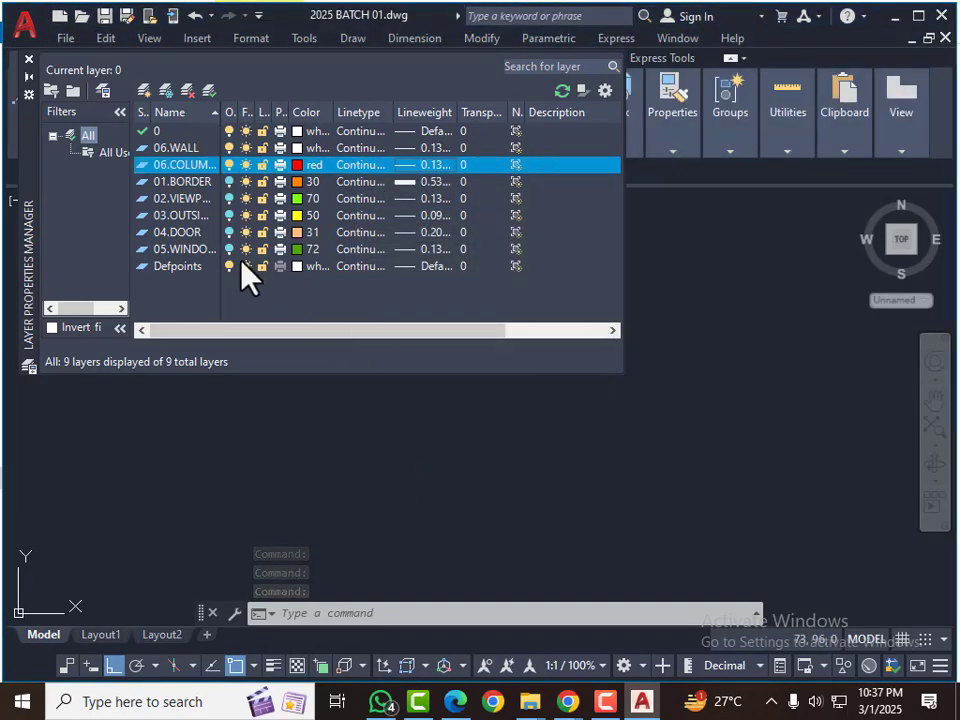
# Step: Rename the 06.COLUMN layer to 07.COLUMN
pyautogui.rightClick(179, 182)
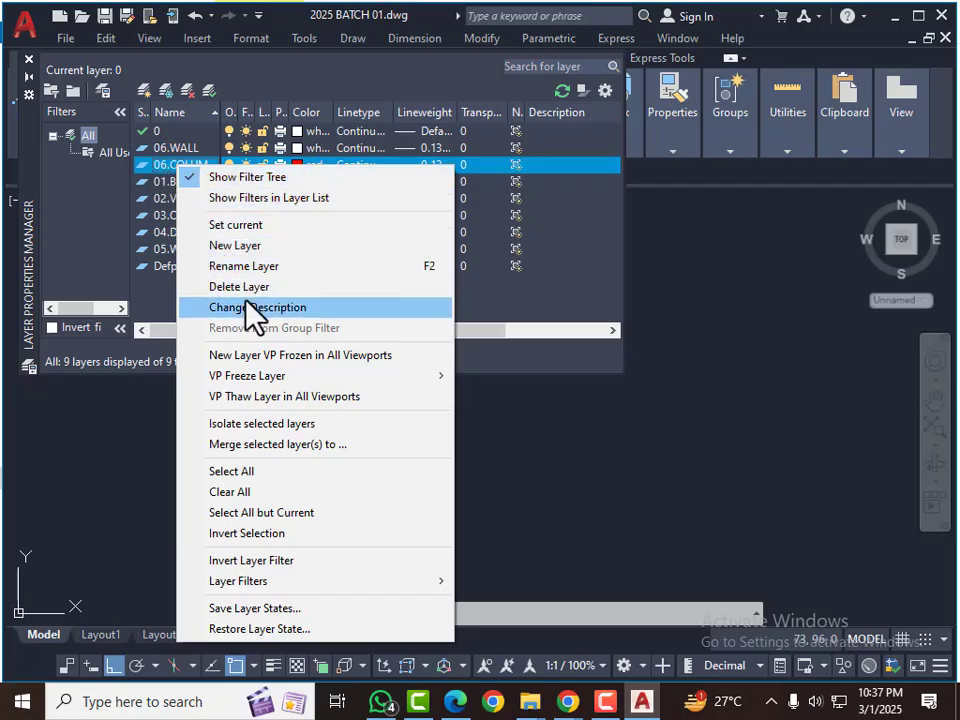
pyautogui.click(255, 267)
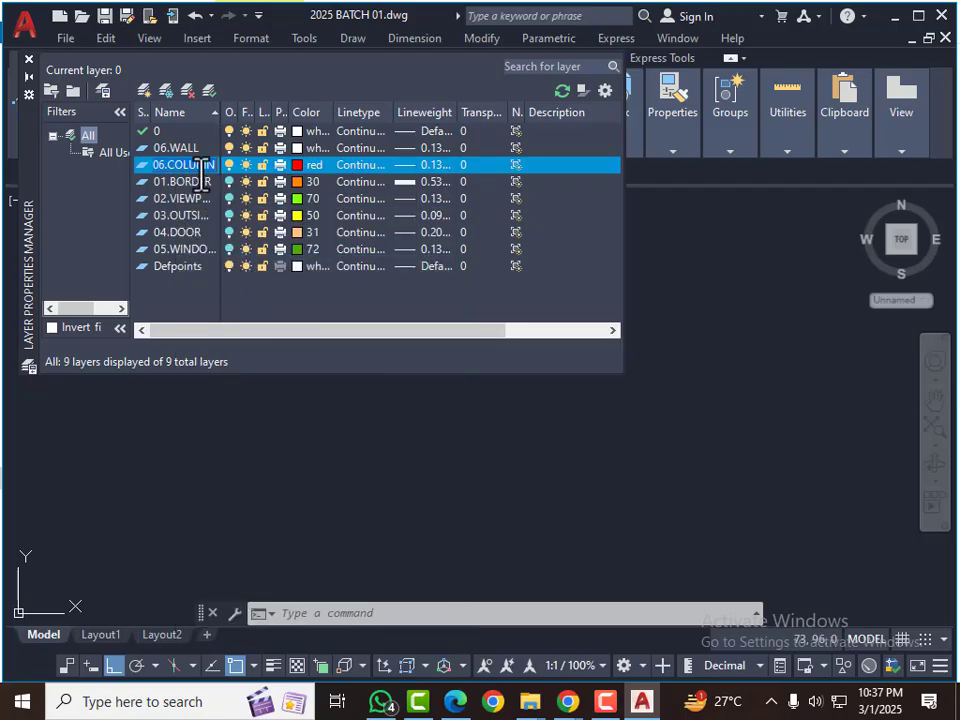
pyautogui.click(161, 165)
pyautogui.press('BackSpace')
pyautogui.write('7')
# Step: Create a new layer named 08.TEXT below the column layer
pyautogui.click(145, 90)
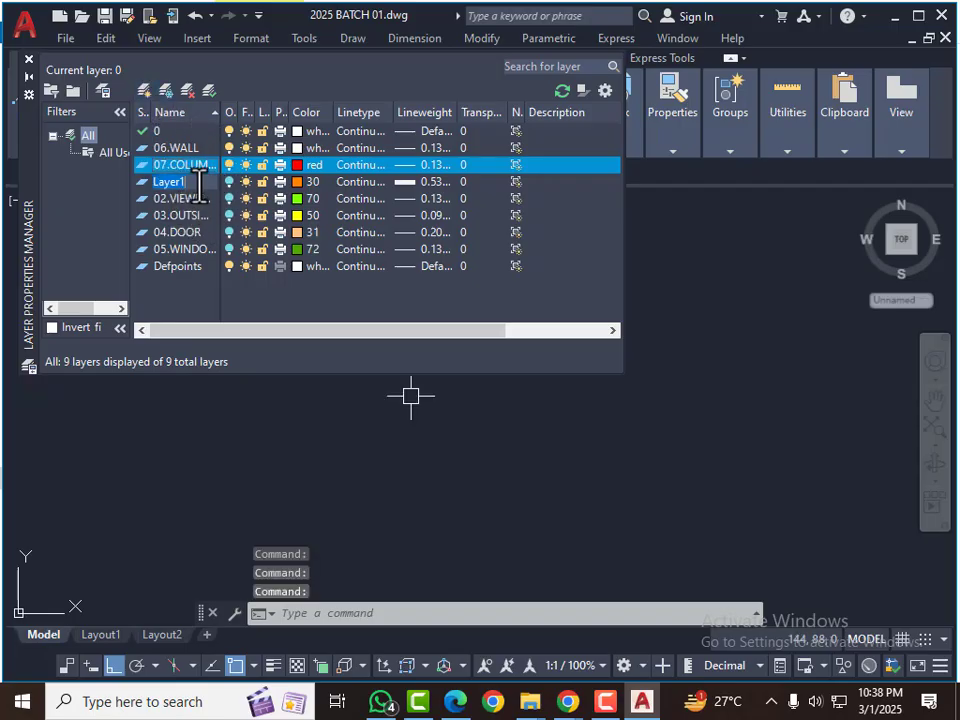
pyautogui.write('08')
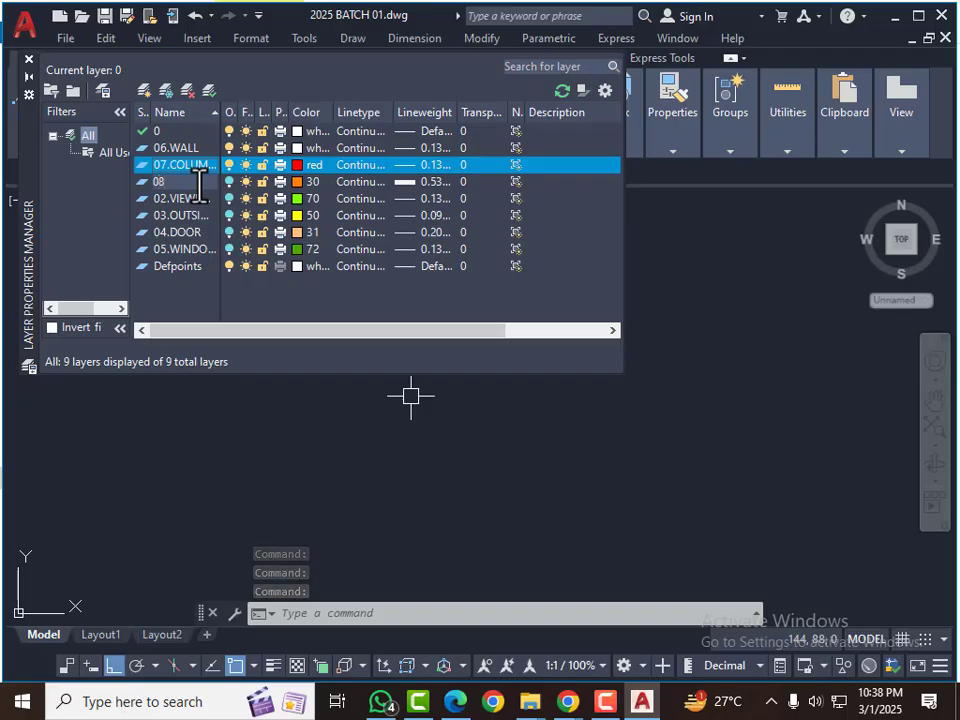
pyautogui.press('Return')
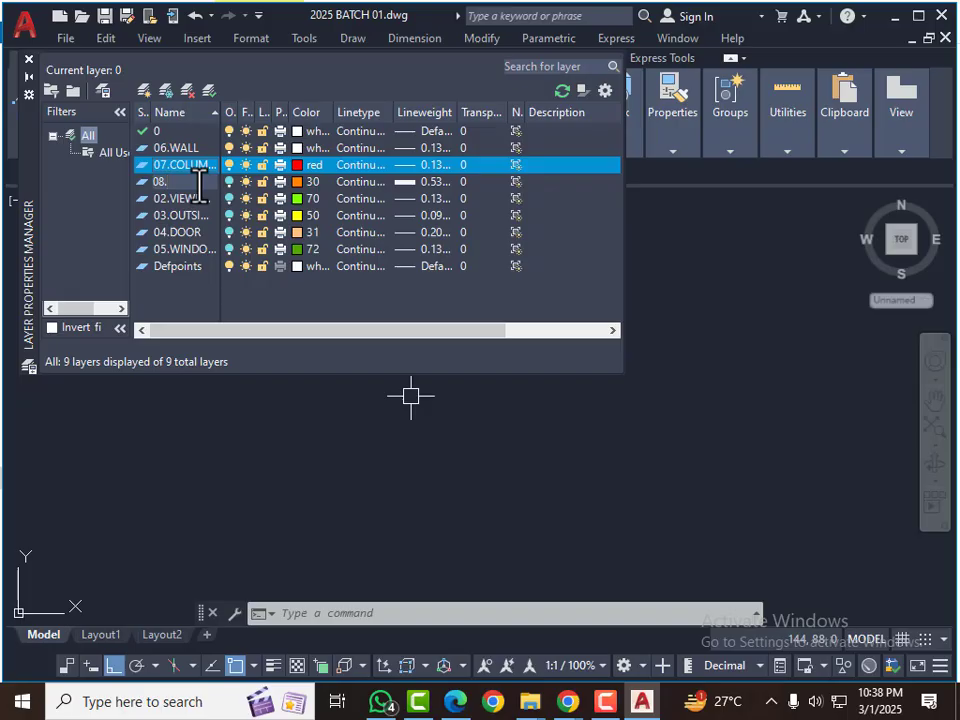
pyautogui.write('TEXT')
# Step: Set the selected 03.OUTSIDE BORDER and 08.TEXT layers to colour 80 and a lineweight of 0.13 mm
pyautogui.click(298, 183)
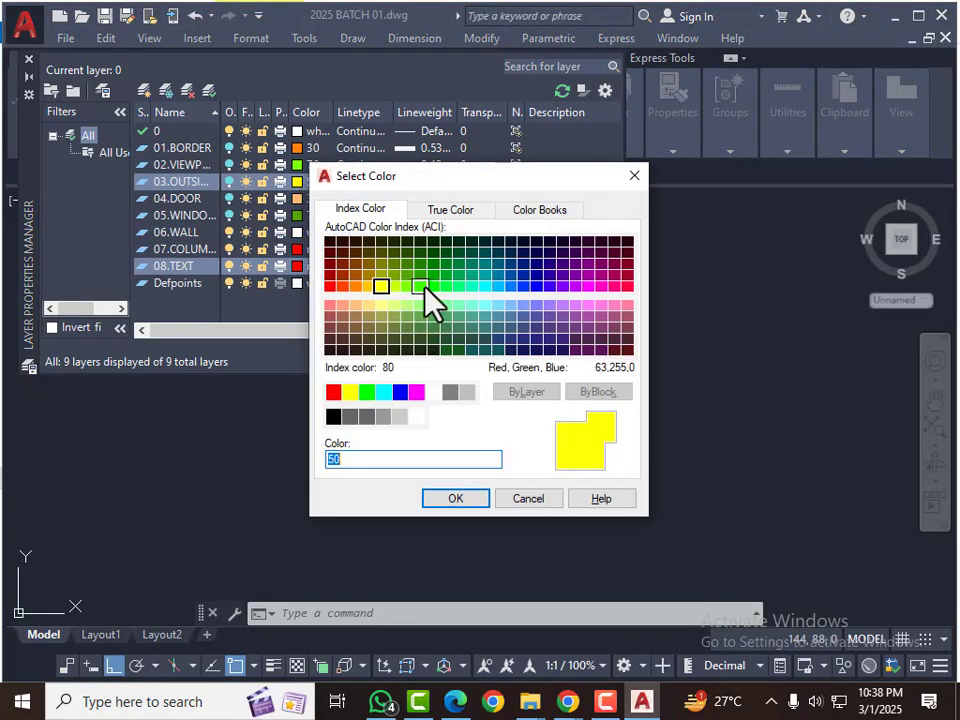
pyautogui.click(420, 287)
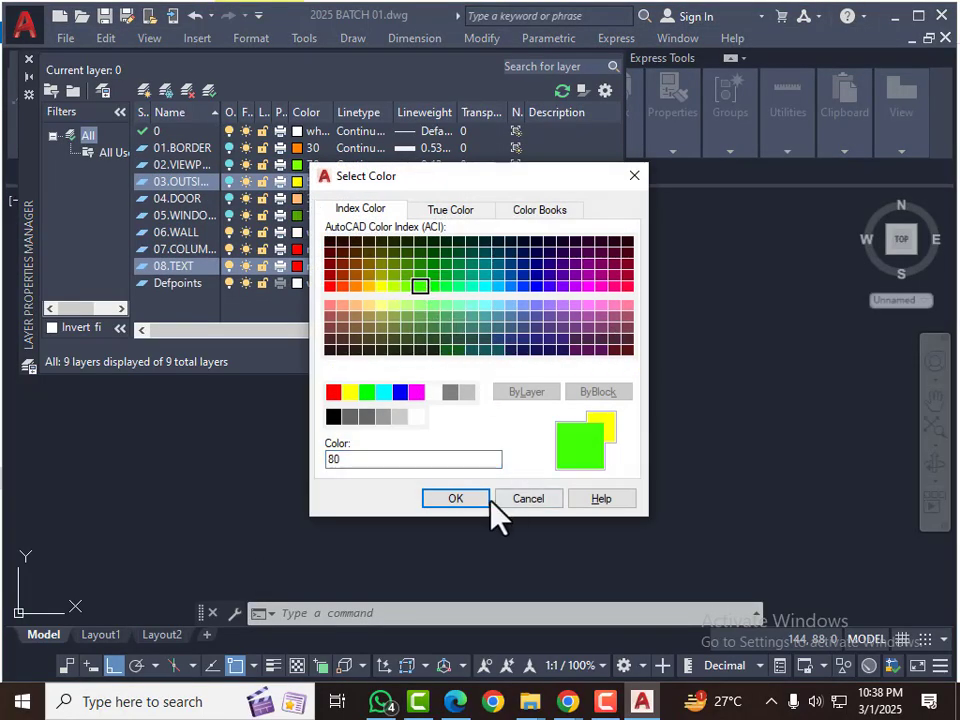
pyautogui.click(456, 499)
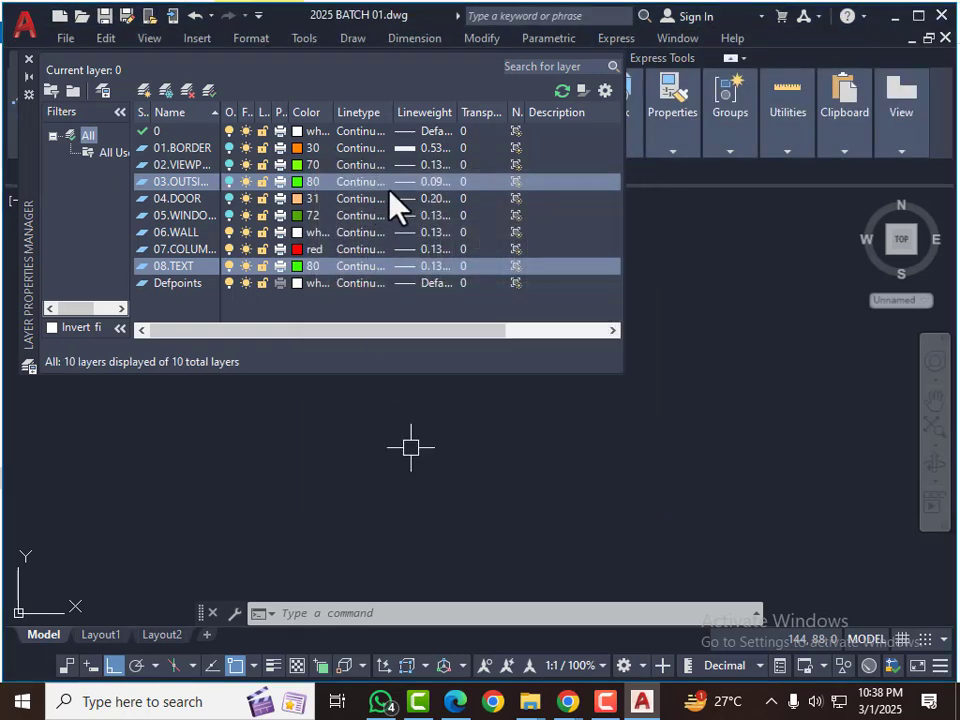
pyautogui.click(412, 183)
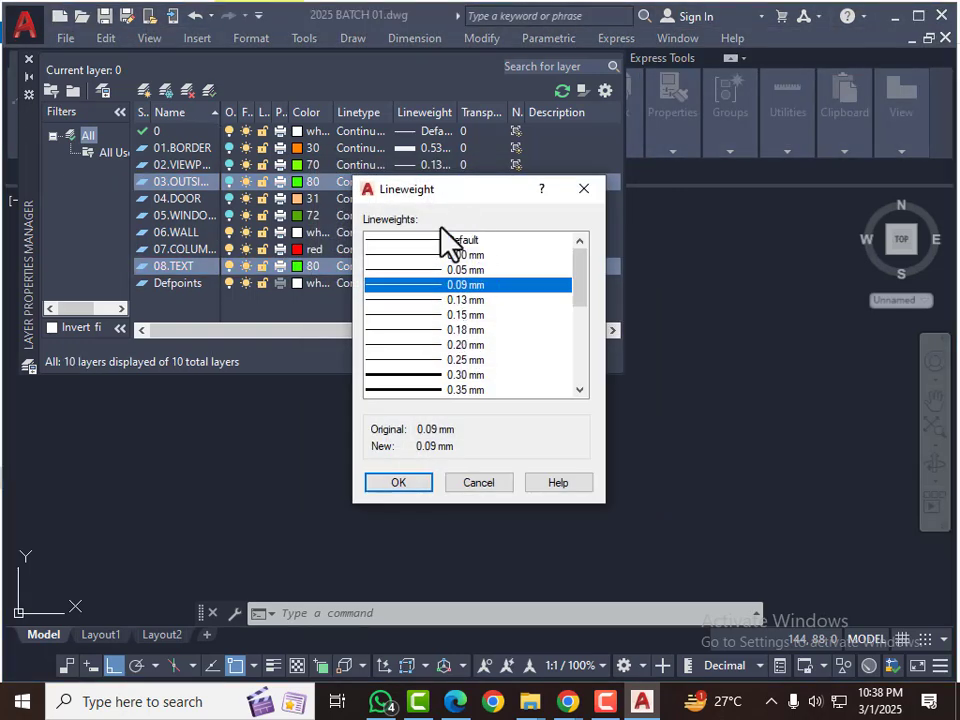
pyautogui.click(433, 300)
pyautogui.click(404, 484)
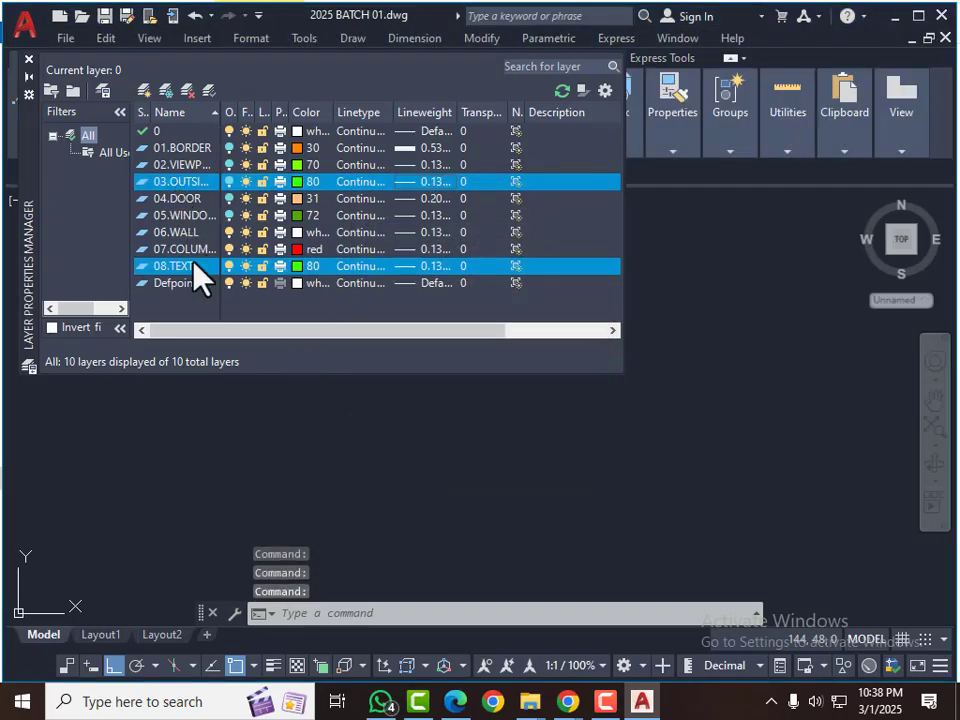
# Step: Create a new layer named 09.DIMENTION and give it the colour 74
pyautogui.click(145, 91)
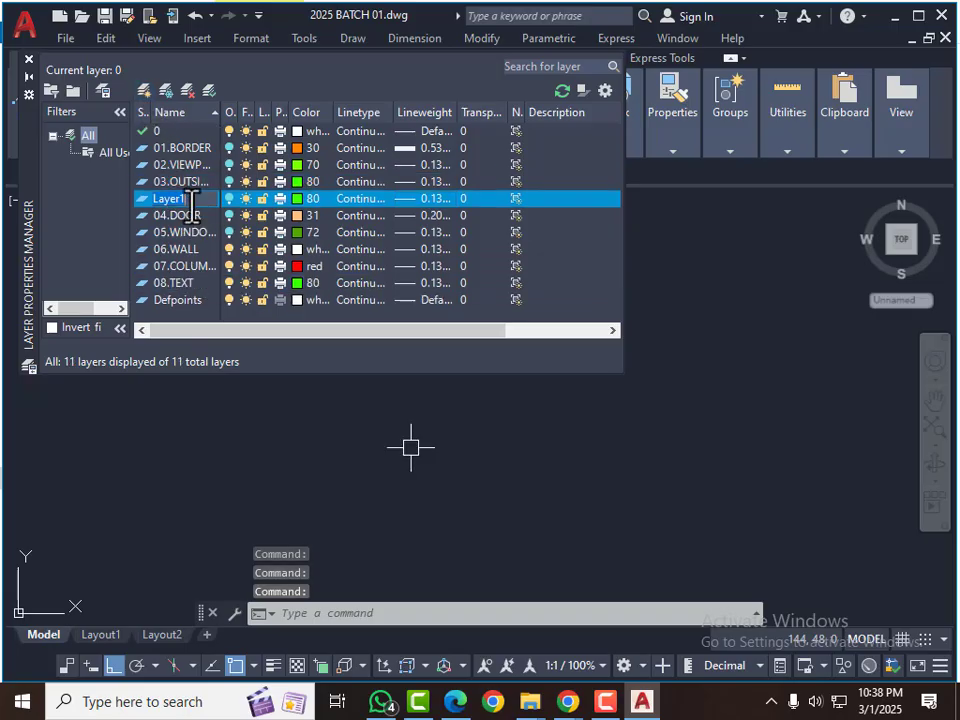
pyautogui.write('09')
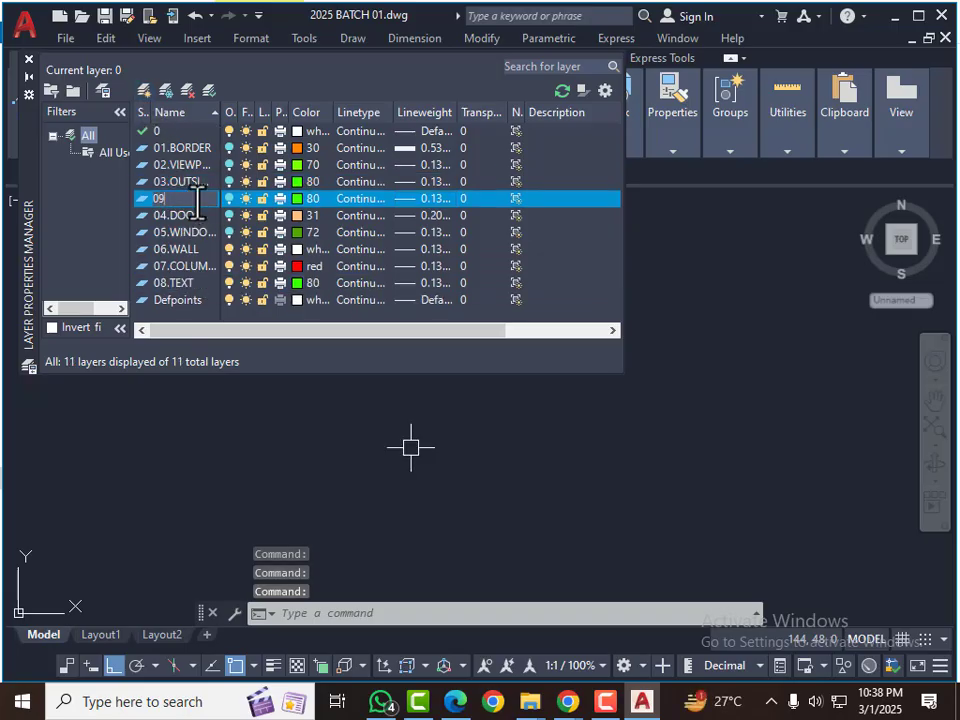
pyautogui.write('.')
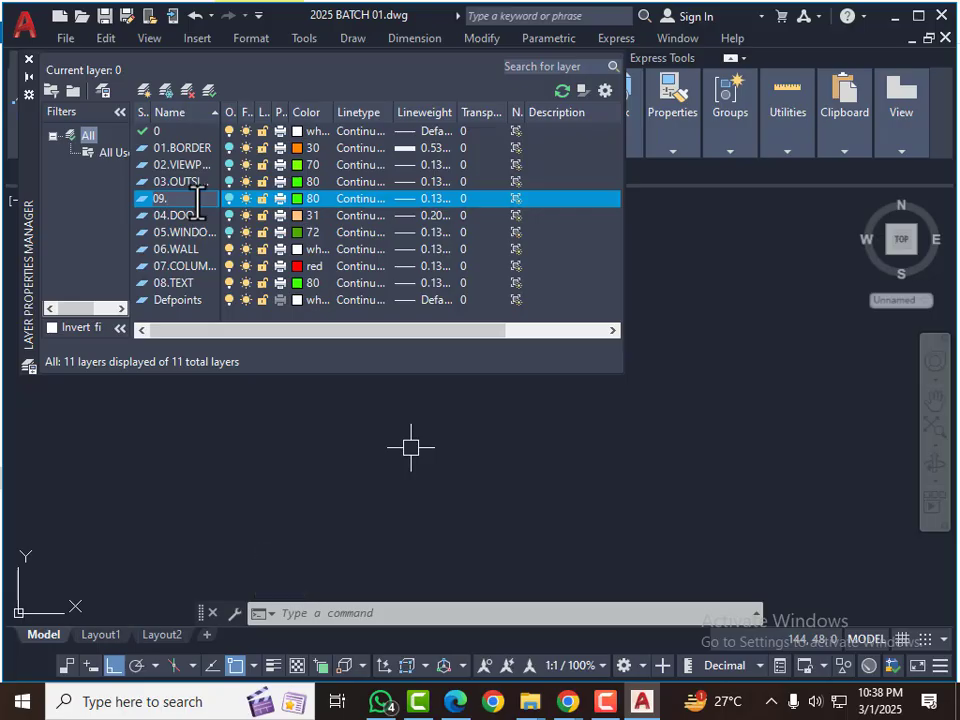
pyautogui.write('DIMENSION')
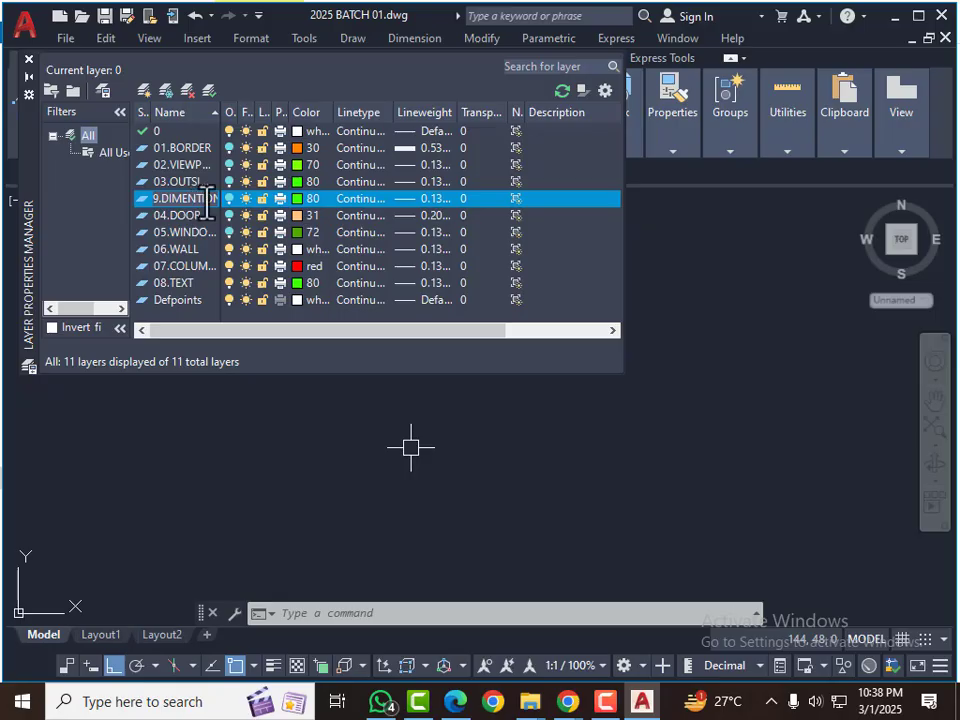
pyautogui.click(301, 198)
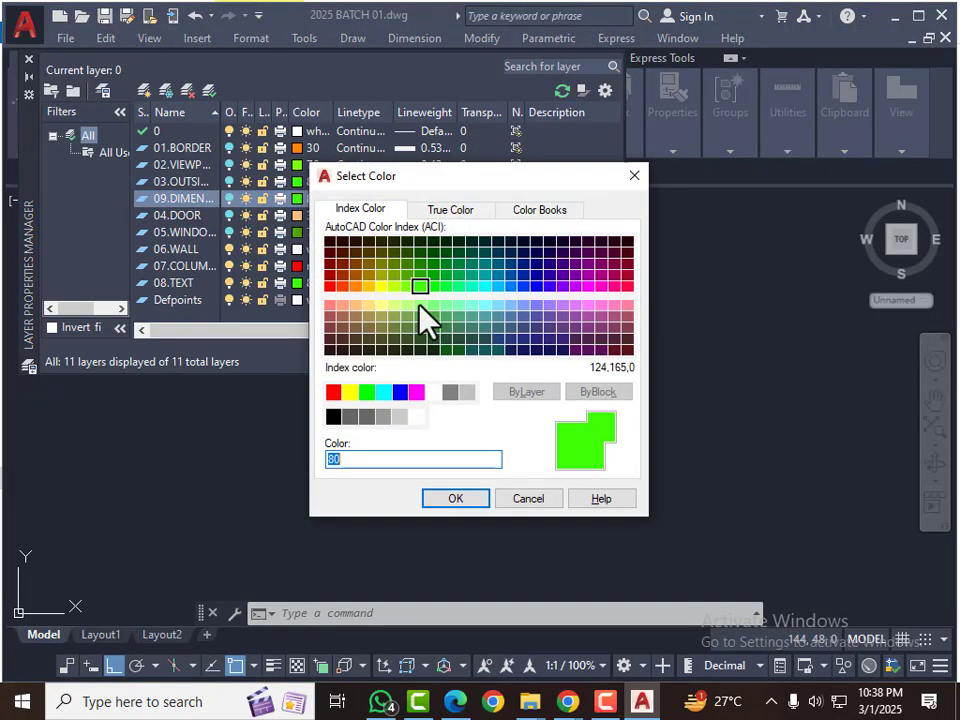
pyautogui.click(406, 266)
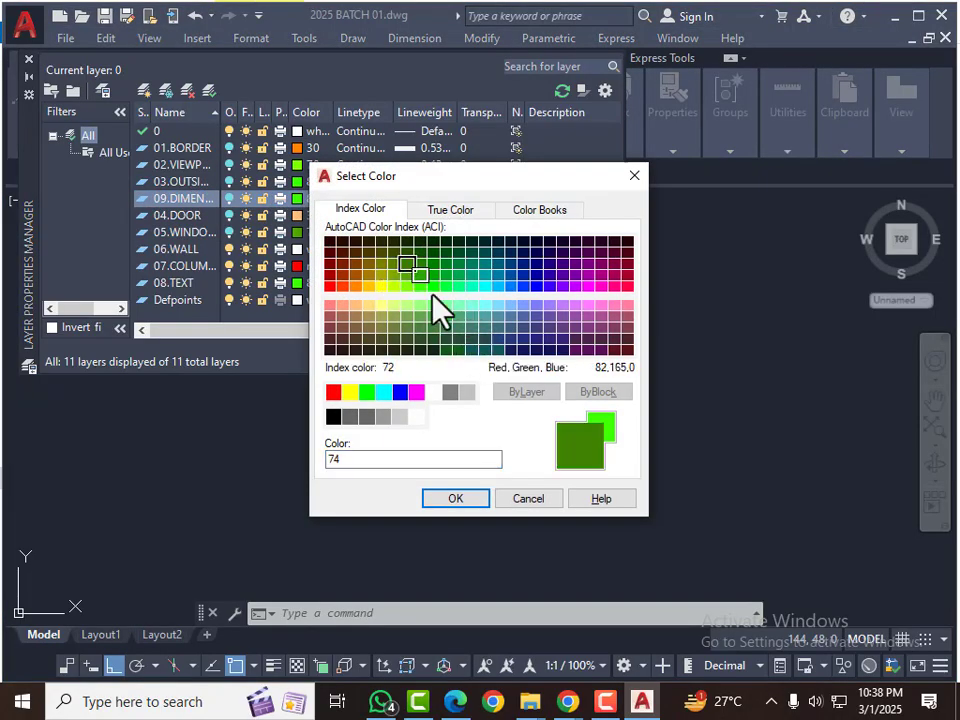
pyautogui.click(456, 503)
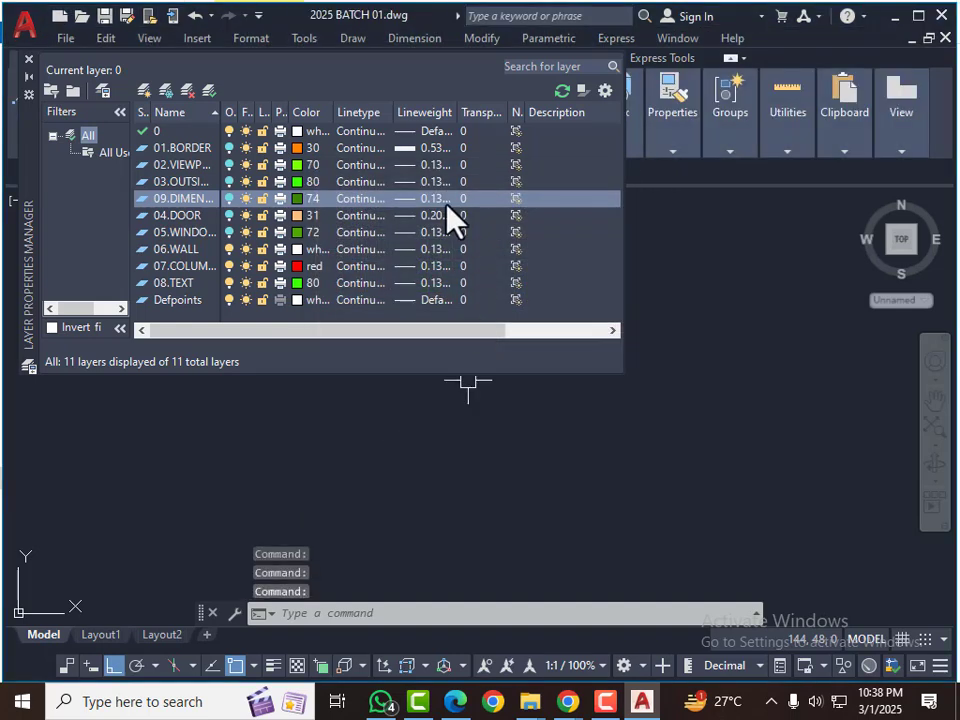
# Step: Create a new layer named 10.GRID LINE and give it the grey colour 252
pyautogui.click(143, 90)
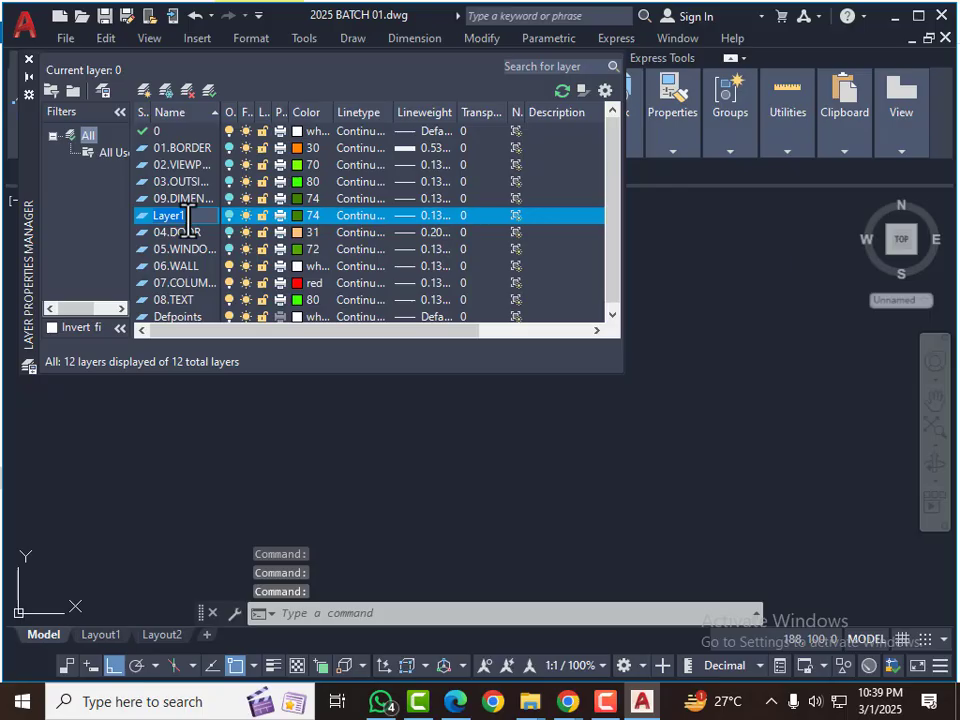
pyautogui.write('10.')
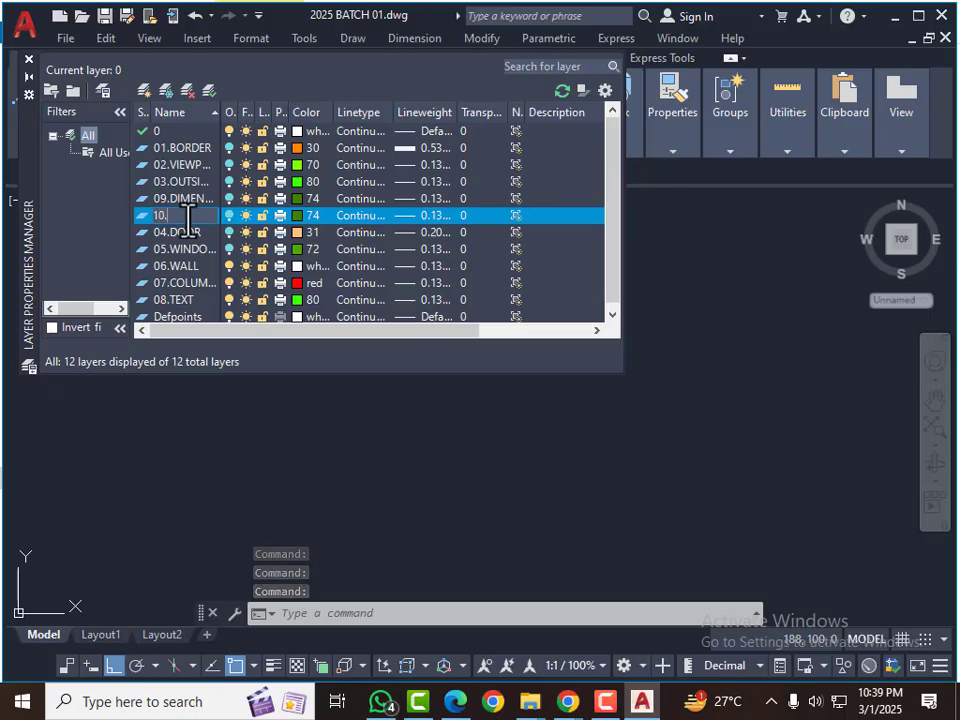
pyautogui.write('GR')
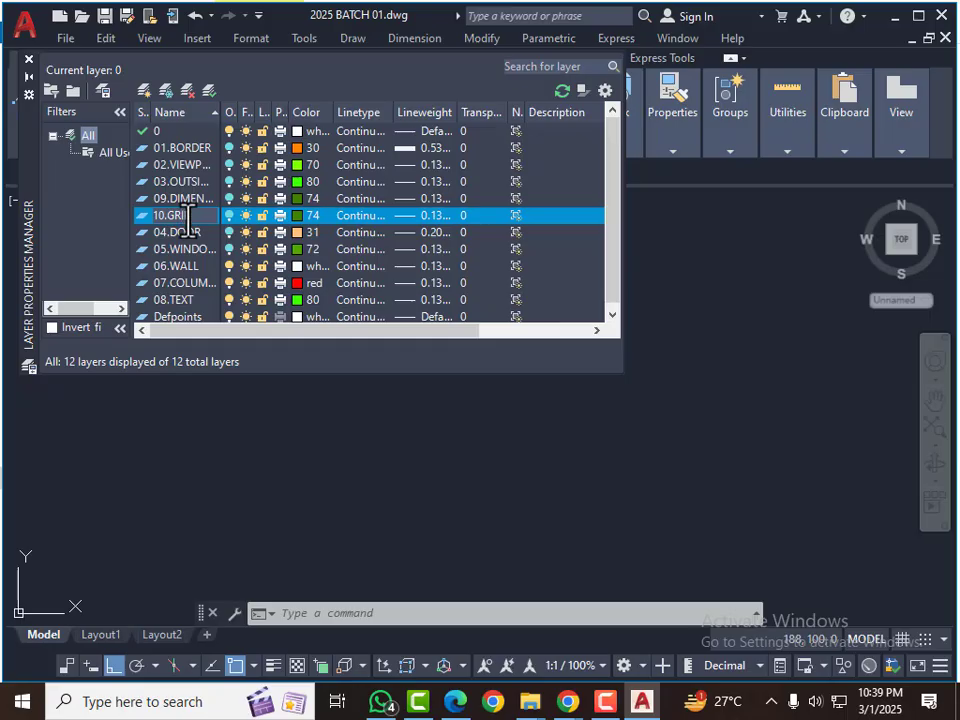
pyautogui.write('ID LINE')
pyautogui.press('Return')
pyautogui.click(299, 218)
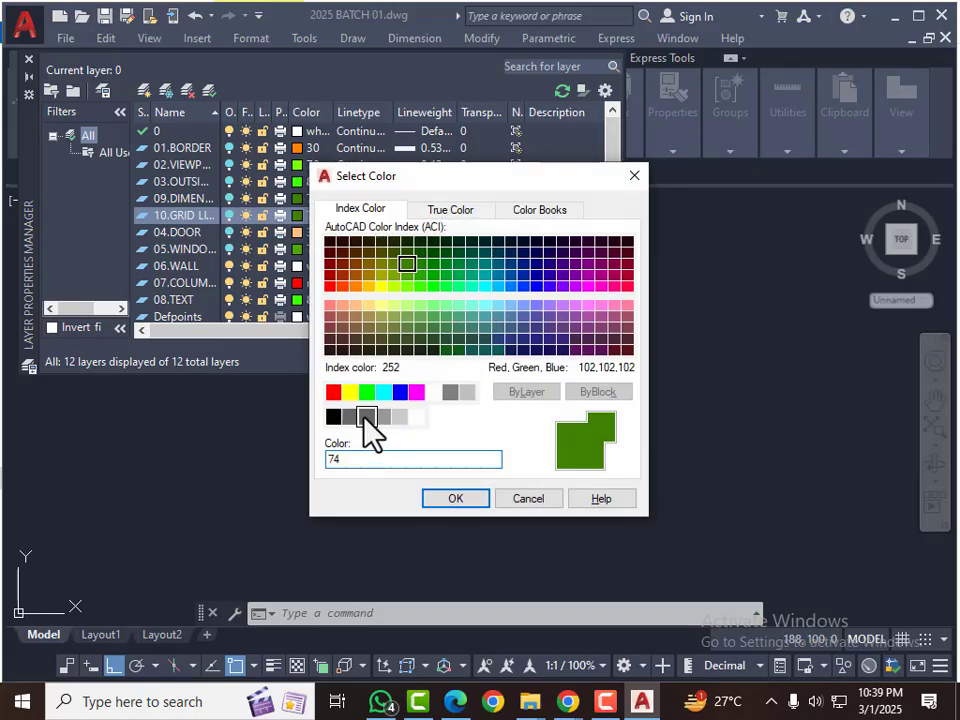
pyautogui.click(367, 416)
pyautogui.click(455, 498)
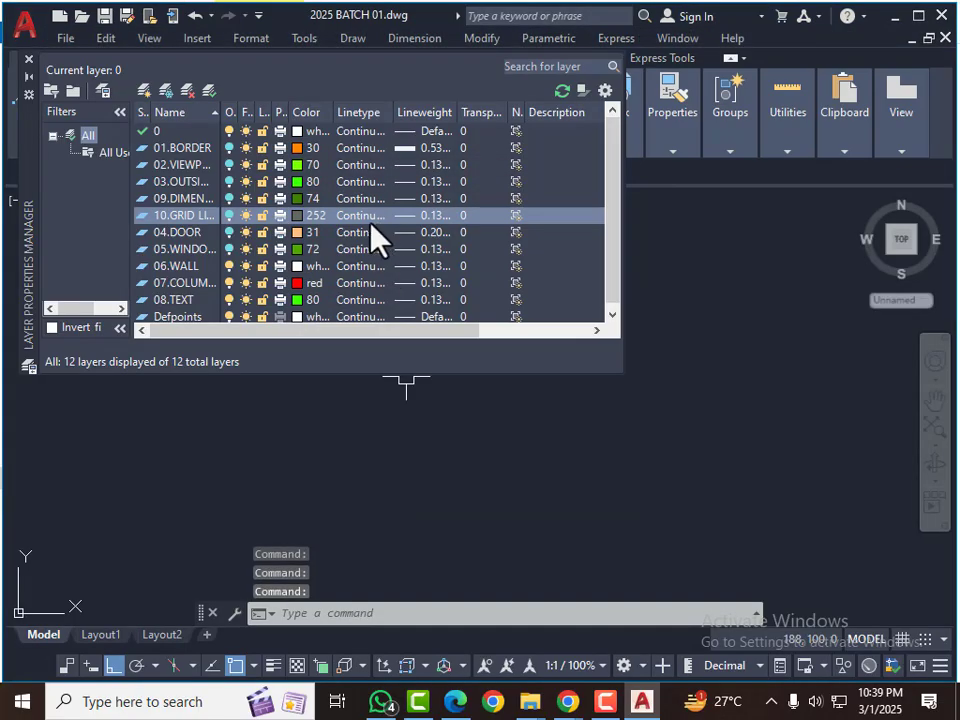
# Step: Load the DASHED linetype from acad.lin and assign it to the 10.GRID LINE layer
pyautogui.click(370, 218)
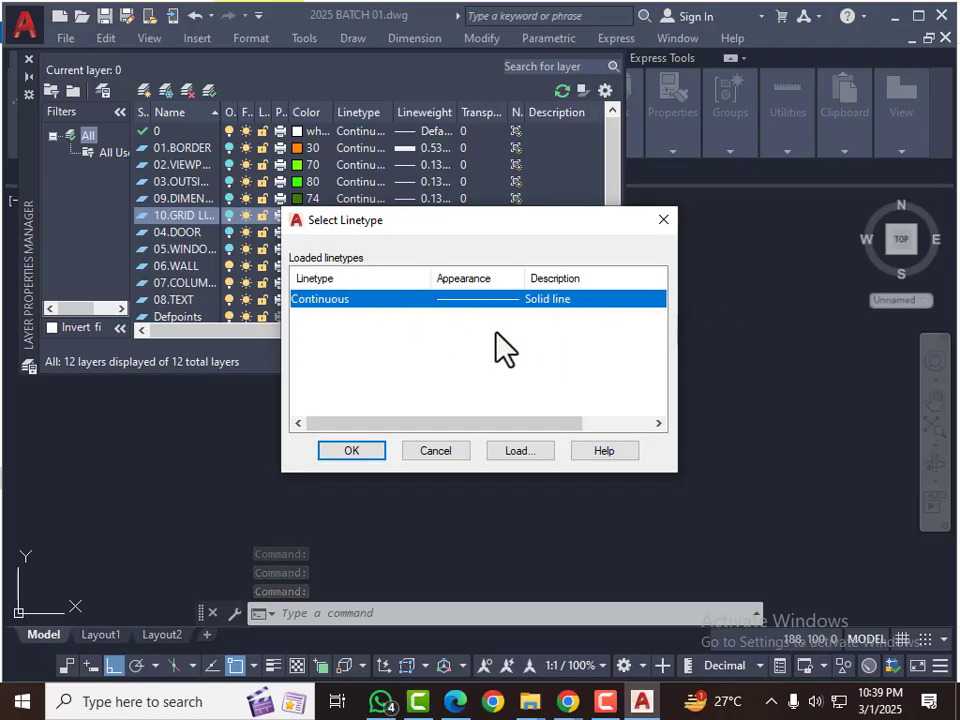
pyautogui.click(522, 451)
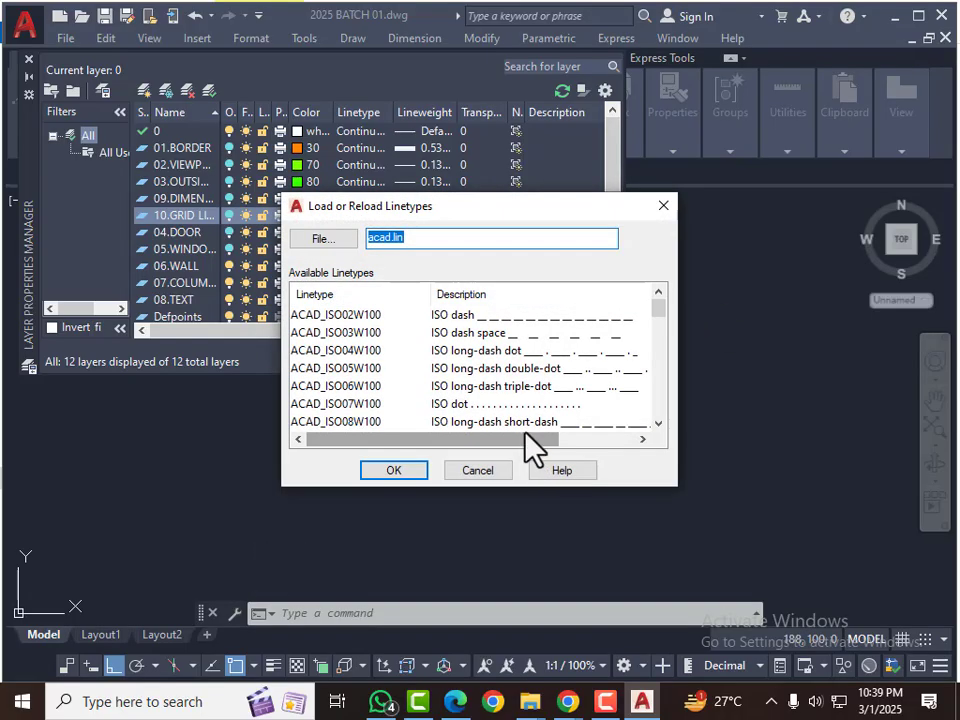
pyautogui.scroll(-1, 497, 330)
pyautogui.scroll(-5, 540, 368)
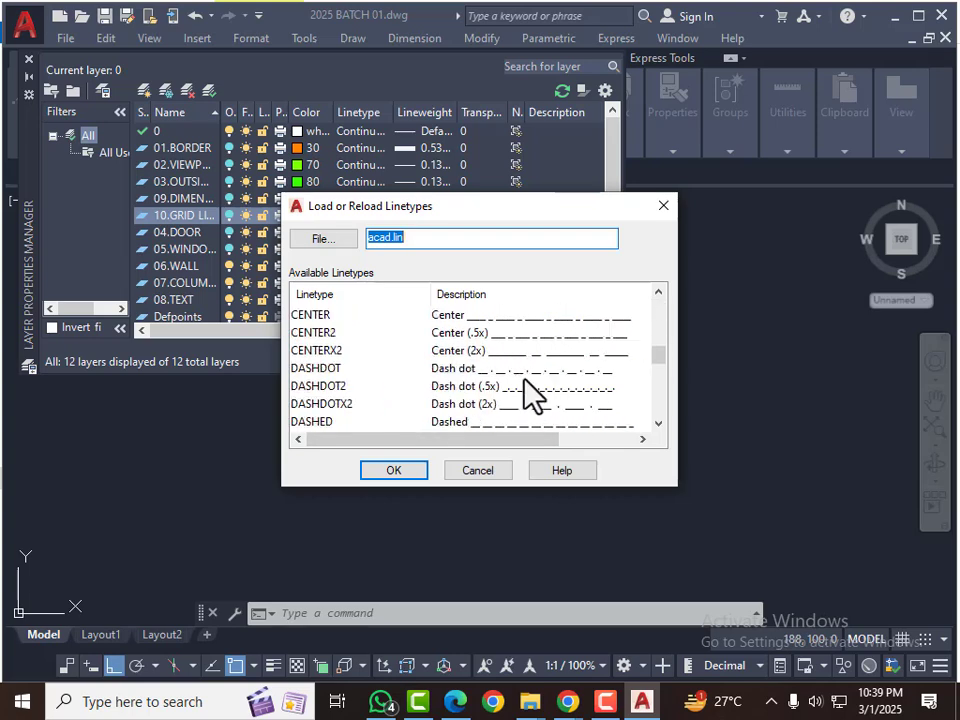
pyautogui.click(487, 318)
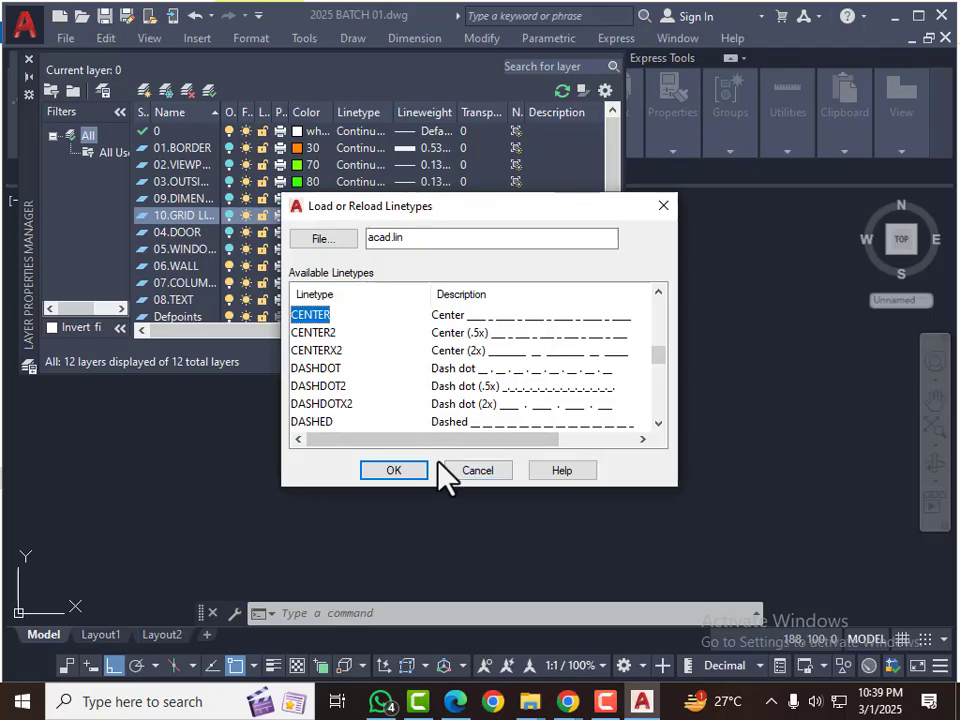
pyautogui.scroll(1, 489, 396)
pyautogui.scroll(-1, 521, 380)
pyautogui.scroll(1, 521, 380)
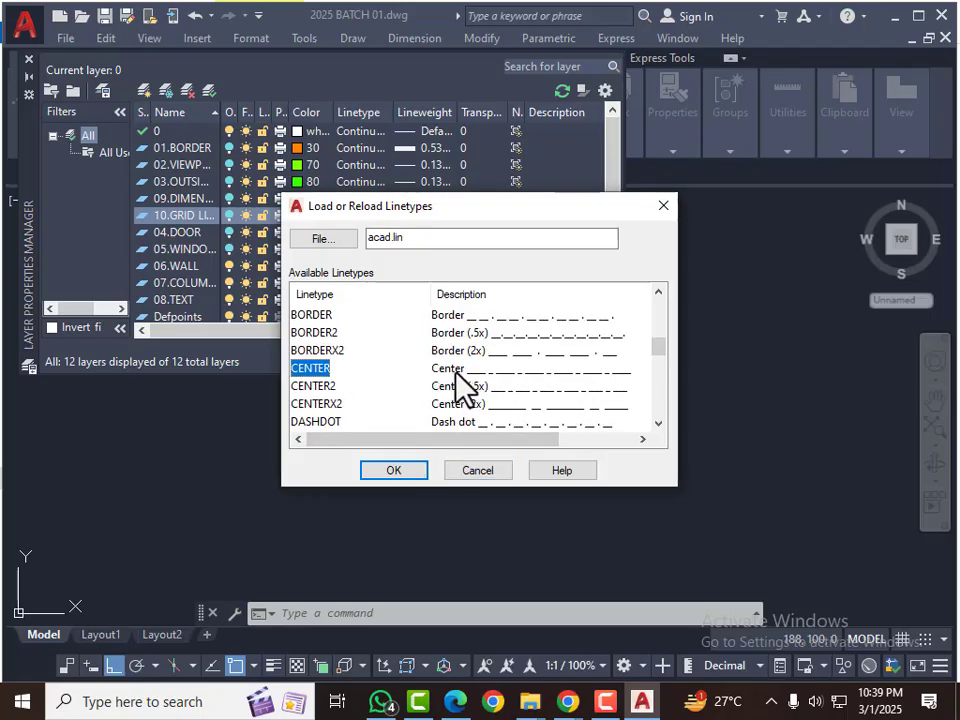
pyautogui.scroll(-4, 470, 385)
pyautogui.scroll(2, 527, 397)
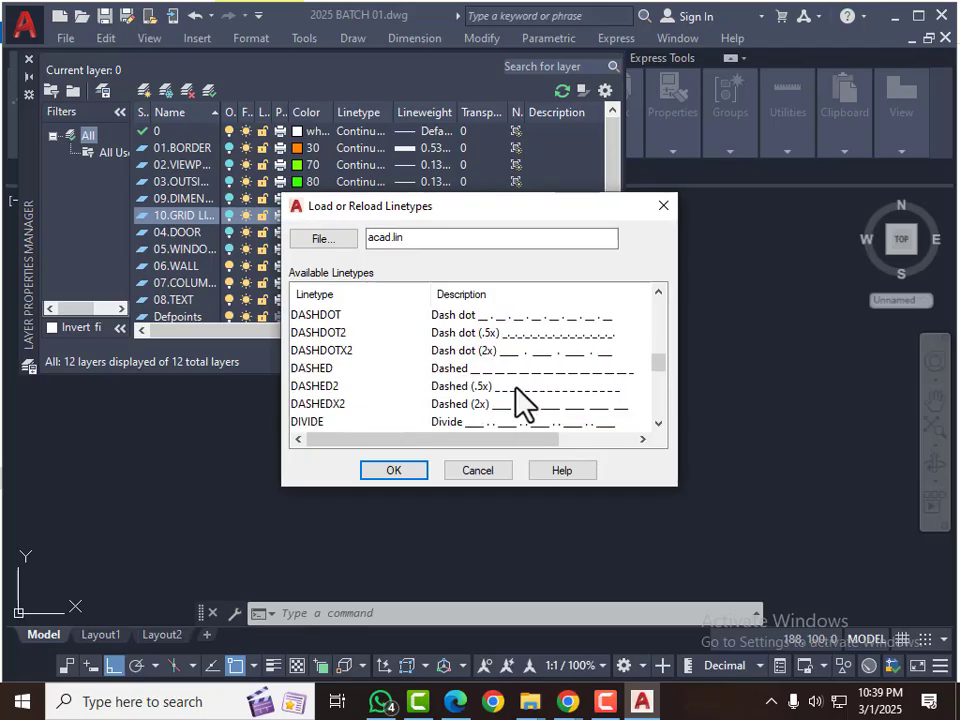
pyautogui.click(497, 370)
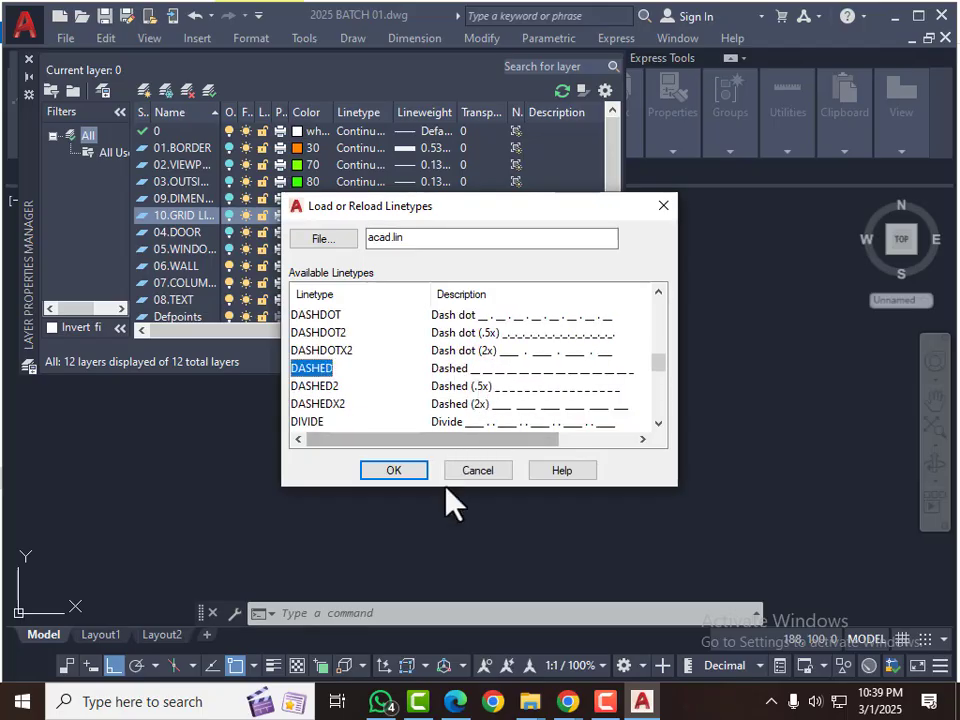
pyautogui.click(402, 472)
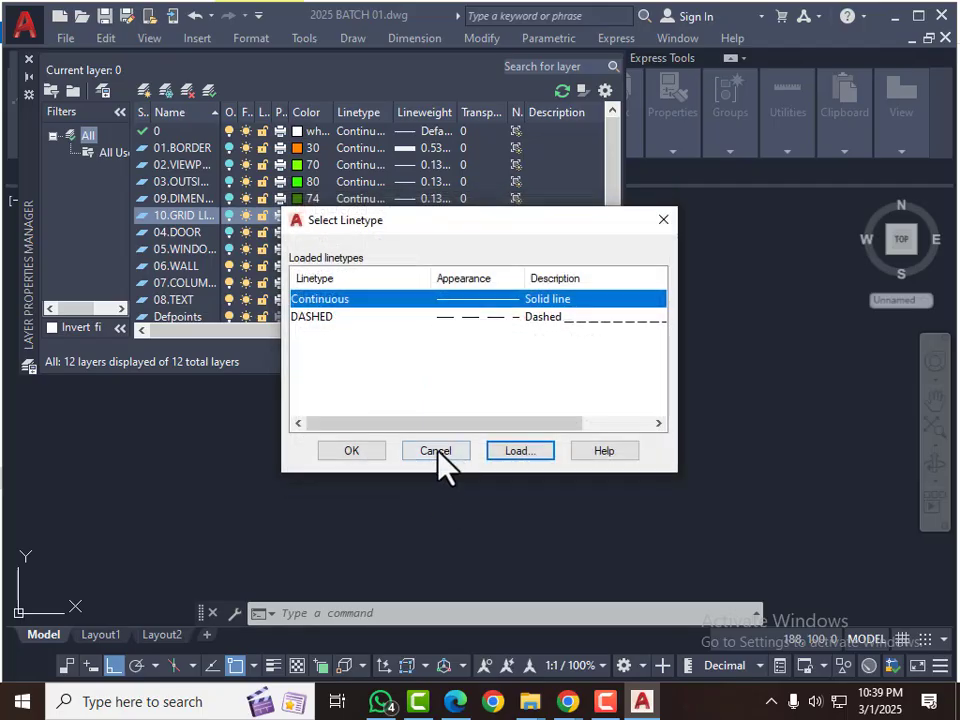
pyautogui.click(478, 318)
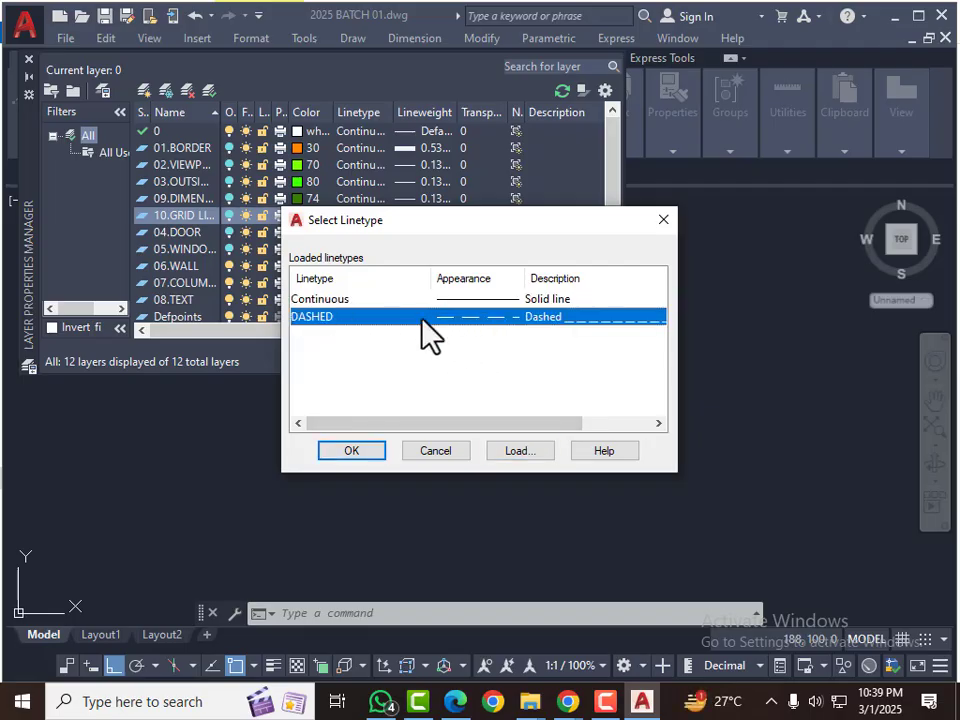
pyautogui.click(343, 455)
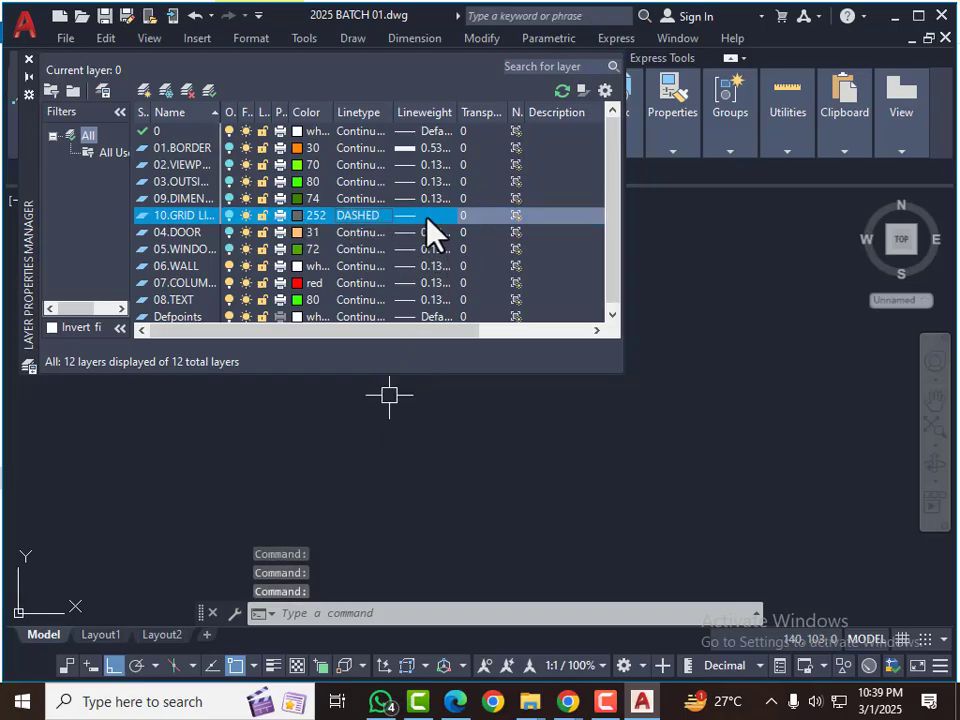
# Step: Set the lineweight of the 10.GRID LINE layer to 0.00 mm
pyautogui.click(424, 215)
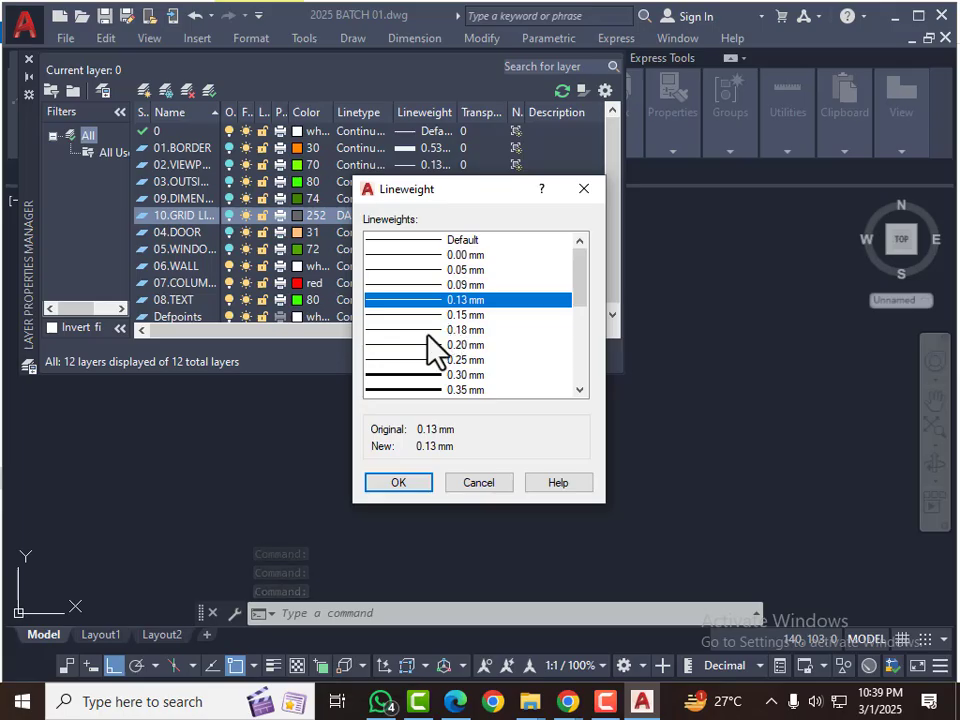
pyautogui.scroll(-3, 433, 341)
pyautogui.scroll(3, 430, 340)
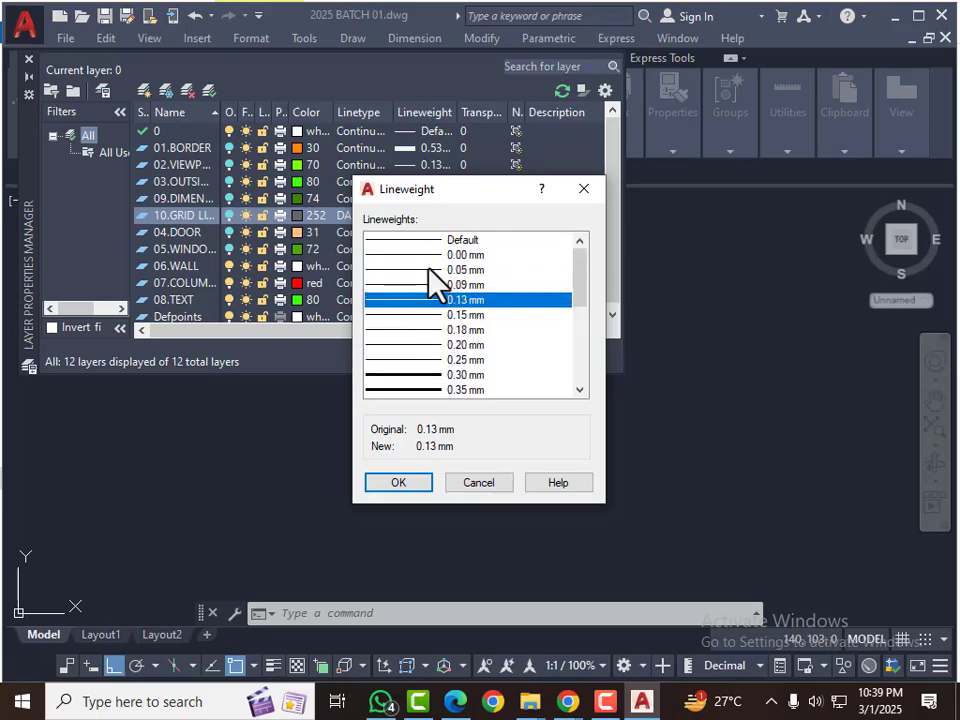
pyautogui.click(436, 256)
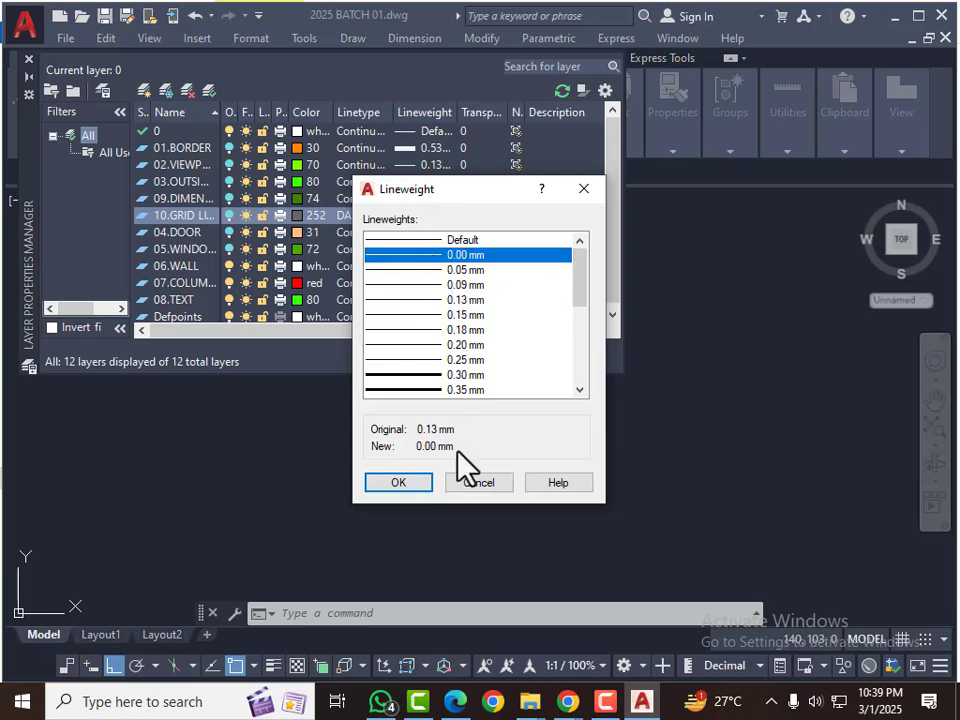
pyautogui.click(404, 482)
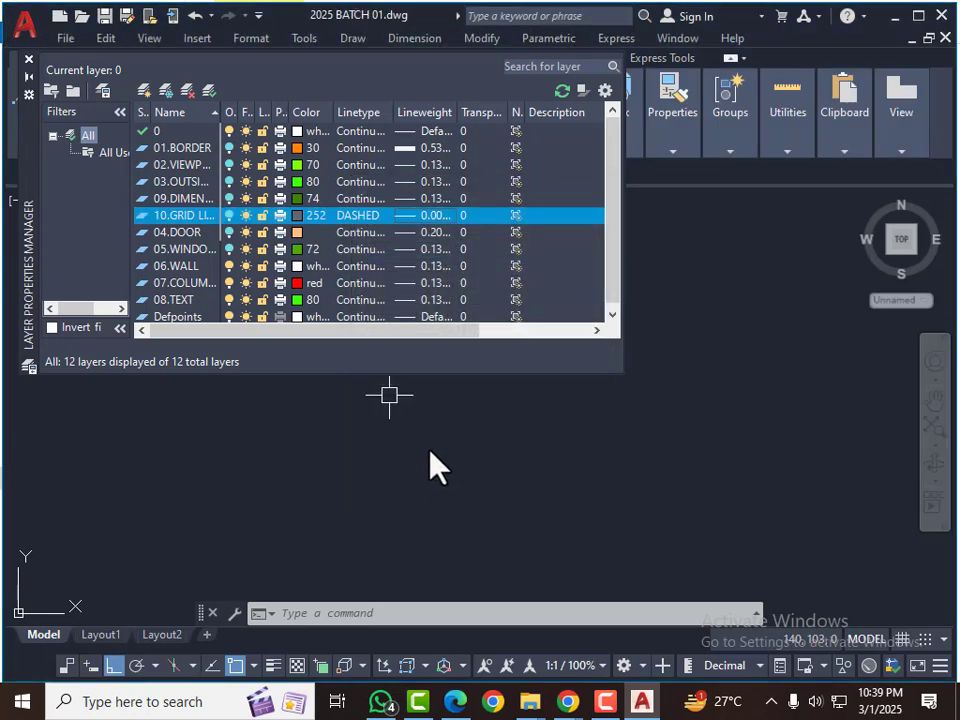
# Step: Turn on the 10.GRID LINE and 09.DIMENTION layers and widen the Name and On columns to show full layer names
pyautogui.click(225, 218)
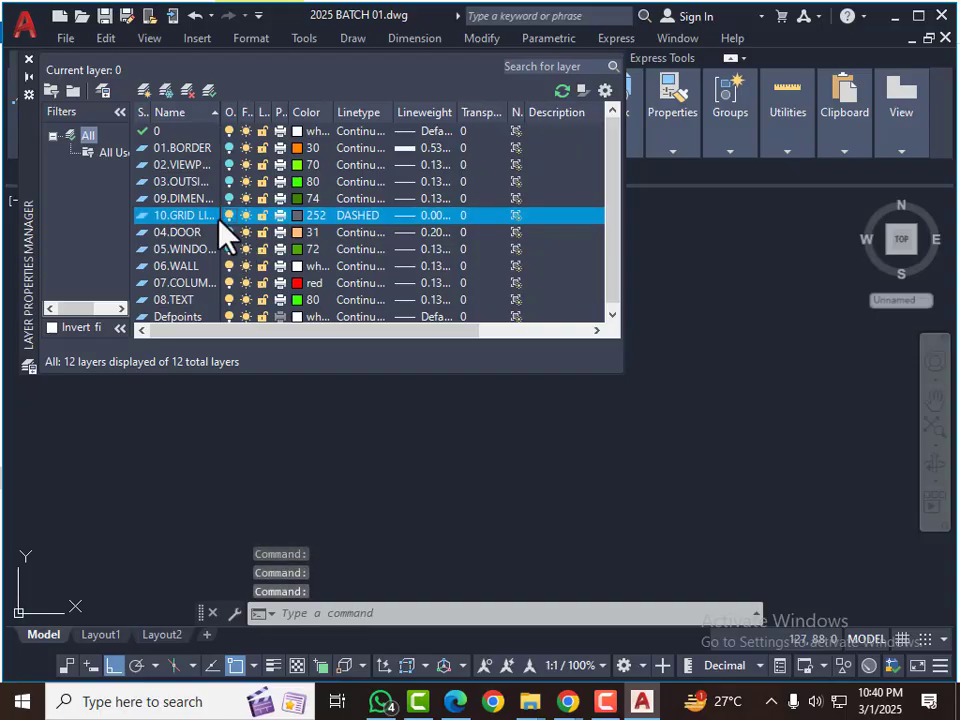
pyautogui.click(228, 199)
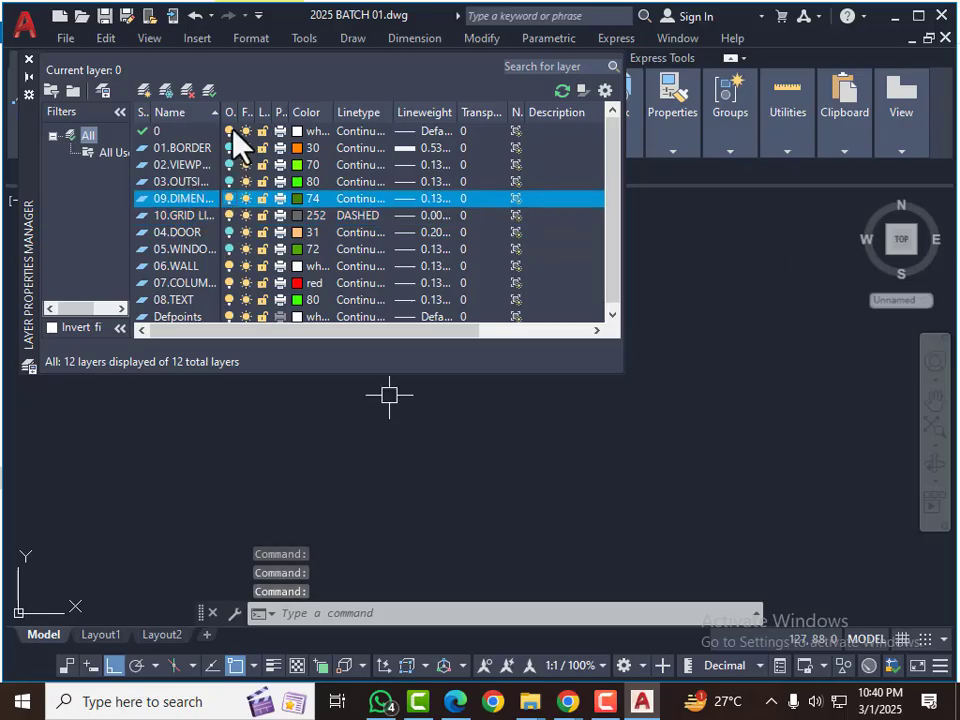
pyautogui.moveTo(220, 112); pyautogui.dragTo(432, 115)
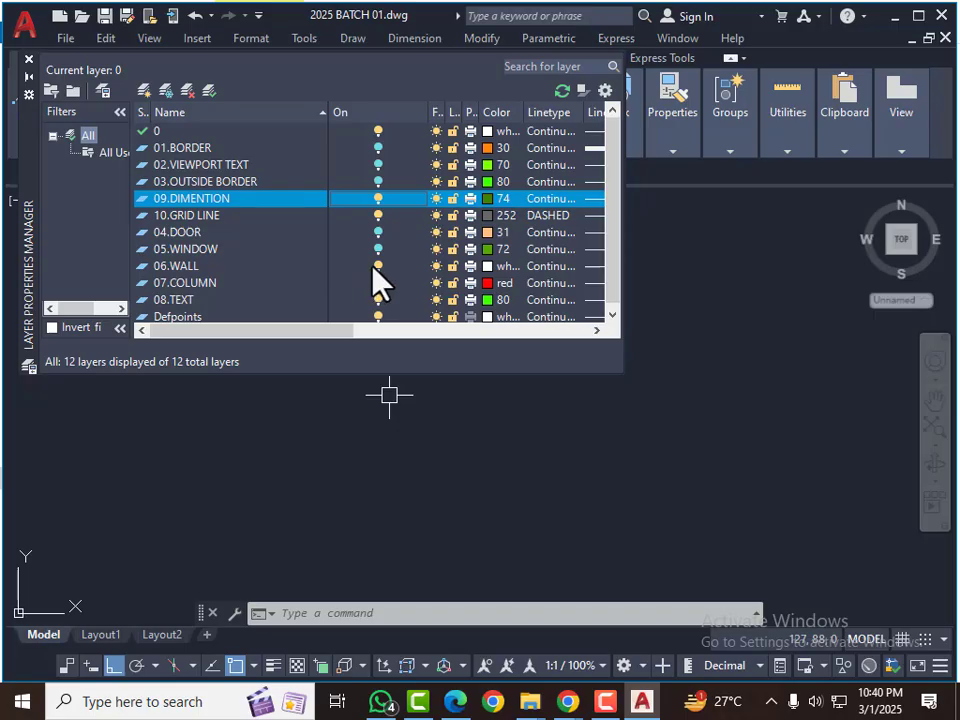
pyautogui.scroll(-1, 375, 285)
pyautogui.scroll(1, 183, 292)
# Step: Create a new layer based on 09.DIMENTION and name it 10.SUNSHADE
pyautogui.click(144, 91)
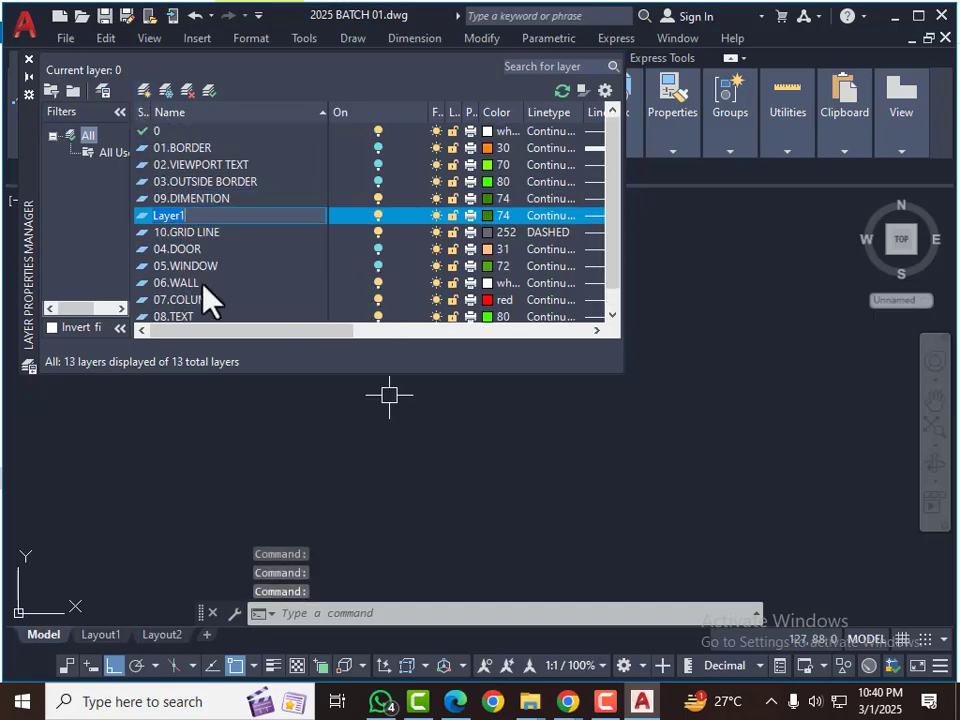
pyautogui.scroll(-2, 197, 272)
pyautogui.scroll(2, 196, 258)
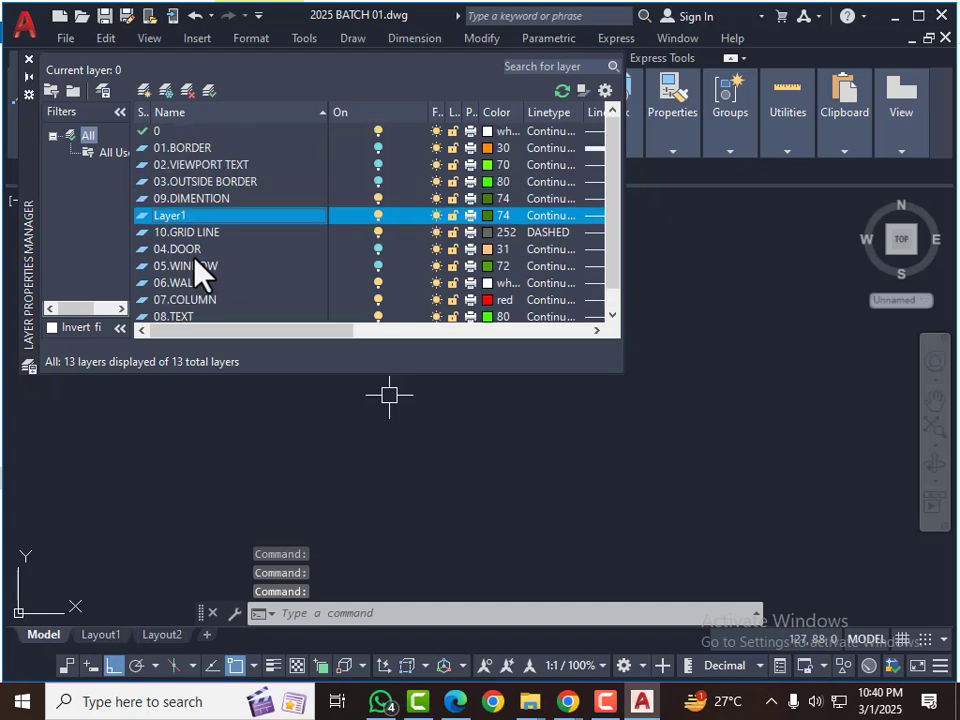
pyautogui.scroll(-2, 184, 266)
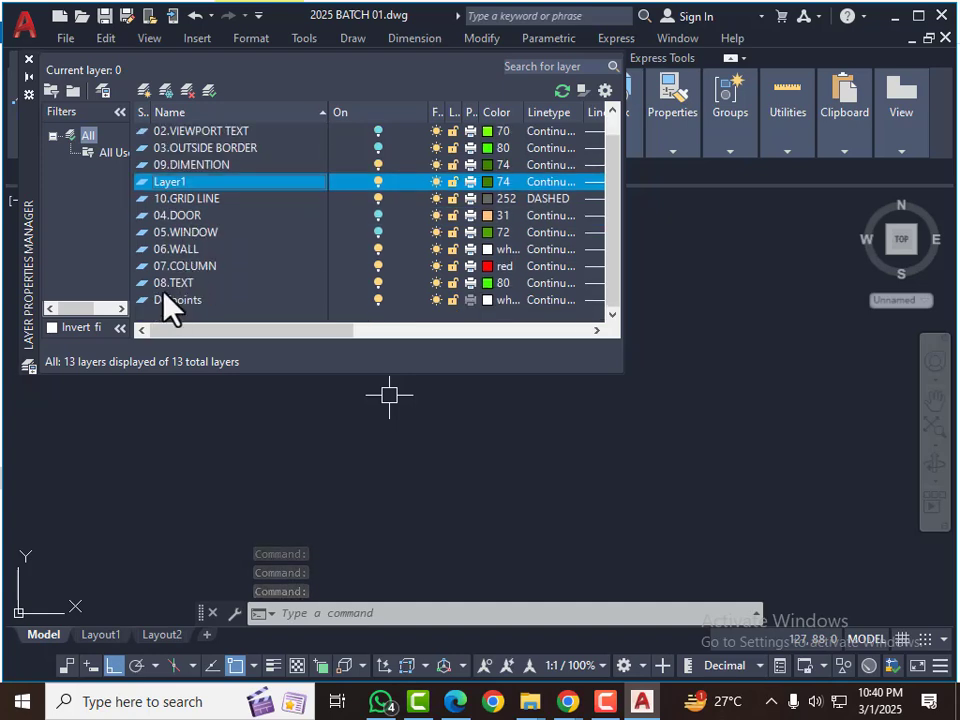
pyautogui.scroll(2, 164, 240)
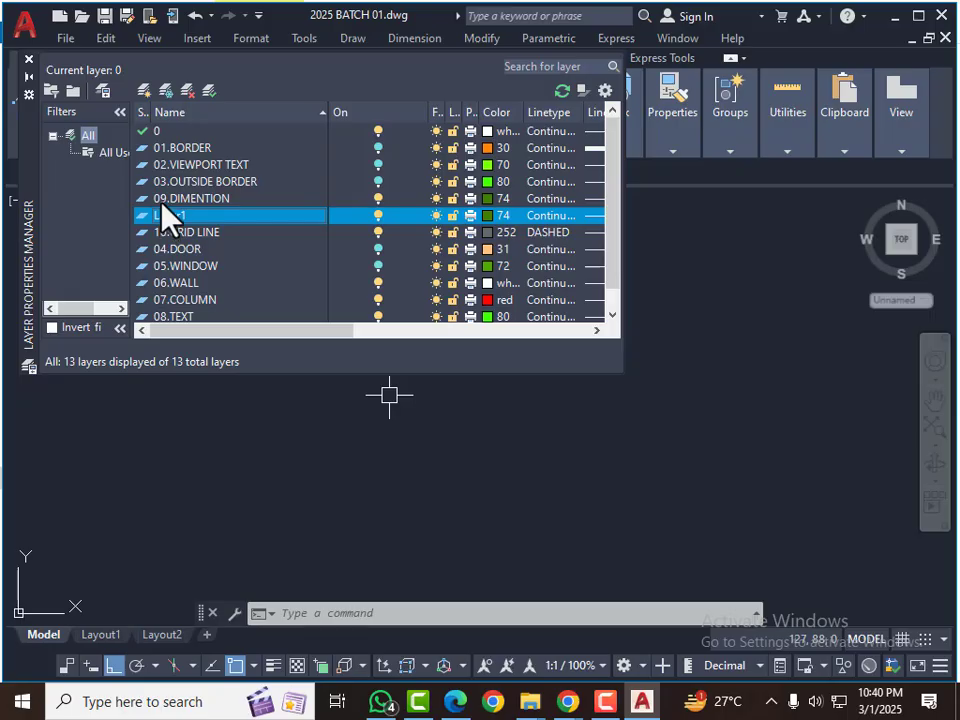
pyautogui.rightClick(207, 216)
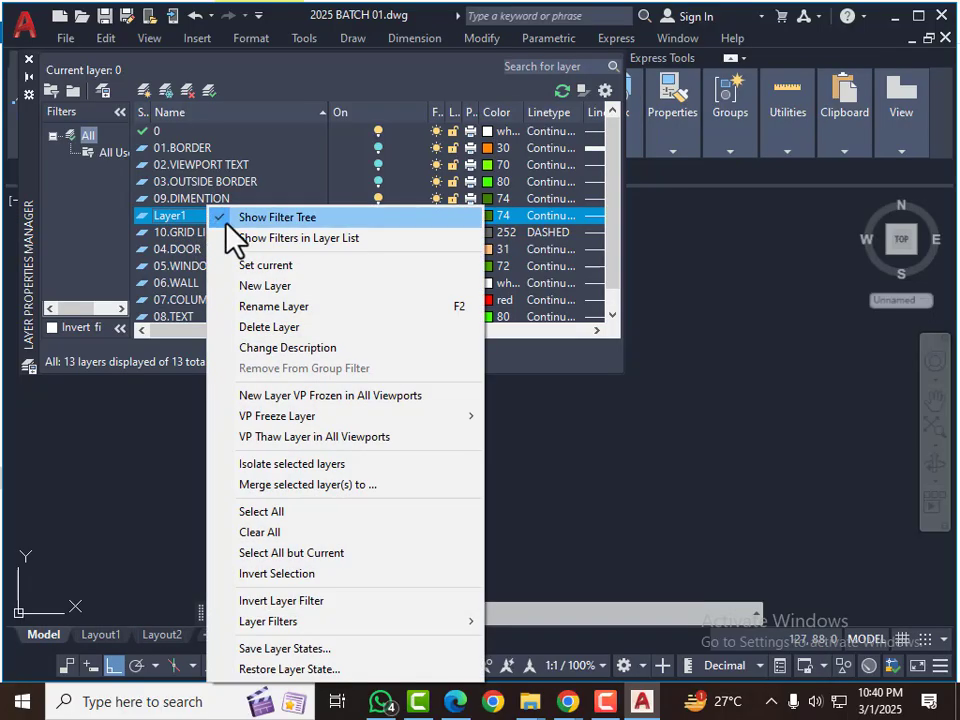
pyautogui.click(265, 309)
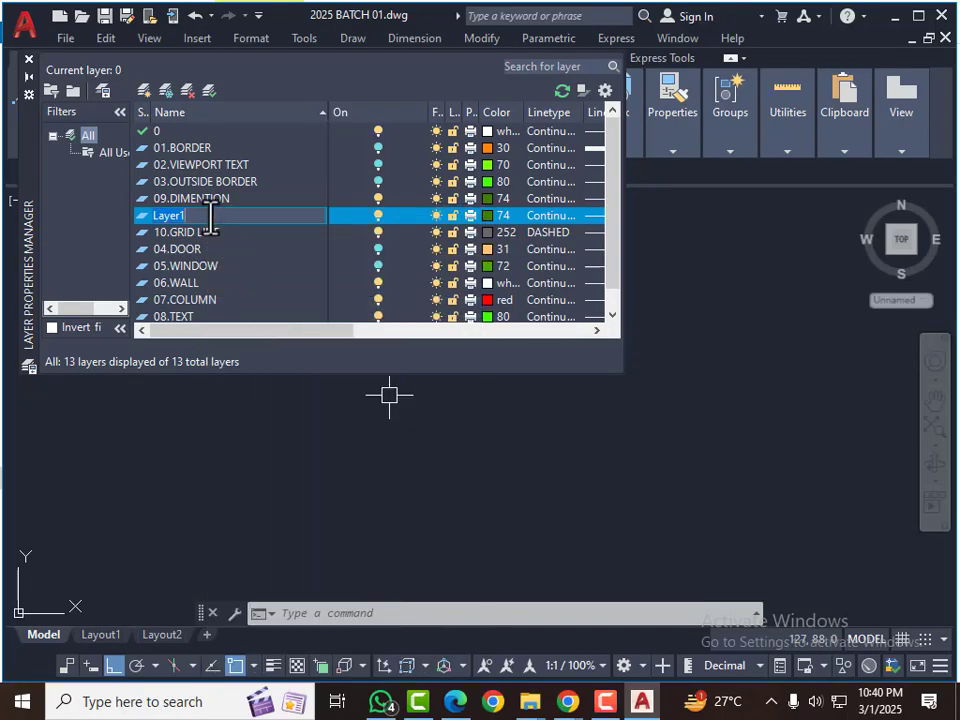
pyautogui.write('10.')
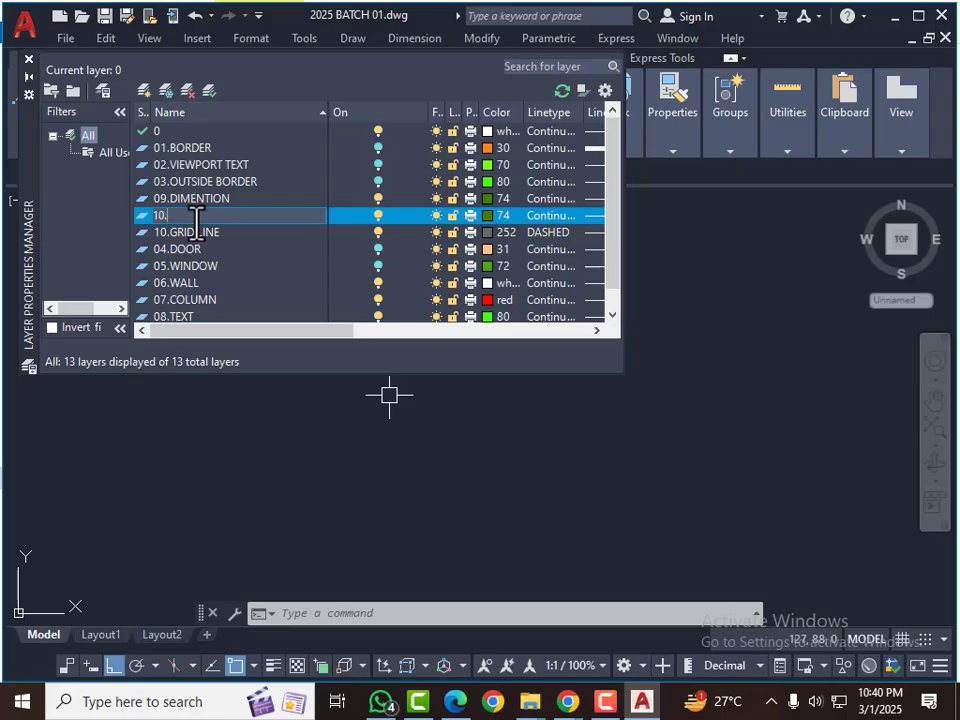
pyautogui.write('UNSHADE')
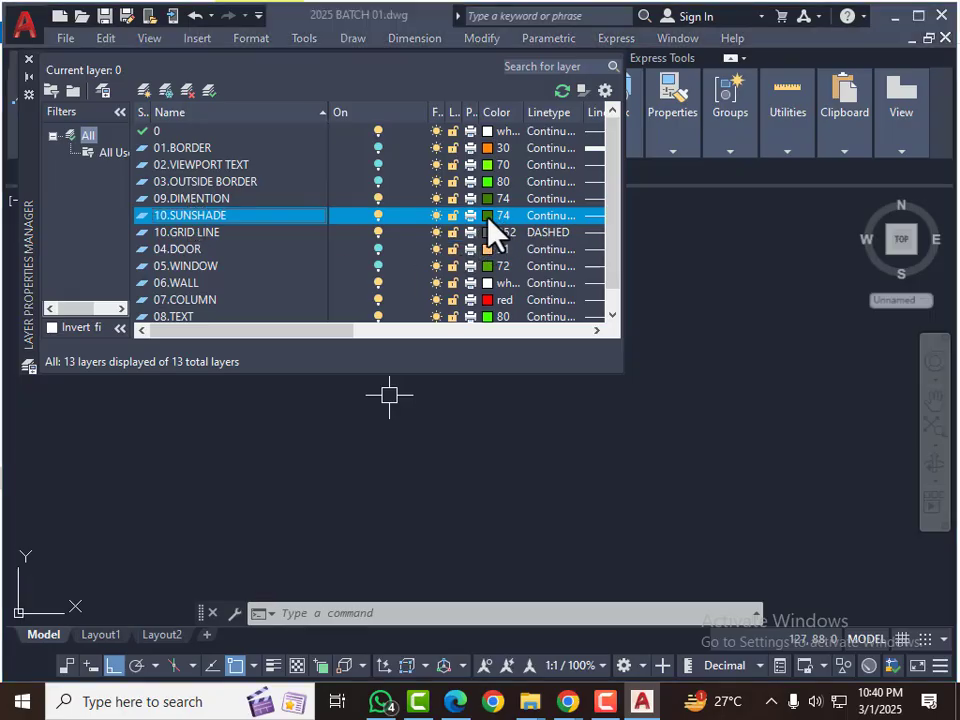
# Step: Give the 10.SUNSHADE layer colour 31 and keep its linetype as Continuous
pyautogui.click(488, 217)
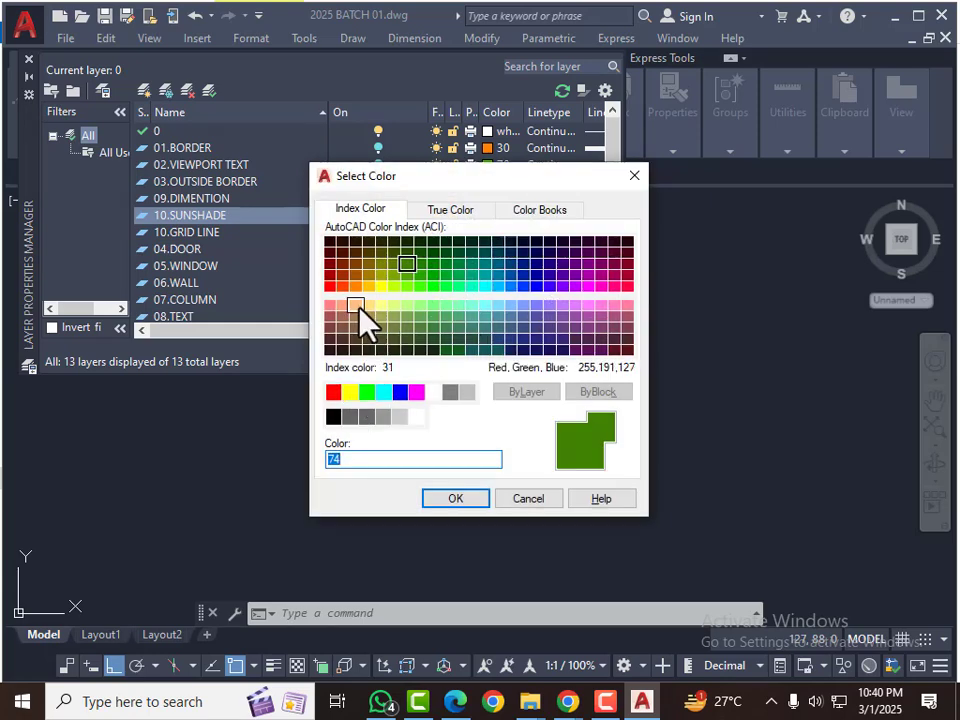
pyautogui.click(355, 305)
pyautogui.click(455, 499)
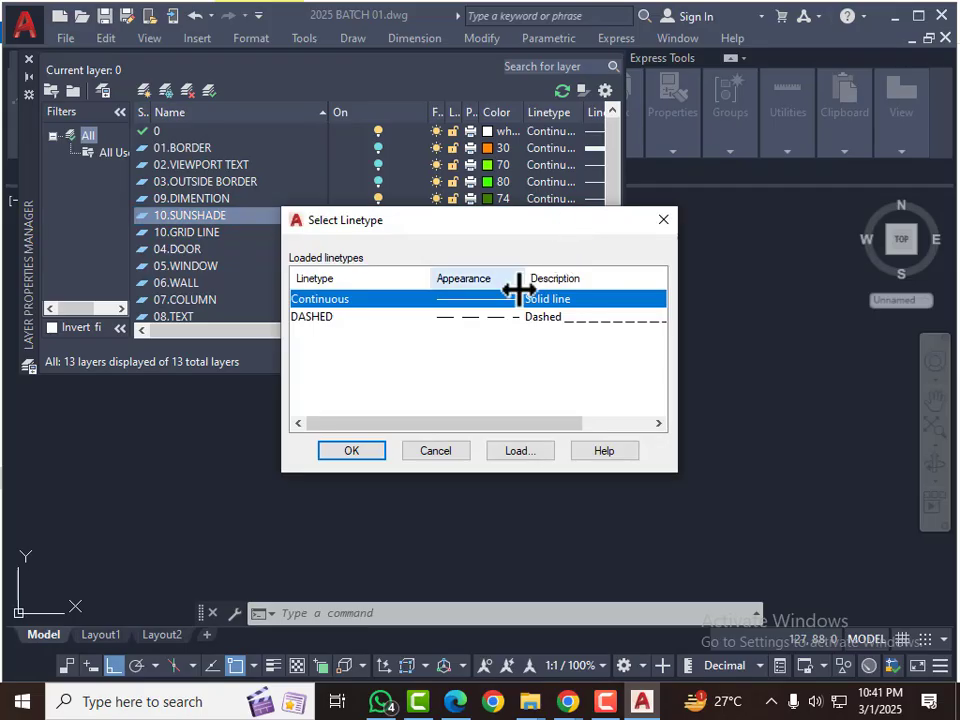
pyautogui.click(352, 451)
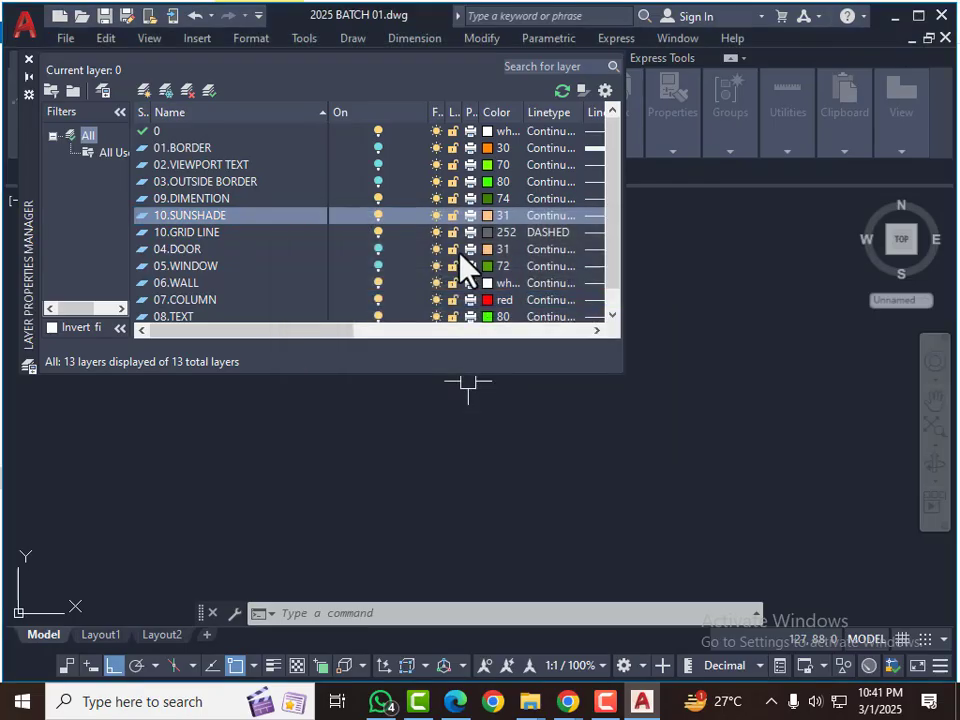
# Step: Narrow the Name and On columns of the layer list and check the 10.SUNSHADE layer's lineweight without changing it
pyautogui.moveTo(329, 112); pyautogui.dragTo(234, 112)
pyautogui.moveTo(331, 112); pyautogui.dragTo(289, 112)
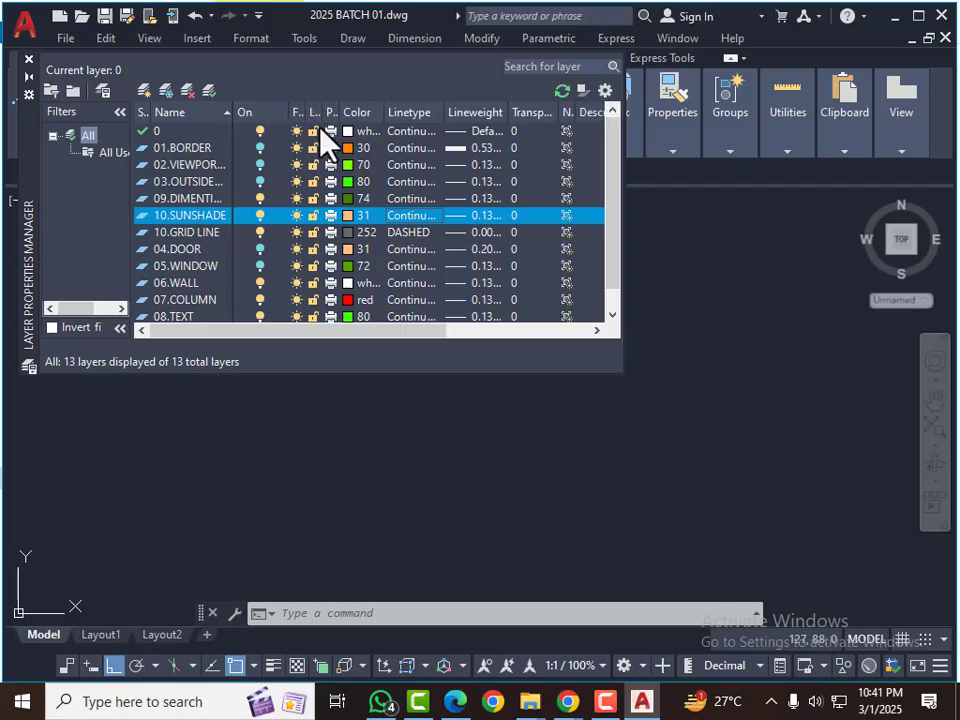
pyautogui.click(470, 215)
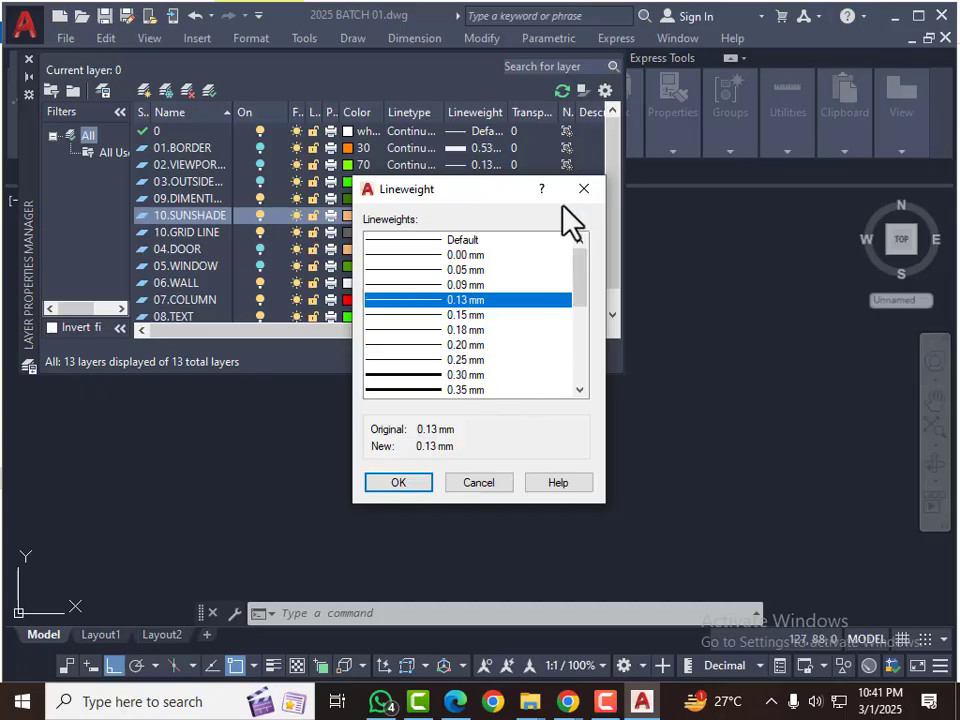
pyautogui.click(584, 189)
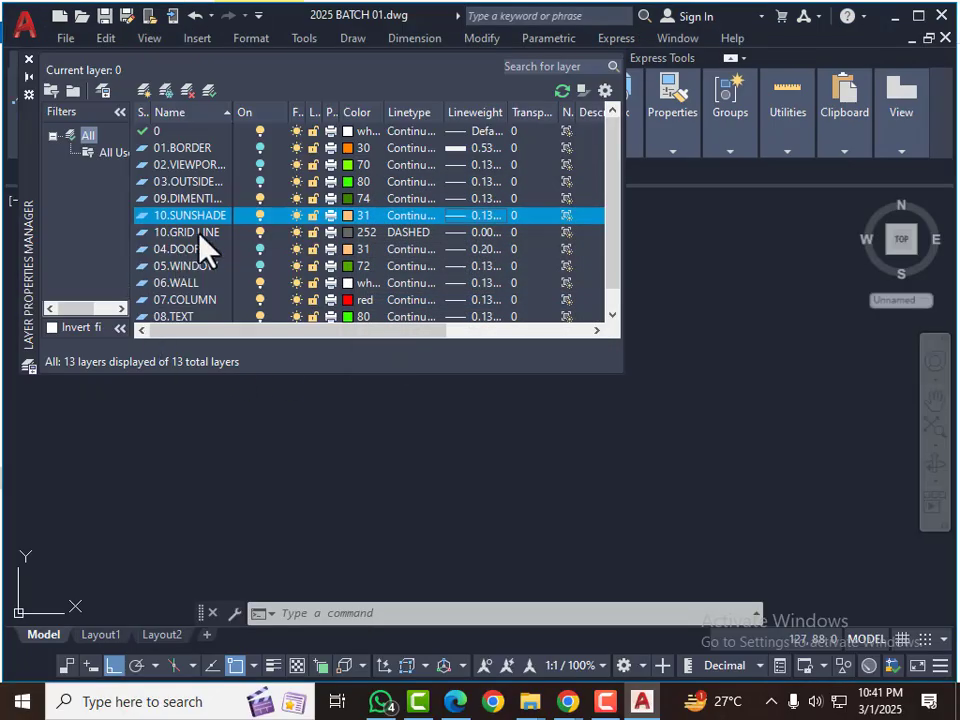
# Step: Rename the 10.SUNSHADE layer as 11.SUNSHADE
pyautogui.rightClick(167, 208)
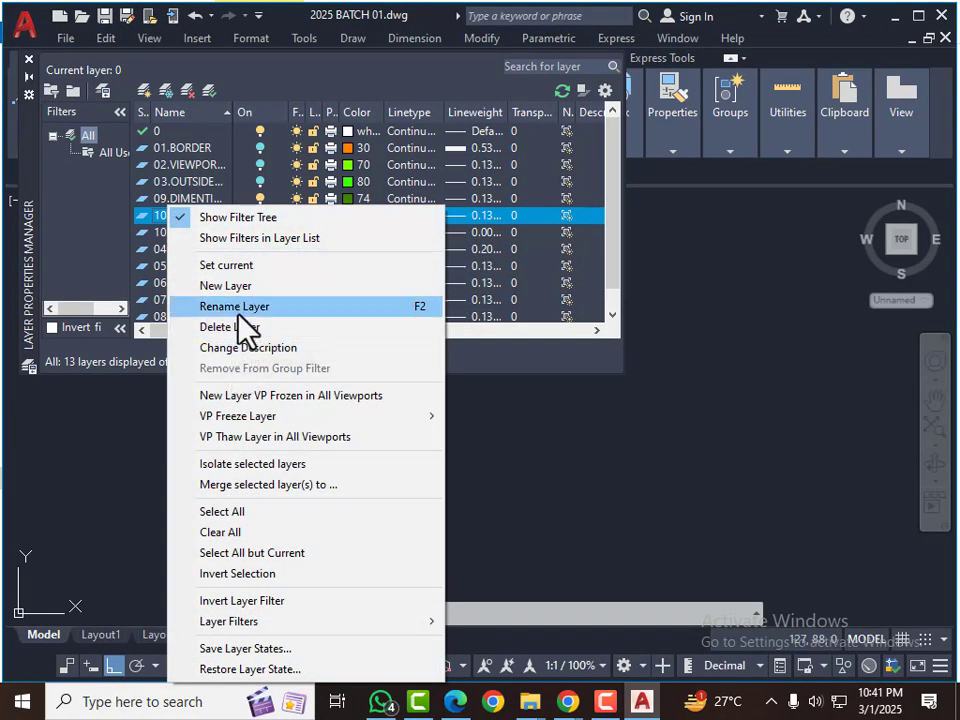
pyautogui.click(237, 308)
pyautogui.click(163, 215)
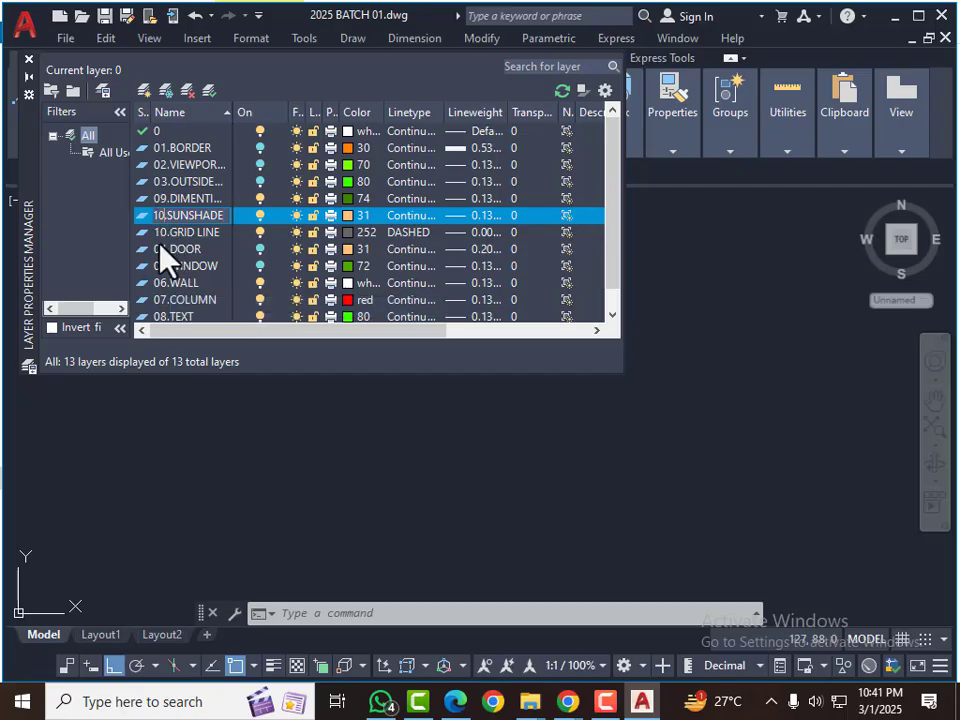
pyautogui.press('BackSpace')
pyautogui.write('1')
pyautogui.scroll(-1, 205, 185)
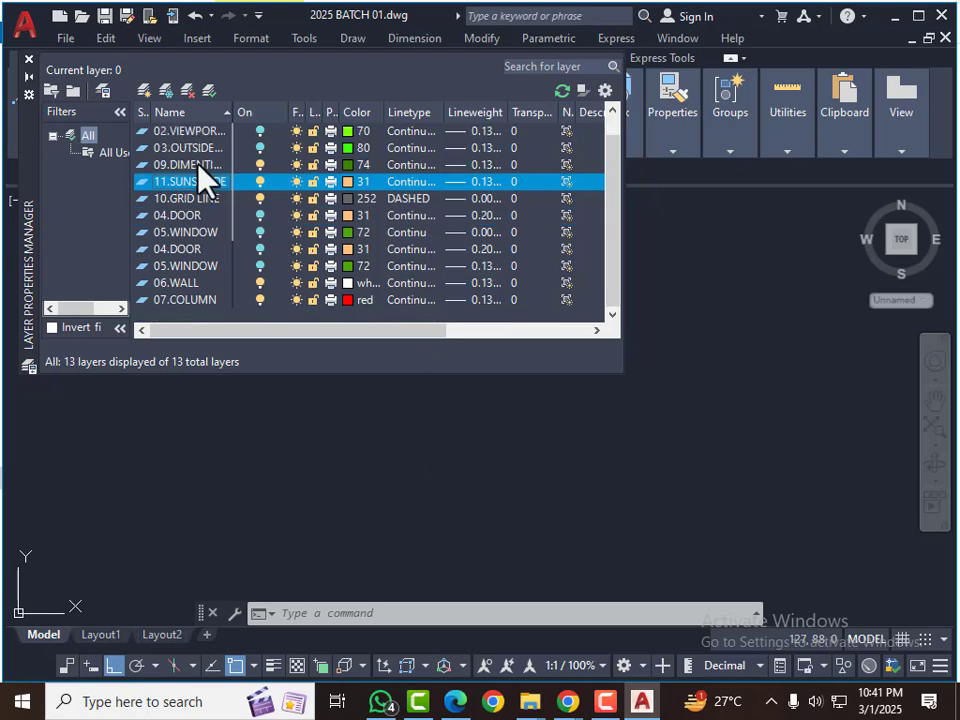
pyautogui.press('Return')
pyautogui.scroll(1, 221, 257)
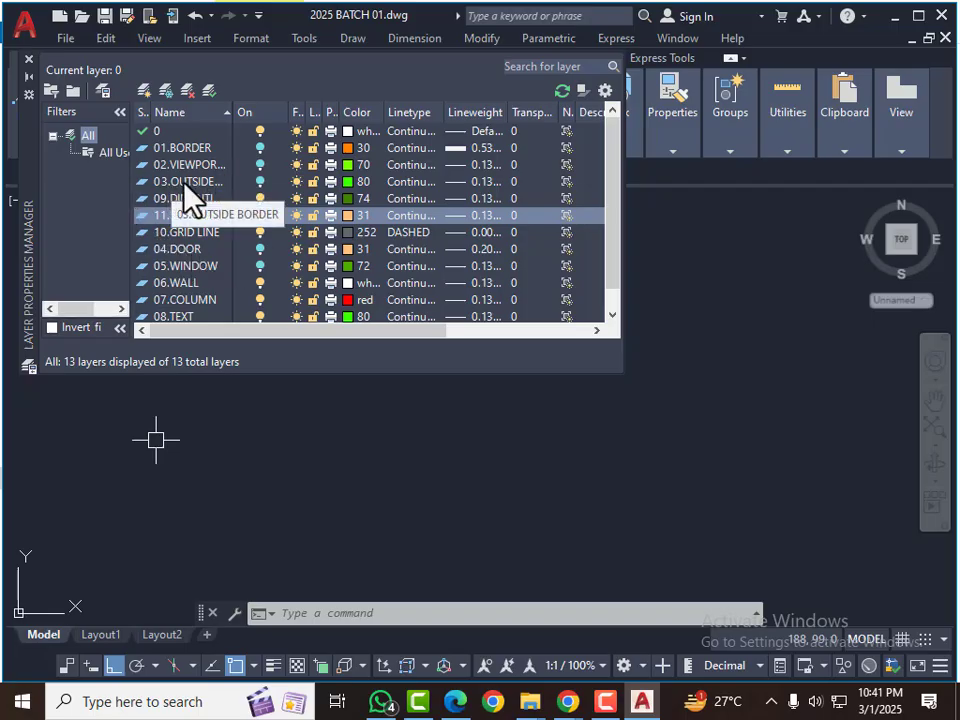
# Step: Create a new layer based on 11.SUNSHADE and name it 12.STAIR
pyautogui.scroll(-1, 178, 205)
pyautogui.scroll(1, 180, 210)
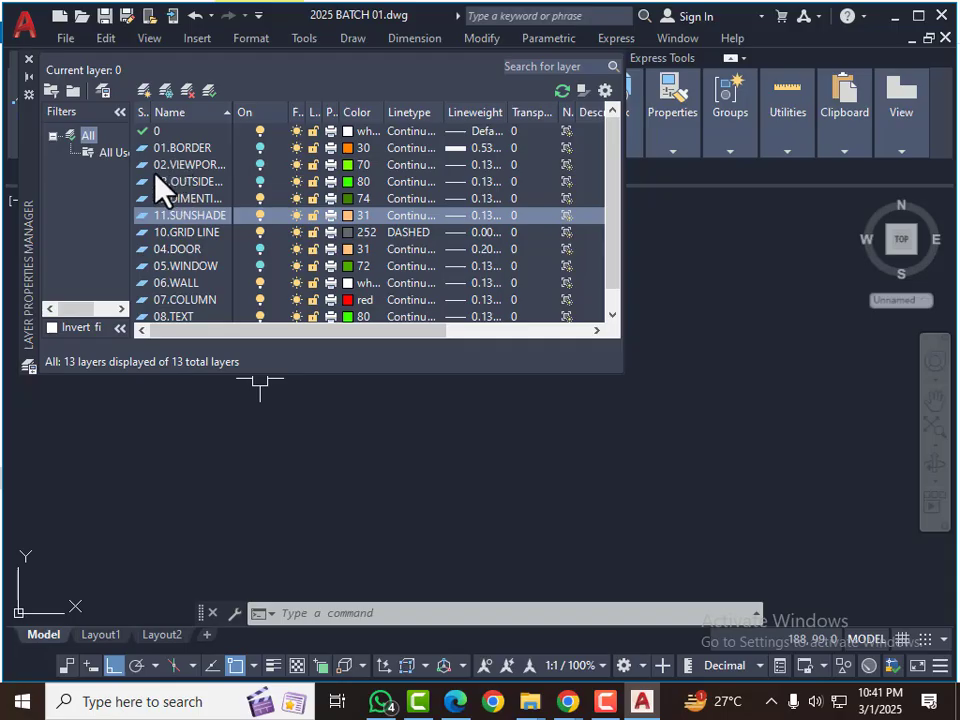
pyautogui.scroll(-1, 195, 258)
pyautogui.scroll(1, 184, 252)
pyautogui.click(146, 91)
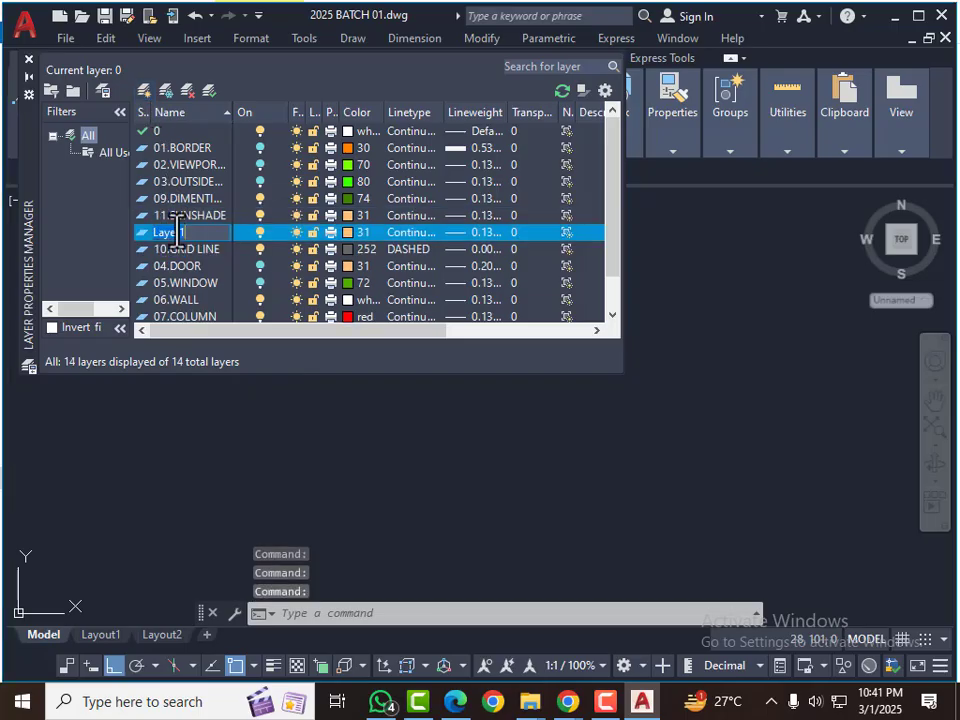
pyautogui.write('12')
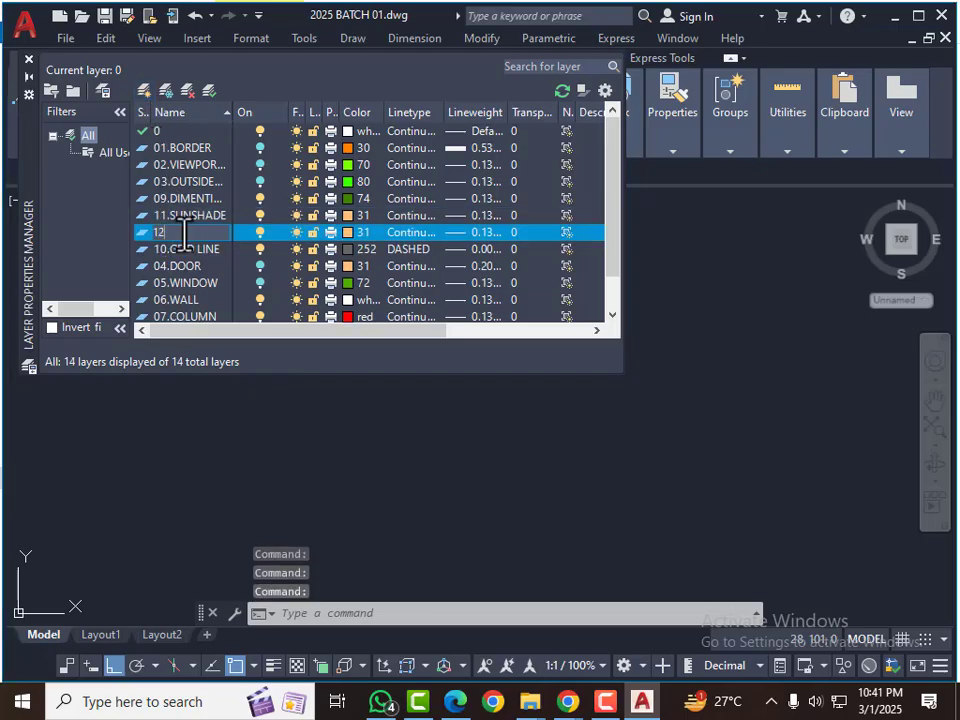
pyautogui.write('.')
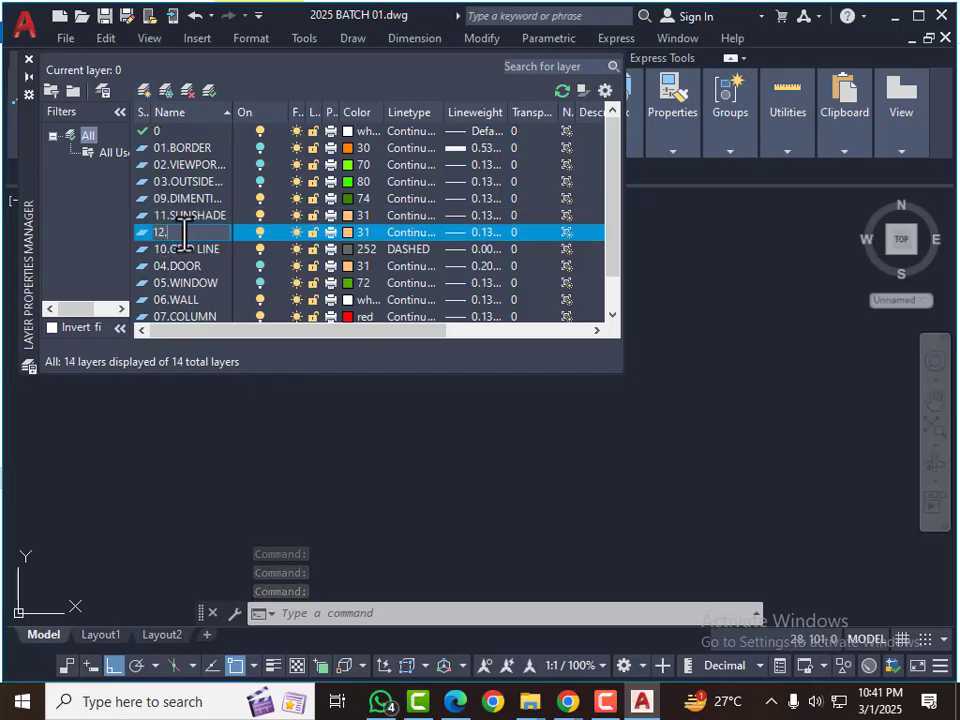
pyautogui.write('S')
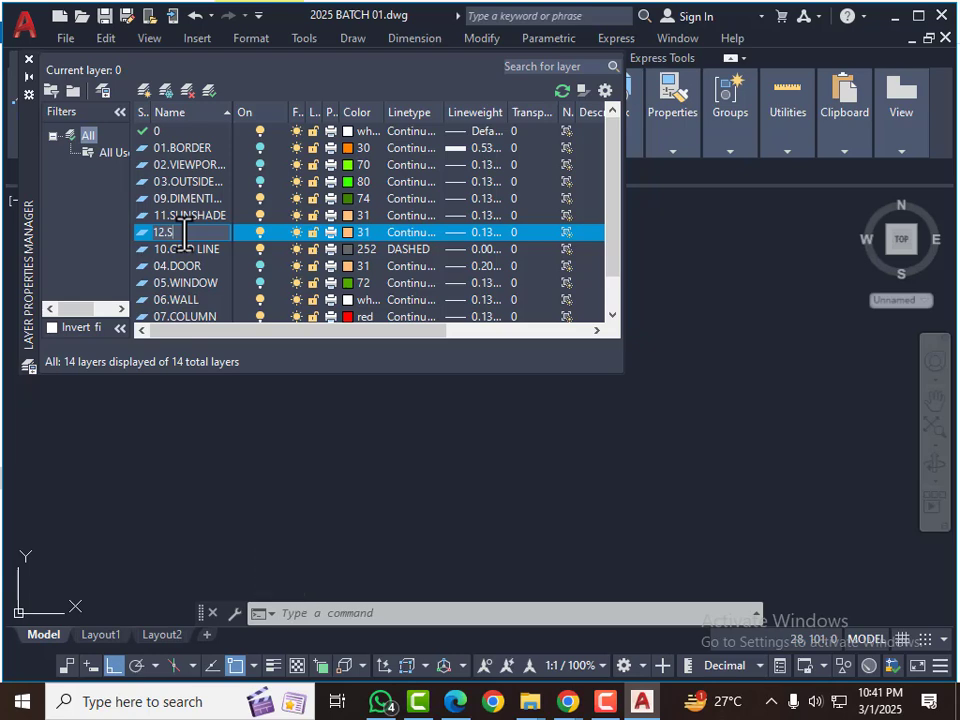
pyautogui.write('TAIR')
pyautogui.press('Return')
# Step: Give the 12.STAIR layer colour 122 and check its lineweight without changing it
pyautogui.click(349, 232)
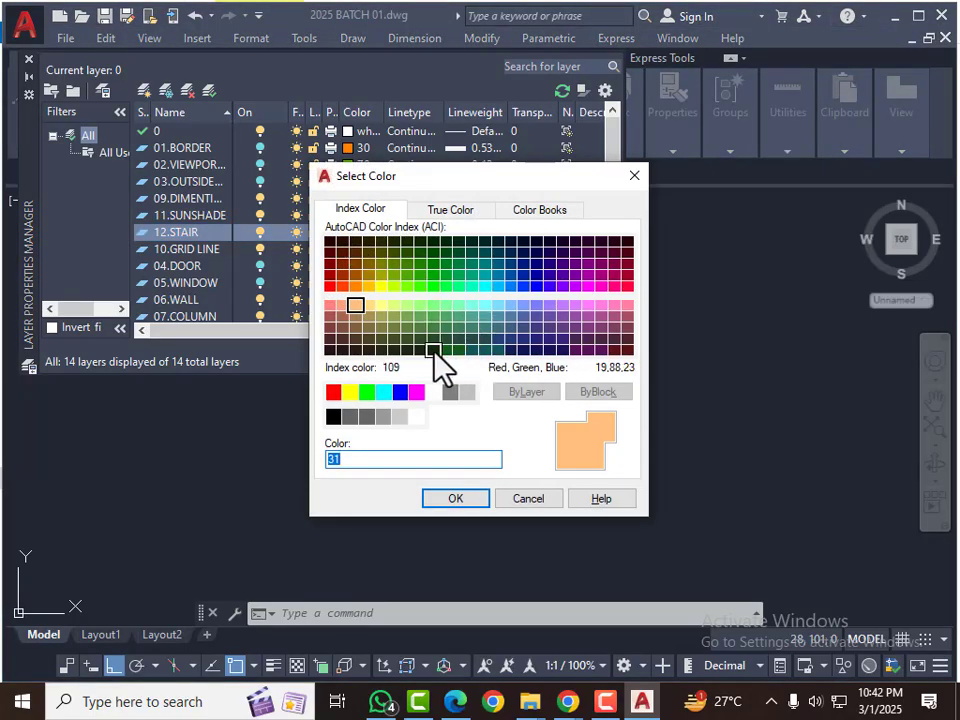
pyautogui.click(406, 287)
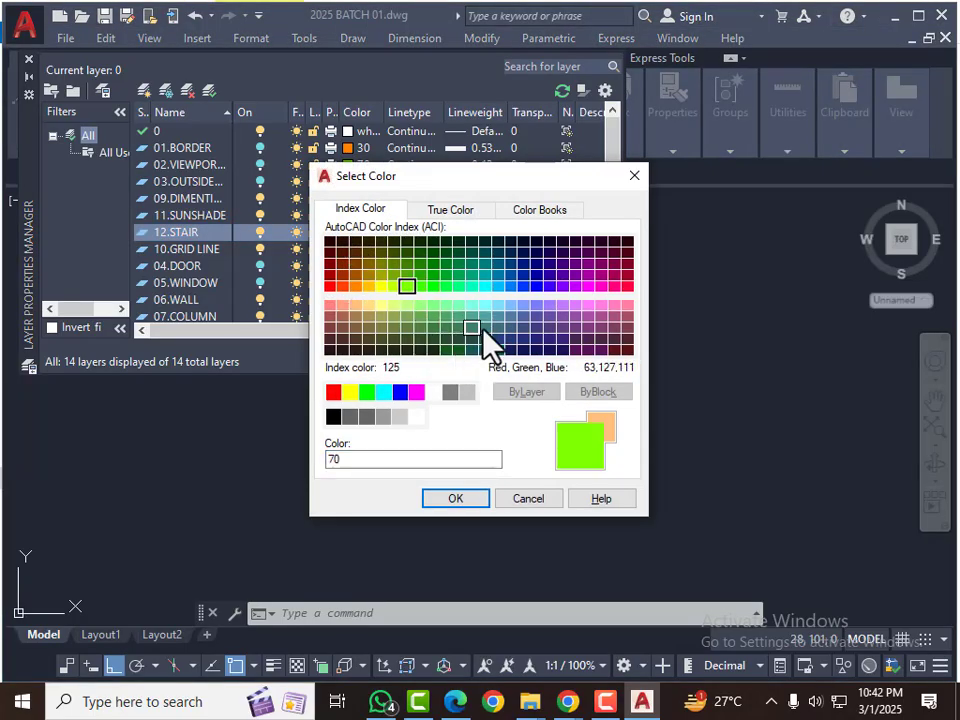
pyautogui.click(471, 275)
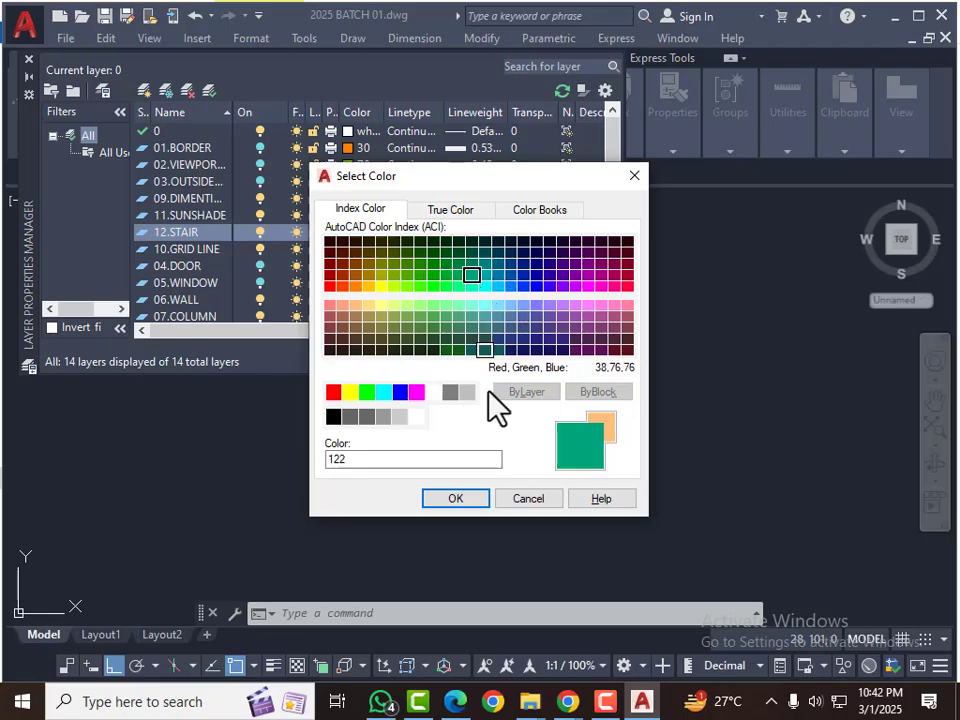
pyautogui.click(458, 499)
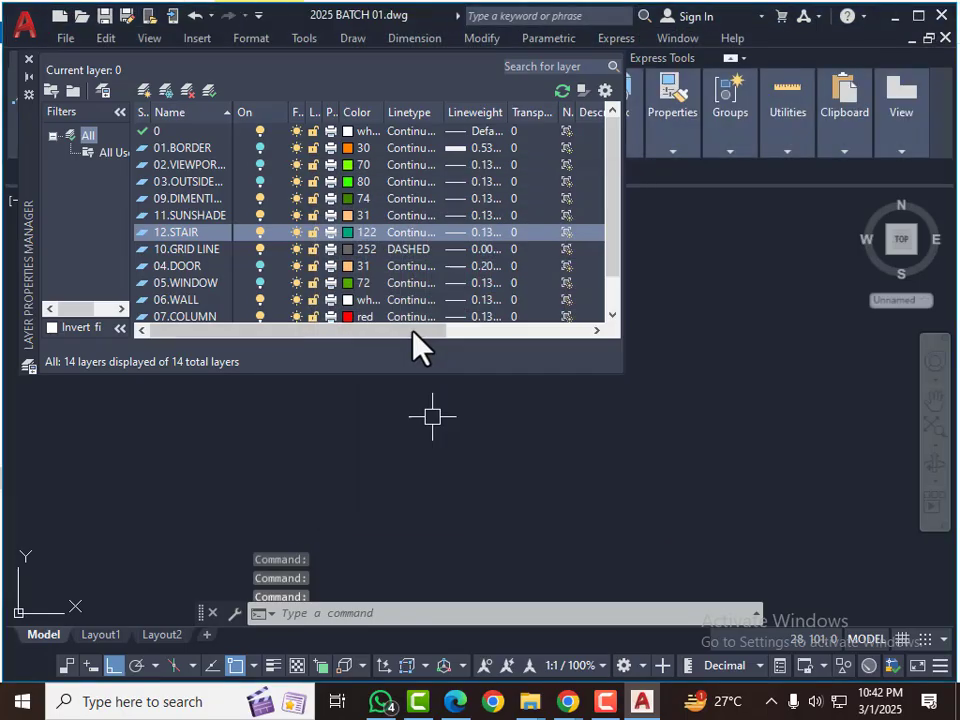
pyautogui.click(450, 234)
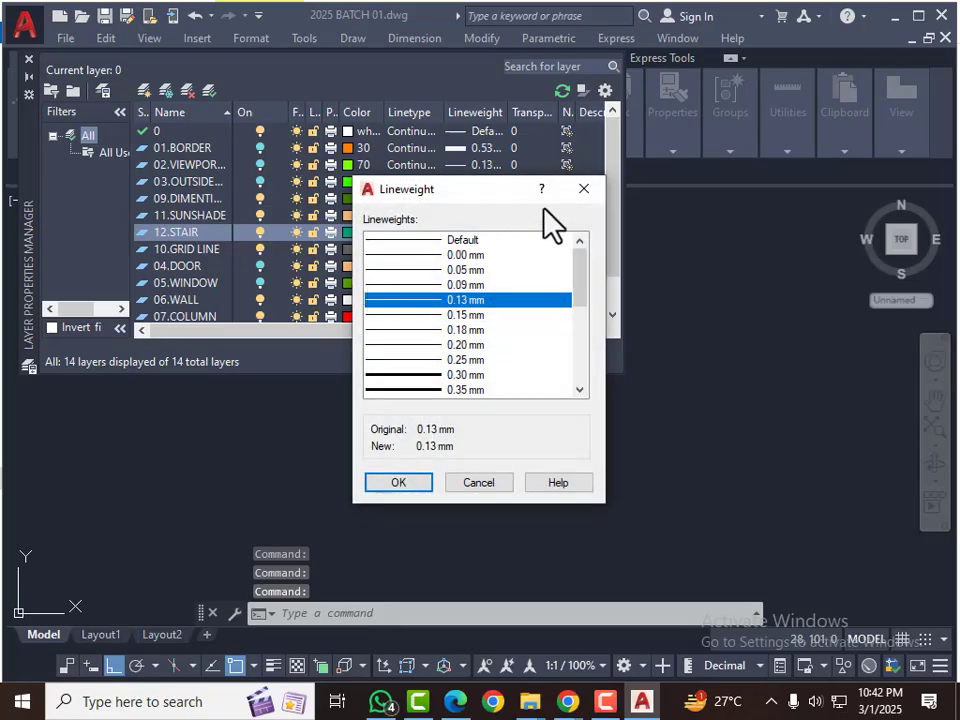
pyautogui.click(598, 195)
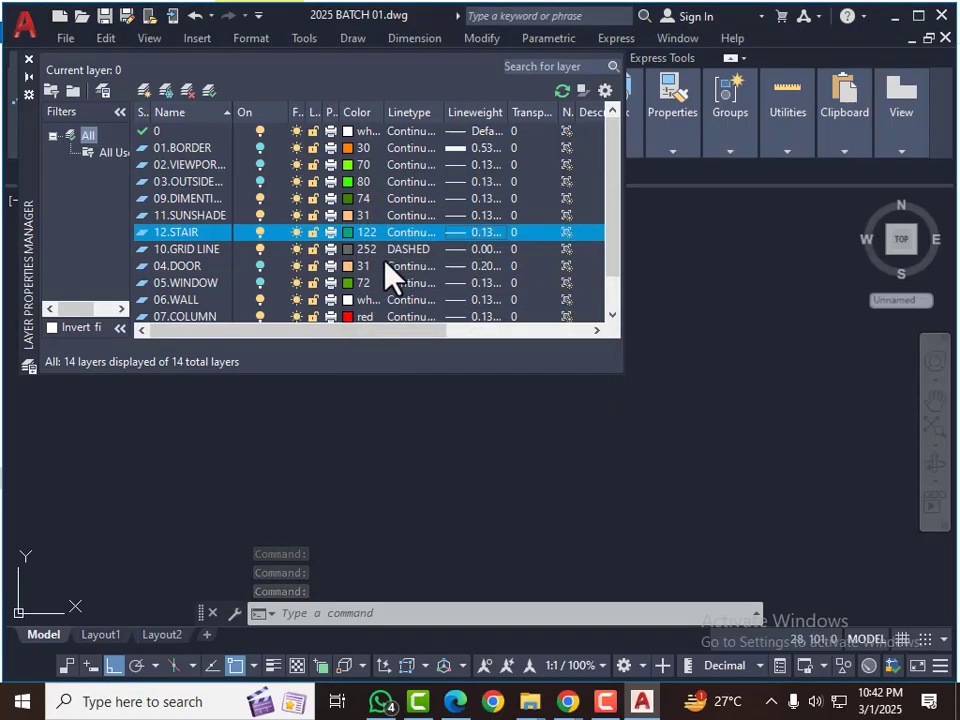
# Step: Create a new layer based on 12.STAIR and name it 13.REALING
pyautogui.scroll(-1, 185, 235)
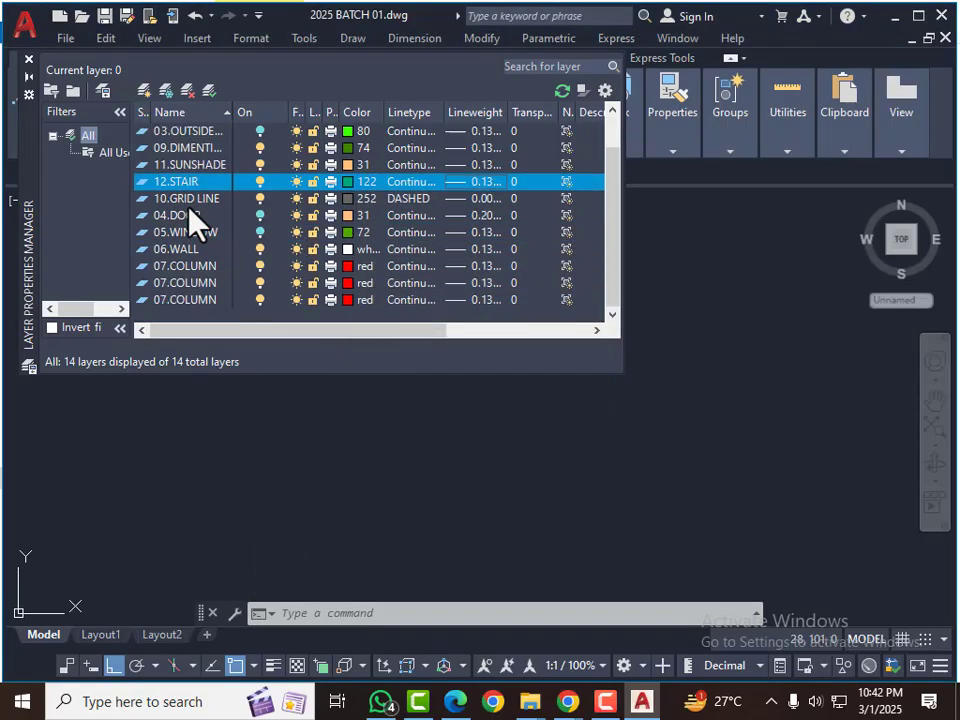
pyautogui.scroll(1, 189, 220)
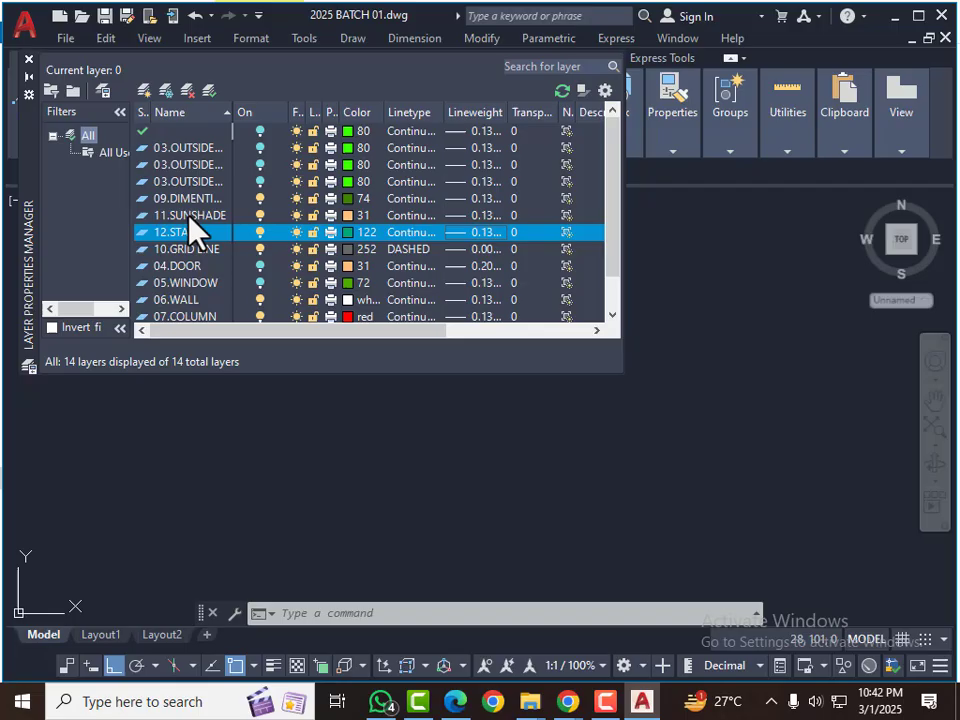
pyautogui.click(145, 91)
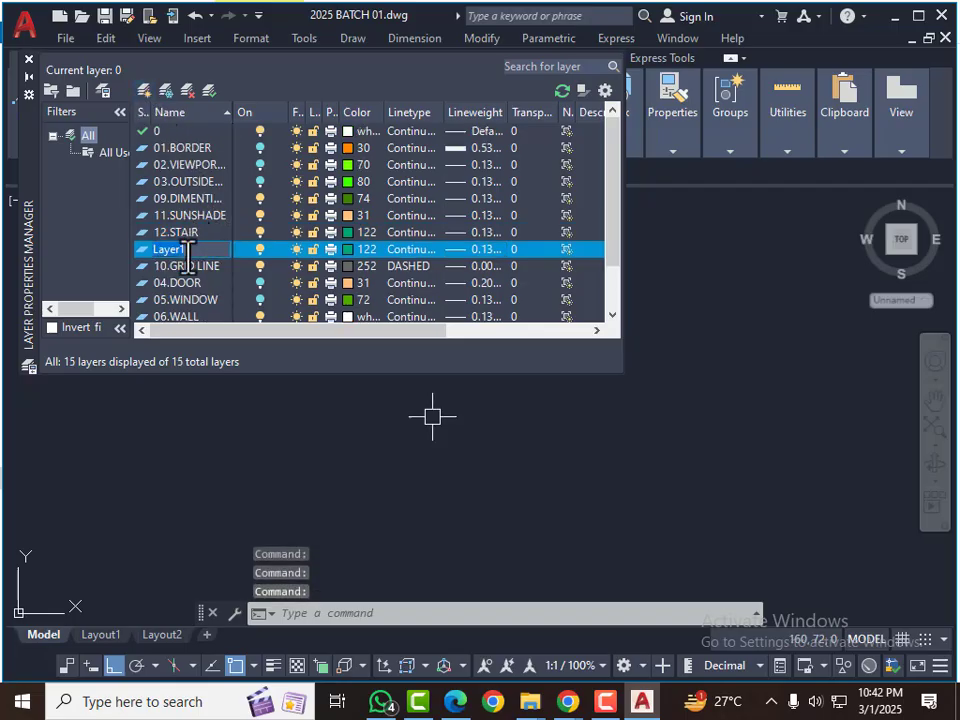
pyautogui.write('13')
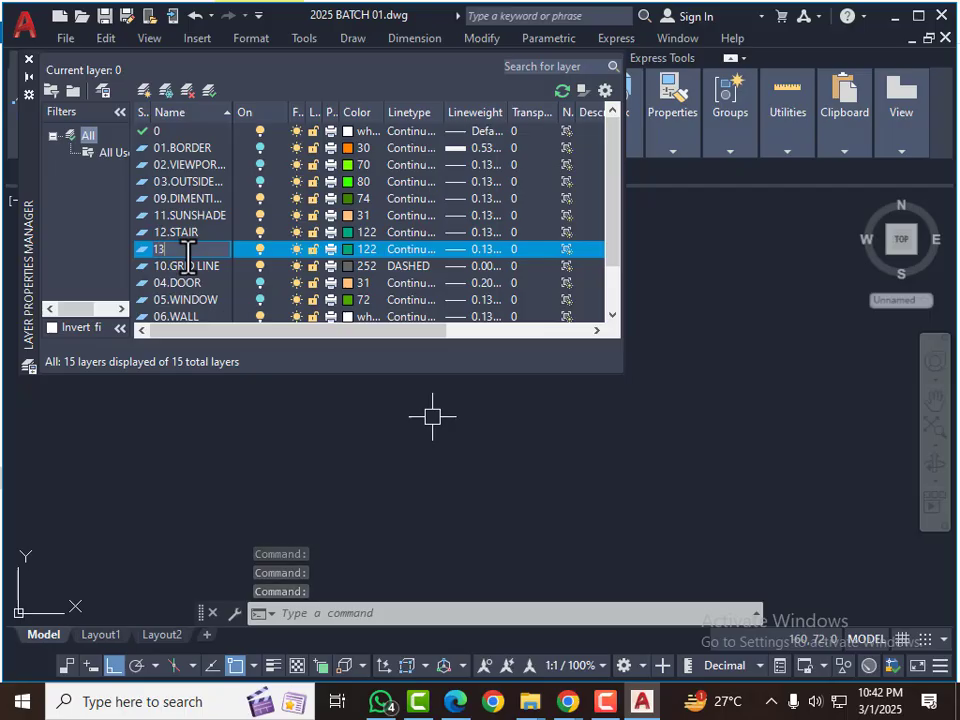
pyautogui.write('.REA')
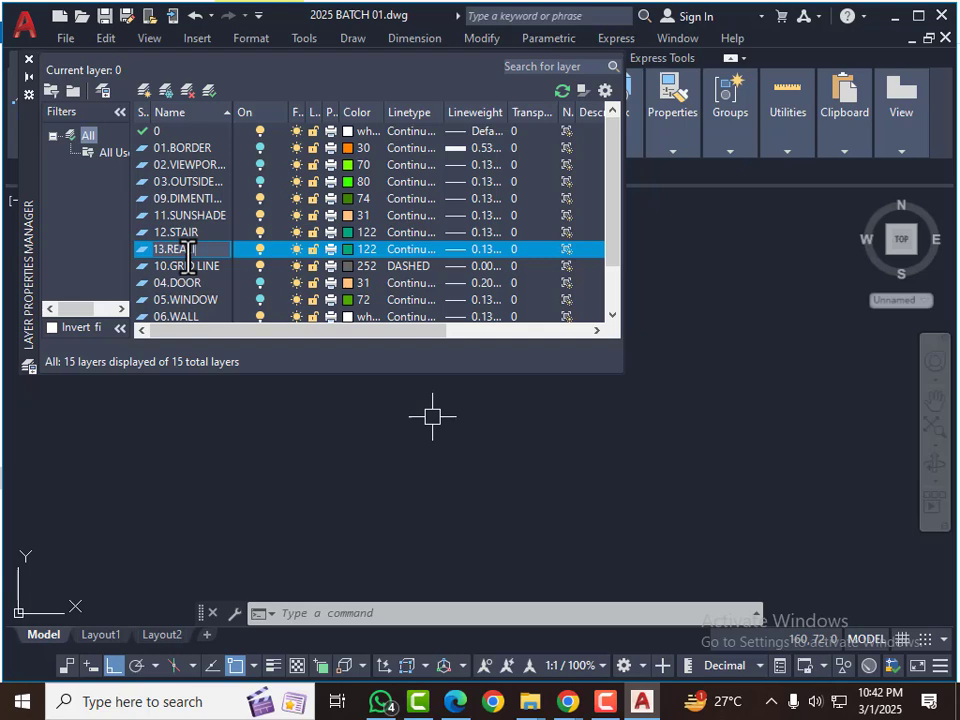
pyautogui.write('LING')
# Step: Set the 13.REALING layer's colour to 21
pyautogui.click(349, 250)
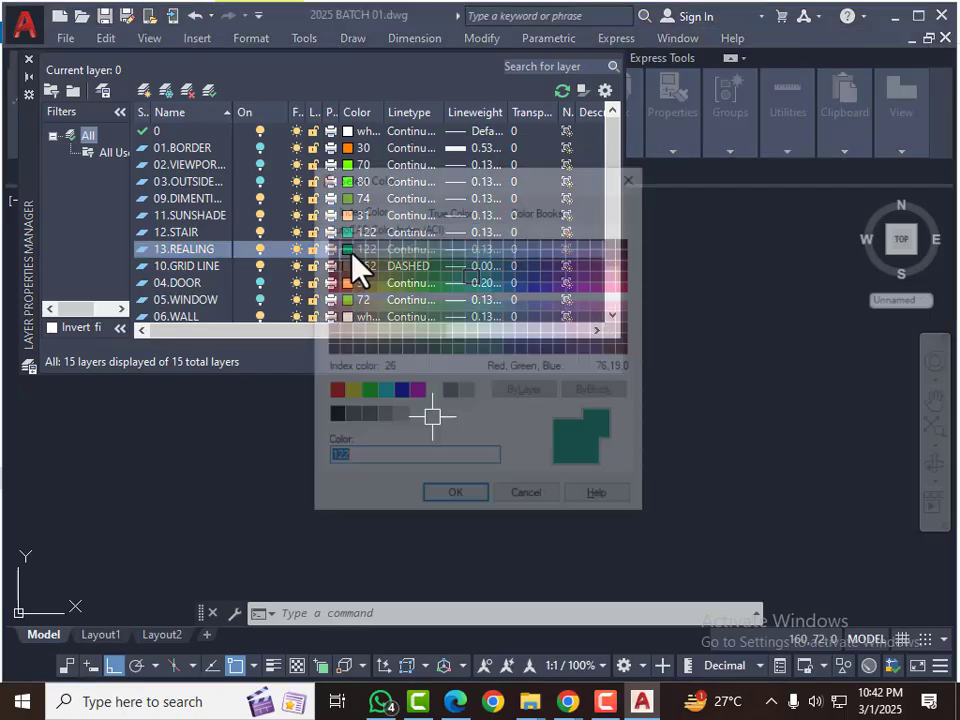
pyautogui.click(343, 305)
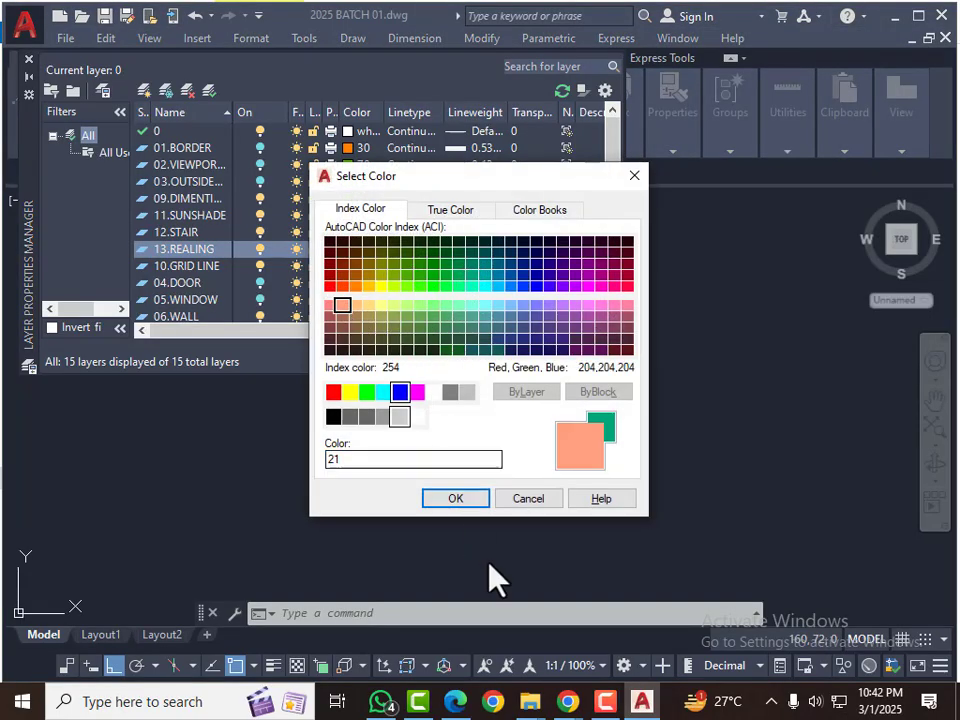
pyautogui.click(470, 497)
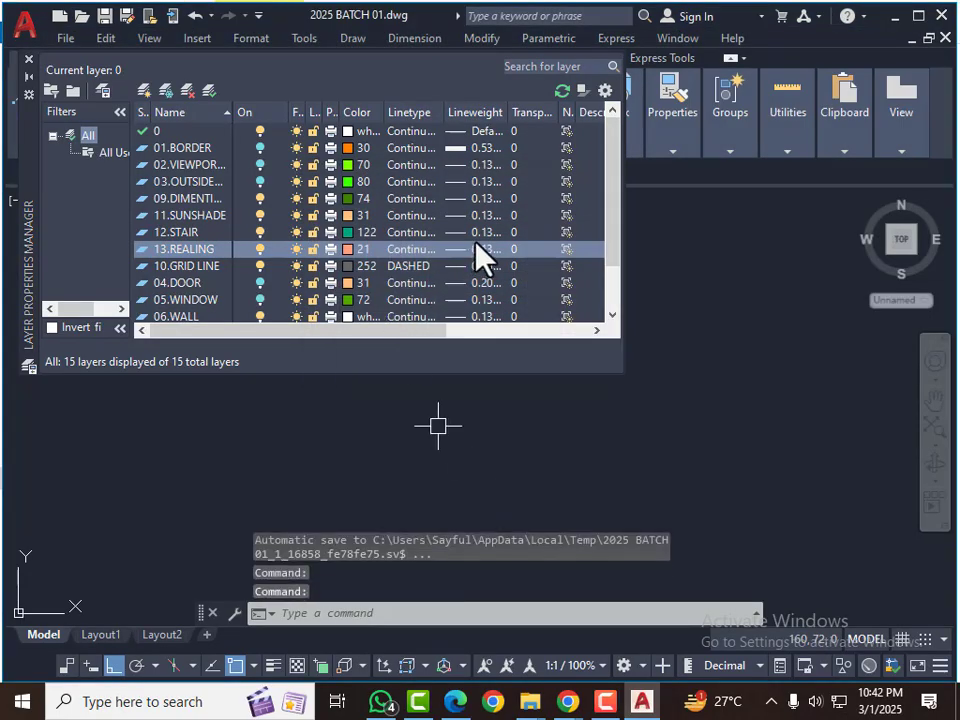
# Step: Create a new layer based on 13.REALING and name it 14.GRID TEXT
pyautogui.click(147, 90)
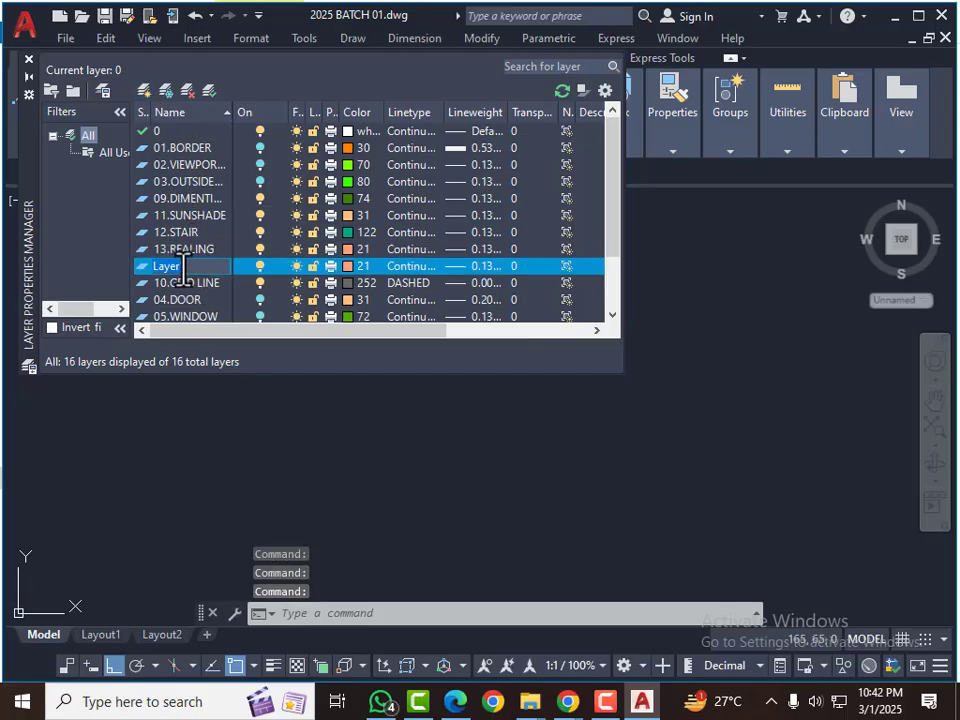
pyautogui.write('14.')
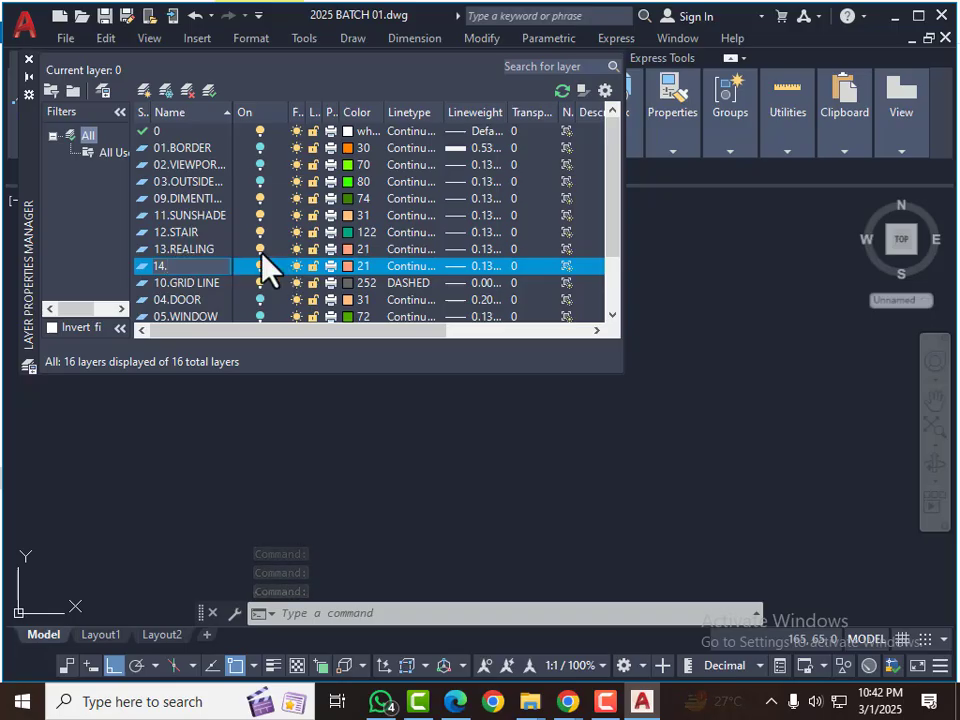
pyautogui.press('BackSpace')
pyautogui.press('BackSpace')
pyautogui.press('BackSpace')
pyautogui.scroll(-1, 170, 250)
pyautogui.scroll(1, 187, 279)
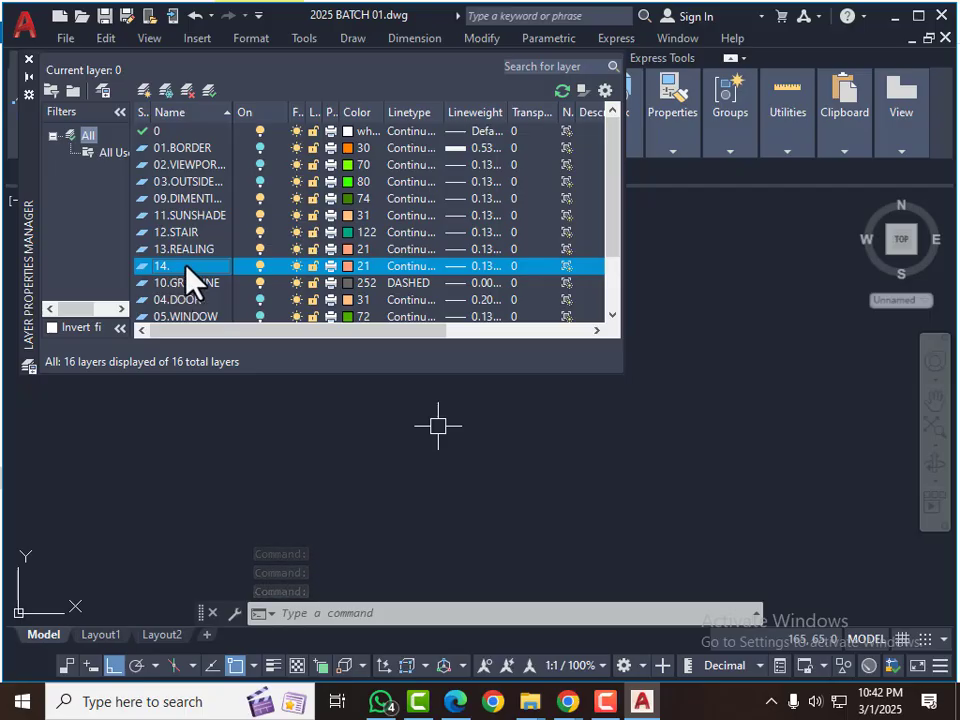
pyautogui.rightClick(185, 268)
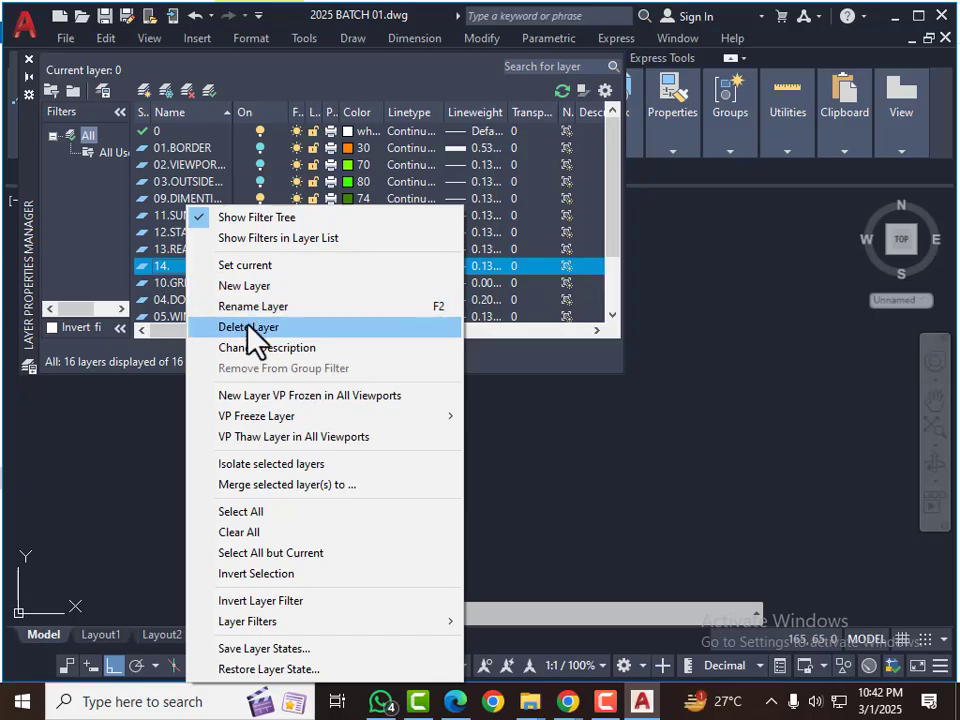
pyautogui.click(250, 306)
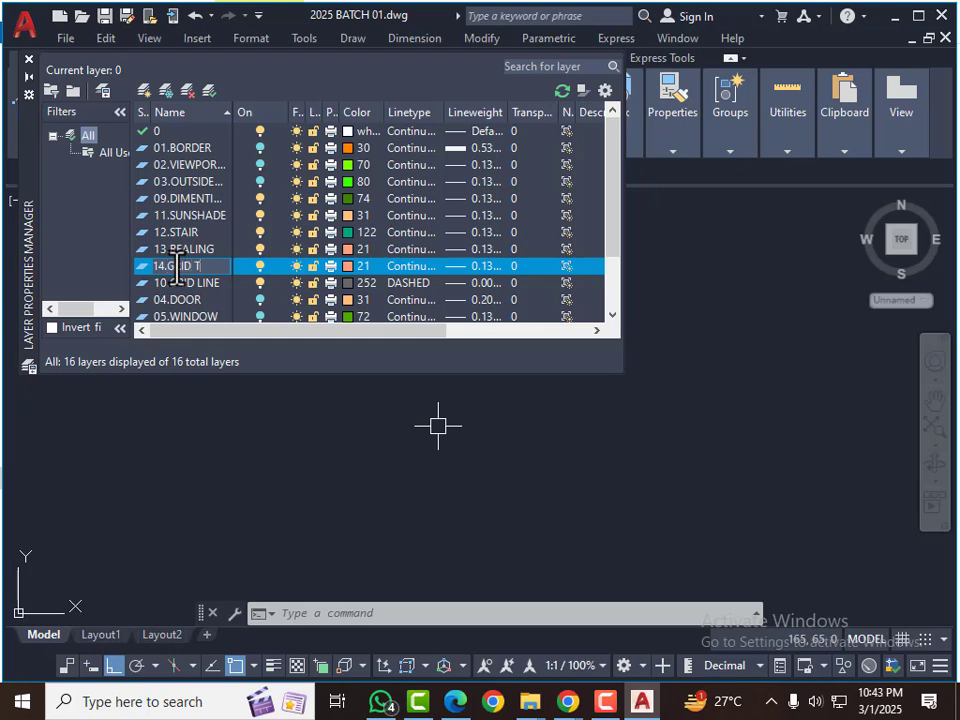
pyautogui.write('GRID TEXT')
# Step: Review the whole layer list, checking each layer's name, colour, linetype and lineweight
pyautogui.scroll(-2, 219, 239)
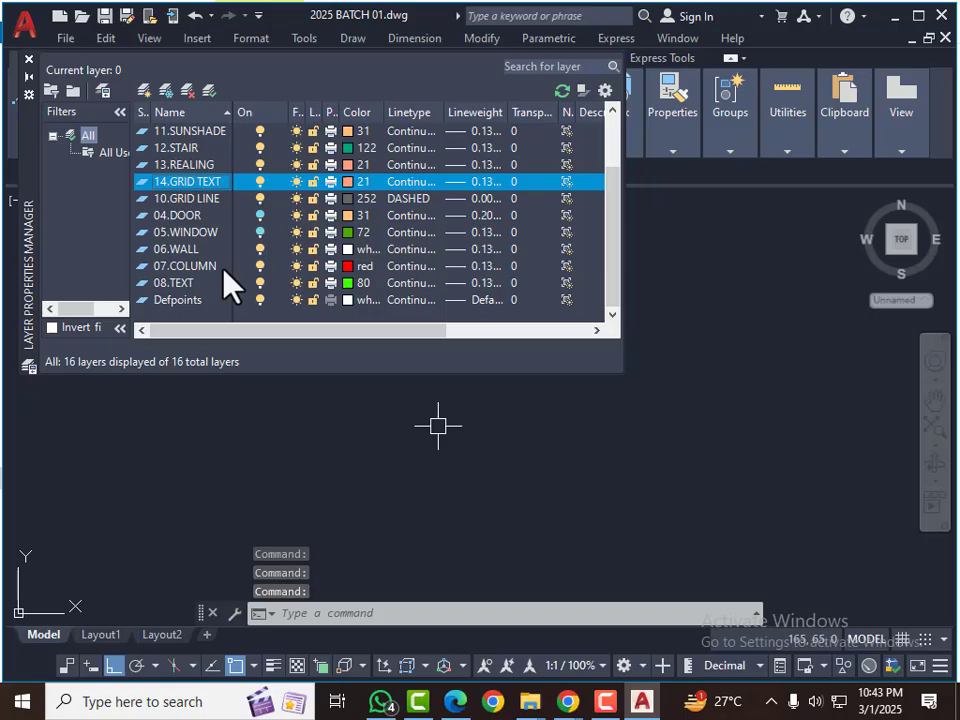
pyautogui.scroll(1, 191, 251)
pyautogui.scroll(1, 193, 265)
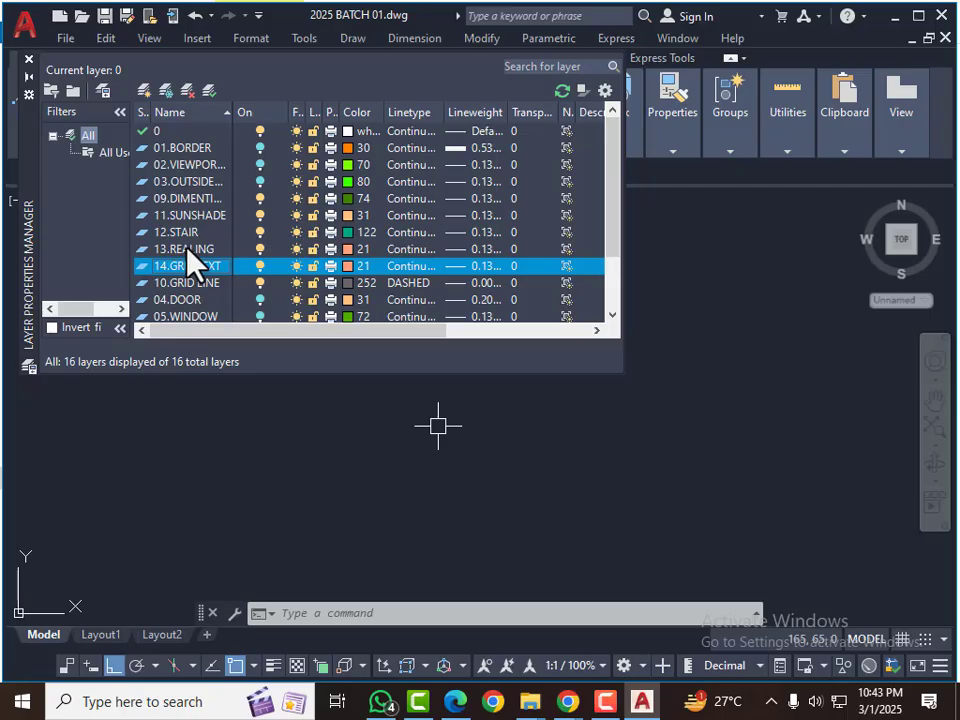
pyautogui.scroll(-1, 188, 250)
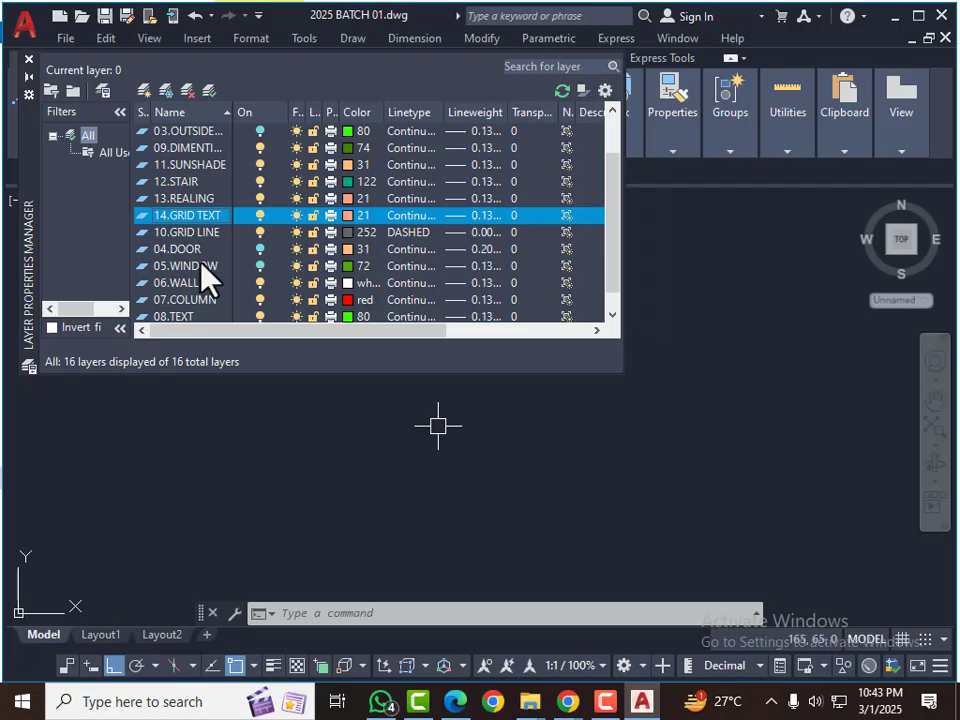
pyautogui.scroll(-1, 201, 262)
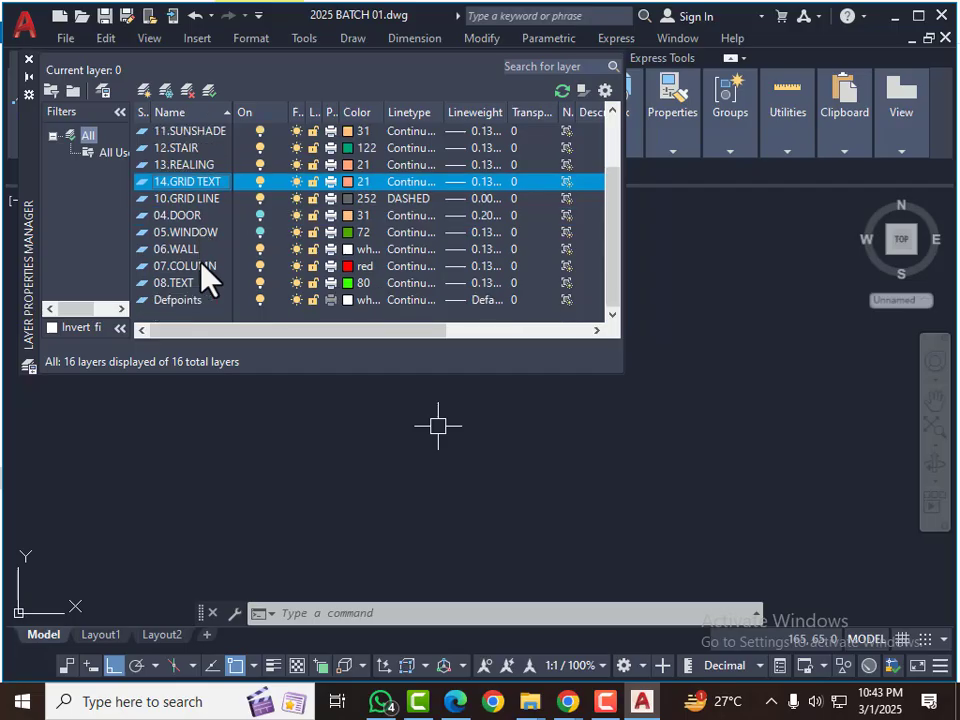
pyautogui.scroll(2, 201, 265)
pyautogui.scroll(-1, 201, 265)
pyautogui.scroll(1, 201, 265)
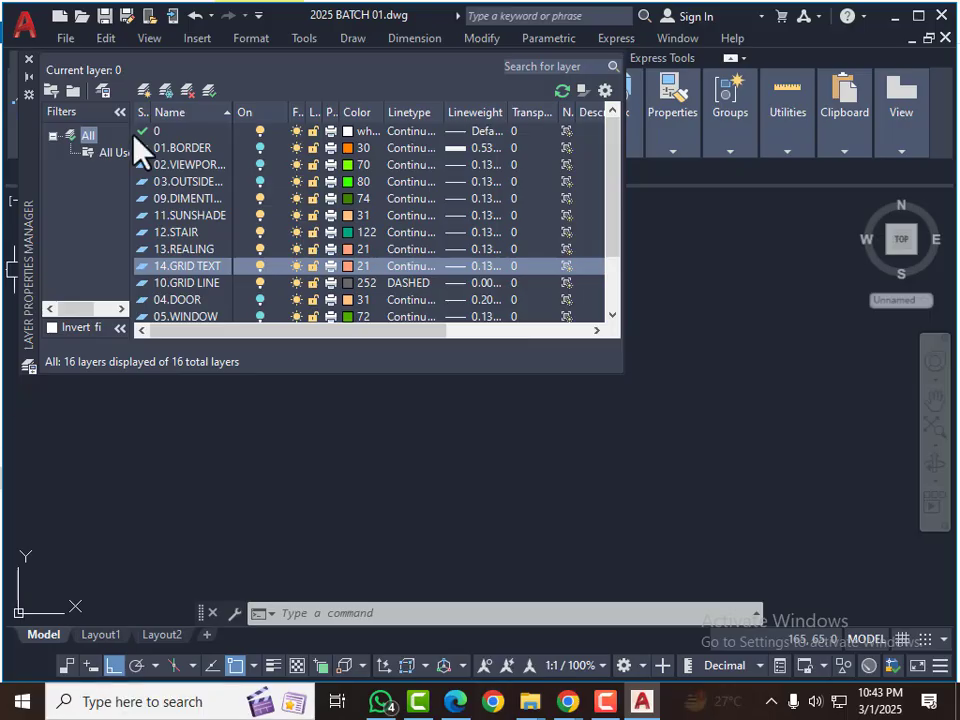
# Step: Close the layer properties manager and return to the empty drawing with no command active
pyautogui.click(29, 61)
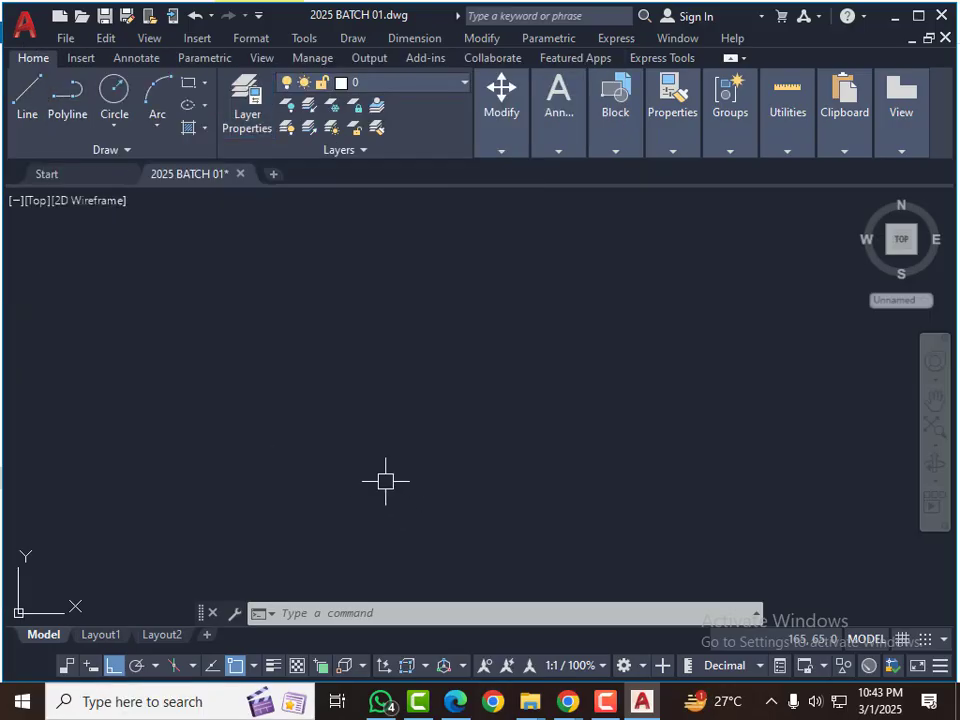
pyautogui.press('Escape')
pyautogui.press('Escape')
pyautogui.press('Escape')
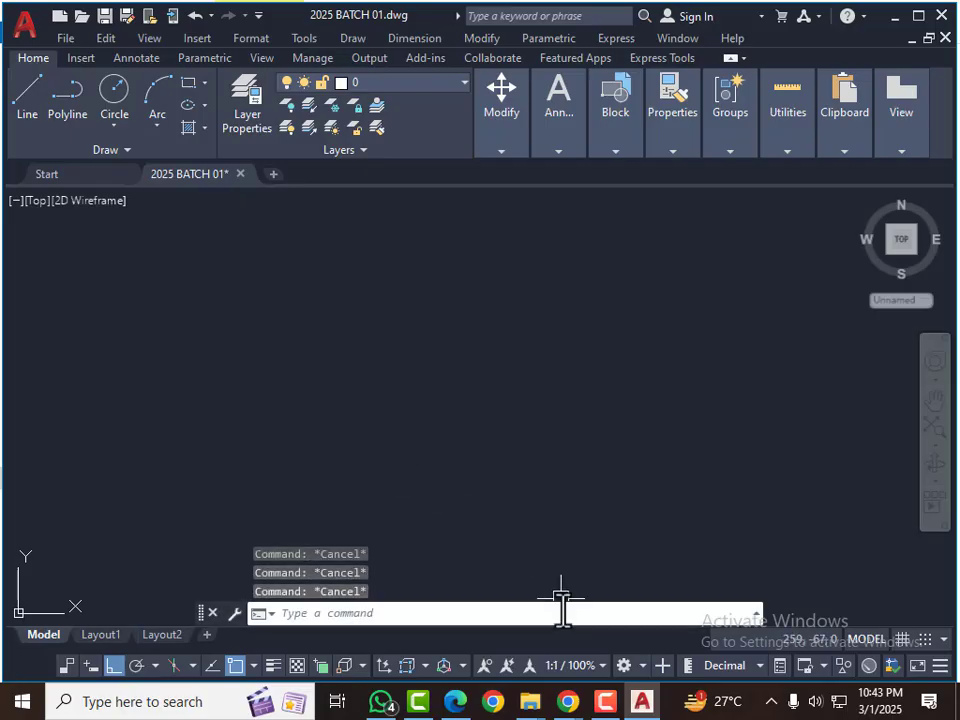
# Step: Switch to the Google Meet call in Chrome, leaving the YouTube Studio browser window minimised
pyautogui.click(454, 700)
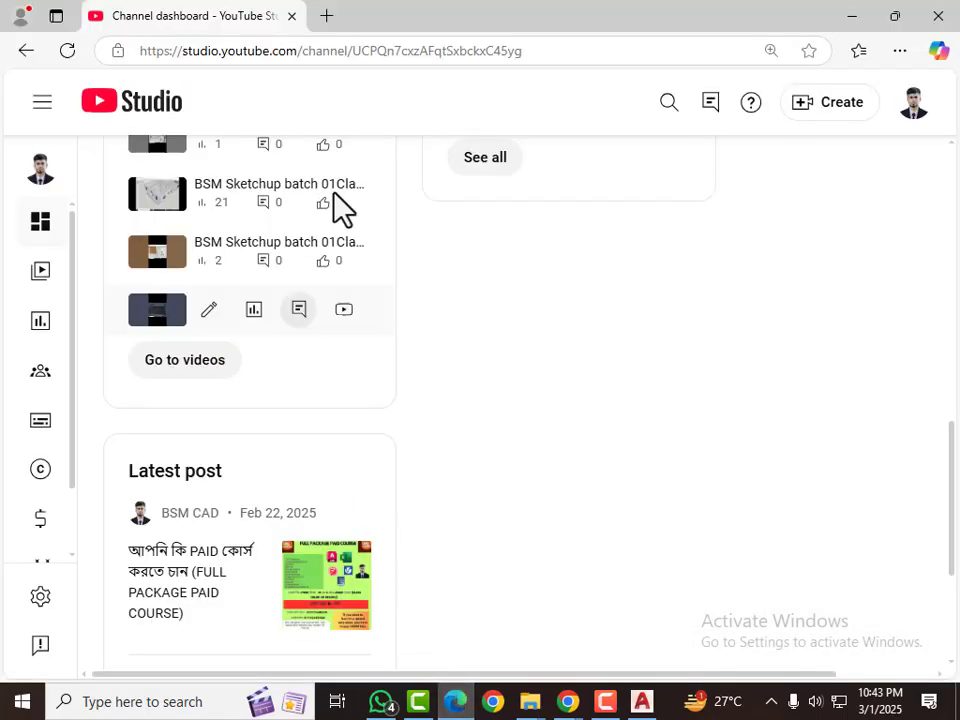
pyautogui.click(856, 16)
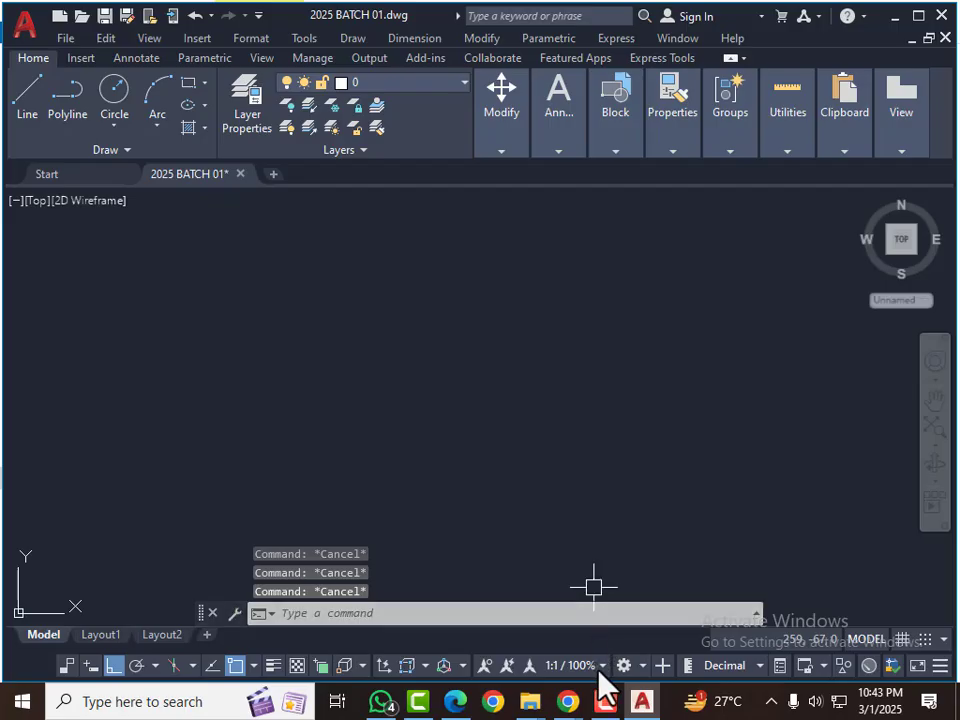
pyautogui.moveTo(567, 701)
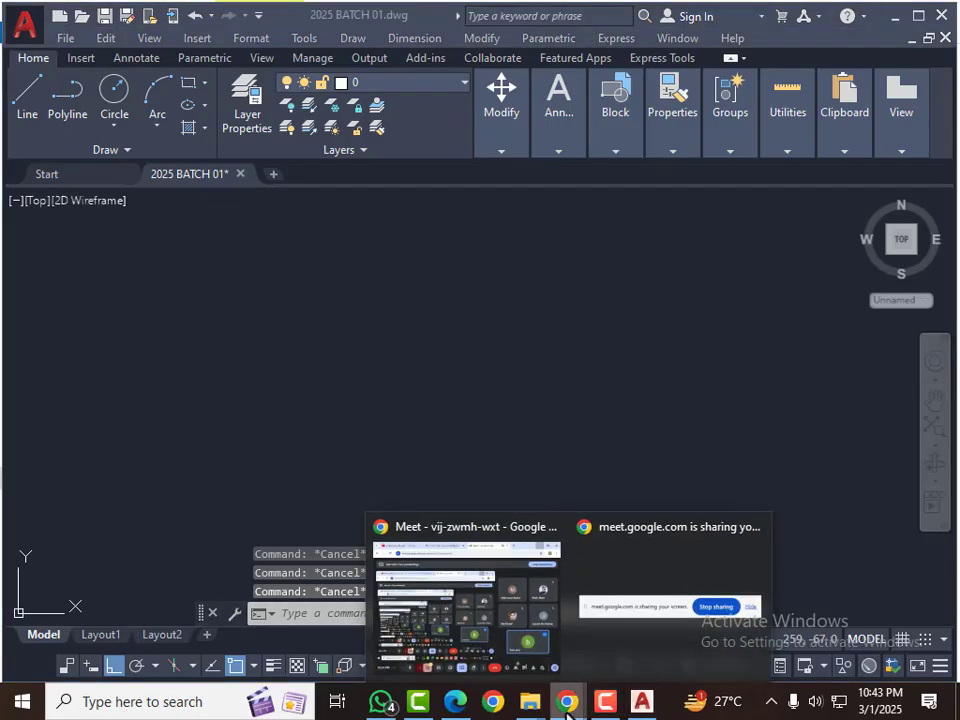
pyautogui.click(487, 629)
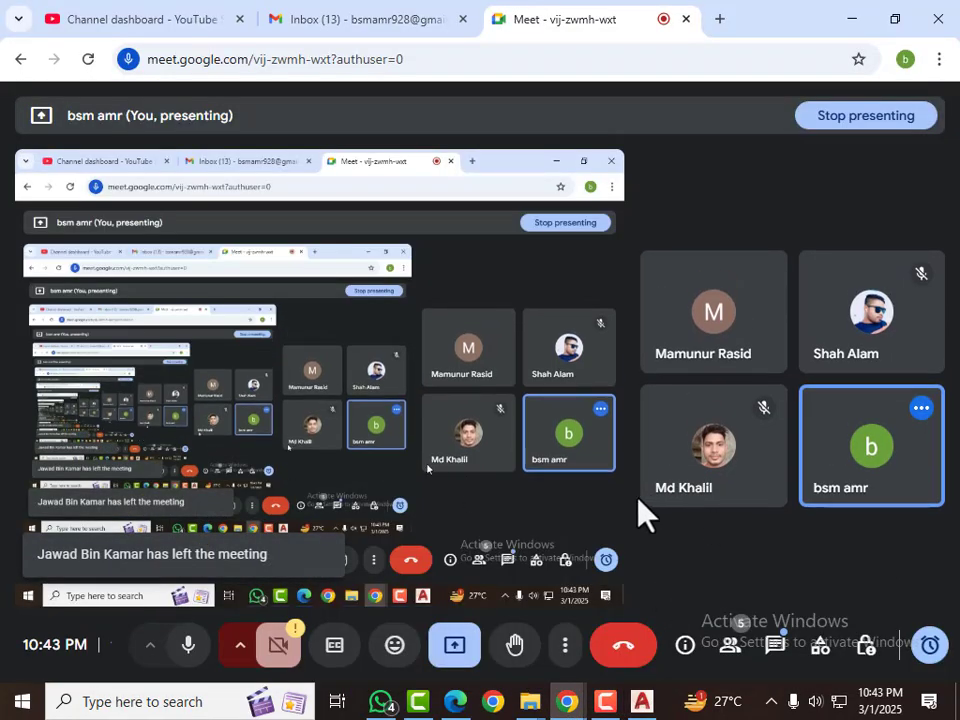
# Step: Minimise the Google Meet and YouTube Studio browser windows and return to the 2025 BATCH 01 drawing in AutoCAD
pyautogui.click(851, 20)
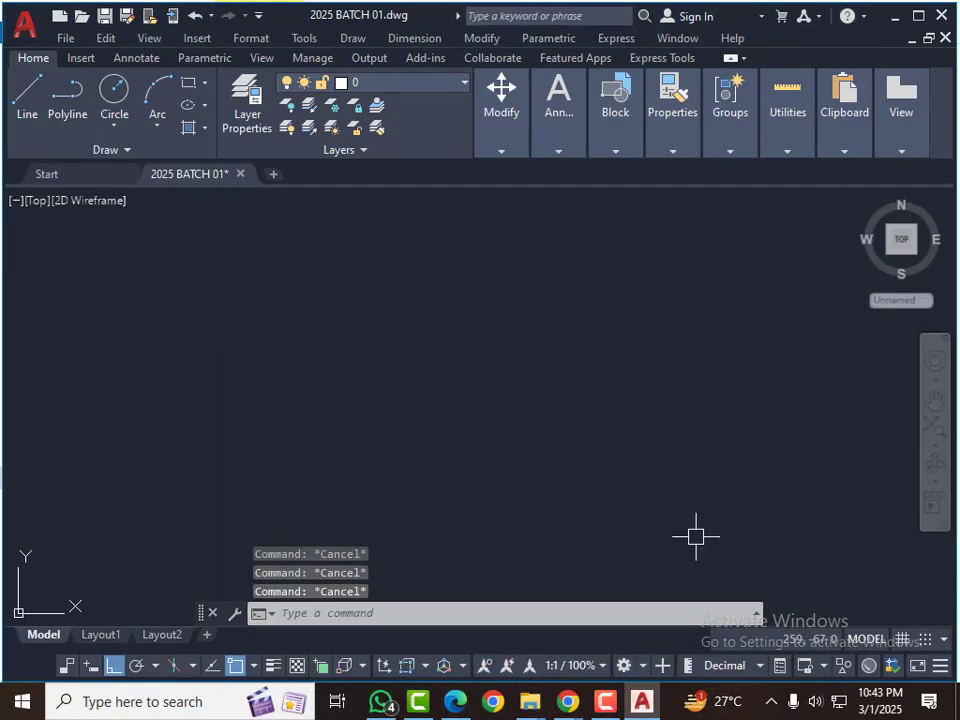
pyautogui.click(608, 708)
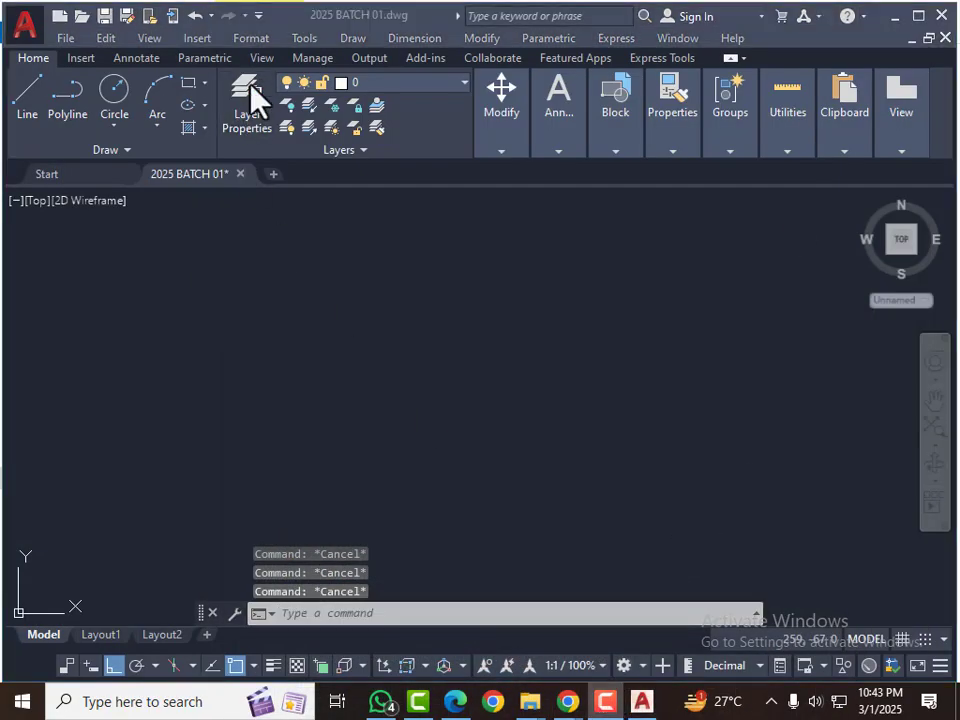
pyautogui.click(455, 701)
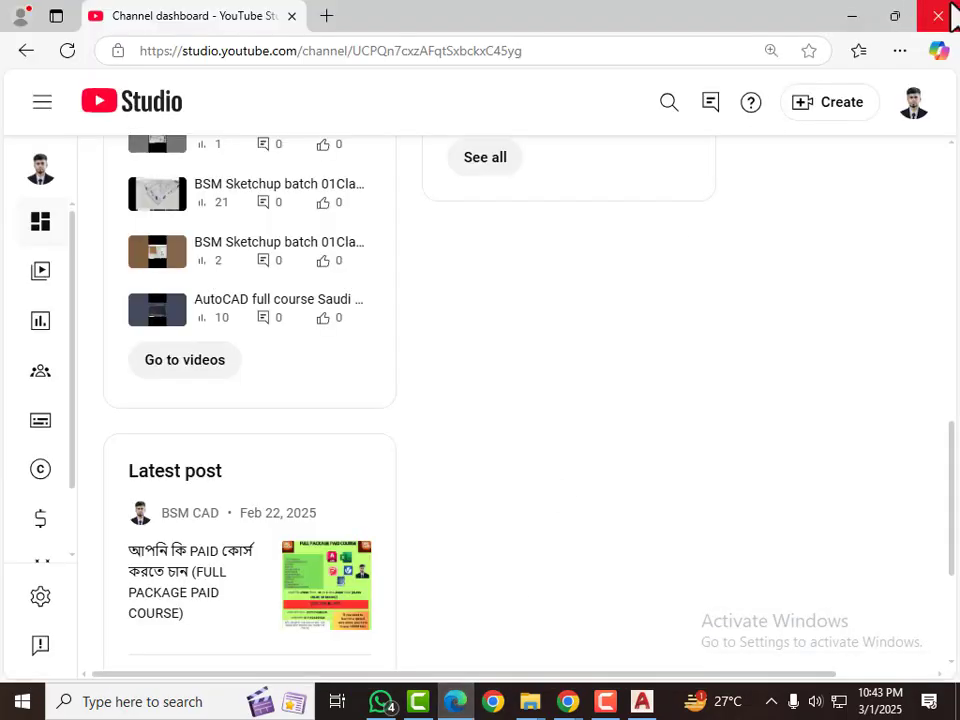
pyautogui.click(855, 16)
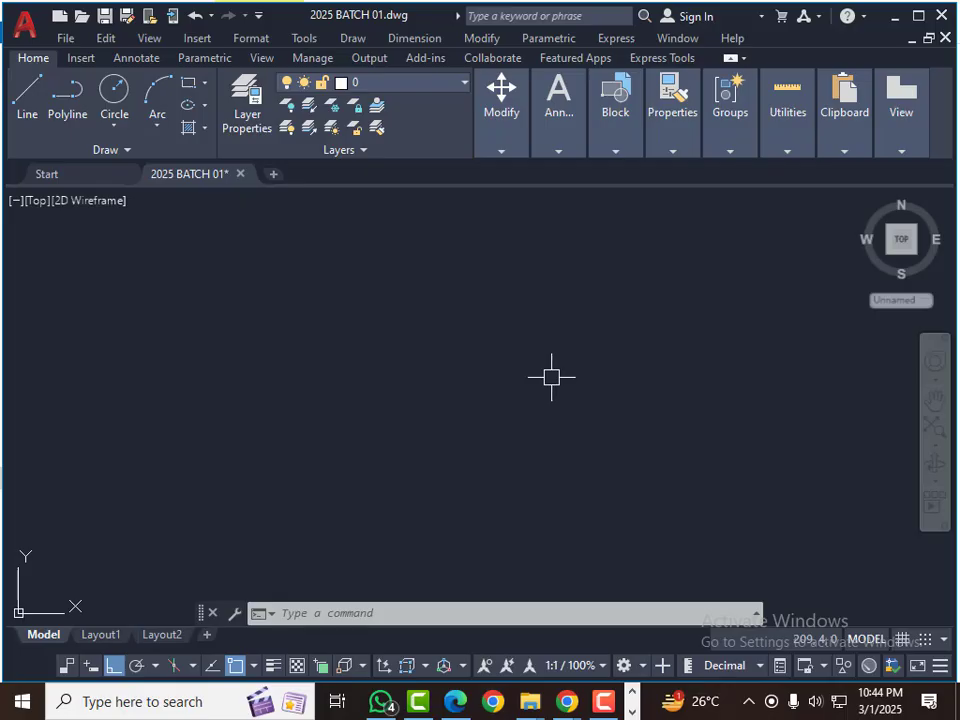
pyautogui.click(429, 81)
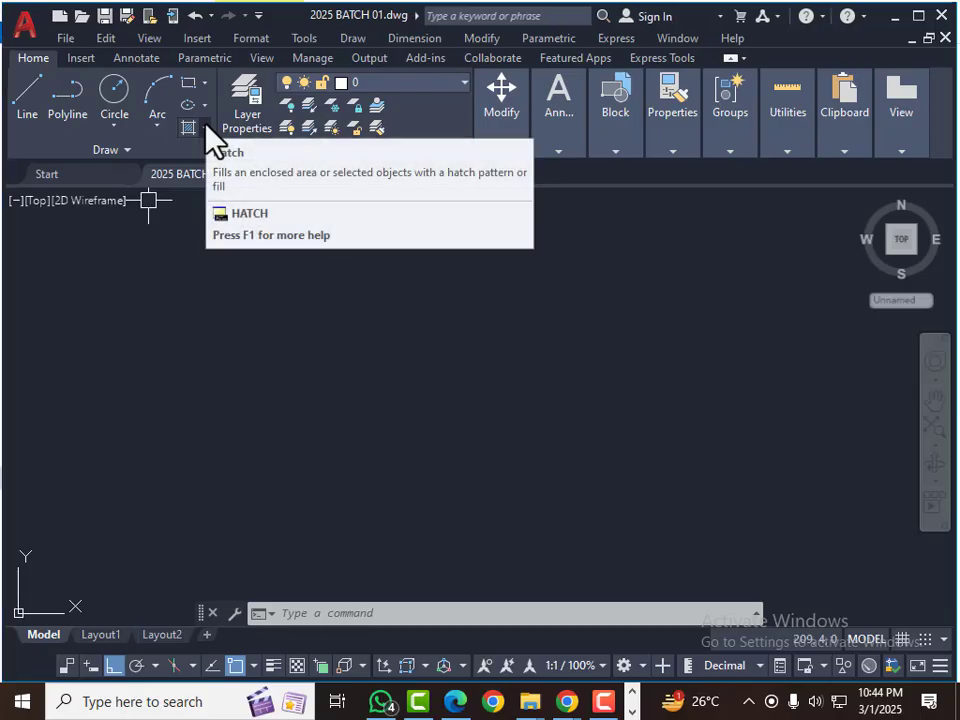
pyautogui.click(204, 84)
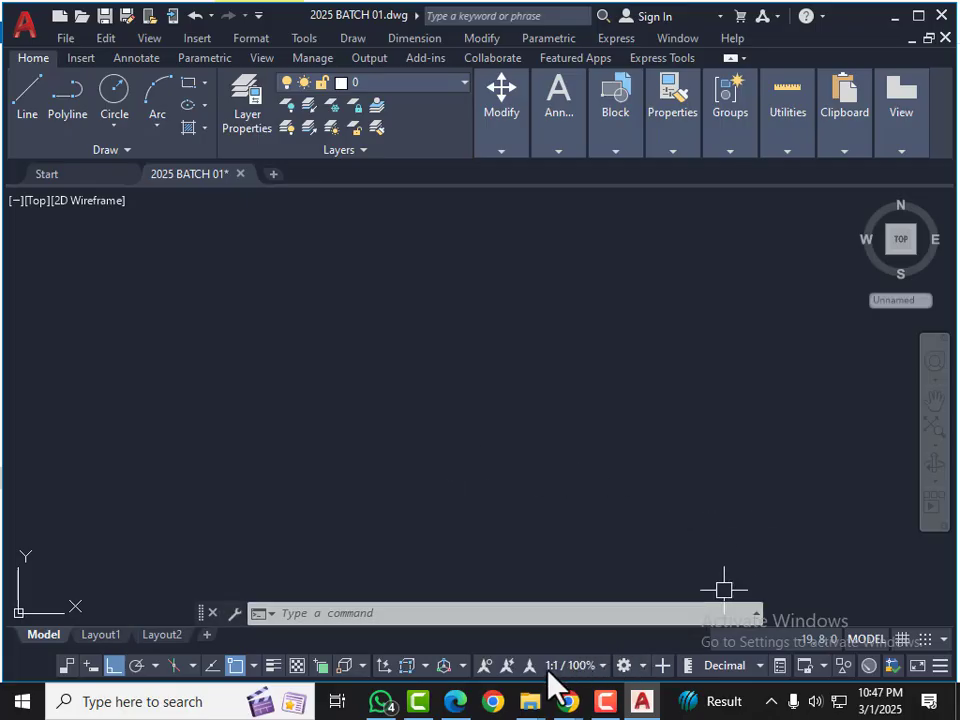
# Step: Switch from AutoCAD to the Google Meet call window in Chrome
pyautogui.click(454, 708)
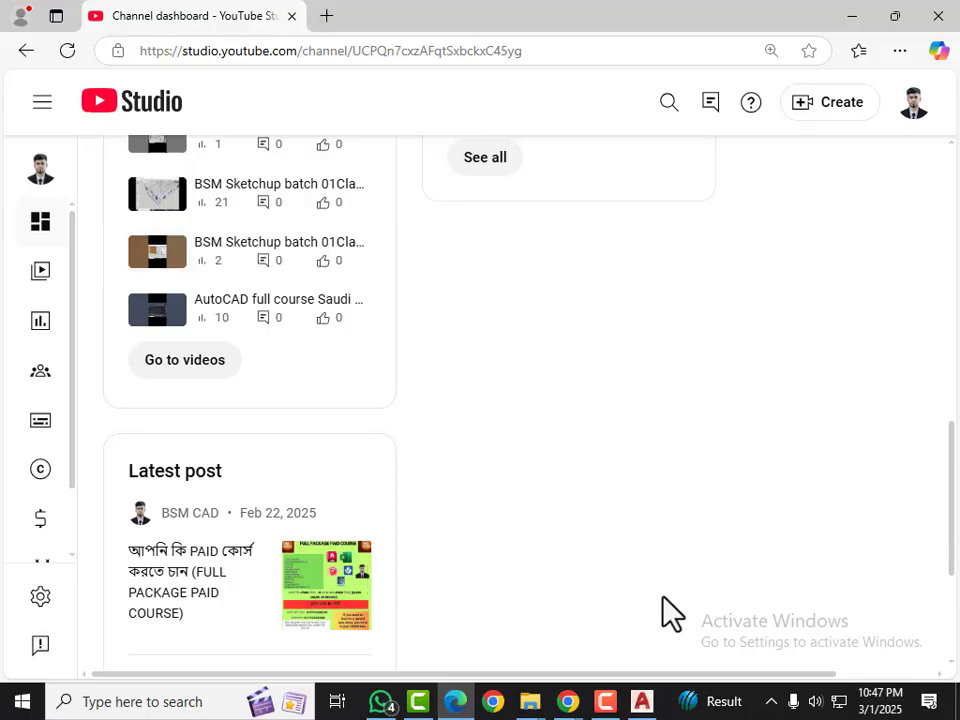
pyautogui.click(568, 703)
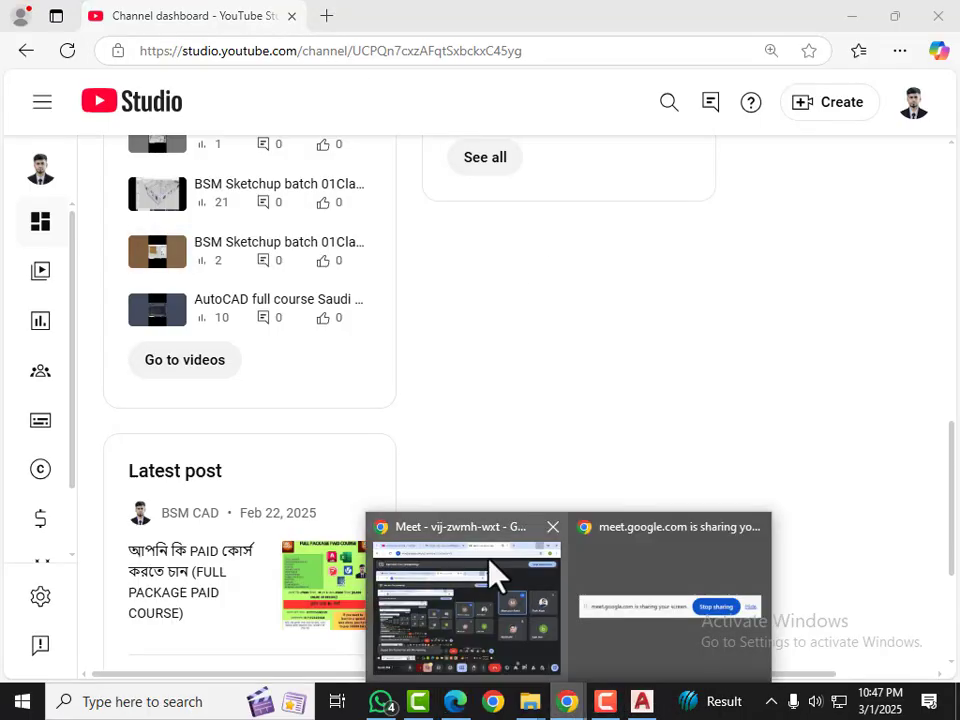
pyautogui.click(490, 566)
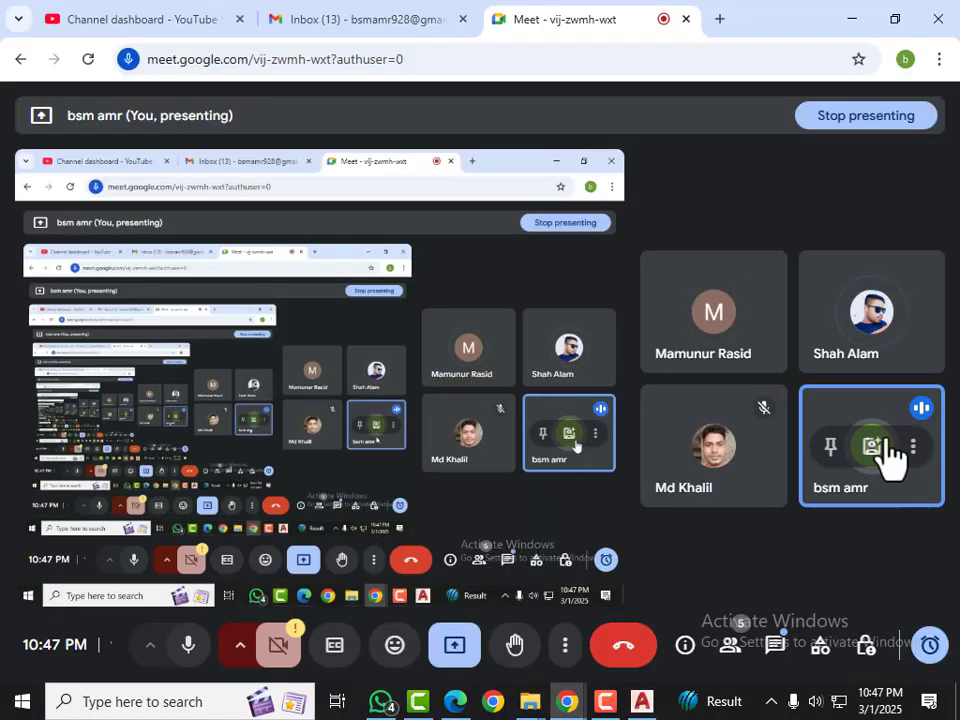
pyautogui.moveTo(762, 450)
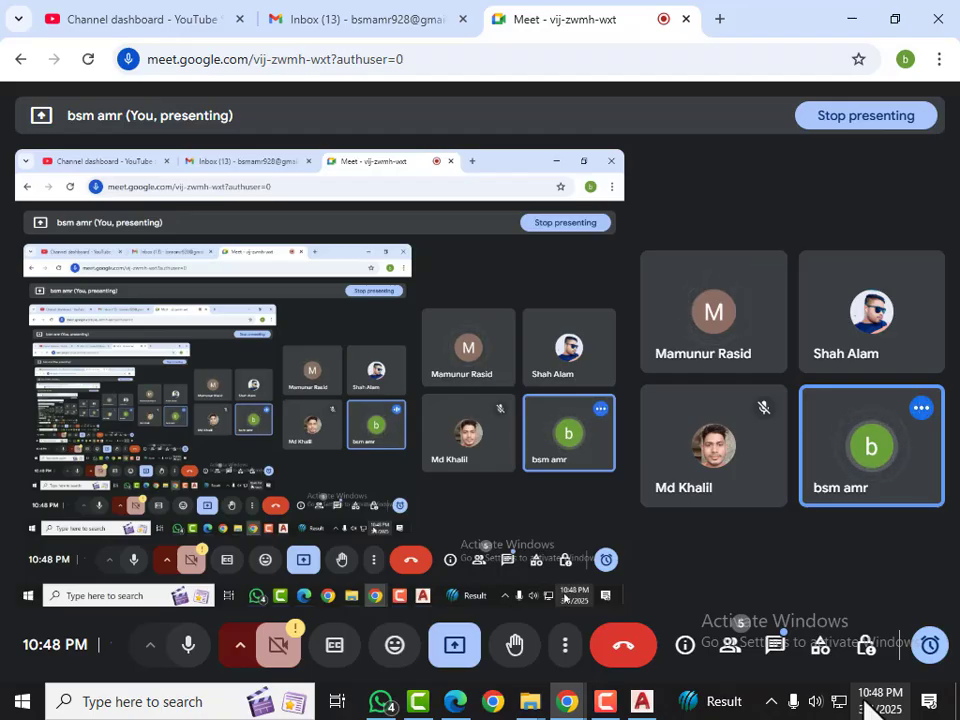
# Step: Look at the AutoCAD drawing briefly and return to the Google Meet call in Chrome
pyautogui.click(642, 701)
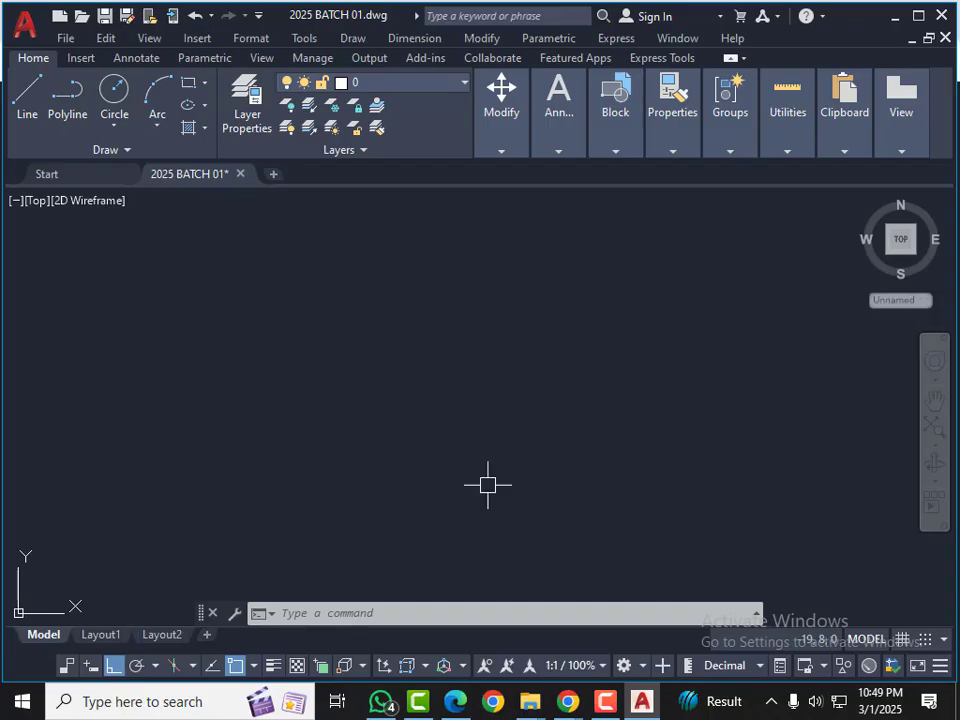
pyautogui.moveTo(568, 702)
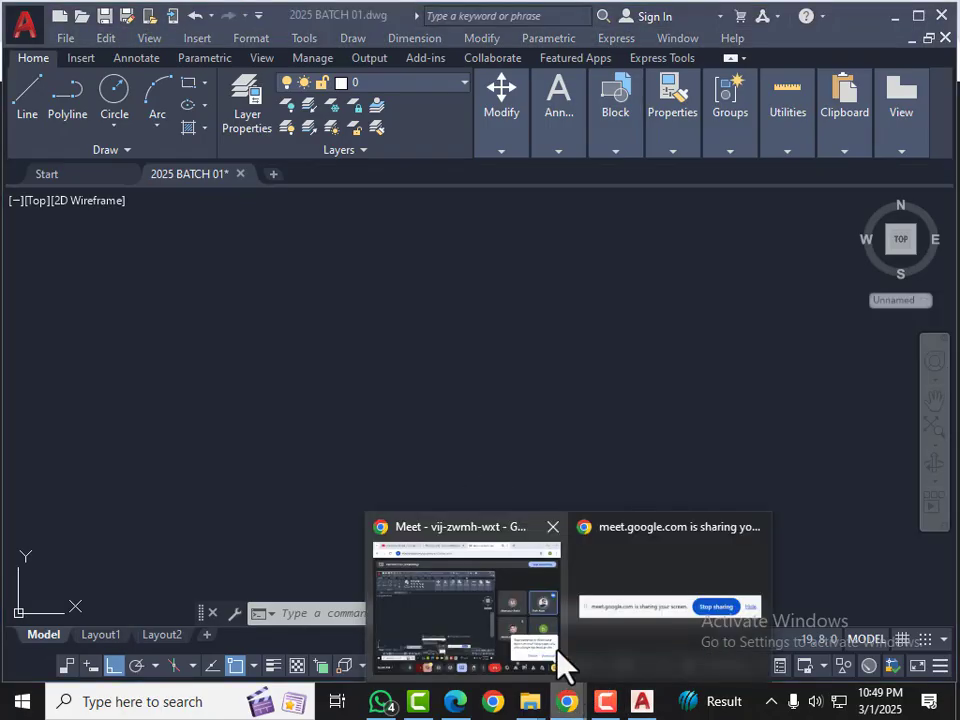
pyautogui.click(557, 661)
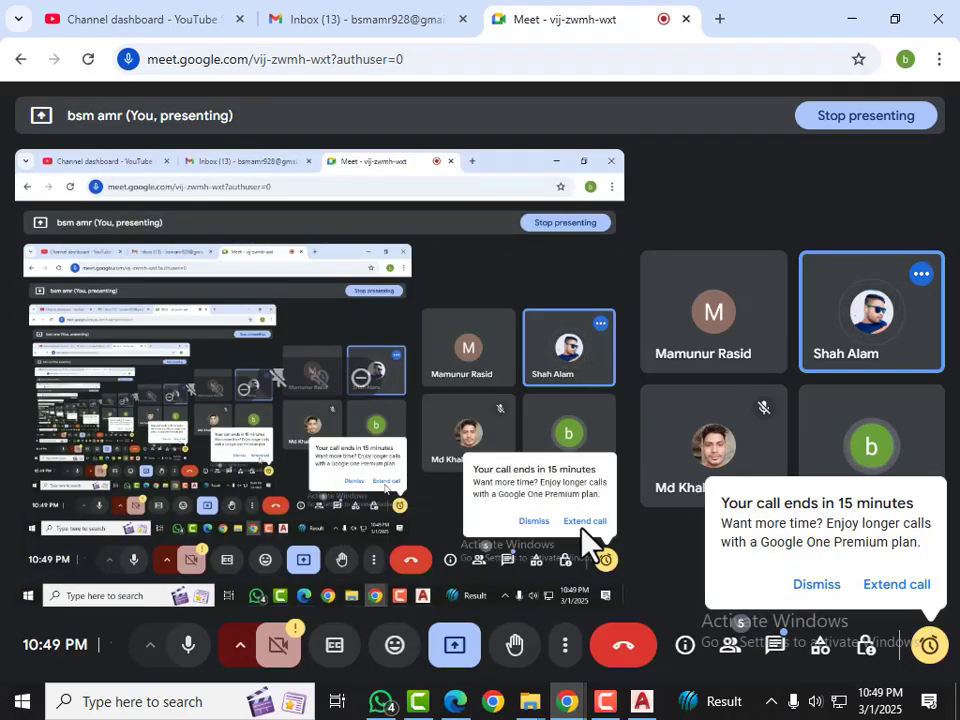